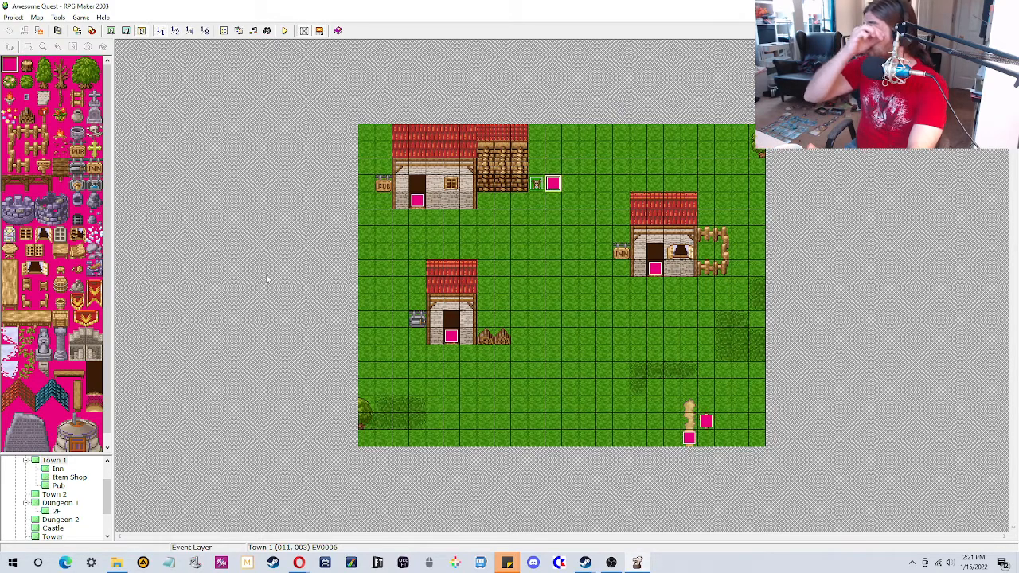
Step: Review the stats of the Slime, Goblin, Kobold and Hornet enemies in the database
scroll(67, 489, up, 2)
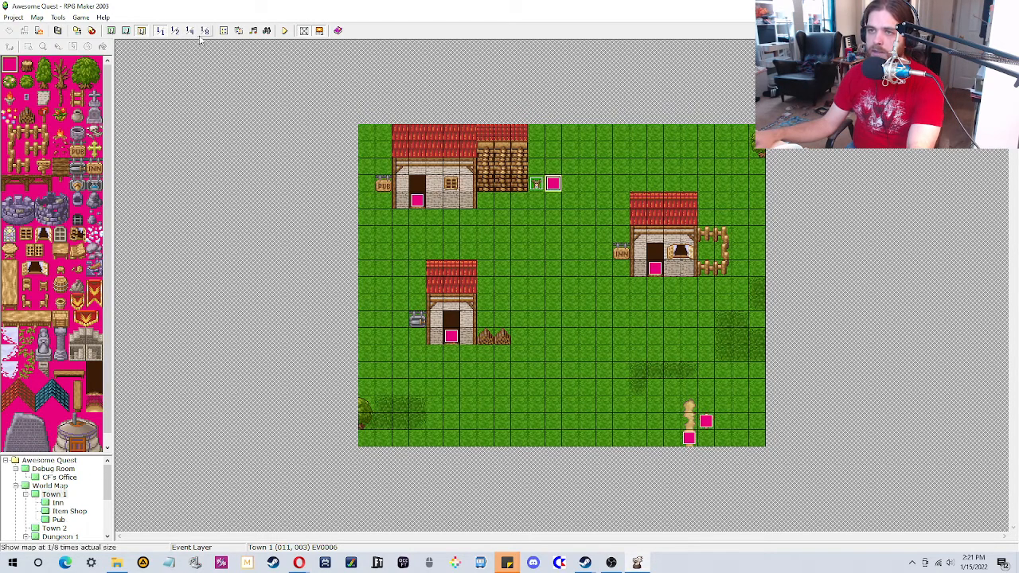
click(224, 30)
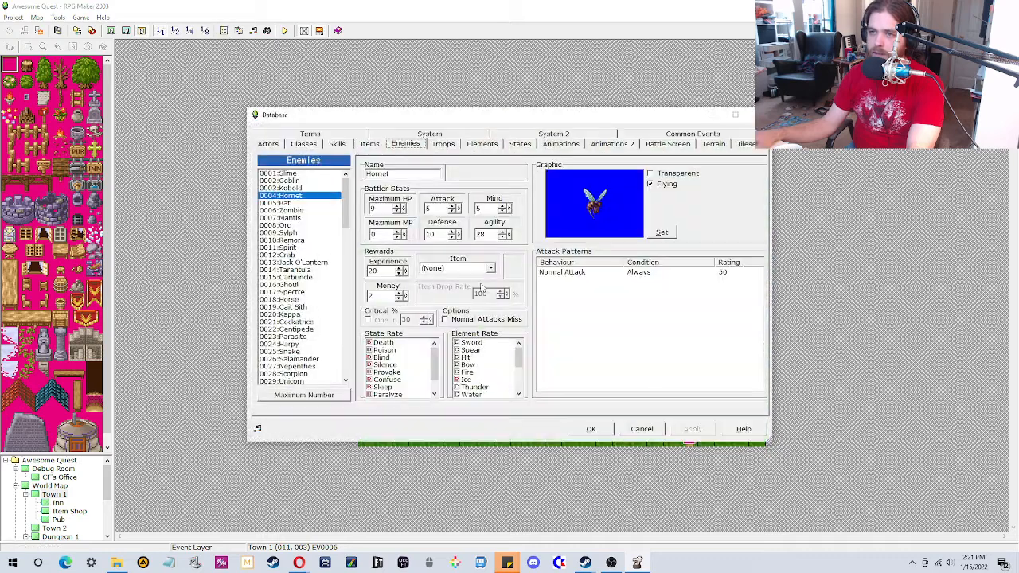
click(301, 189)
click(302, 182)
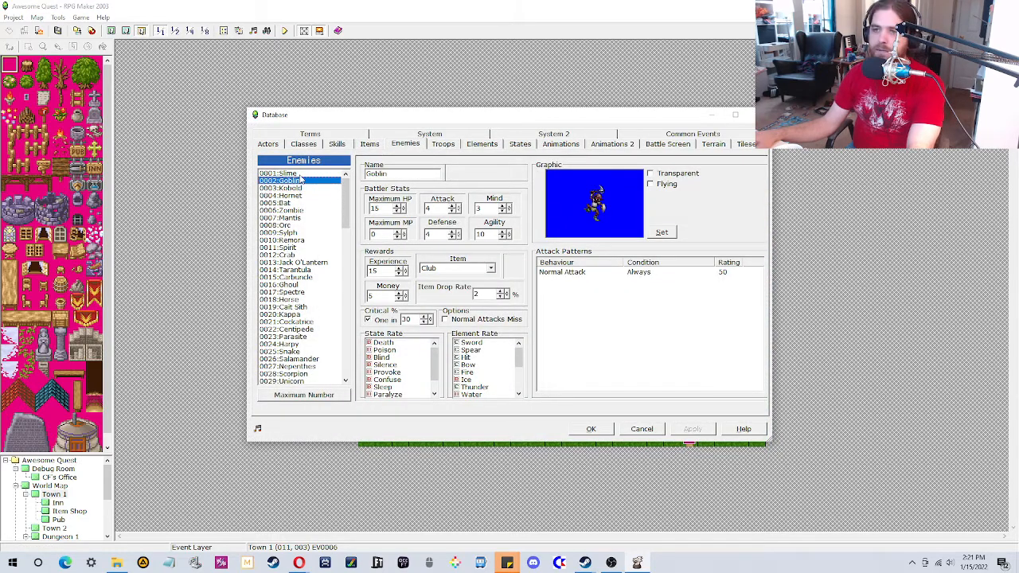
click(299, 174)
click(301, 181)
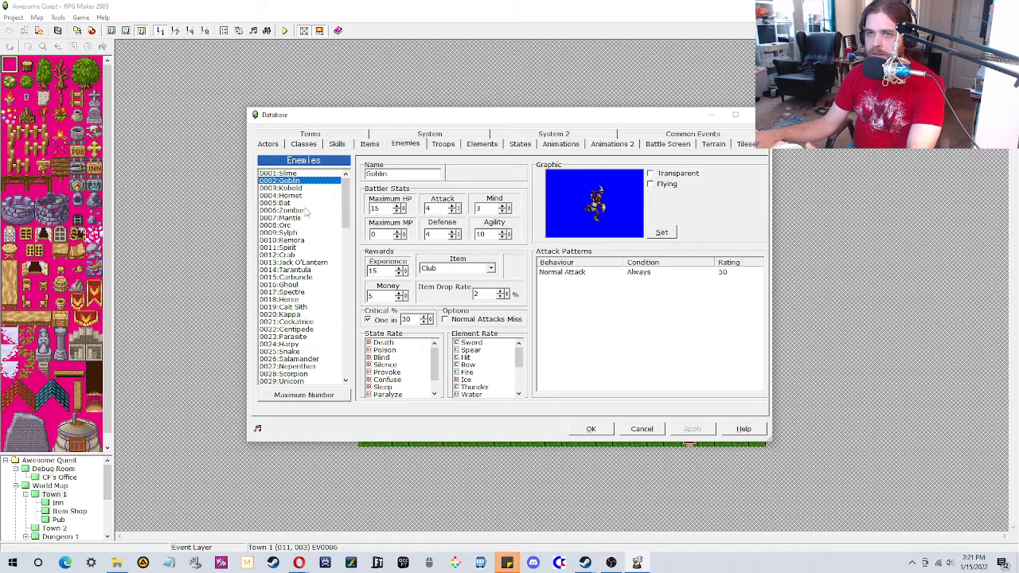
click(302, 196)
click(302, 188)
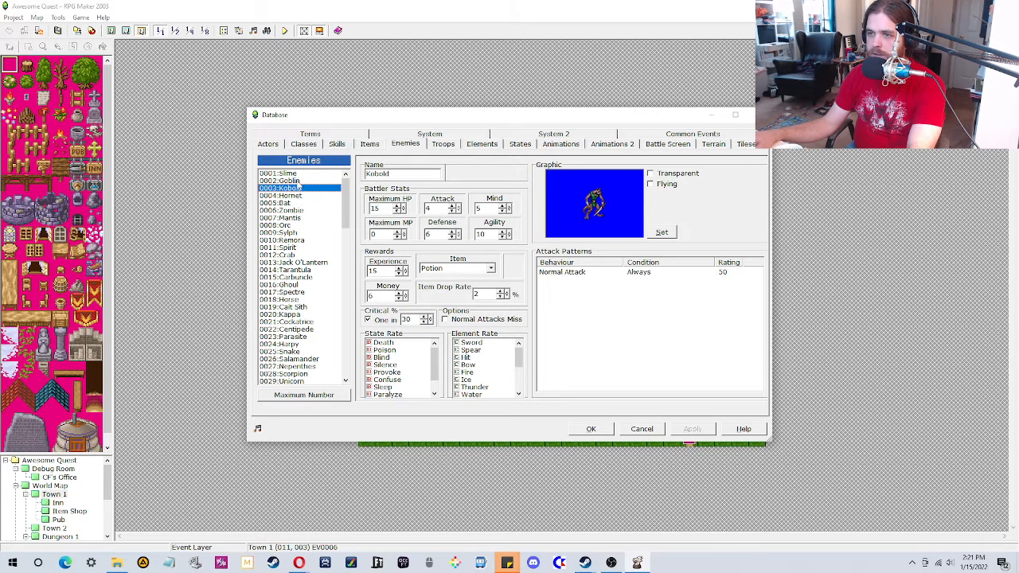
click(299, 180)
click(300, 173)
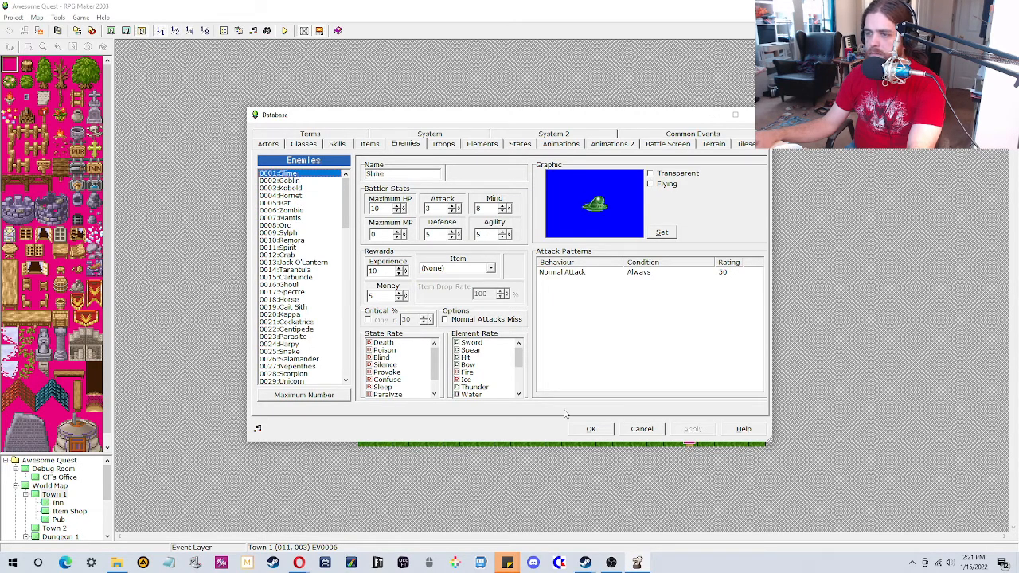
click(591, 429)
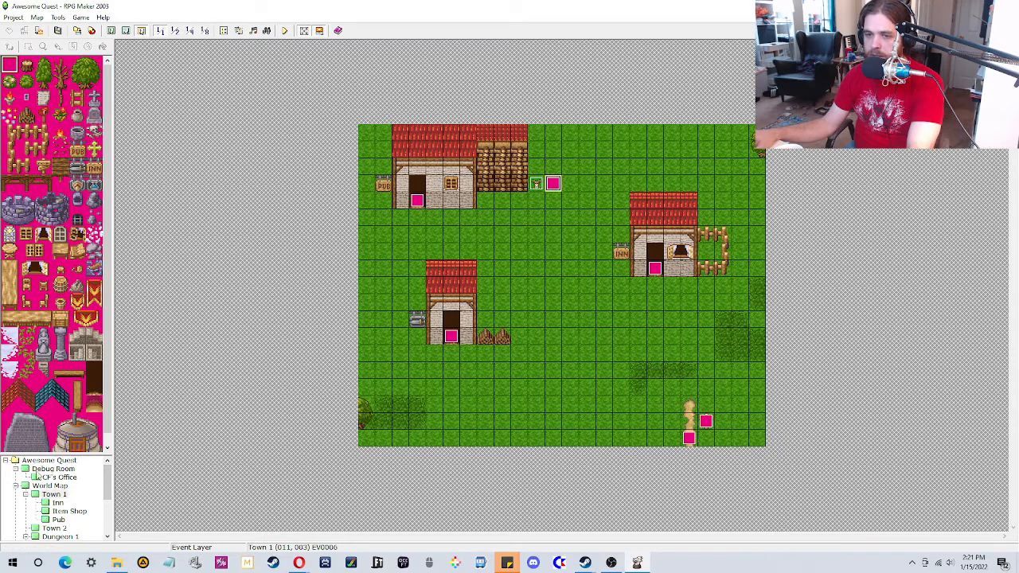
Step: Enlarge the map tree and view the World Map from its upper-left corner, showing the islands
drag(62, 454, 62, 300)
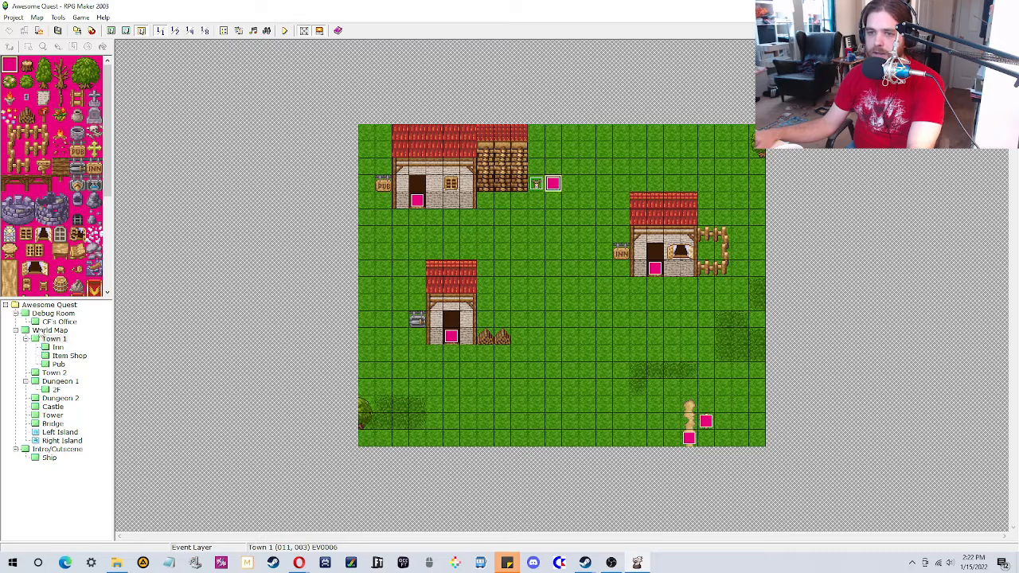
click(41, 331)
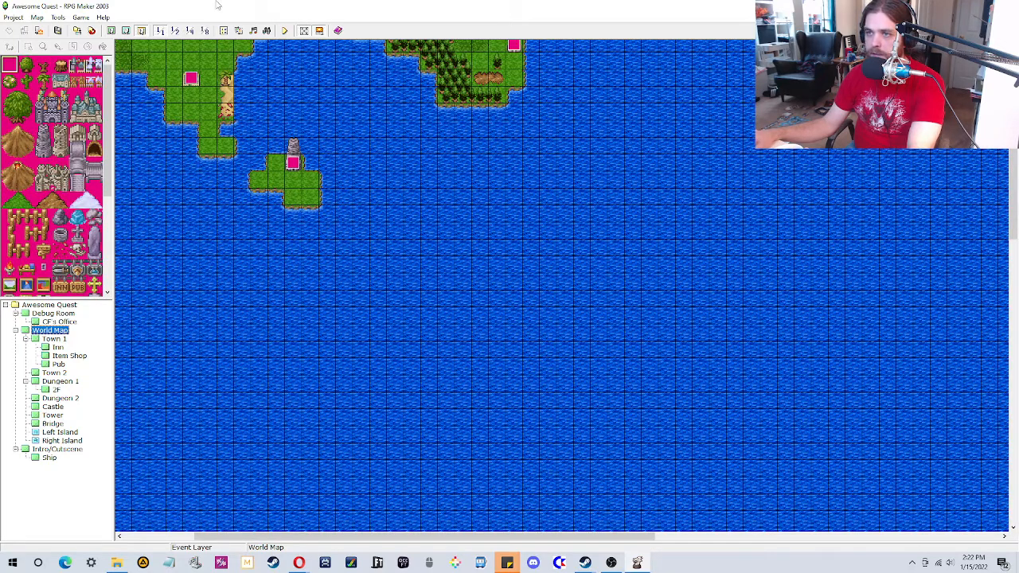
drag(416, 537, 343, 537)
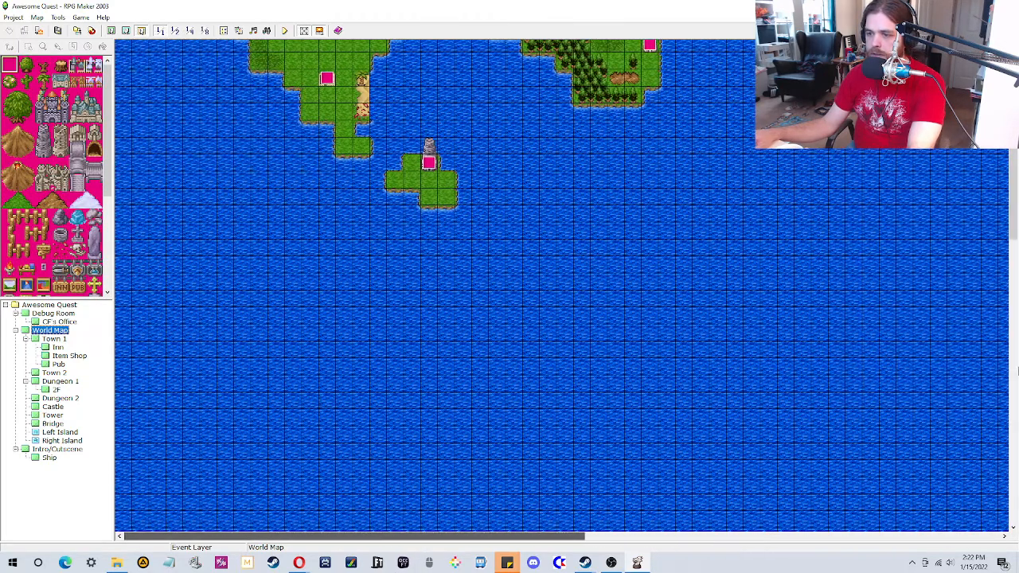
drag(1012, 221, 1012, 164)
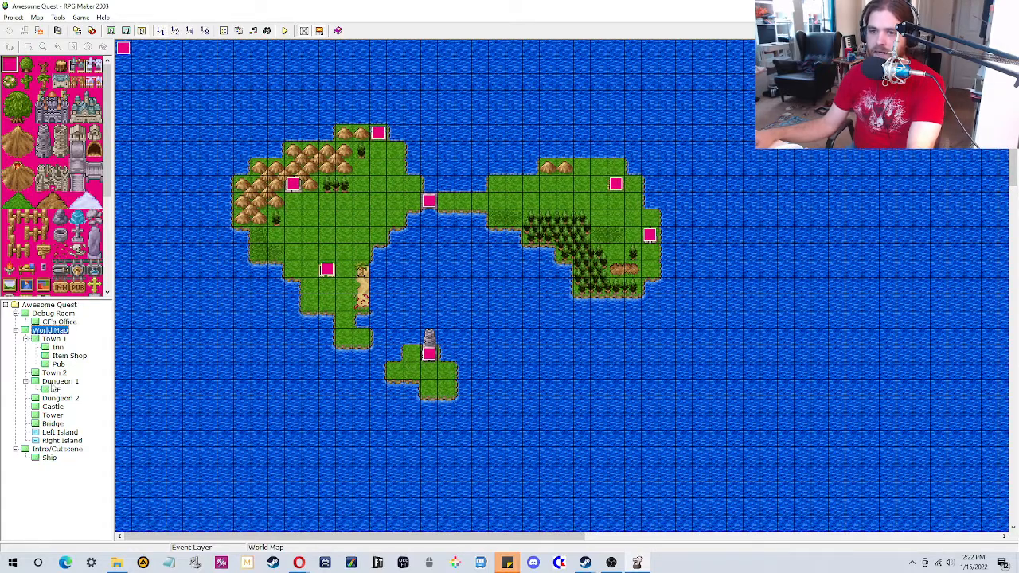
Step: Compare the Dungeon 1 map with its child map 2F
click(56, 389)
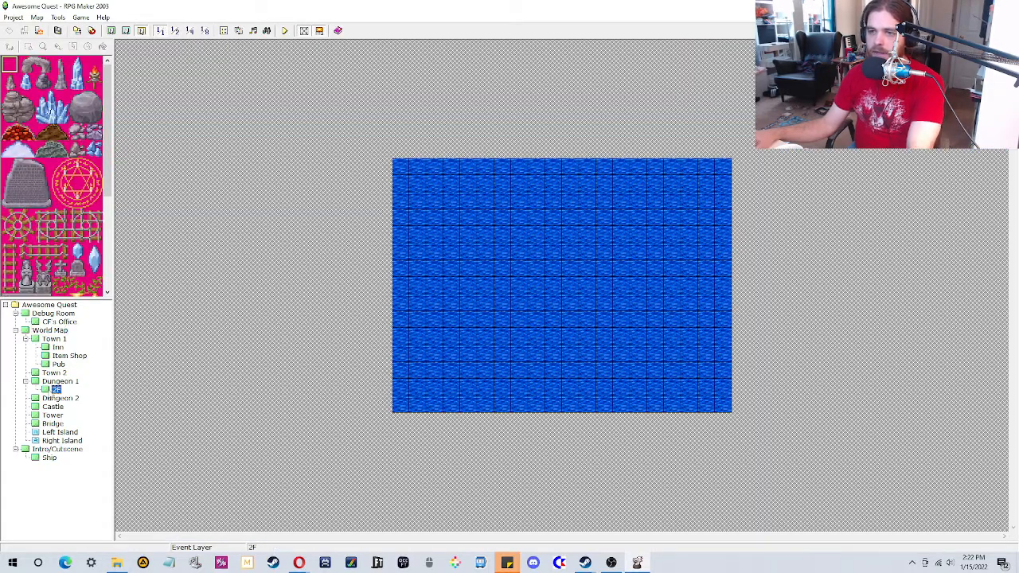
click(54, 383)
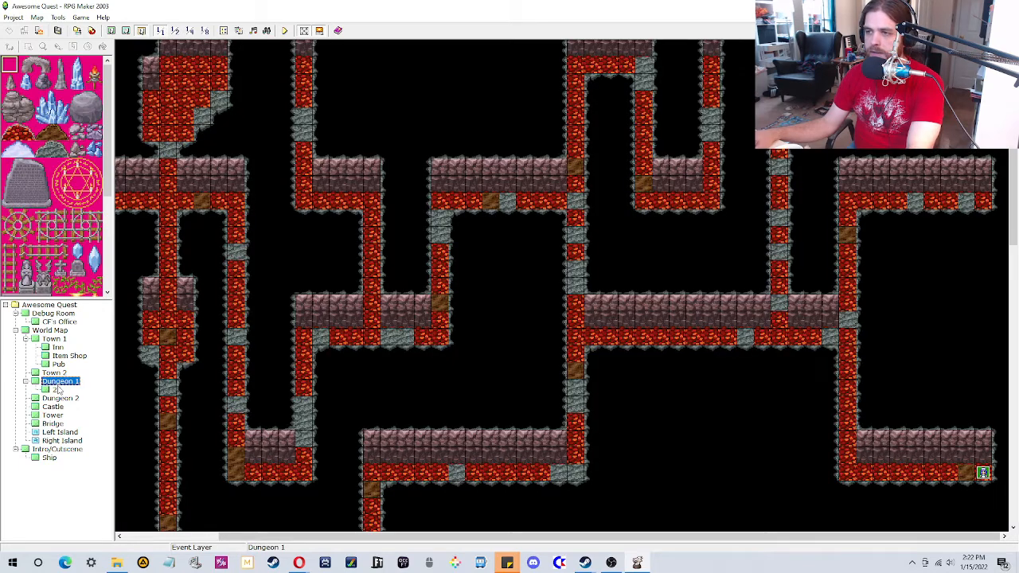
click(55, 389)
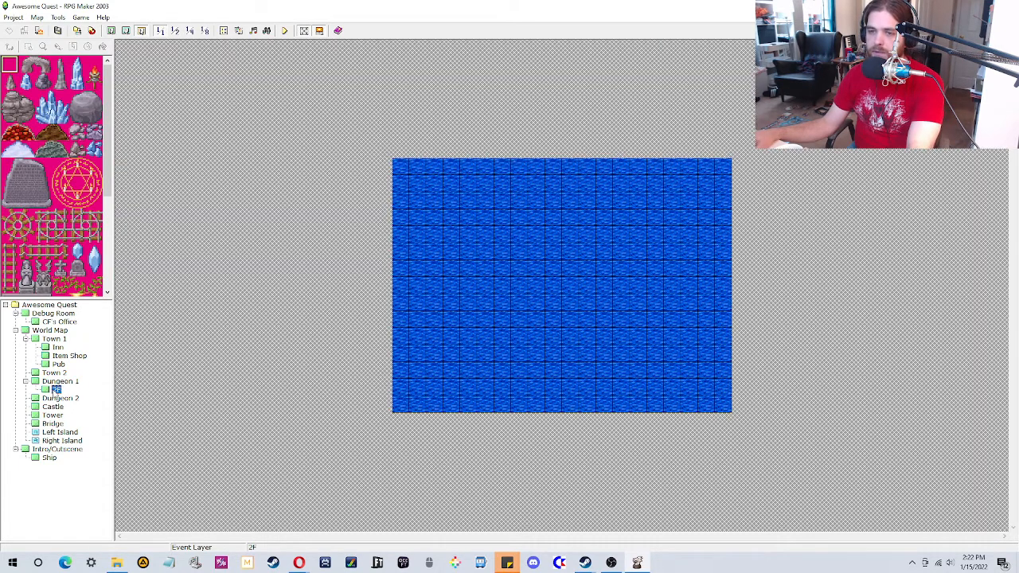
click(54, 383)
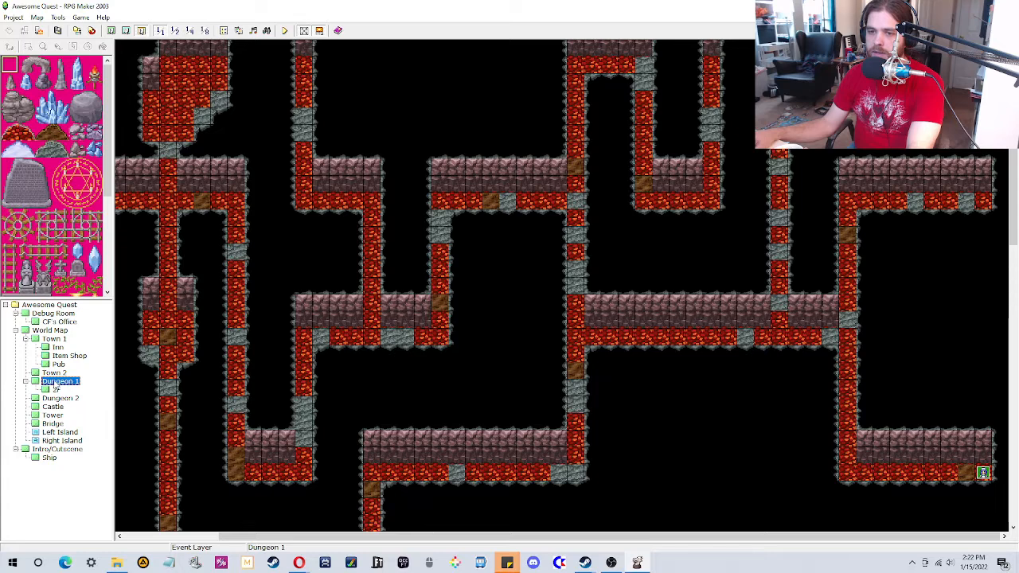
Step: Check the map size in the map properties of Dungeon 1
right_click(54, 383)
click(73, 384)
right_click(70, 383)
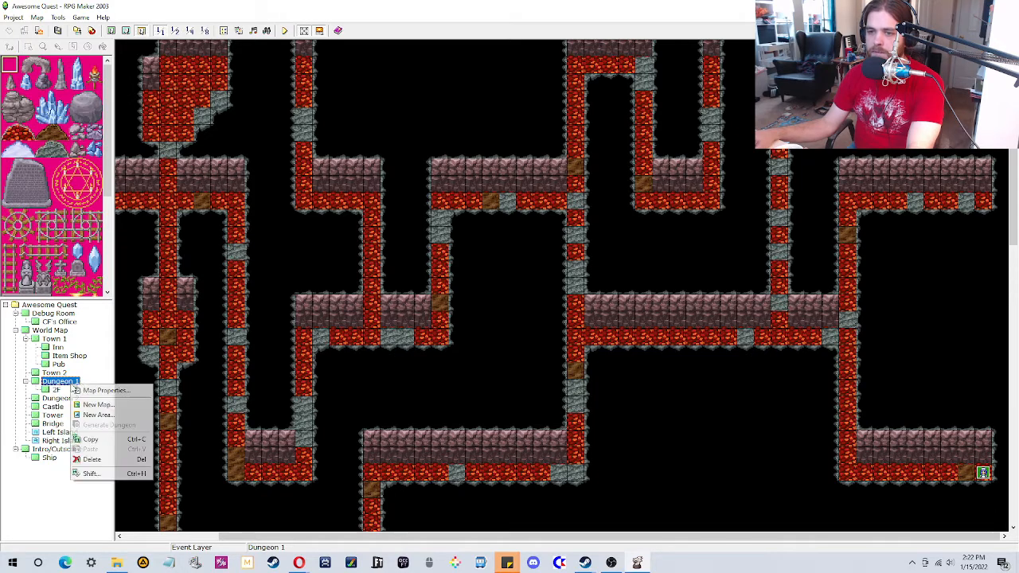
click(88, 394)
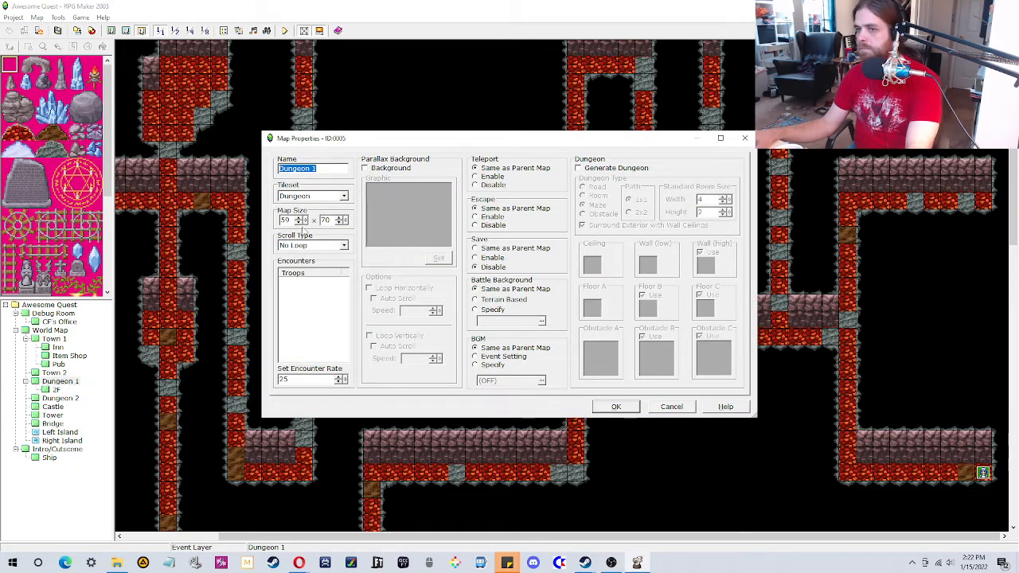
click(616, 407)
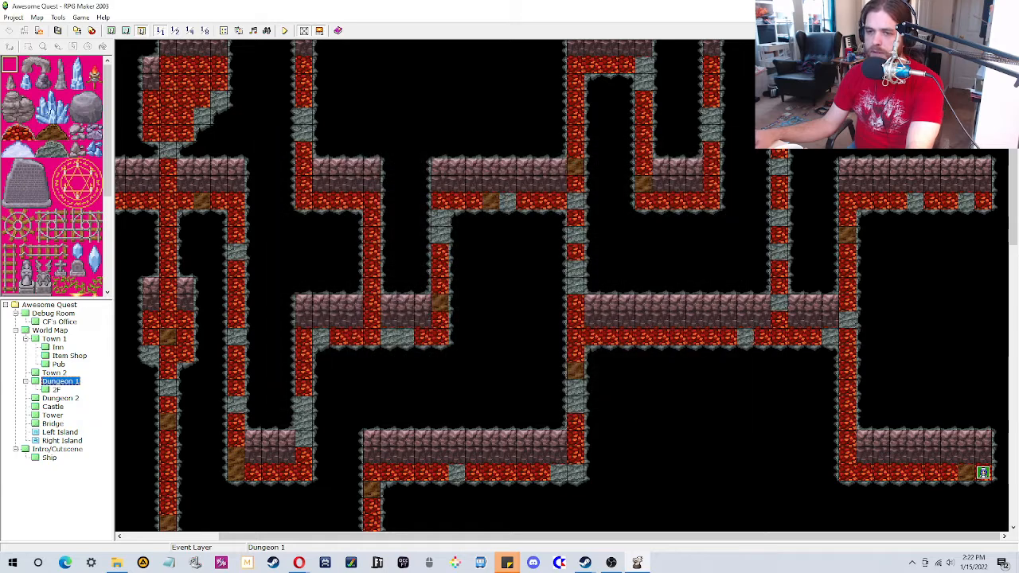
Step: Set the map size of 2F to 59 × 70 in its map properties
click(54, 390)
right_click(54, 390)
click(72, 397)
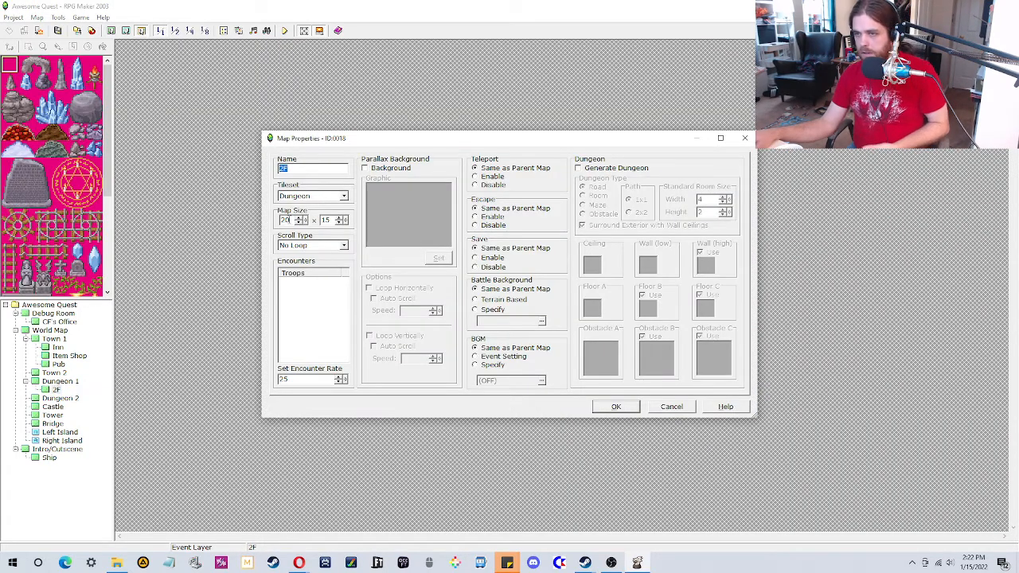
drag(291, 220, 278, 194)
text(59)
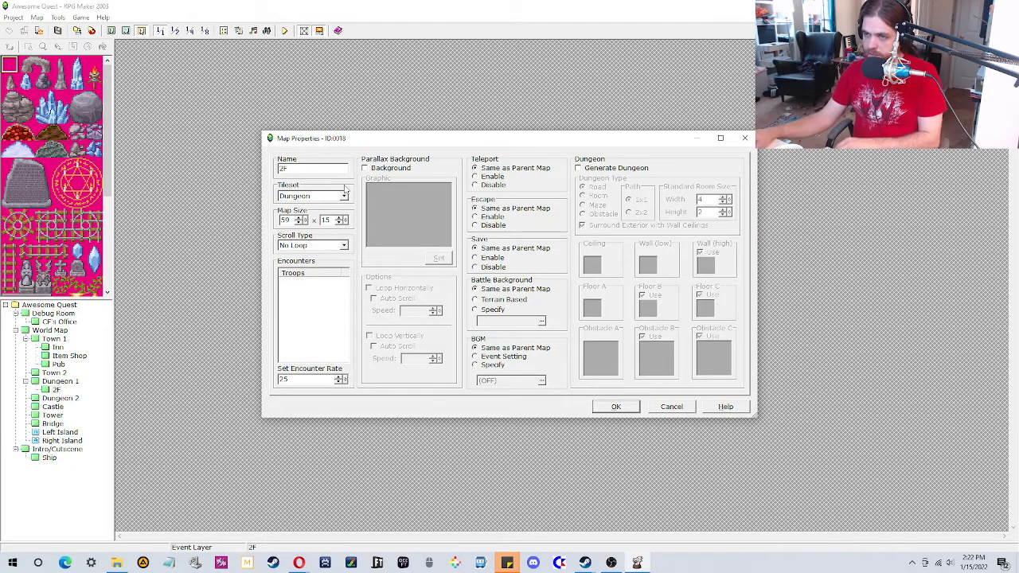
key(Tab)
text(70)
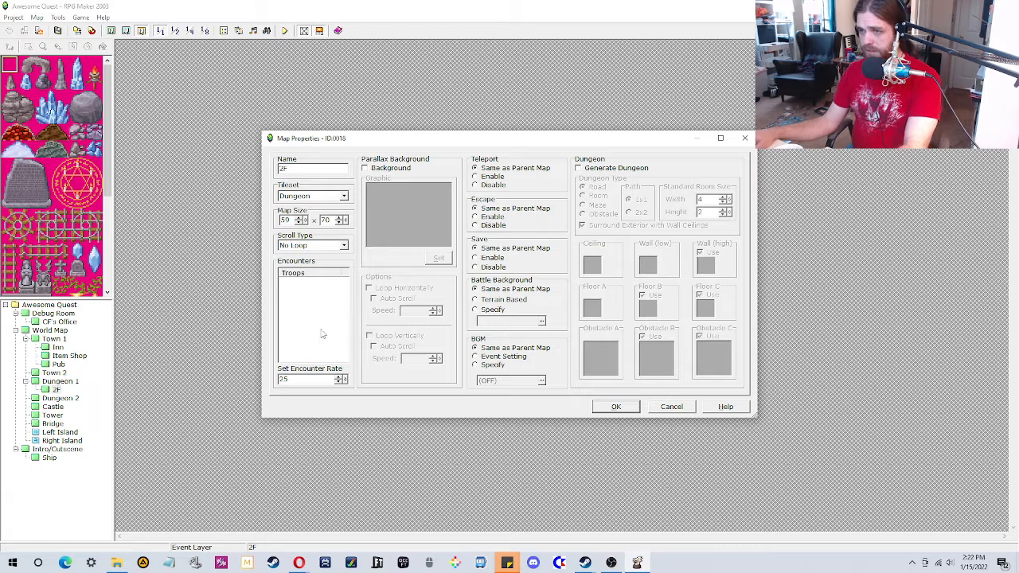
Step: Enable dungeon generation for 2F with the Room type and a standard room size of width 5 and height 3
click(590, 169)
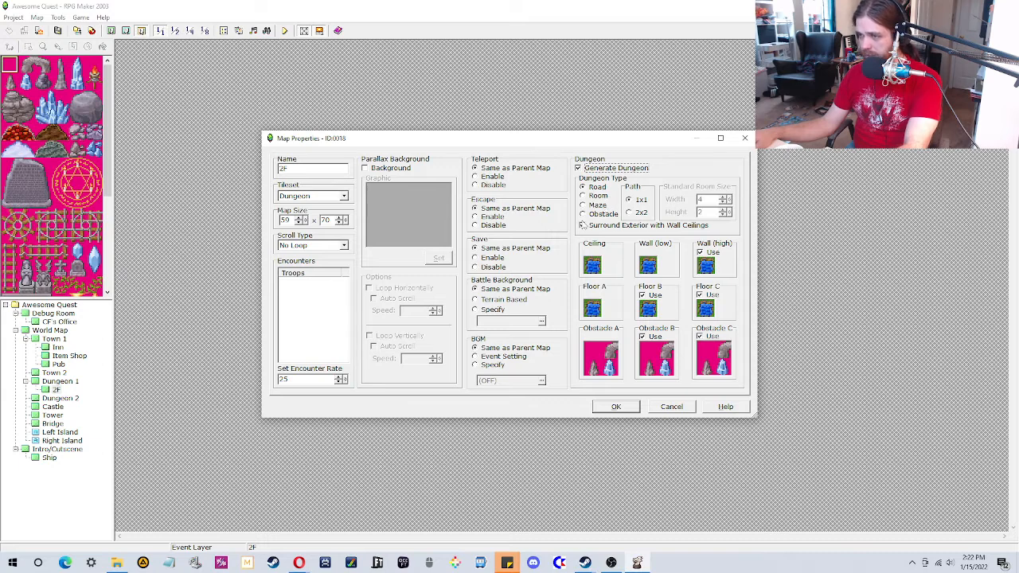
click(583, 196)
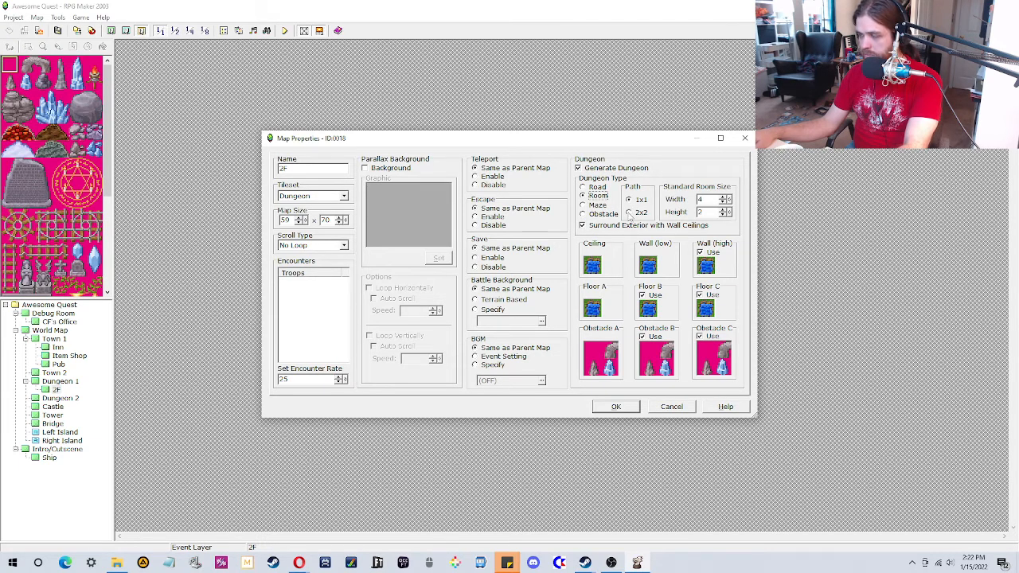
click(724, 197)
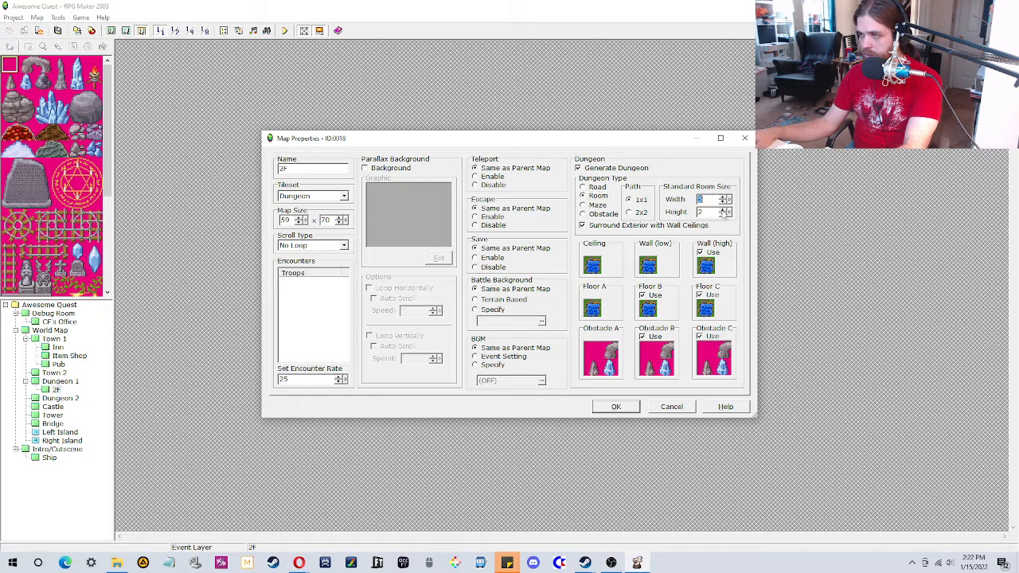
key(Tab)
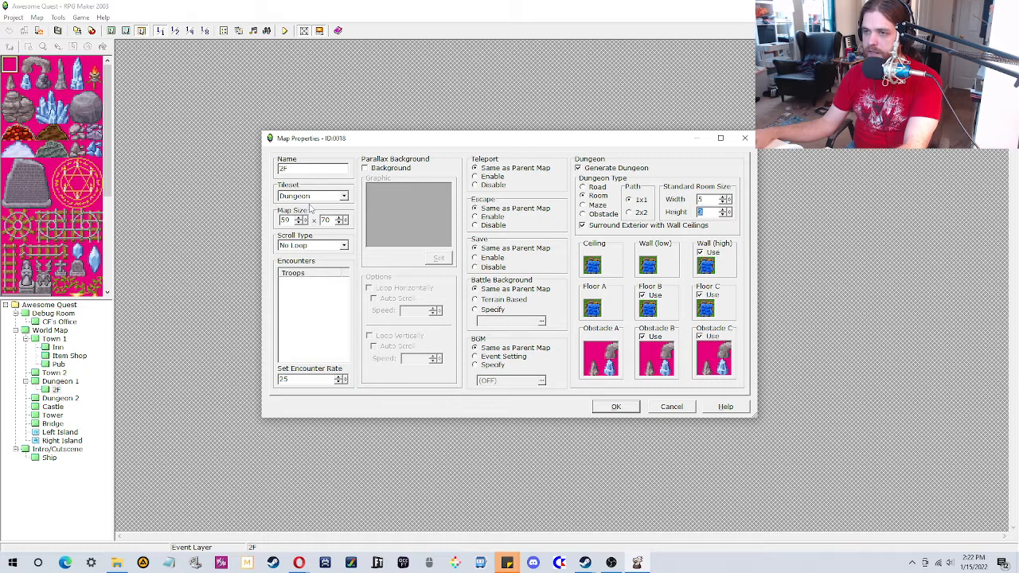
Step: Assign the dark reddish-brown bordered tile to the dungeon's Ceiling and the red lava-rock tile to Floor A
click(597, 267)
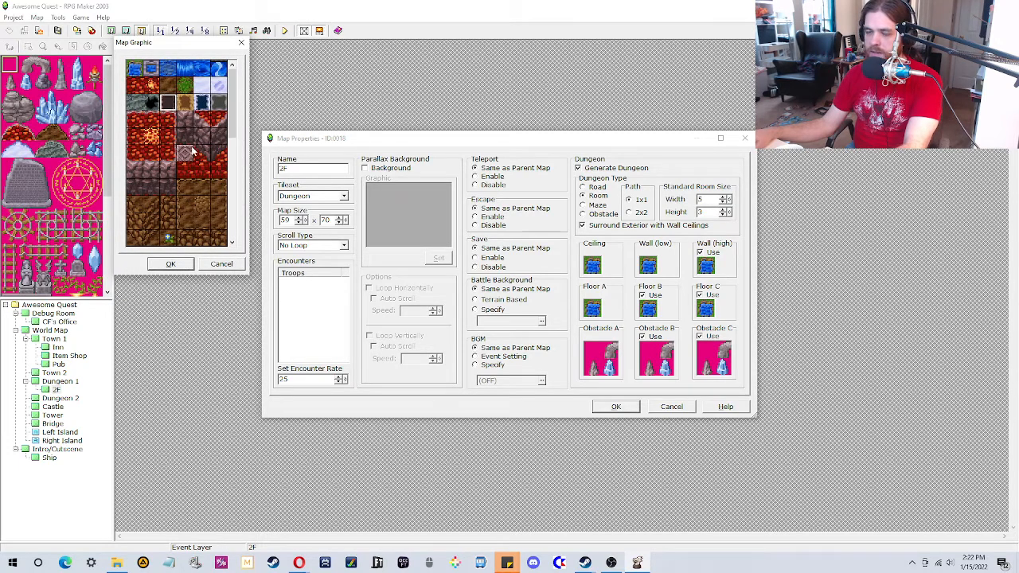
click(170, 264)
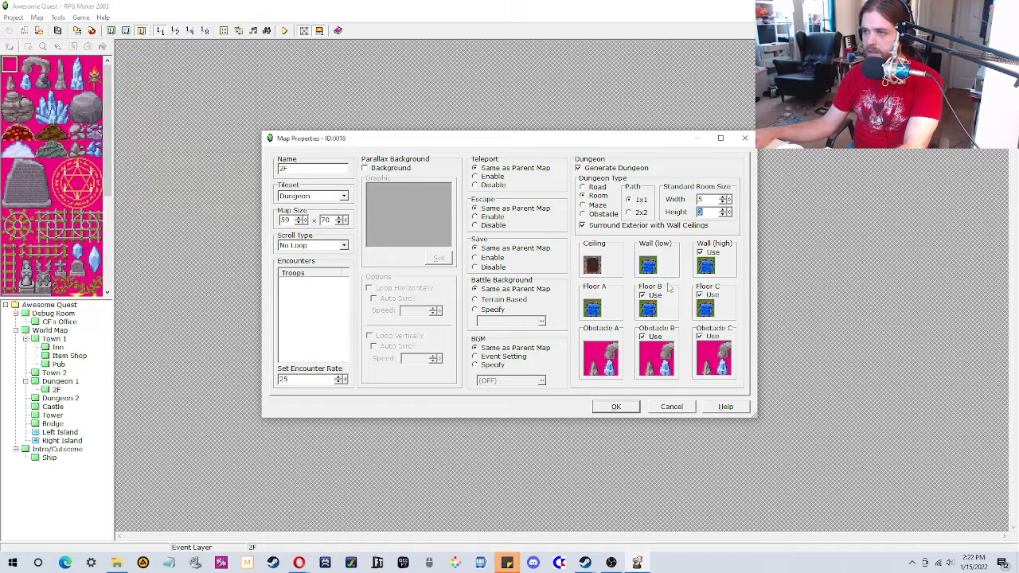
click(592, 310)
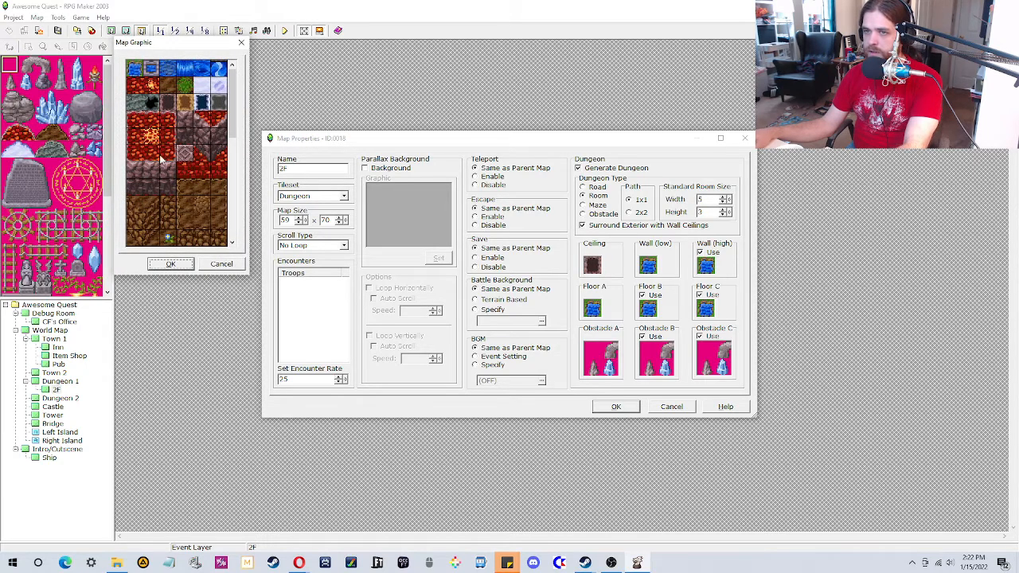
click(133, 86)
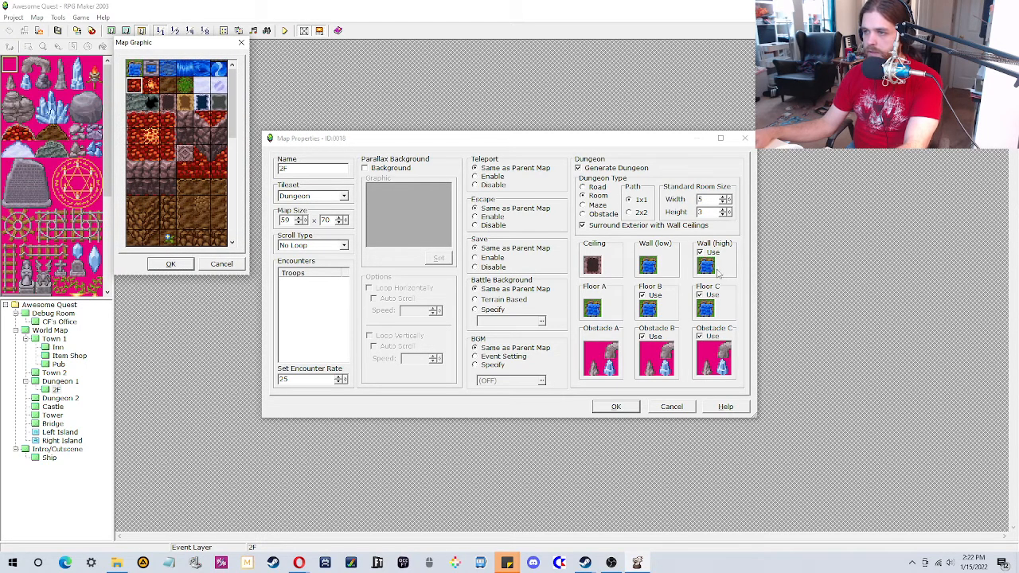
click(171, 264)
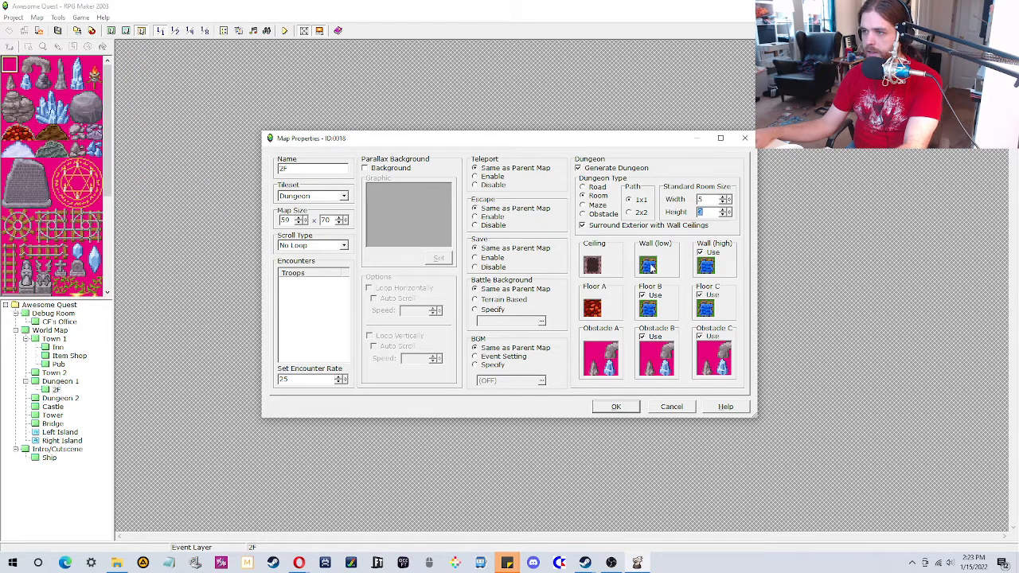
Step: Assign the dark lower section of the purplish-brown rock wall as the Wall (low) tile
click(650, 267)
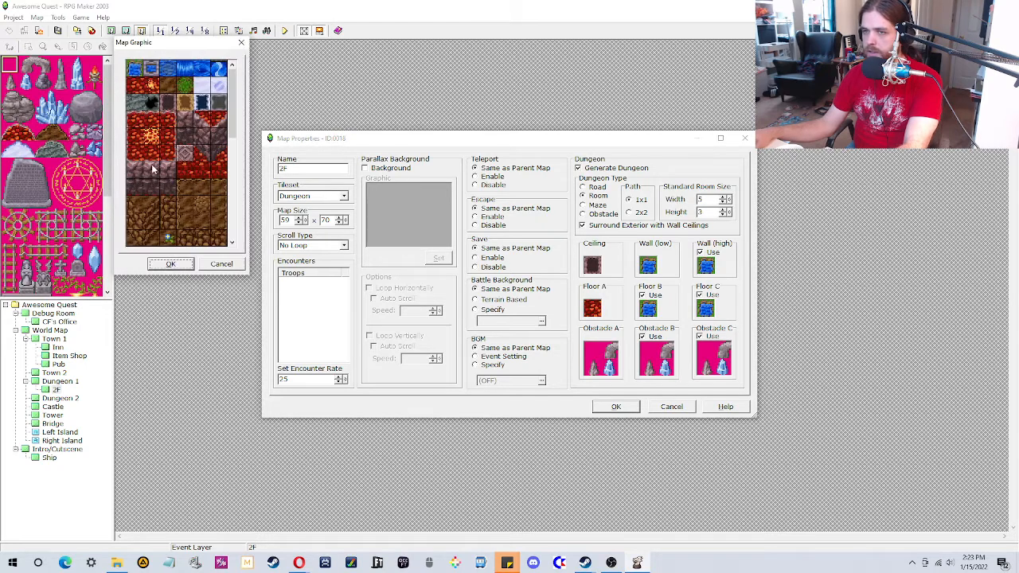
click(185, 137)
click(152, 190)
click(170, 264)
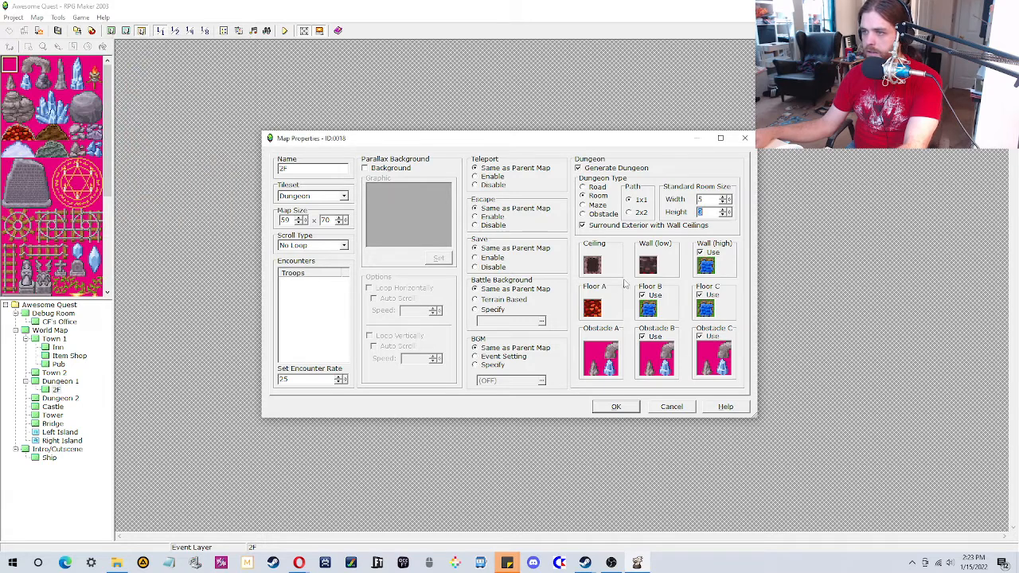
Step: Assign the red lava-rock tile to both Floor B and Floor C of the dungeon
click(647, 310)
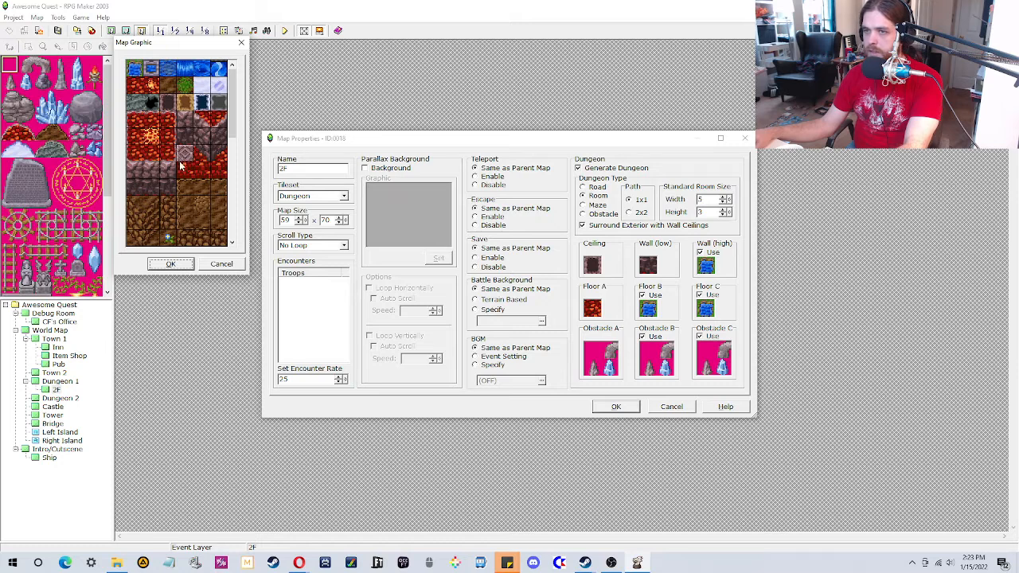
click(139, 91)
click(185, 265)
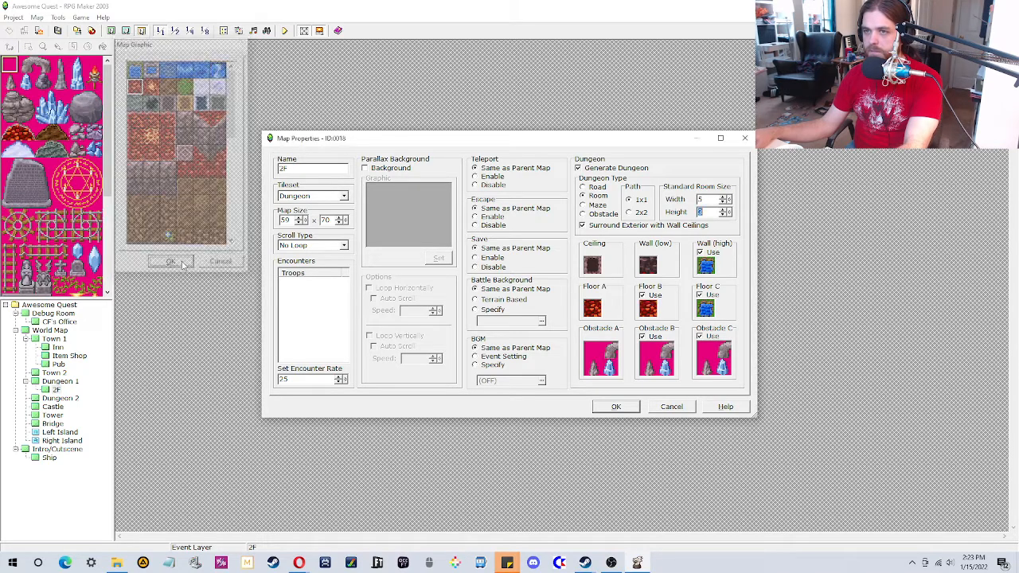
click(712, 310)
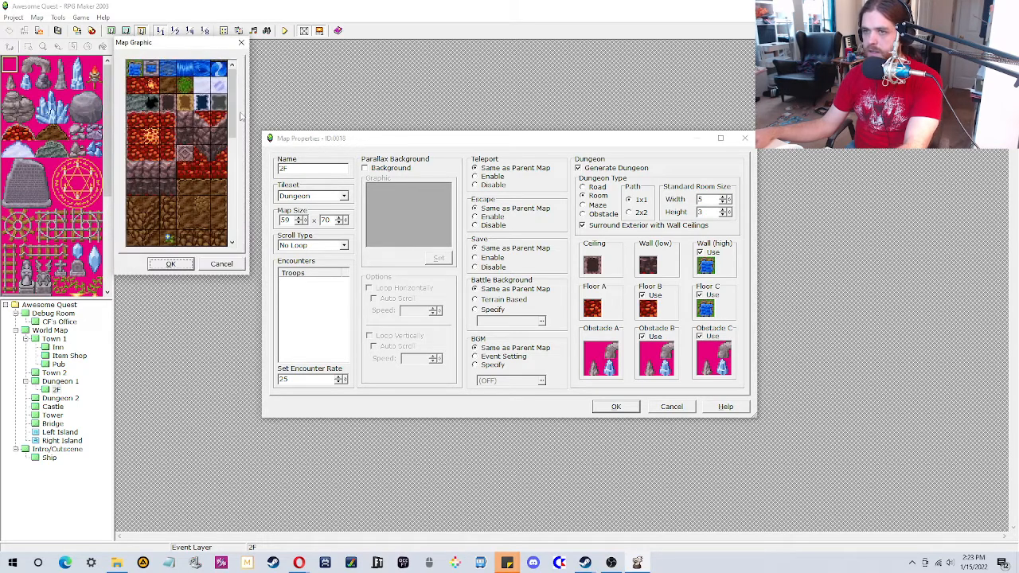
click(169, 266)
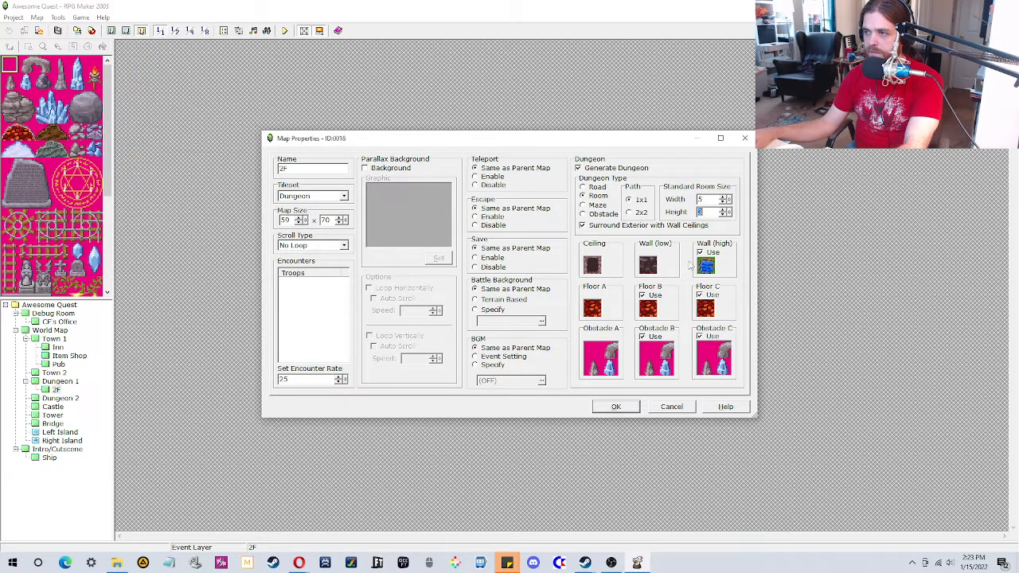
Step: Assign the lighter upper section of the purplish-brown rock wall as the Wall (high) tile
click(706, 267)
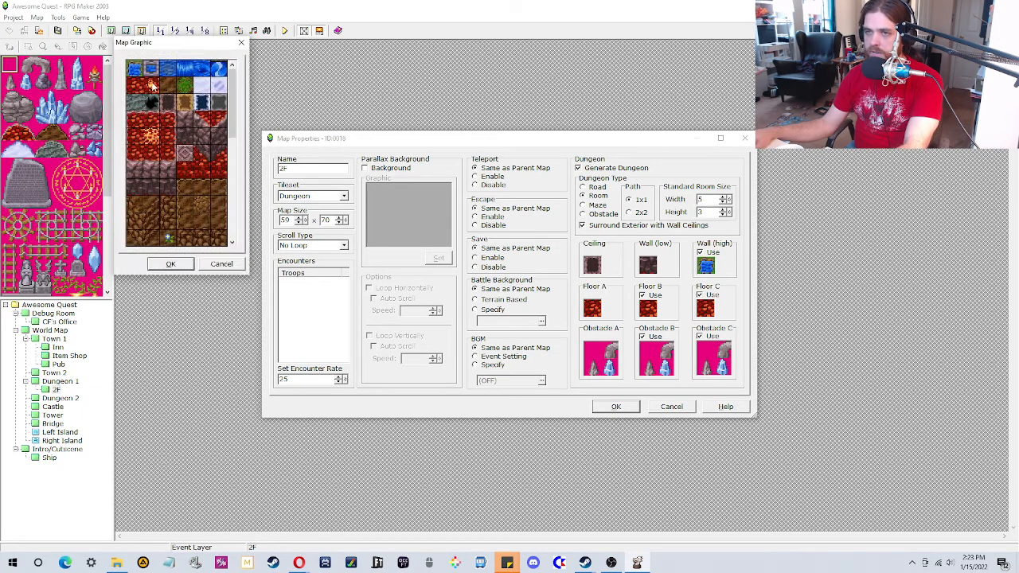
click(155, 175)
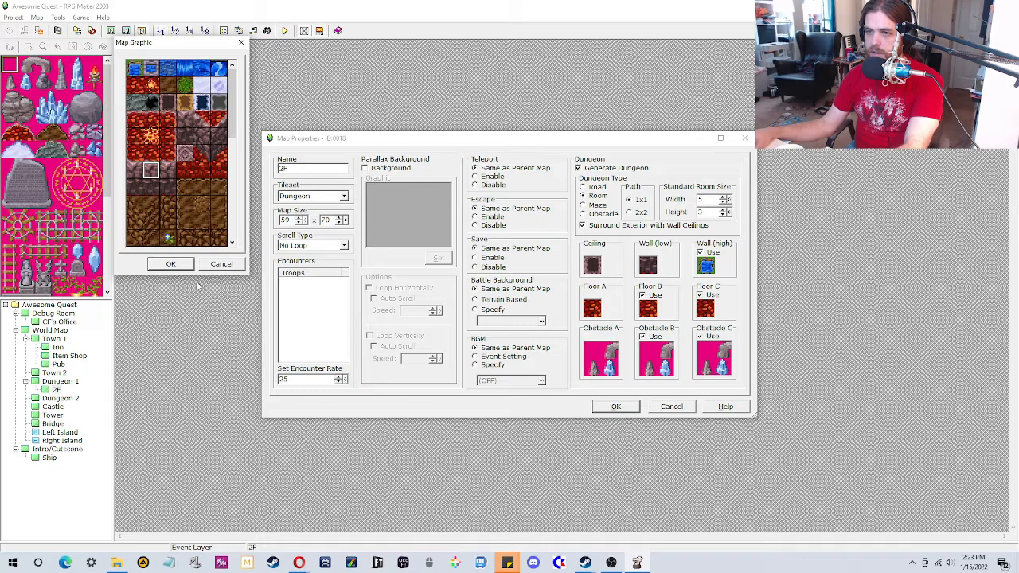
click(177, 266)
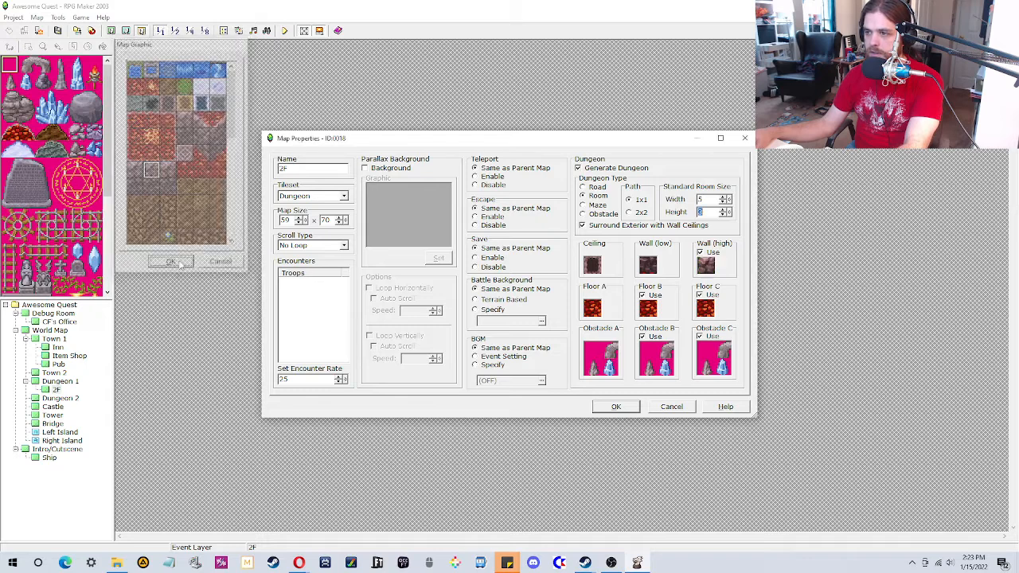
Step: Assign the stacked grey-brown rock pile as the dungeon's Obstacle B graphic
click(655, 357)
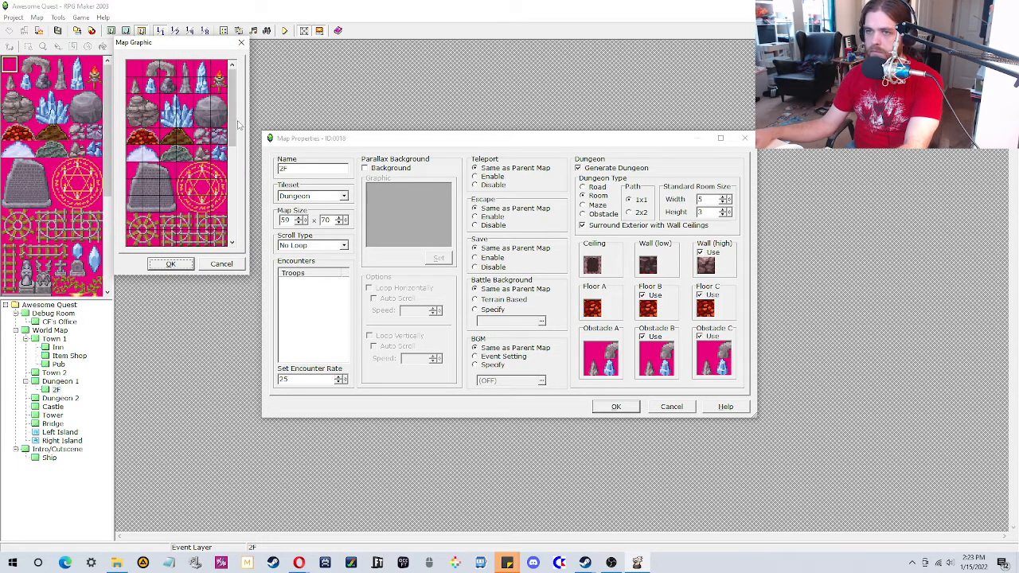
drag(234, 126, 256, 117)
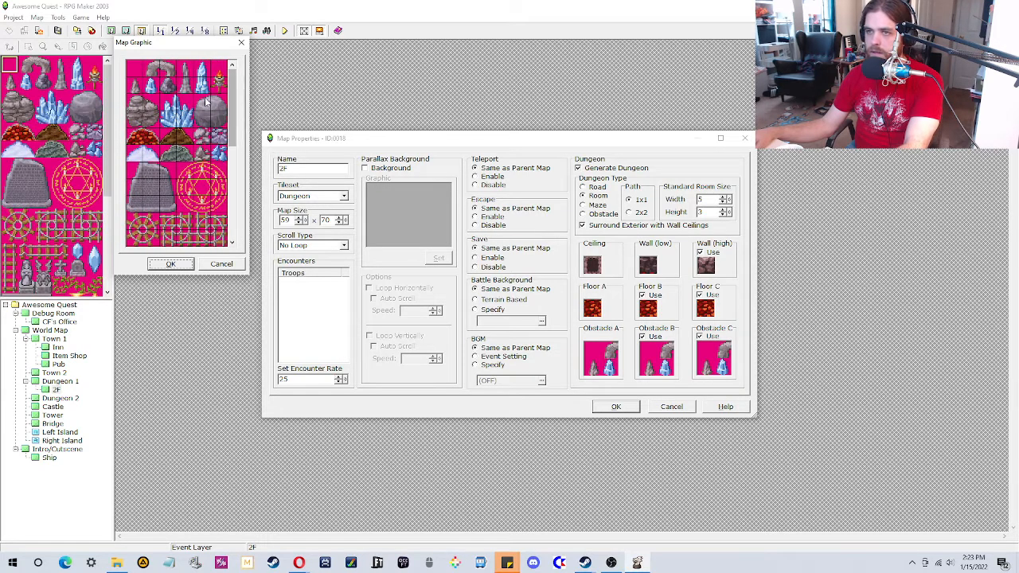
click(136, 109)
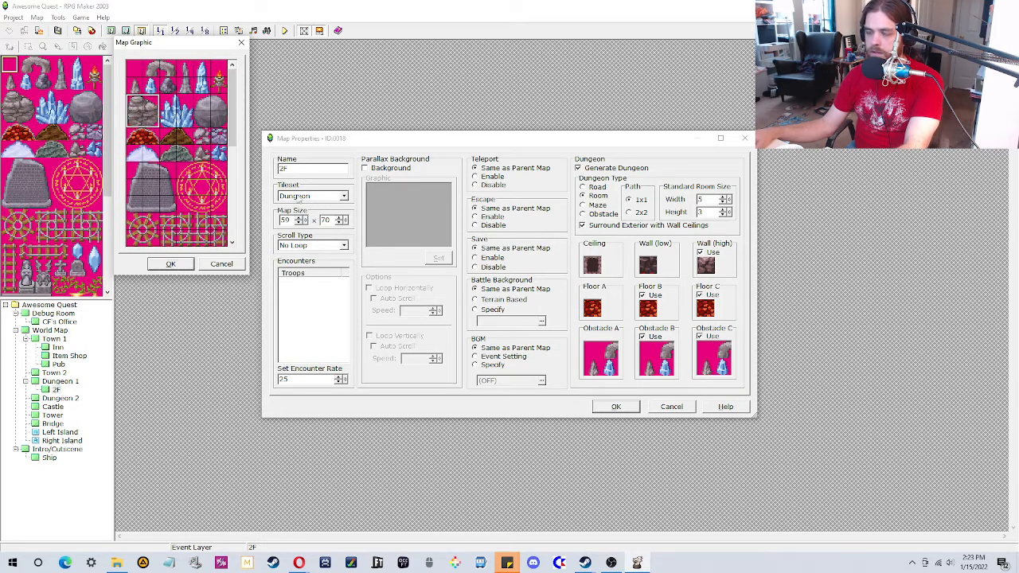
click(171, 263)
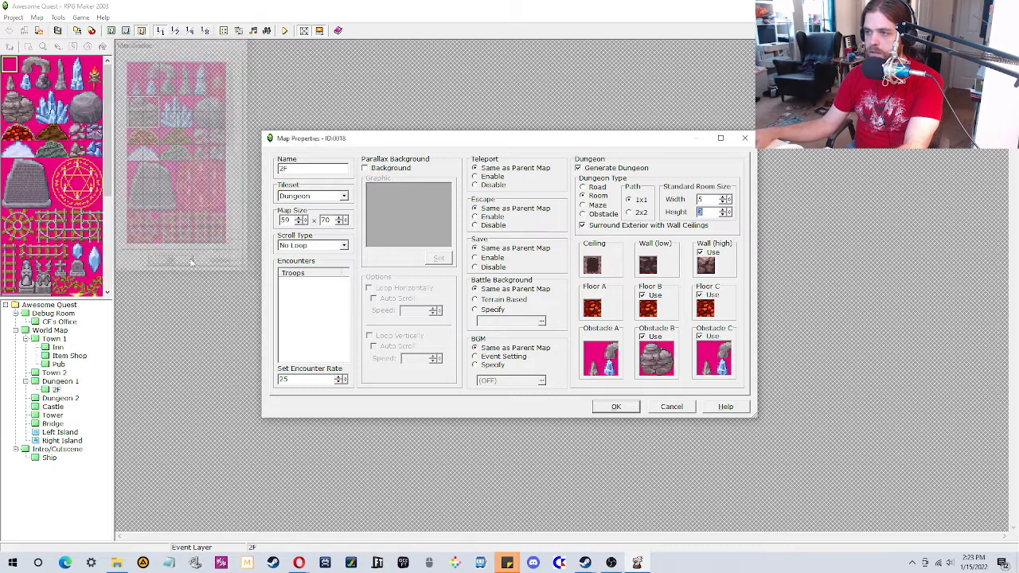
Step: Try the stacked rock pile for Obstacle C, and turn off the use of Obstacle C
click(701, 338)
click(706, 355)
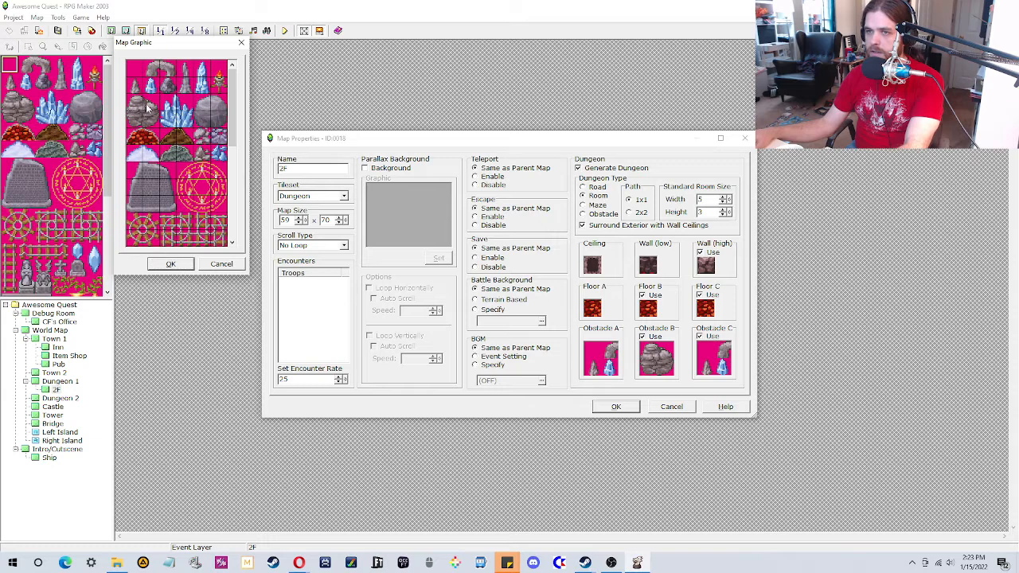
click(135, 109)
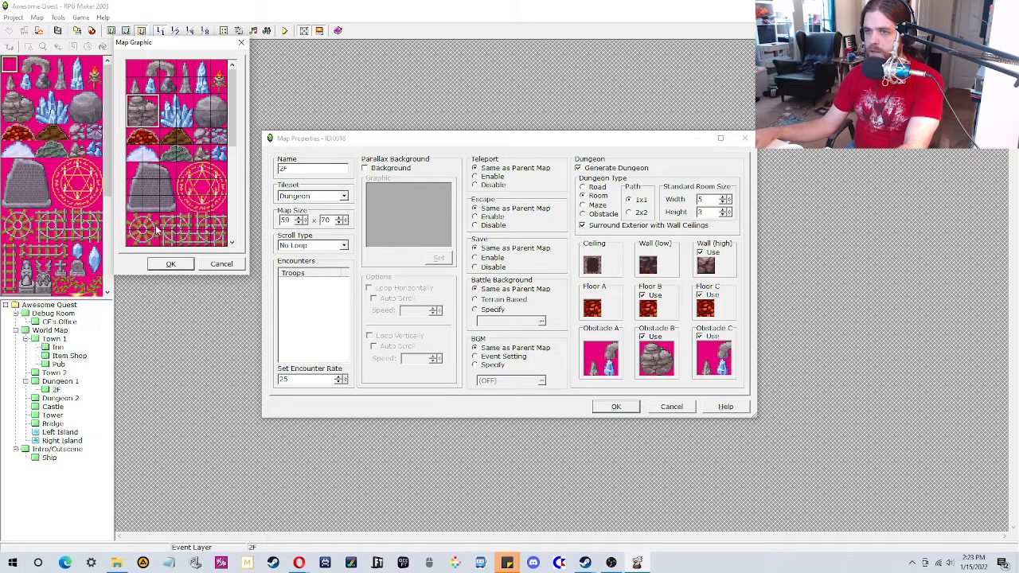
click(172, 263)
click(701, 337)
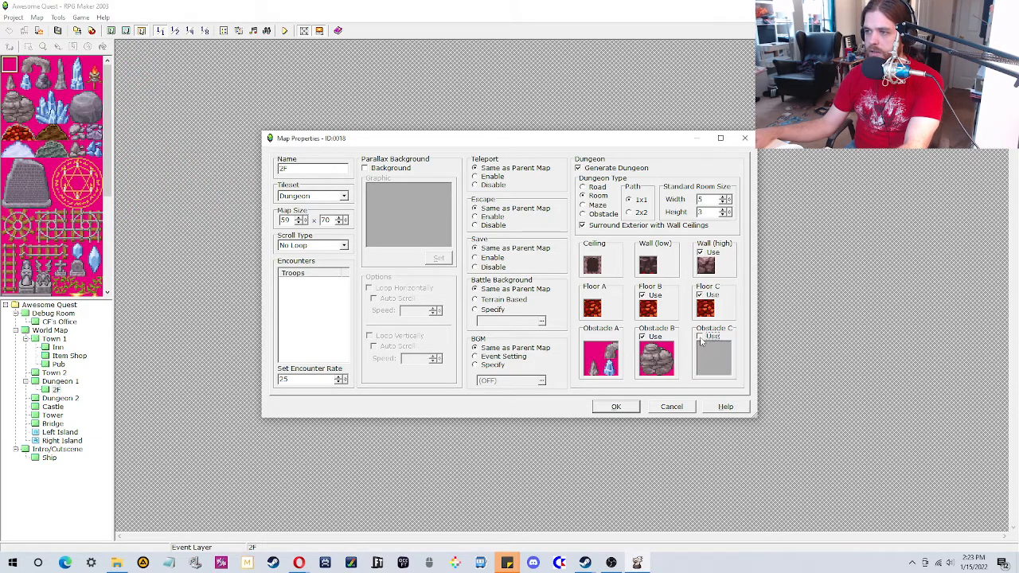
Step: Assign the large round grey boulder to Obstacle A and apply the map properties with a 2x2 path
click(589, 355)
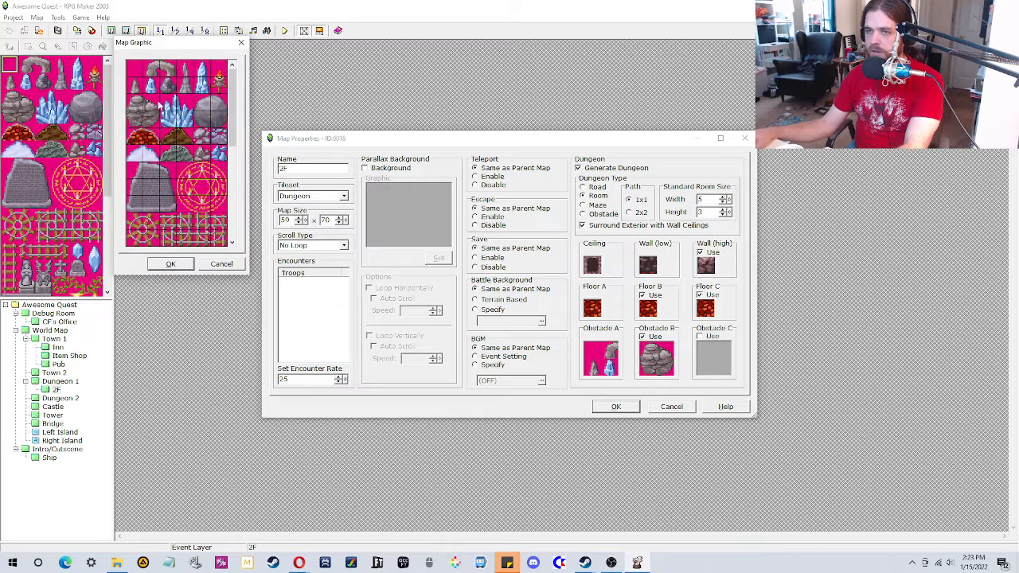
click(202, 108)
click(172, 263)
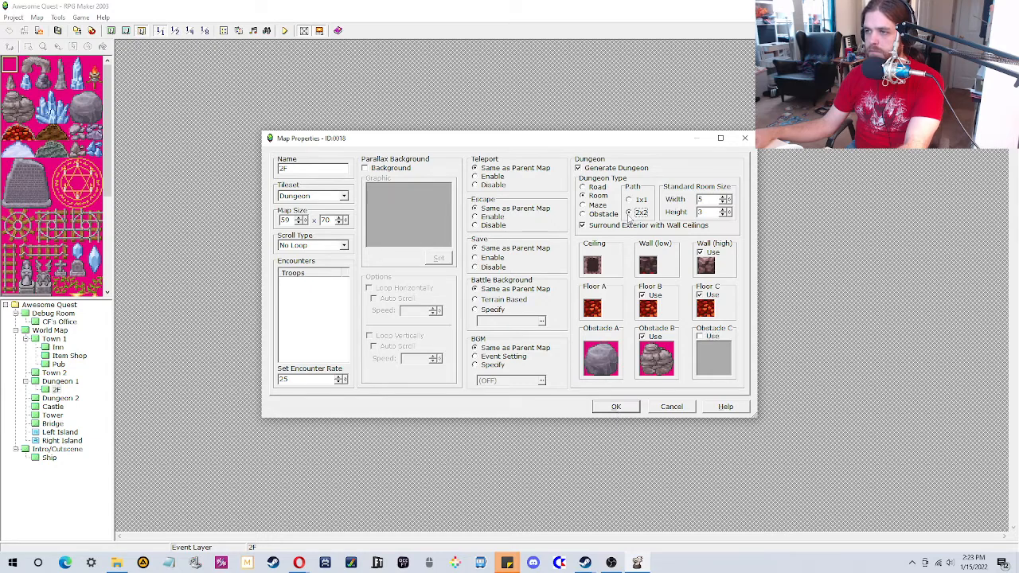
click(615, 406)
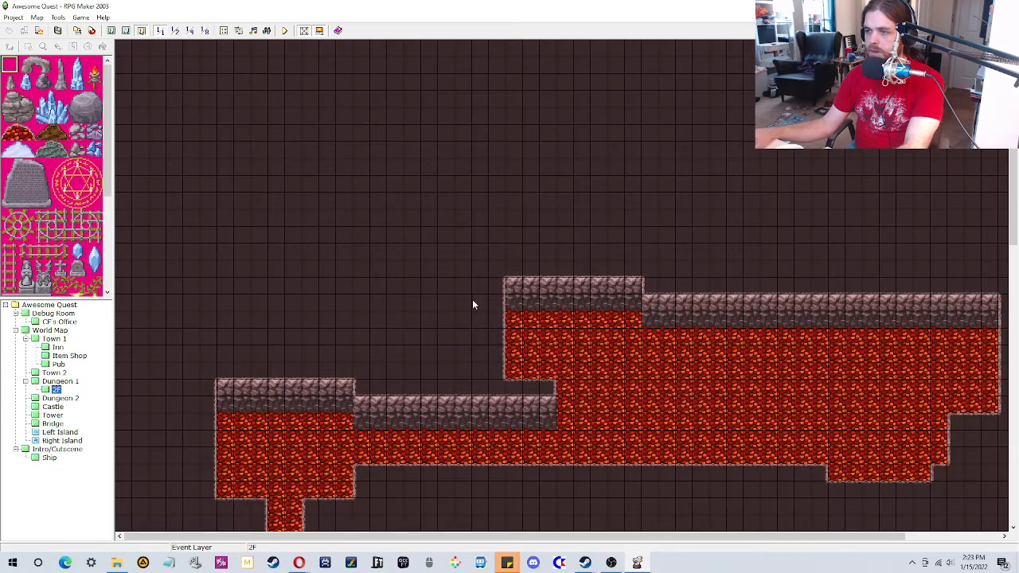
Step: Check the generated 2F map and regenerate its random dungeon layout twice
drag(1010, 223, 1005, 470)
drag(668, 535, 828, 549)
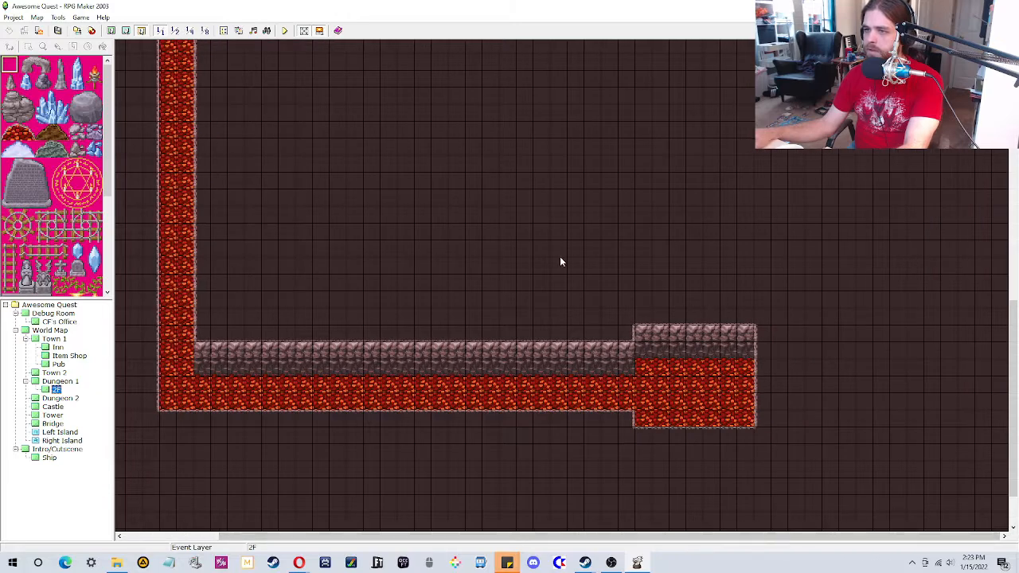
click(72, 399)
click(56, 390)
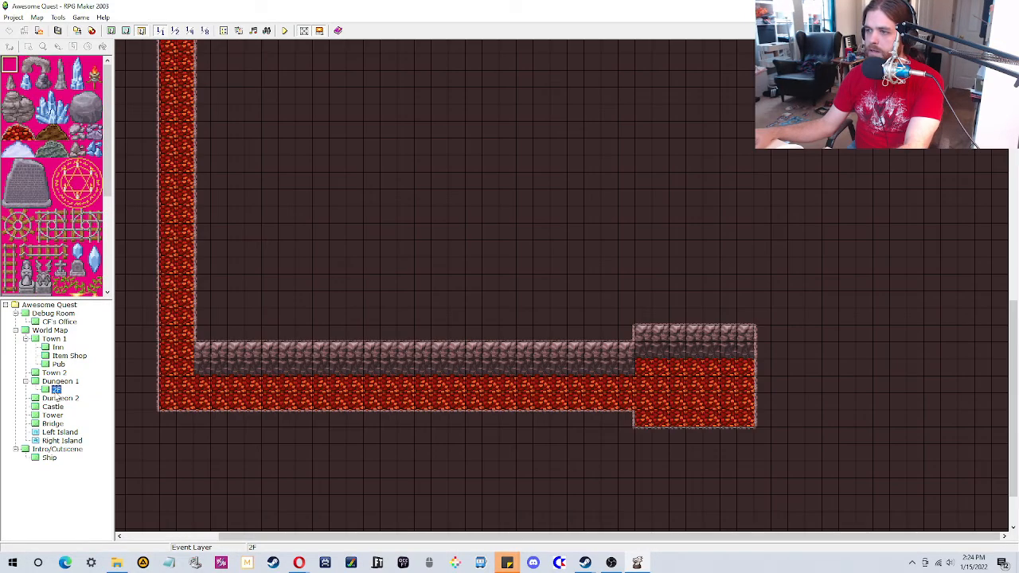
right_click(58, 391)
click(71, 432)
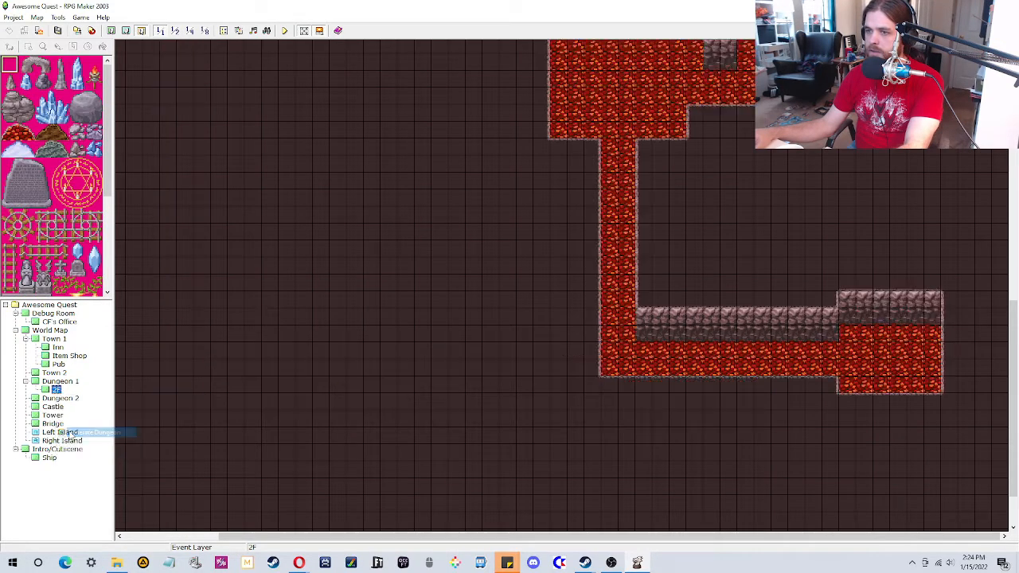
drag(1013, 331, 1012, 79)
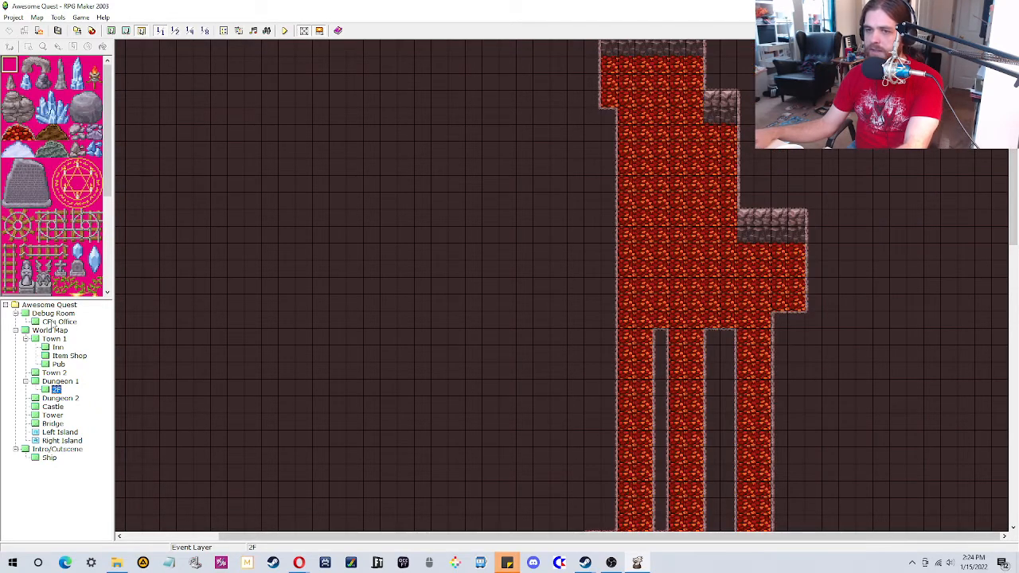
right_click(48, 390)
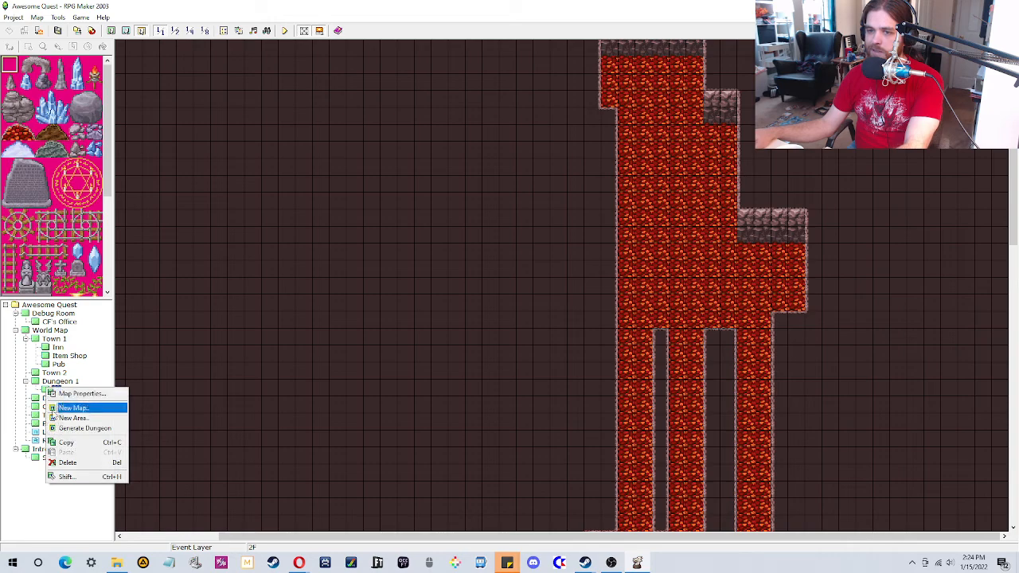
click(99, 429)
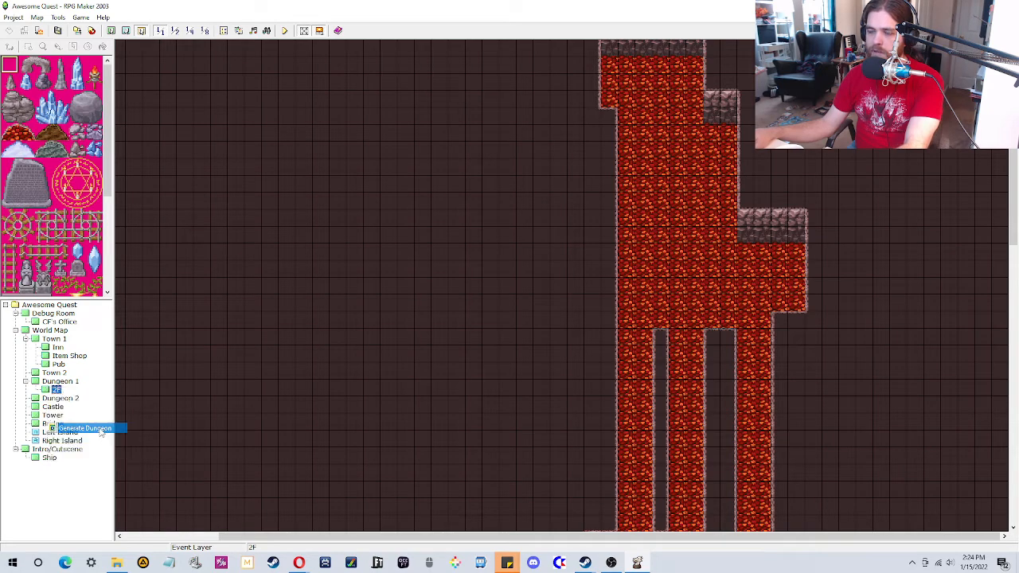
Step: Examine the whole regenerated 2F layout from top to bottom at 1/2 scale
click(175, 31)
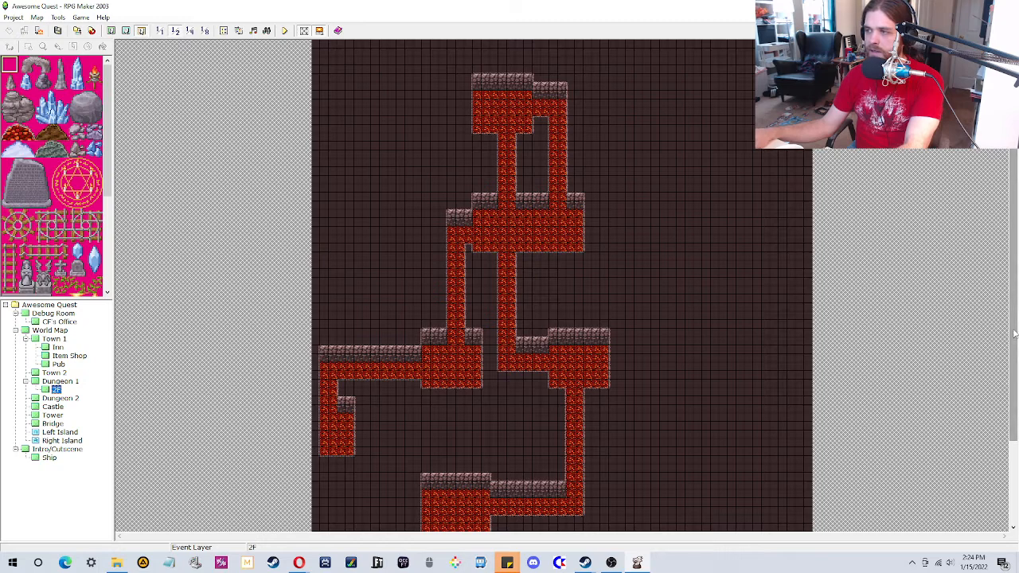
drag(1016, 334, 1015, 438)
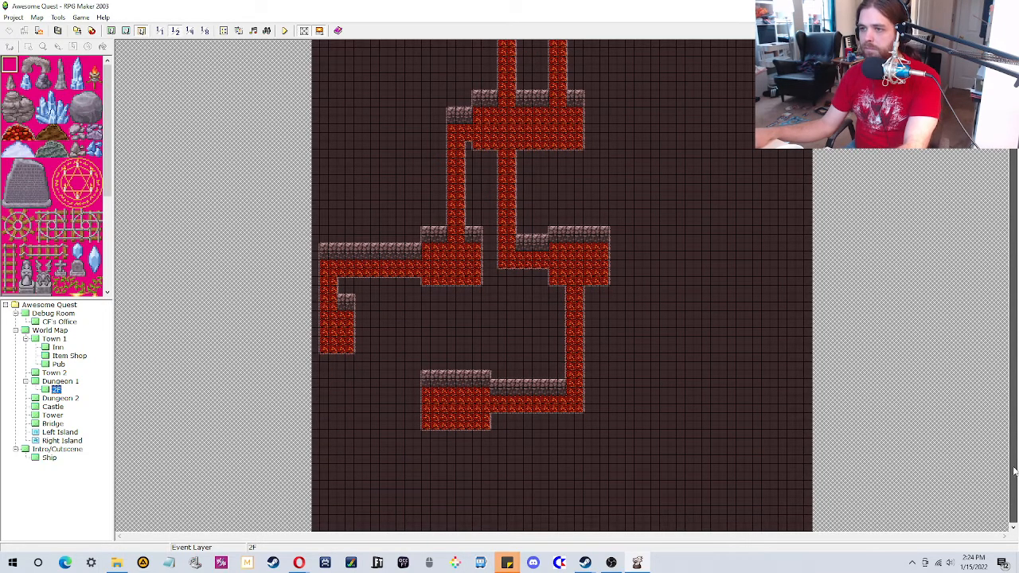
drag(1011, 433, 1017, 247)
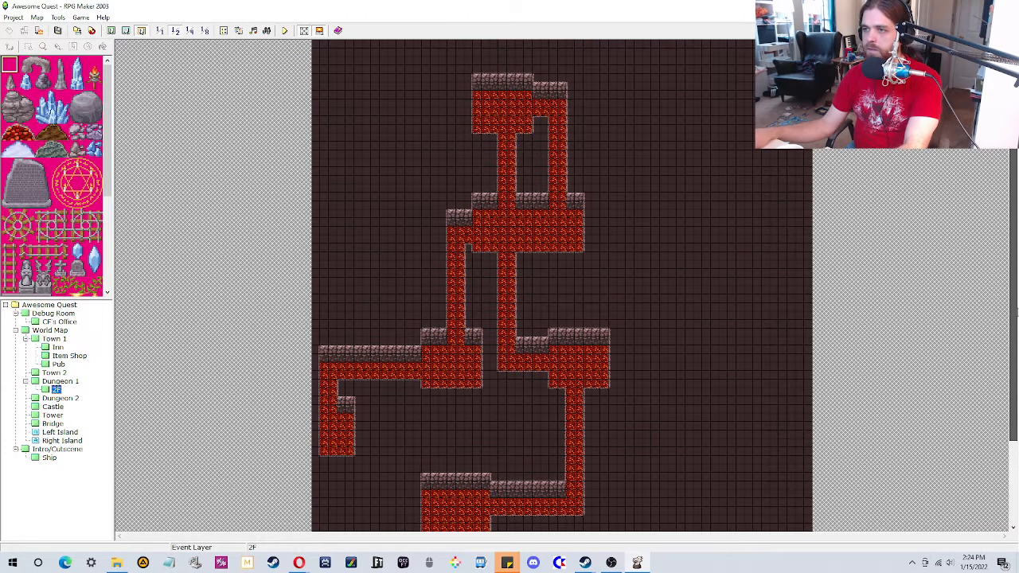
drag(1015, 312, 1014, 446)
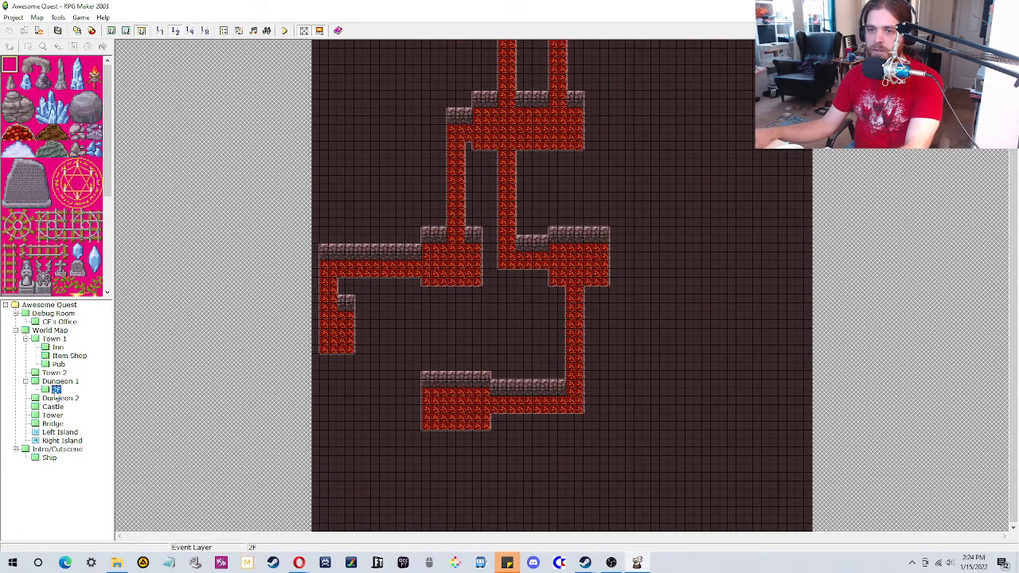
Step: Give the Mom event at the end of Dungeon 1's eastern corridor a different character graphic and save the event
click(50, 381)
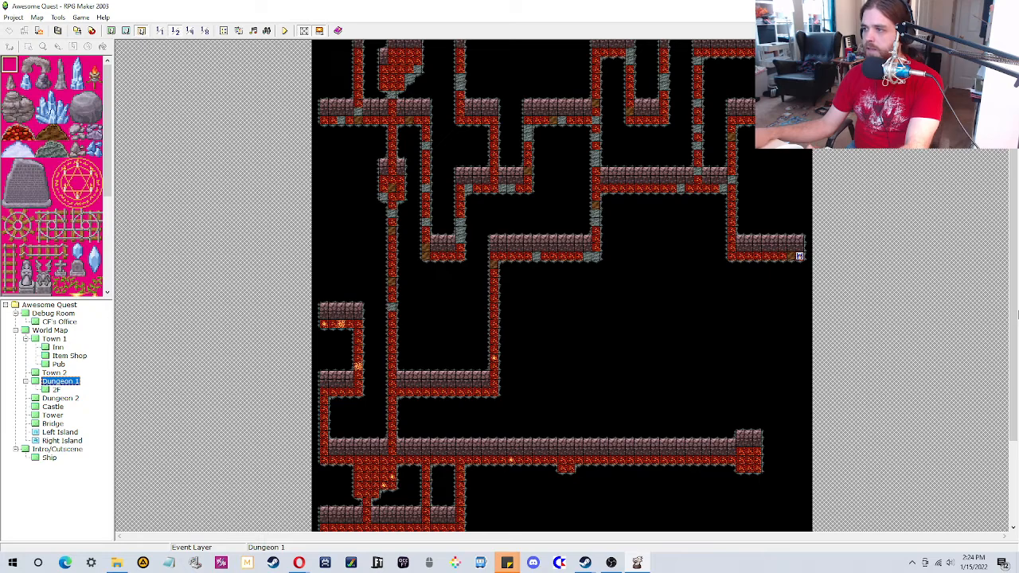
drag(1017, 314, 1017, 227)
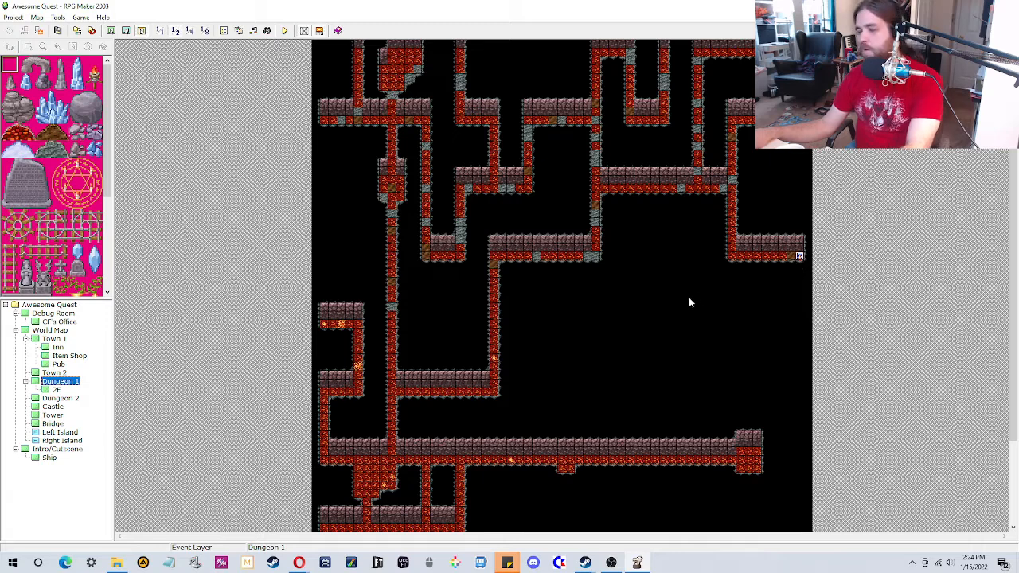
click(800, 256)
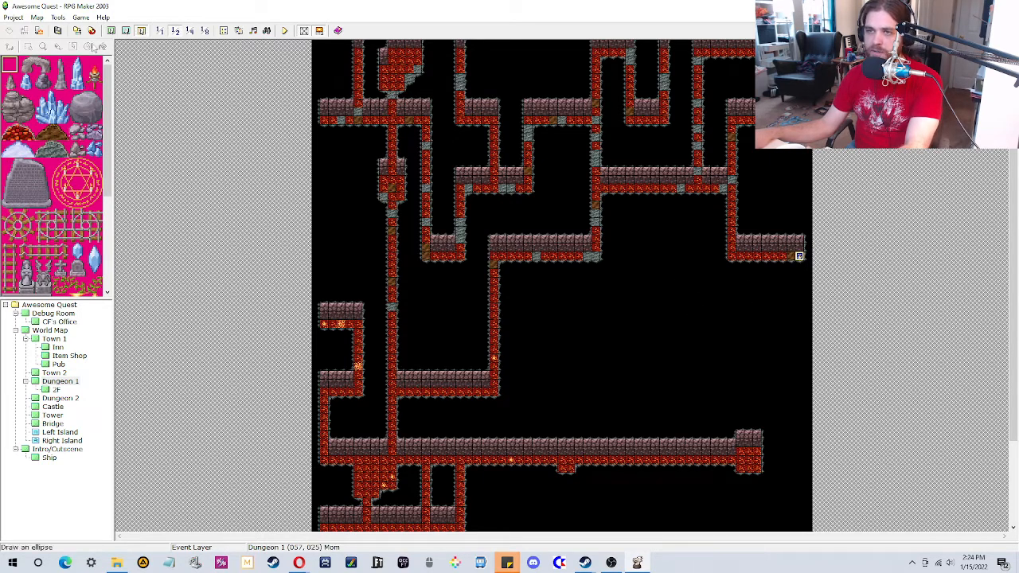
click(160, 30)
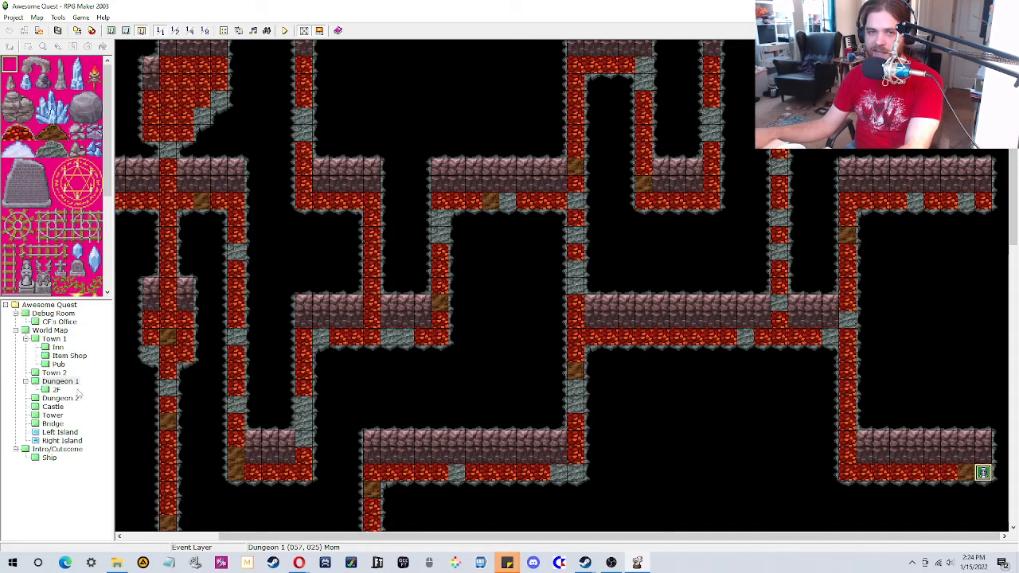
double_click(984, 473)
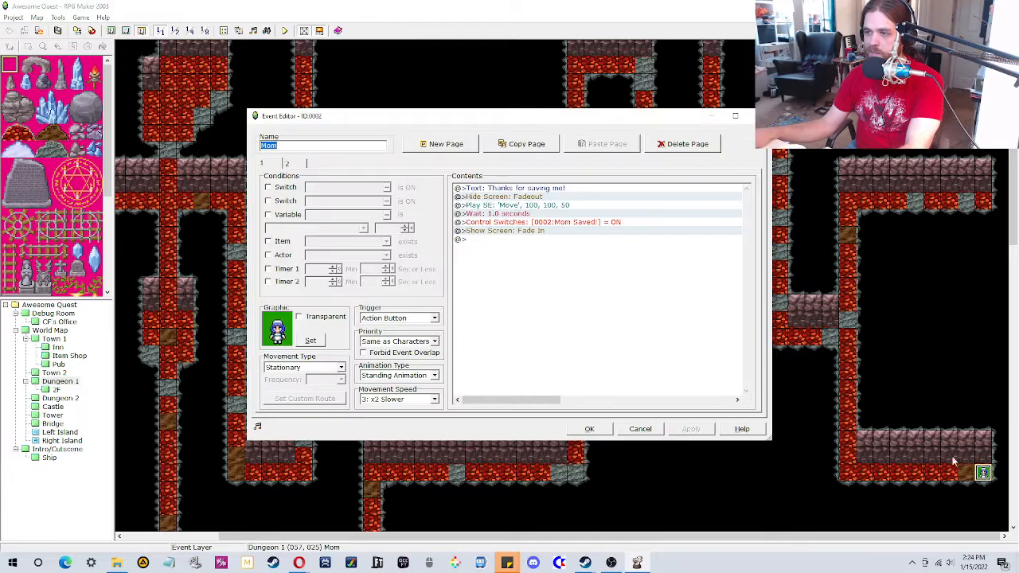
click(475, 223)
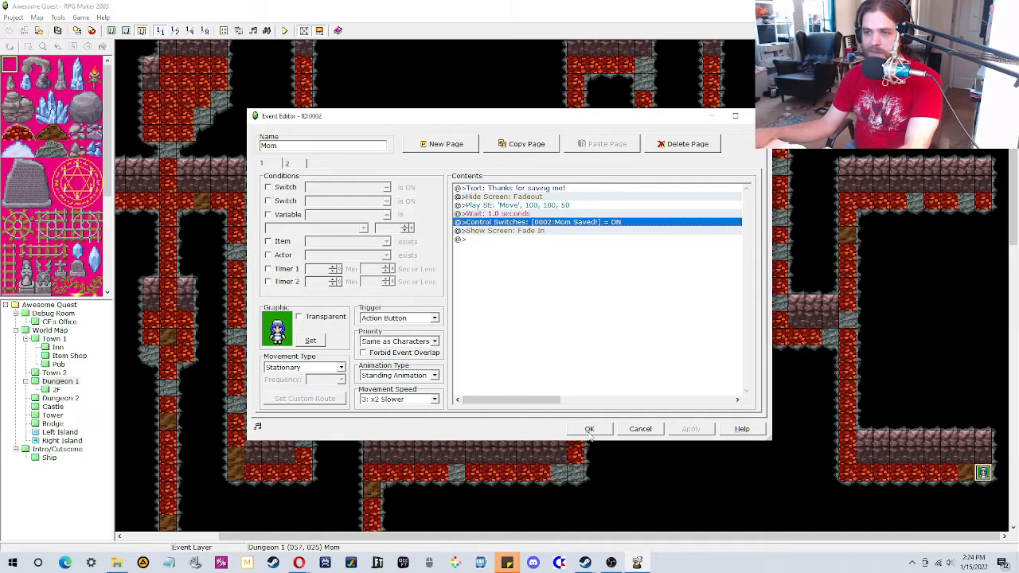
click(309, 341)
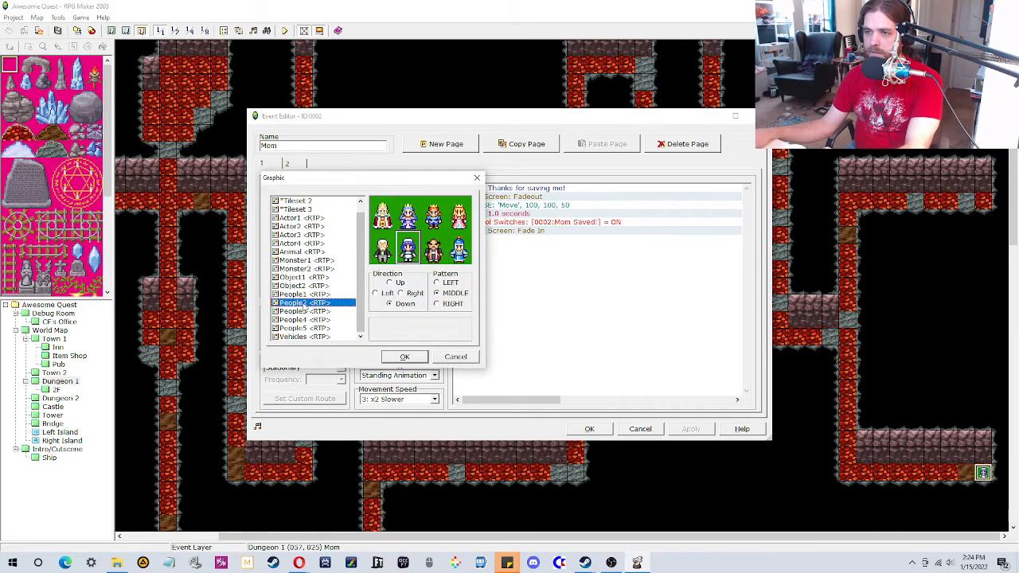
click(303, 294)
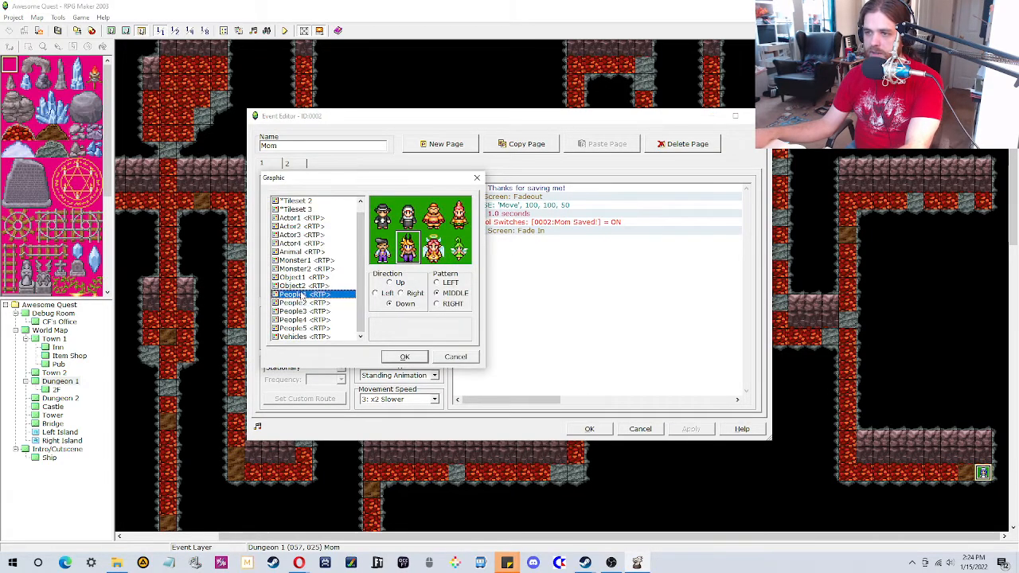
click(406, 359)
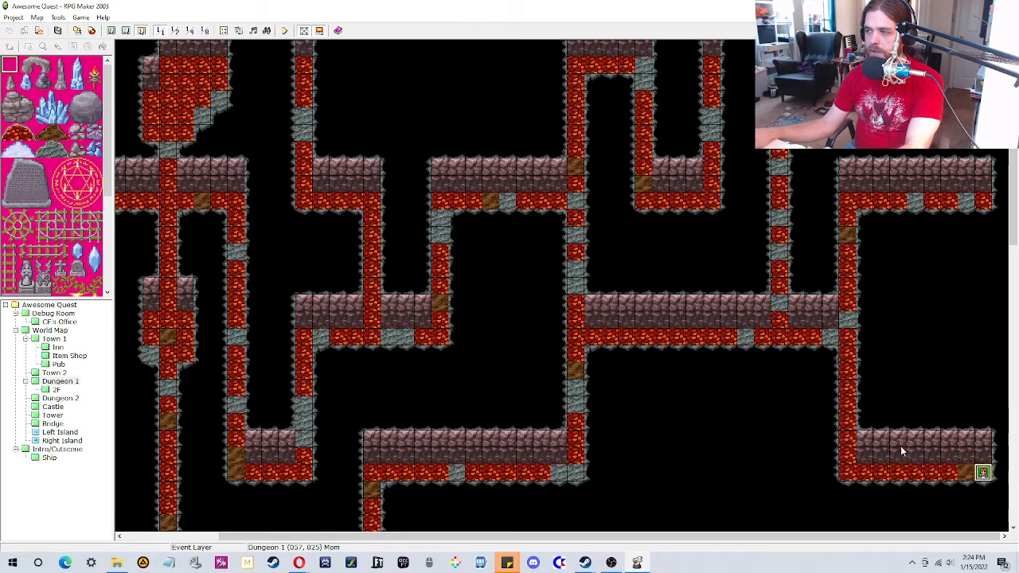
Step: Review the dialogue and graphic of the event standing beside the pub's log pile in Town 1
click(86, 373)
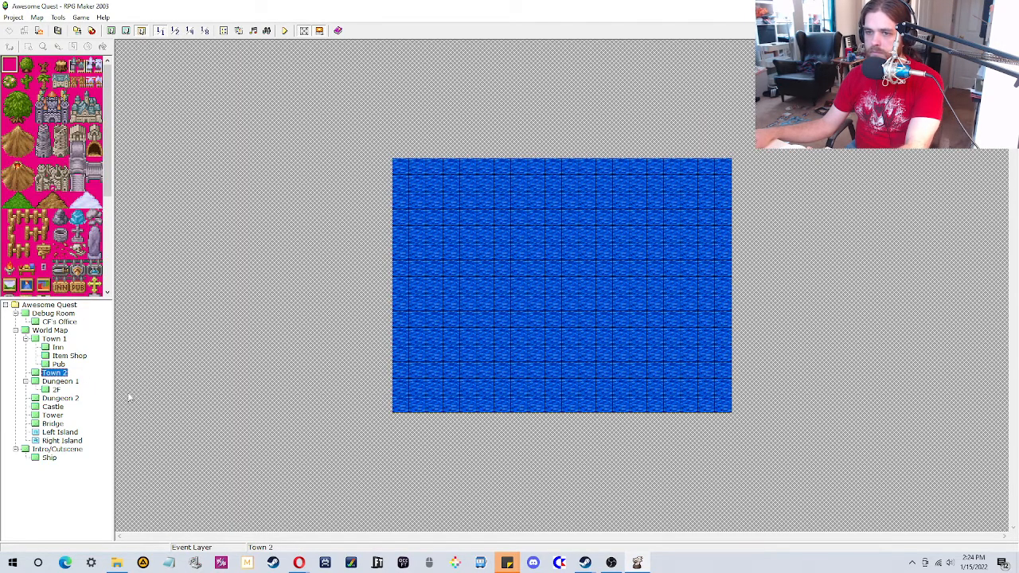
click(41, 331)
click(45, 339)
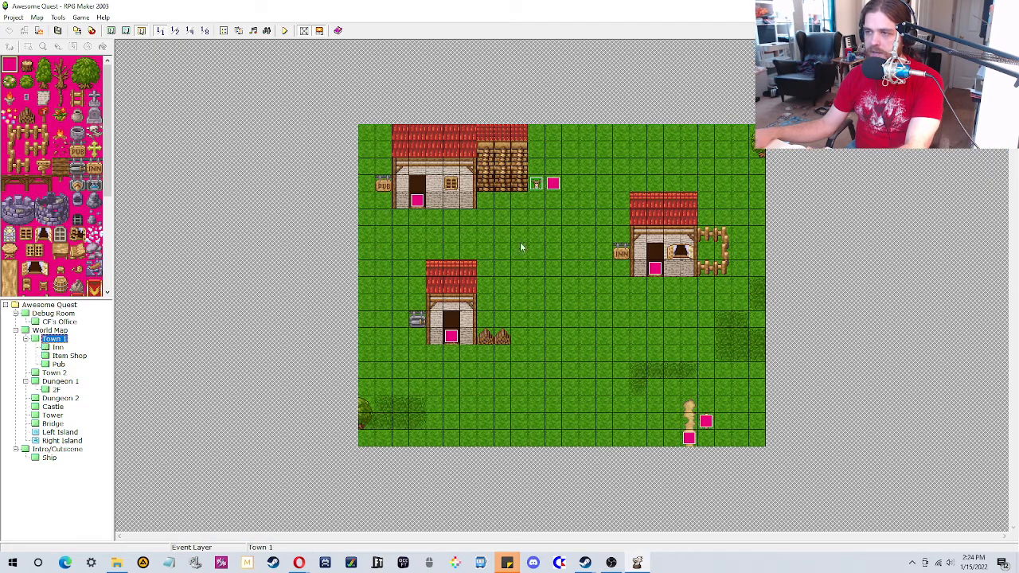
click(553, 184)
right_click(535, 184)
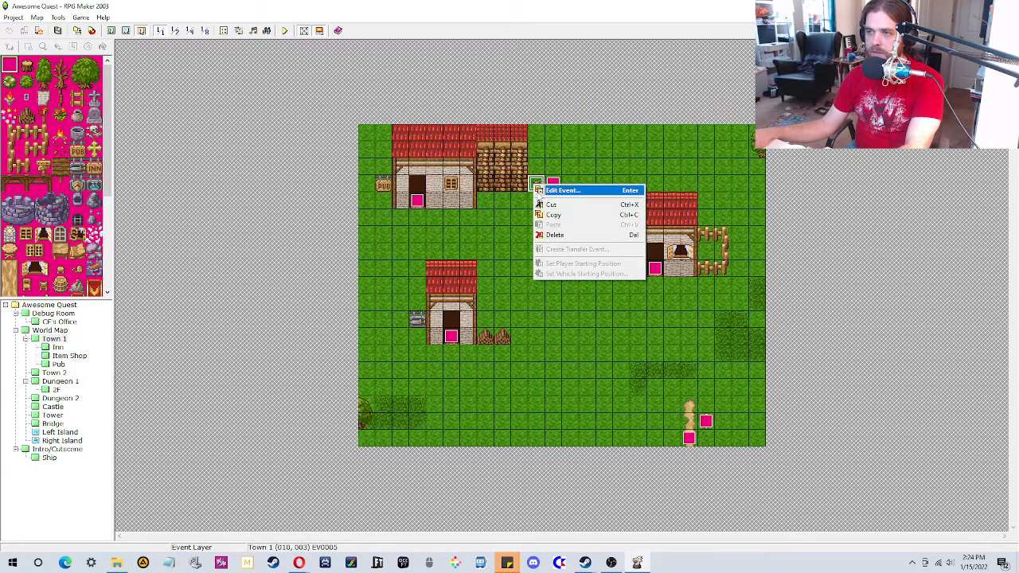
click(550, 191)
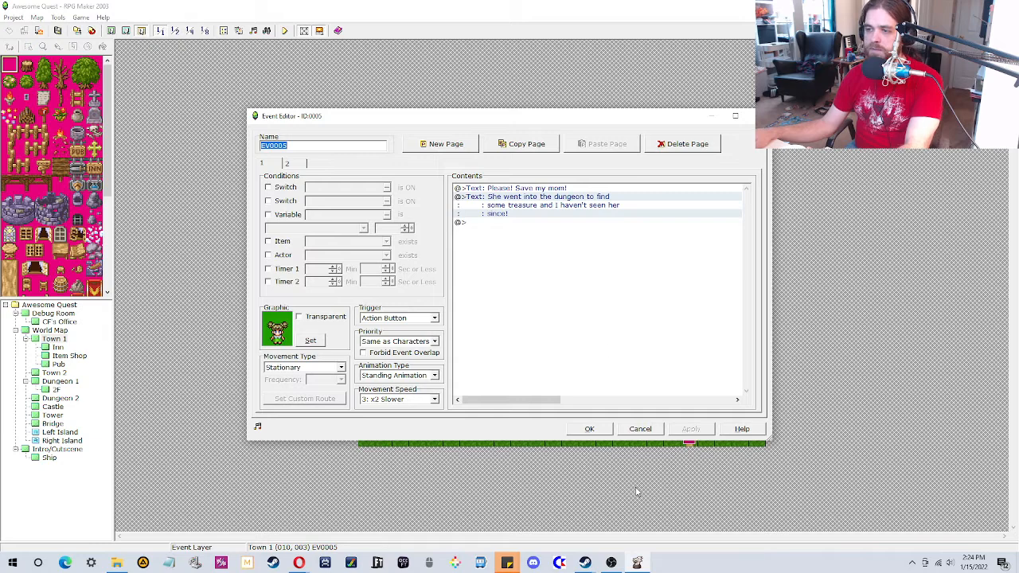
click(588, 430)
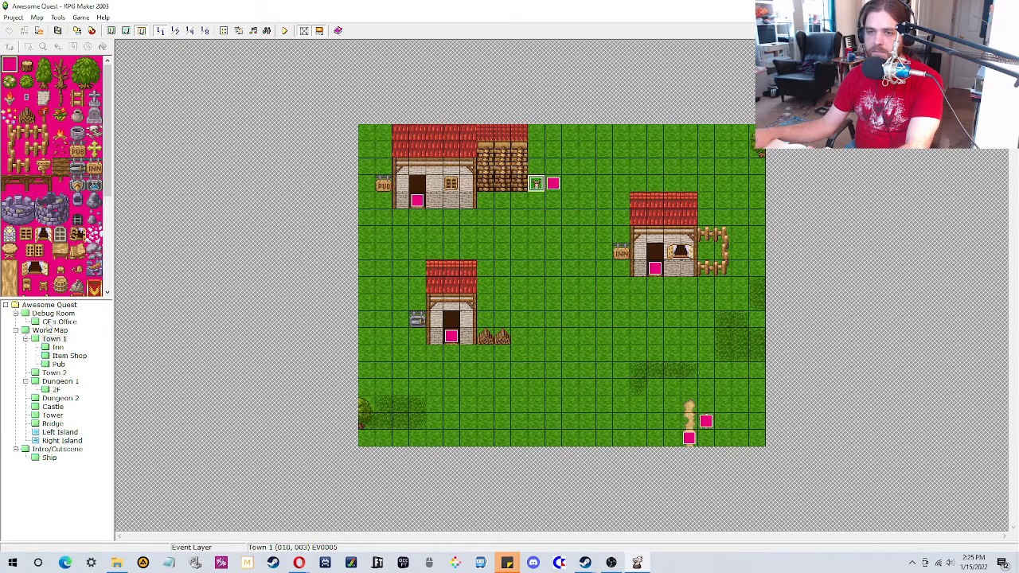
Step: Examine the lower part of 2F and Dungeon 1's layout at different scales, down to the room at the long corridor's east end
click(56, 322)
click(53, 314)
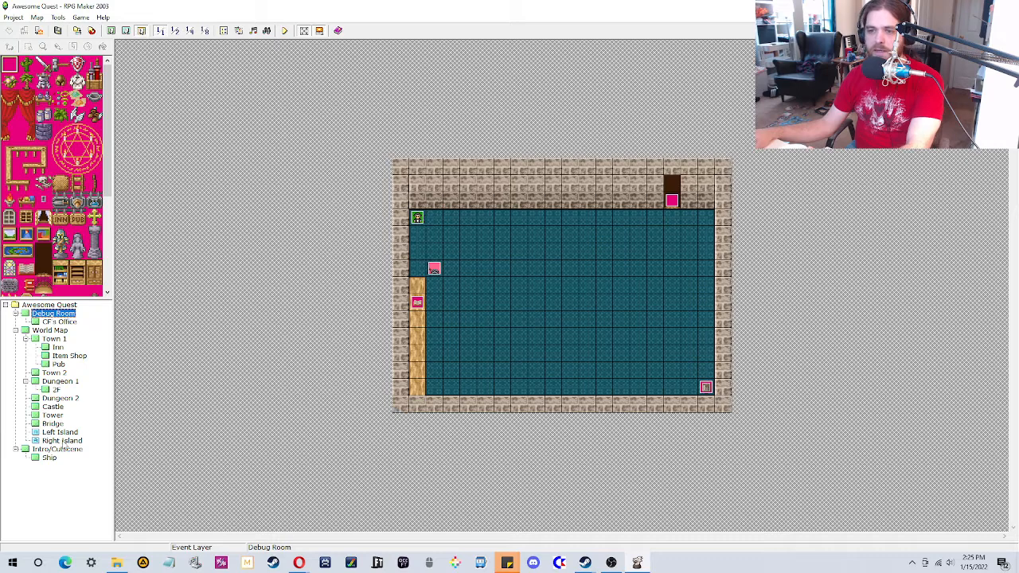
click(60, 382)
click(55, 389)
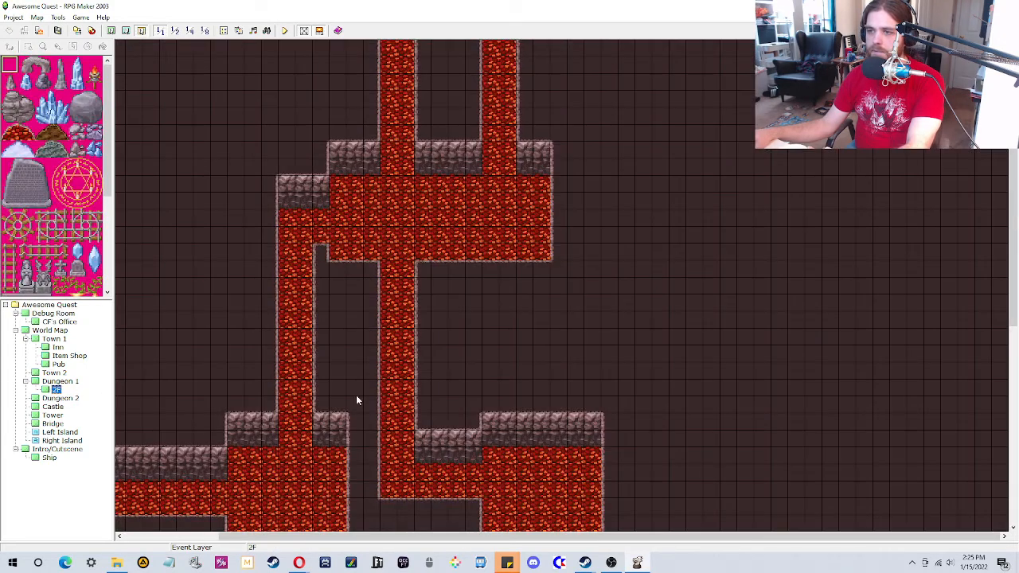
scroll(138, 368, down, 5)
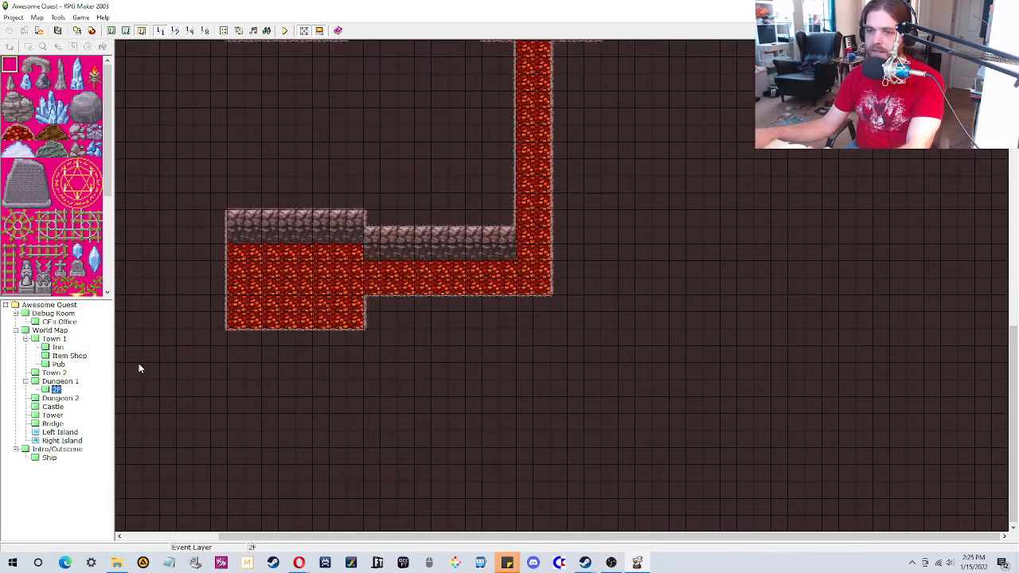
click(66, 383)
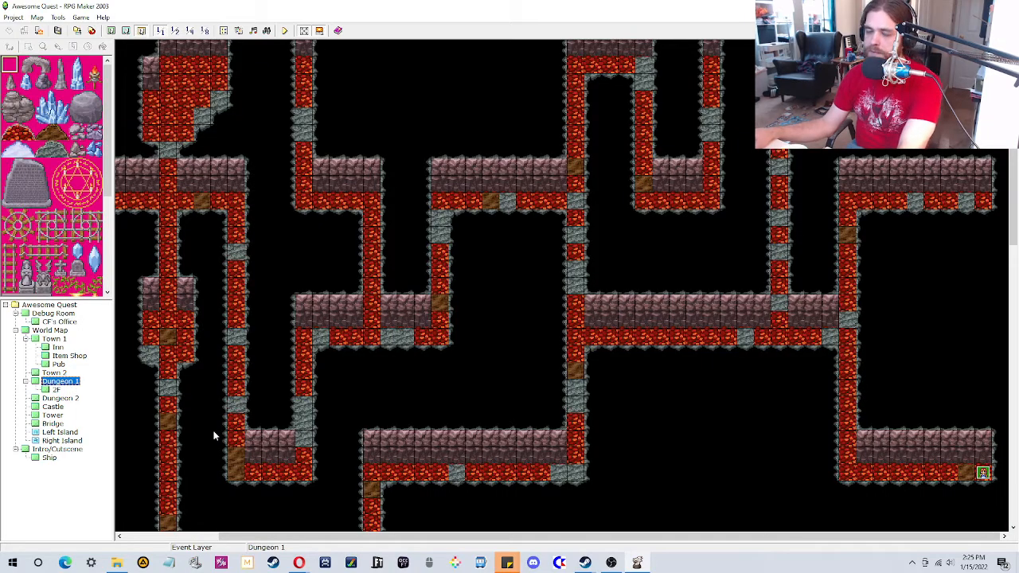
click(175, 30)
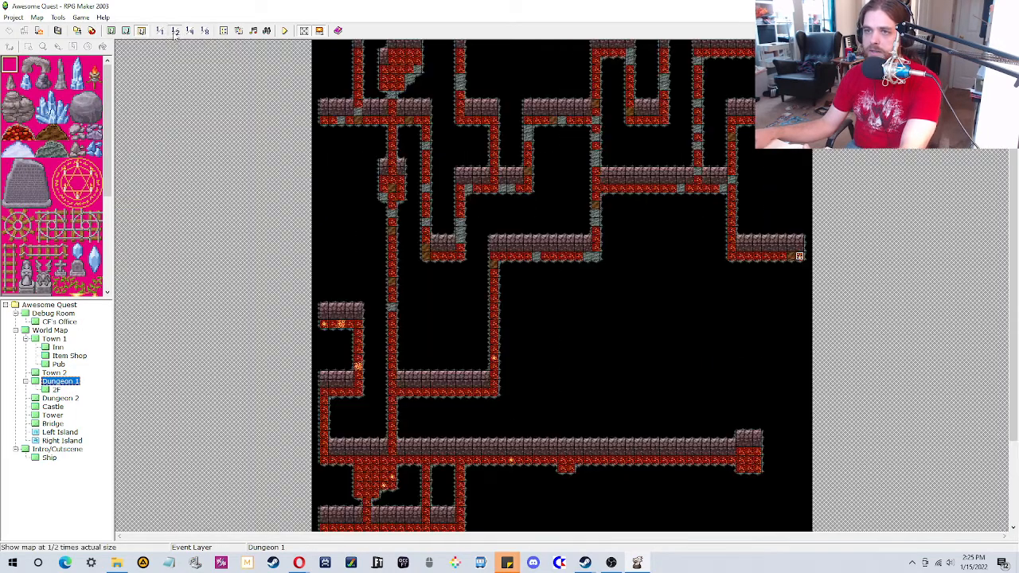
drag(1010, 368, 1012, 478)
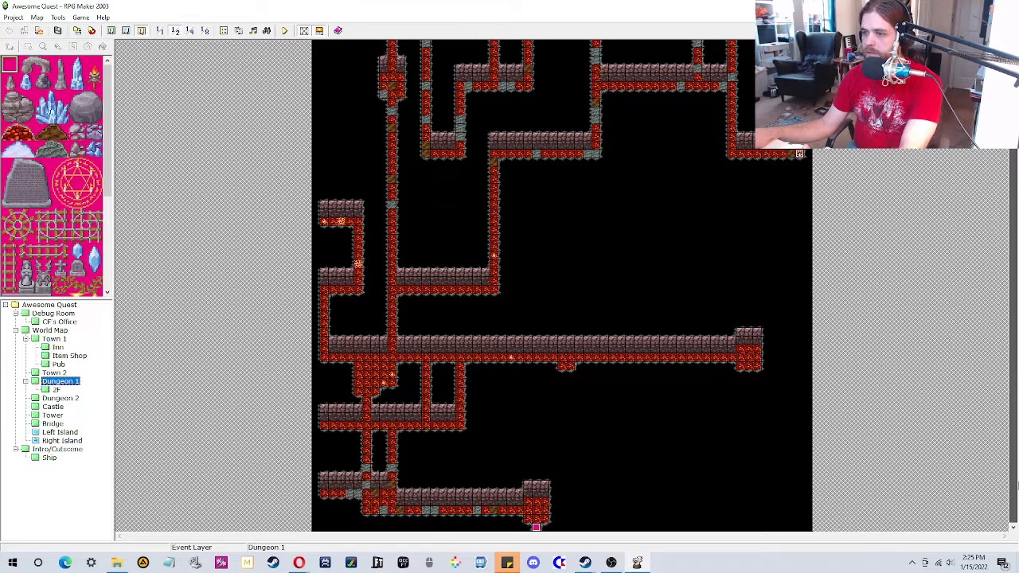
mouse_move(1013, 319)
mouse_down()
mouse_move(1014, 219)
mouse_move(1009, 305)
mouse_up()
click(749, 359)
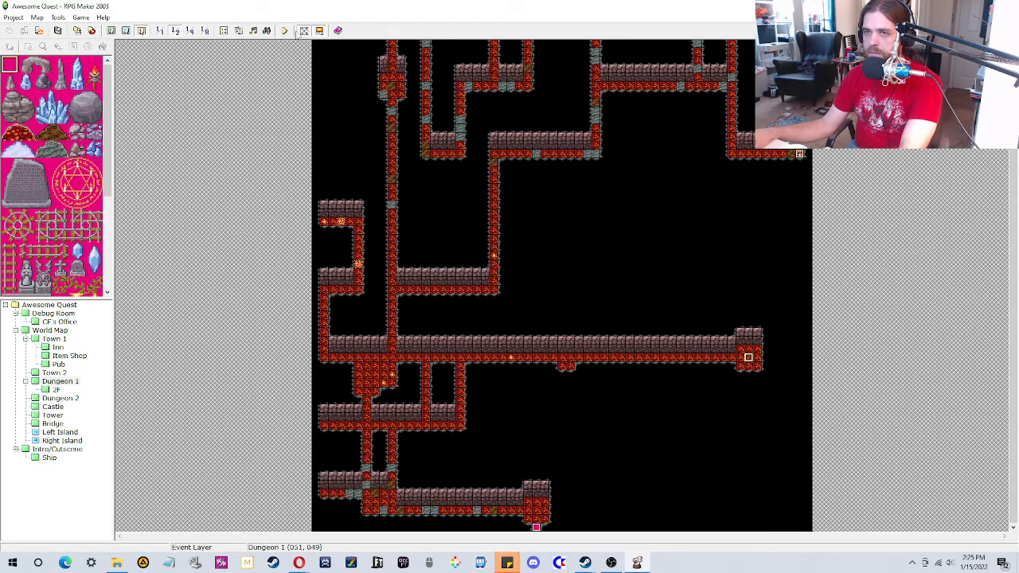
click(190, 30)
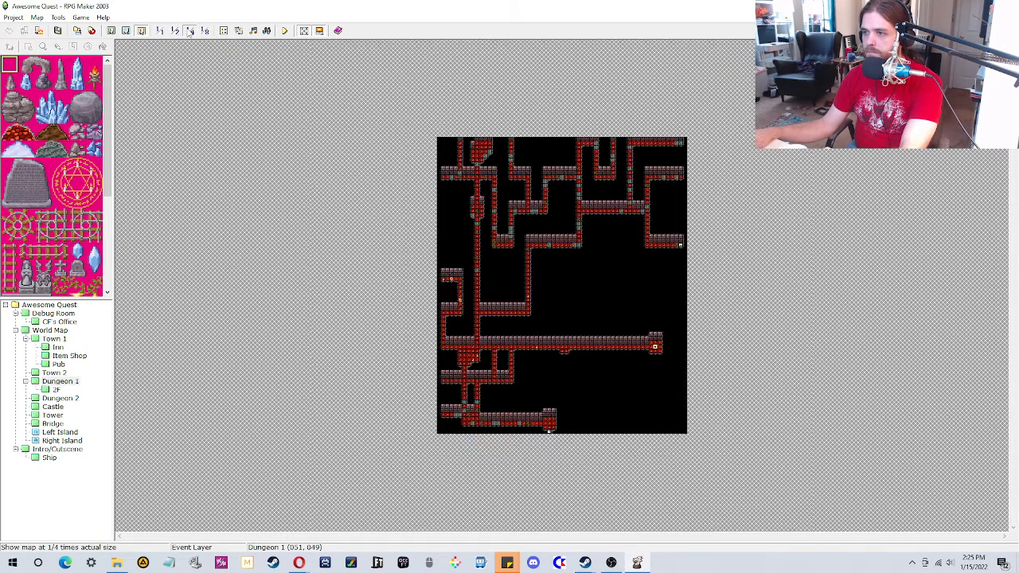
click(160, 31)
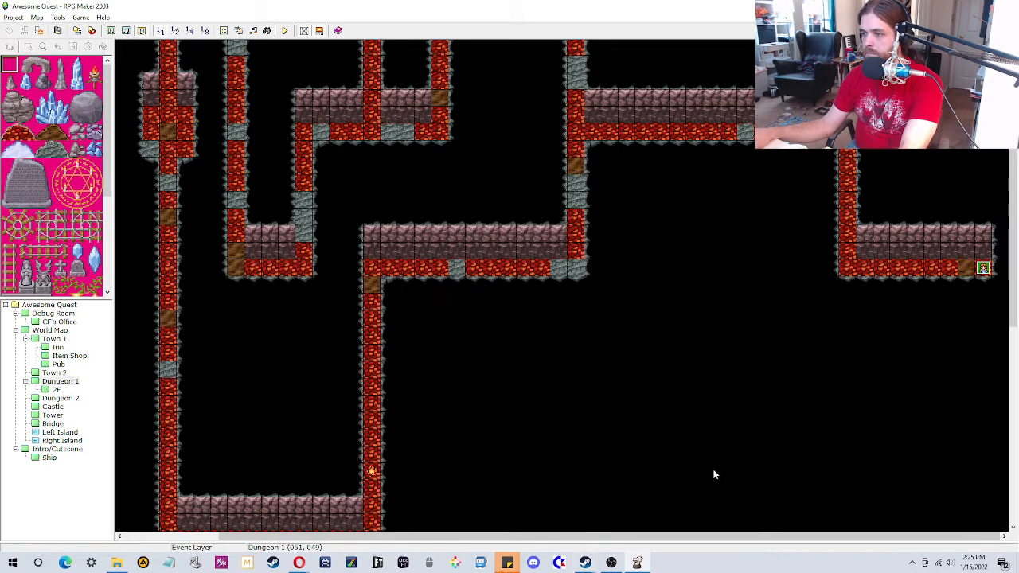
scroll(203, 308, down, 5)
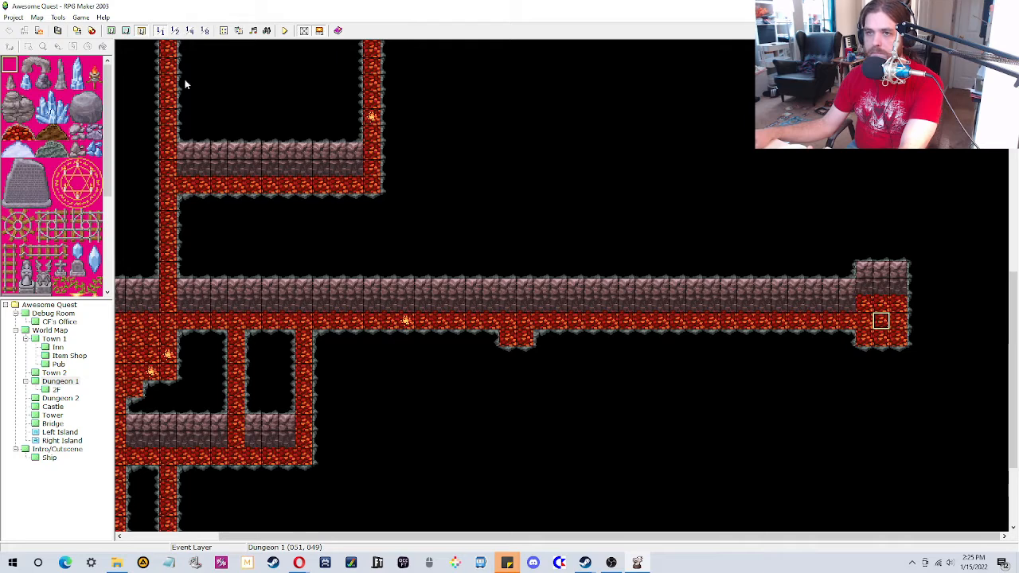
Step: Paint a five-tile vertical strip of brown stairs on Dungeon 1's lower layer, up through the wall of the long corridor's east-end room
click(126, 30)
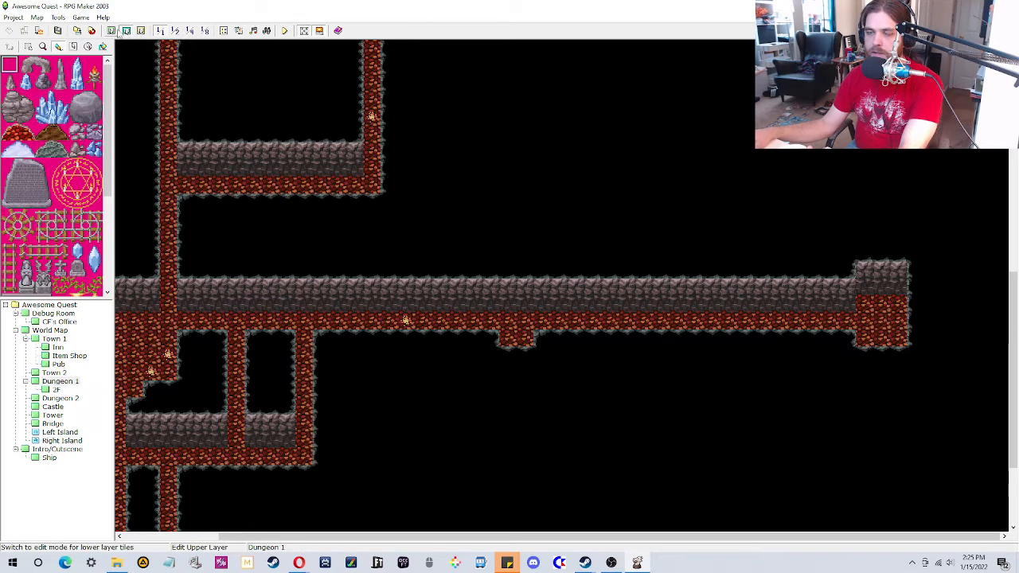
click(112, 30)
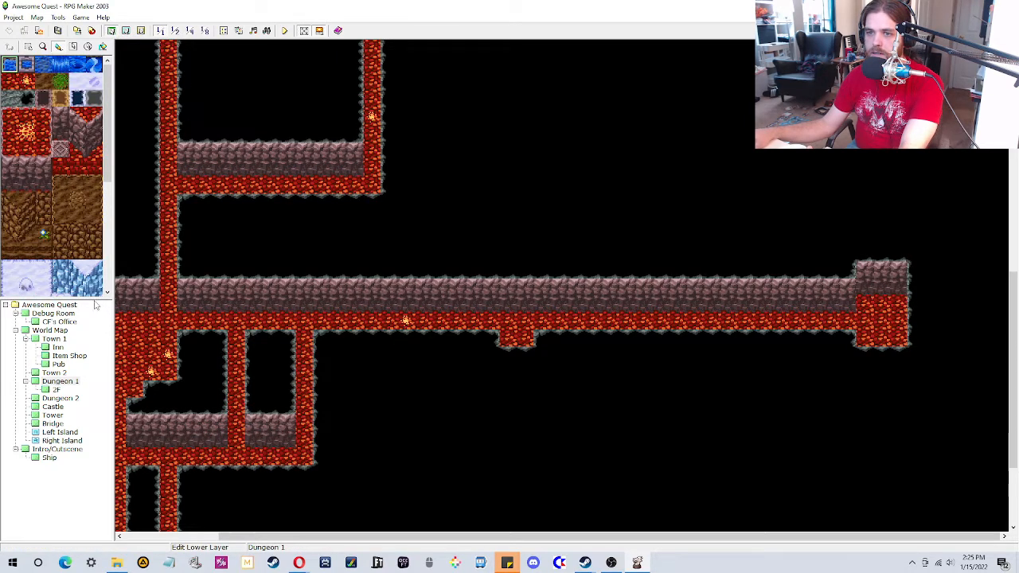
drag(92, 298, 92, 434)
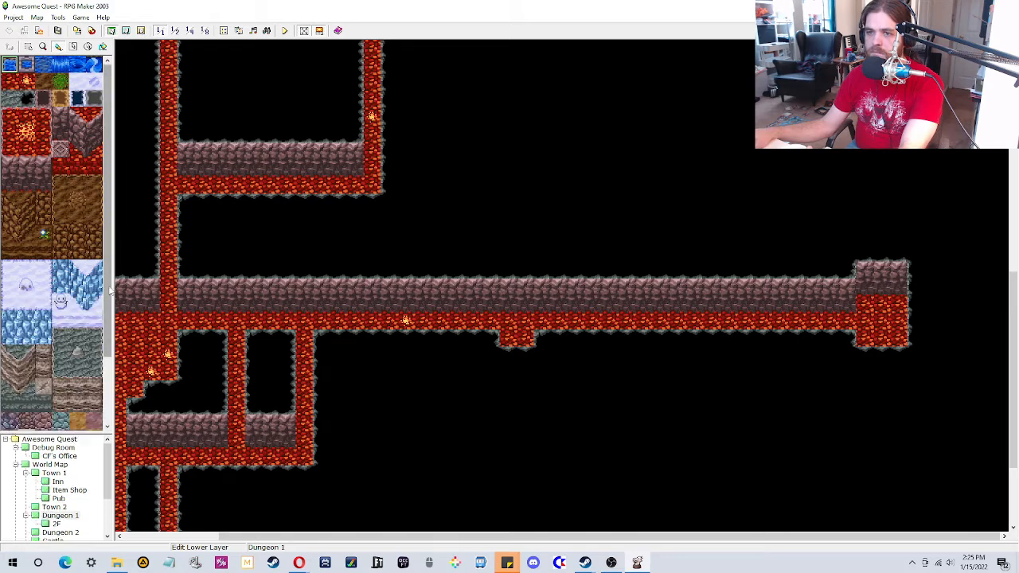
scroll(110, 303, down, 1)
mouse_move(110, 302)
mouse_down()
mouse_move(110, 389)
mouse_move(110, 294)
mouse_up()
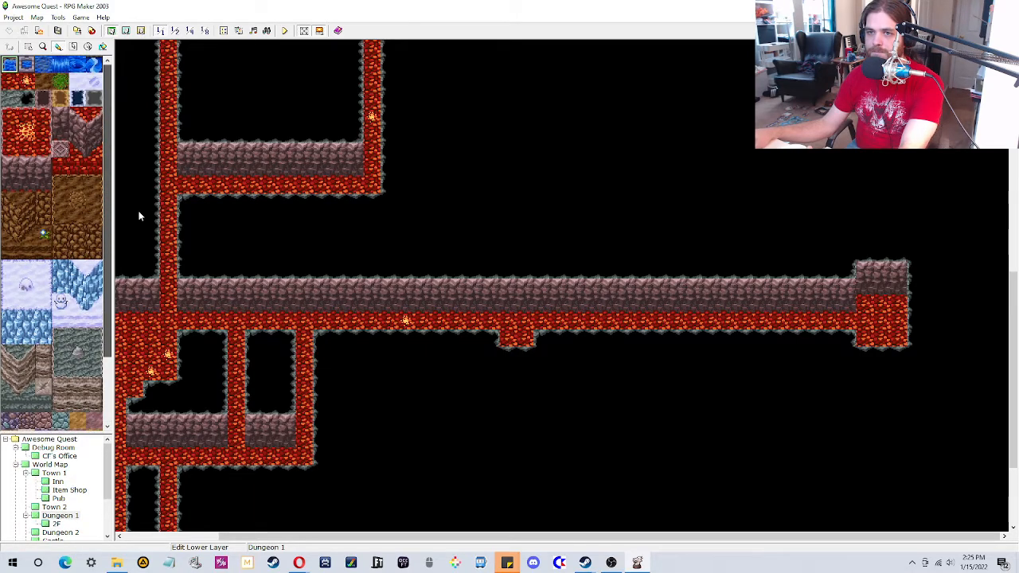
click(26, 251)
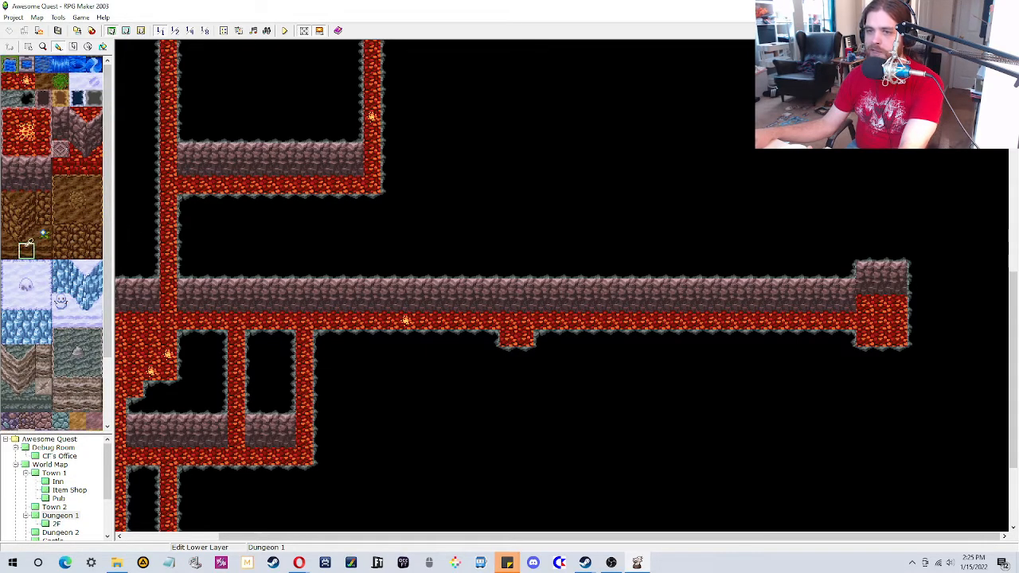
drag(882, 304, 883, 231)
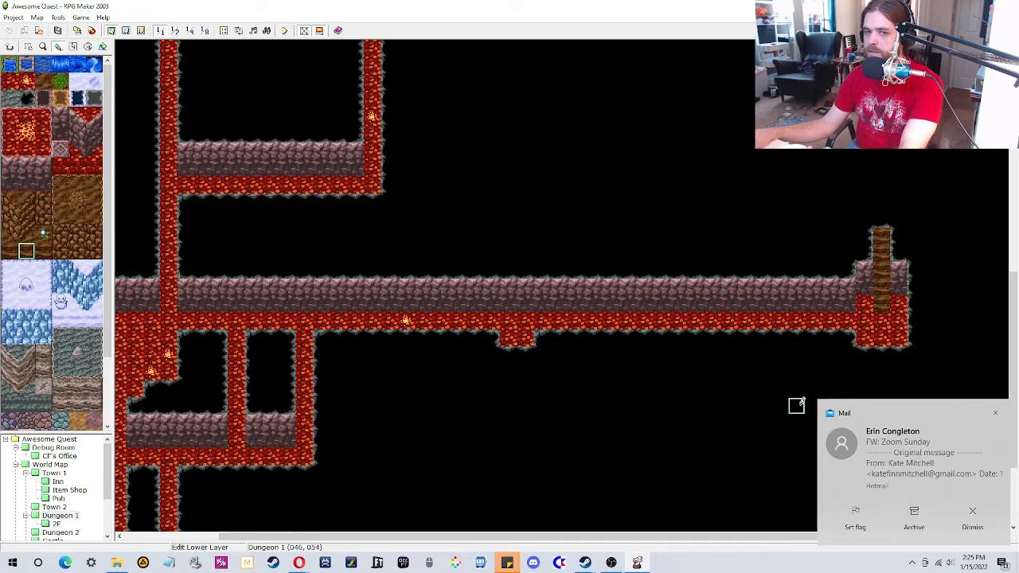
click(996, 413)
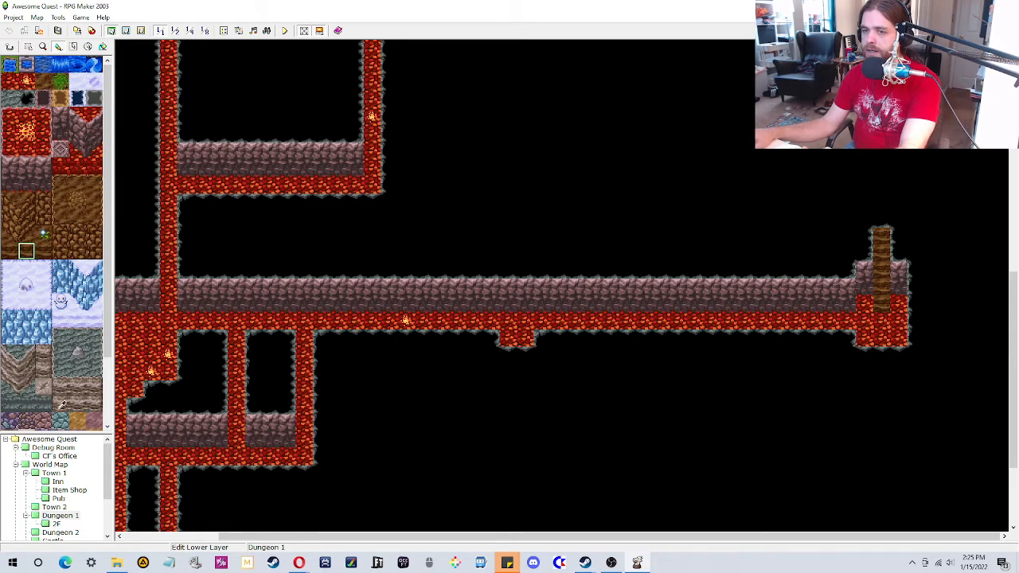
Step: Paint a two-tile vertical strip of brown stairs directly below the southernmost room of 2F, and return to the Dungeon 1 map
scroll(56, 501, down, 2)
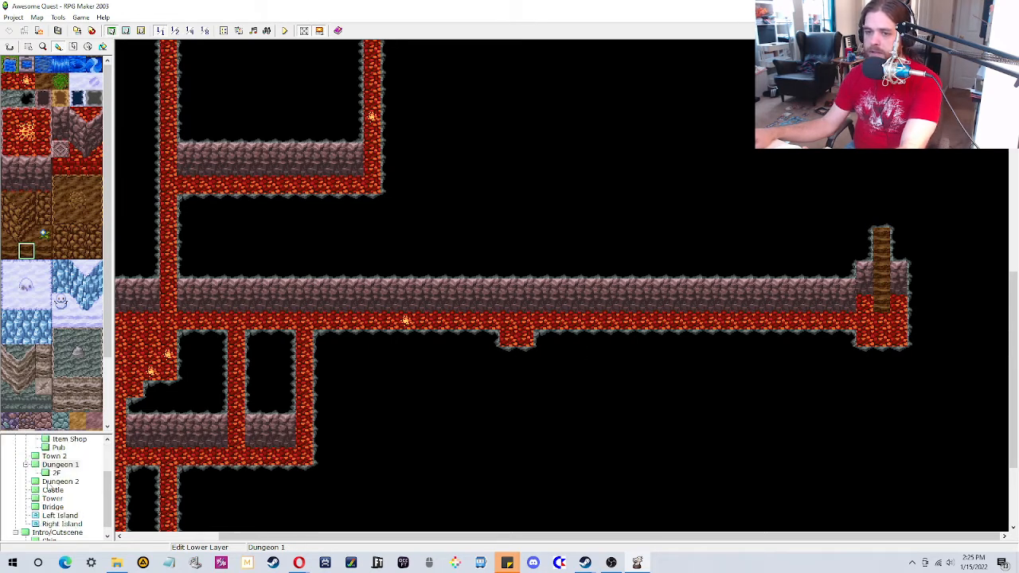
click(56, 473)
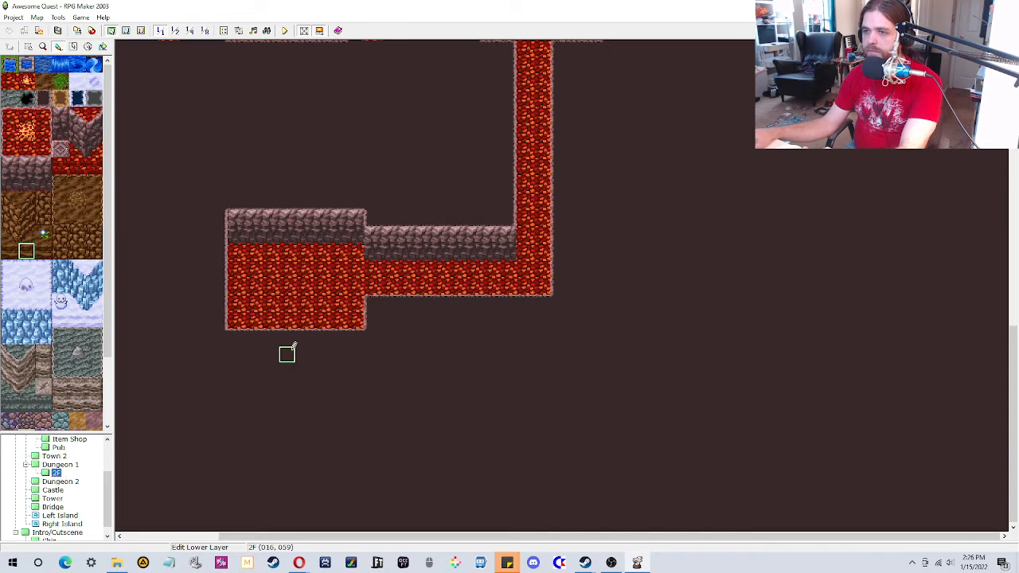
drag(286, 355, 293, 336)
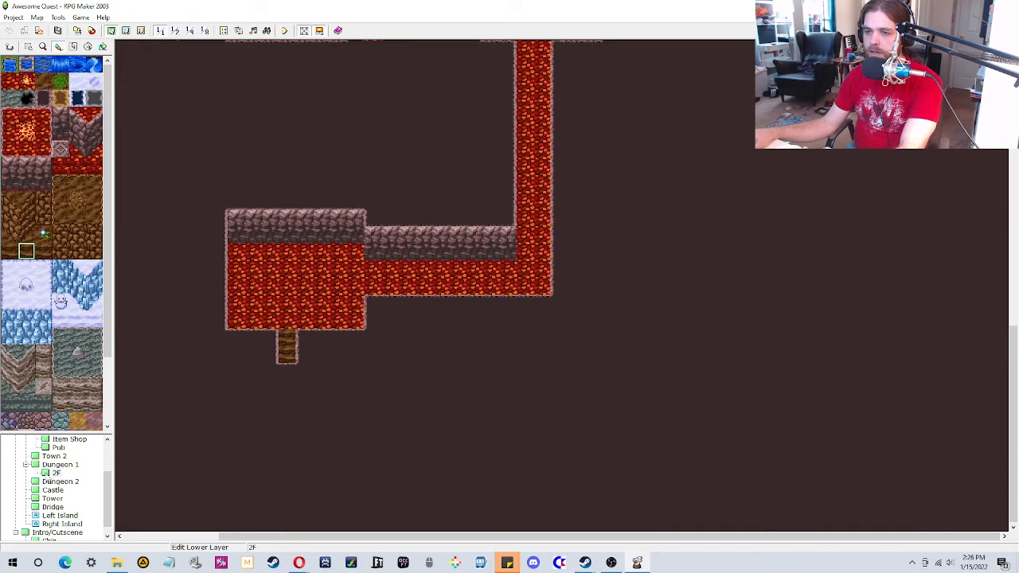
click(60, 465)
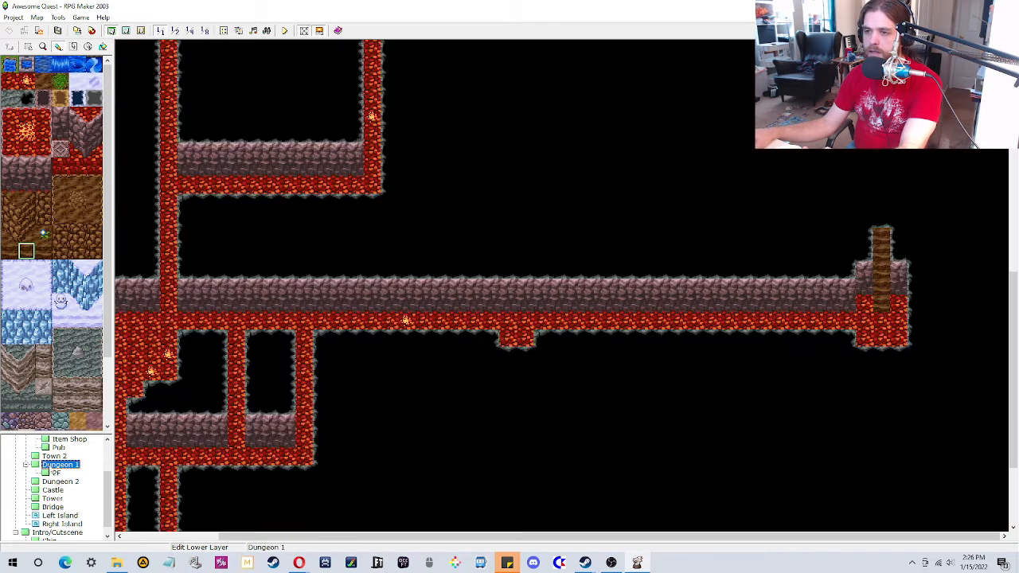
Step: Create a transfer event on Dungeon 1's stairs at (051,045) leading to 2F (016,057), with the player facing up
click(142, 30)
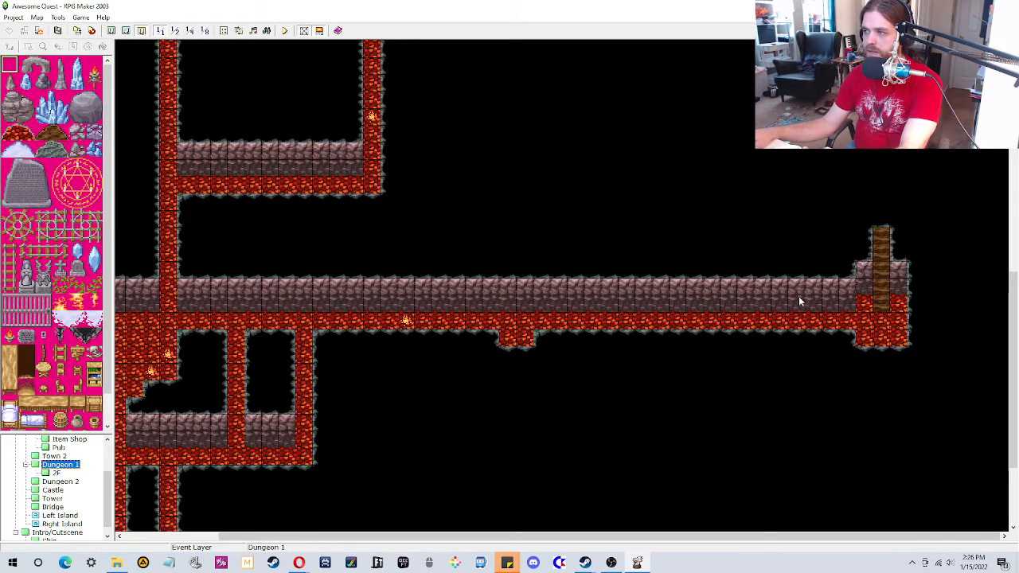
right_click(880, 254)
click(924, 321)
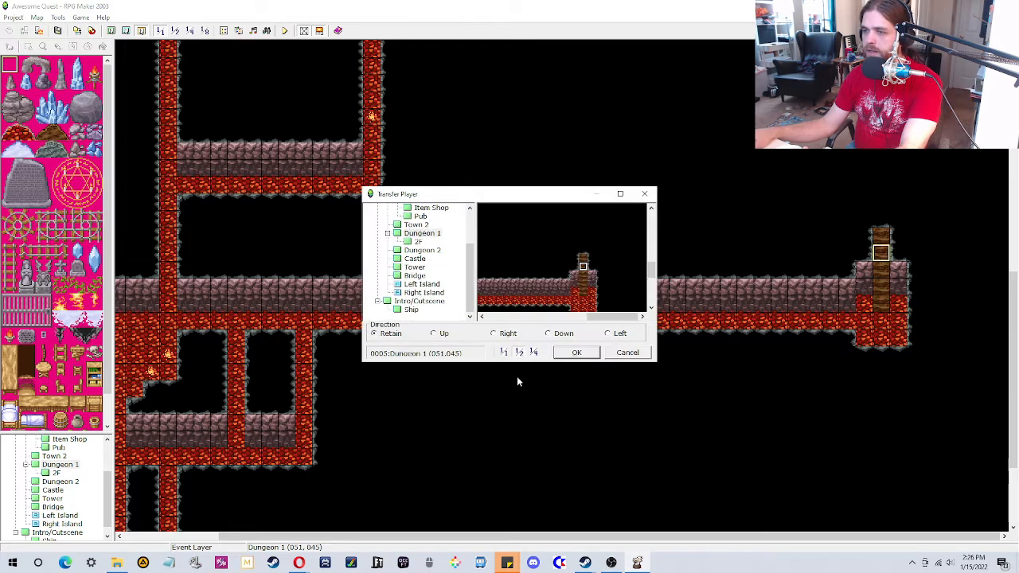
click(417, 241)
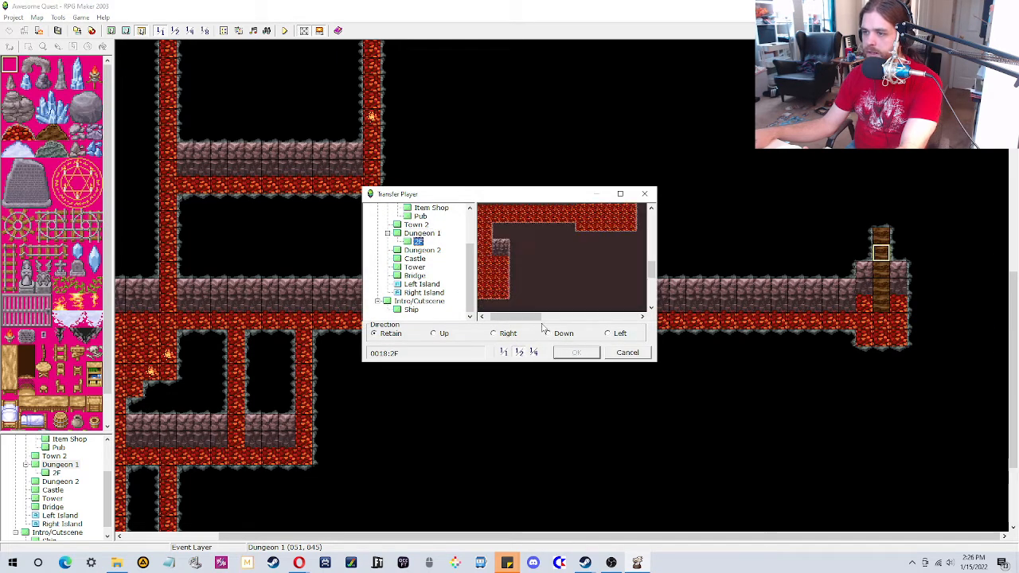
drag(518, 318, 510, 318)
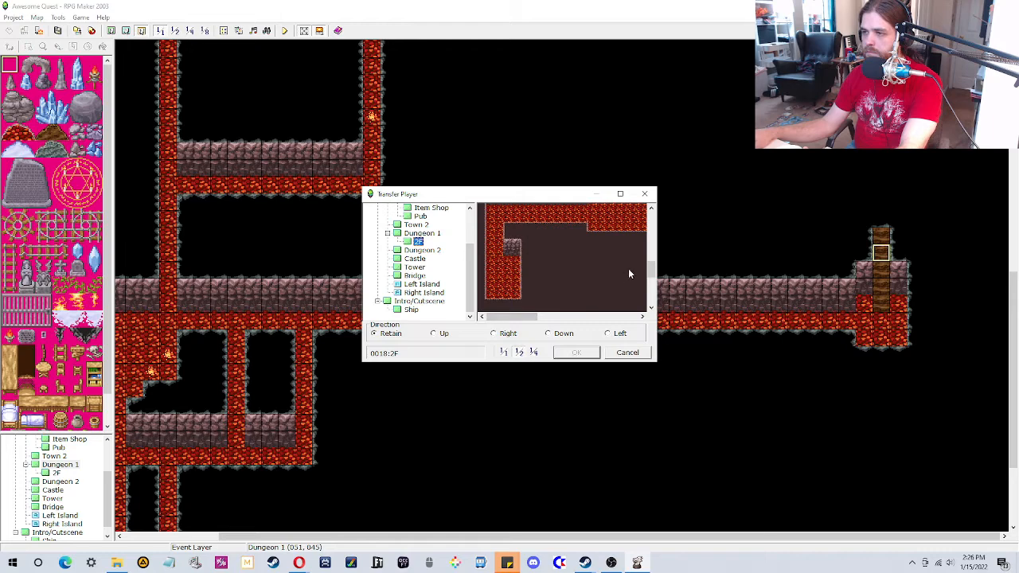
mouse_move(651, 273)
mouse_down()
mouse_move(651, 299)
mouse_move(653, 284)
mouse_up()
click(618, 287)
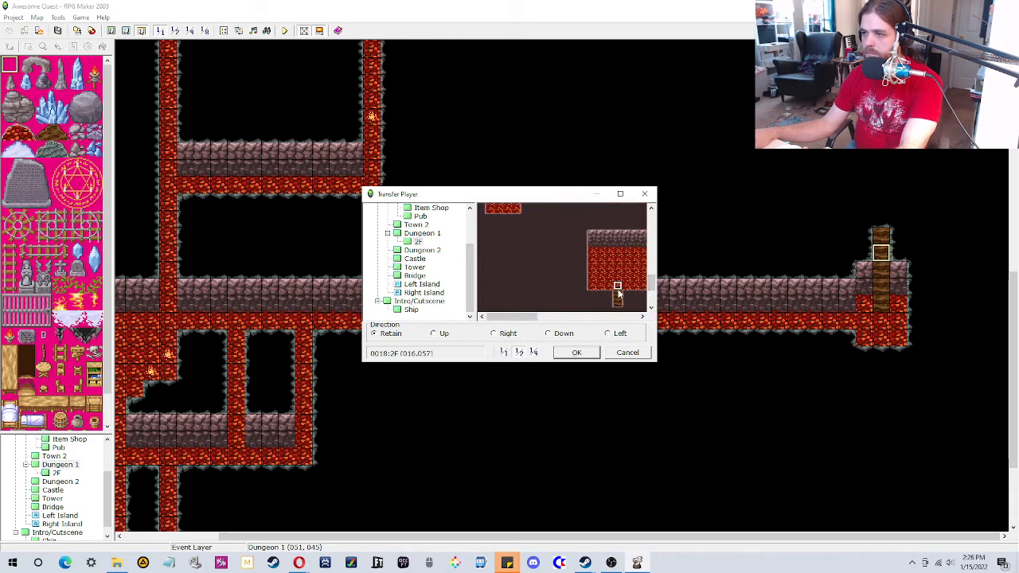
click(435, 334)
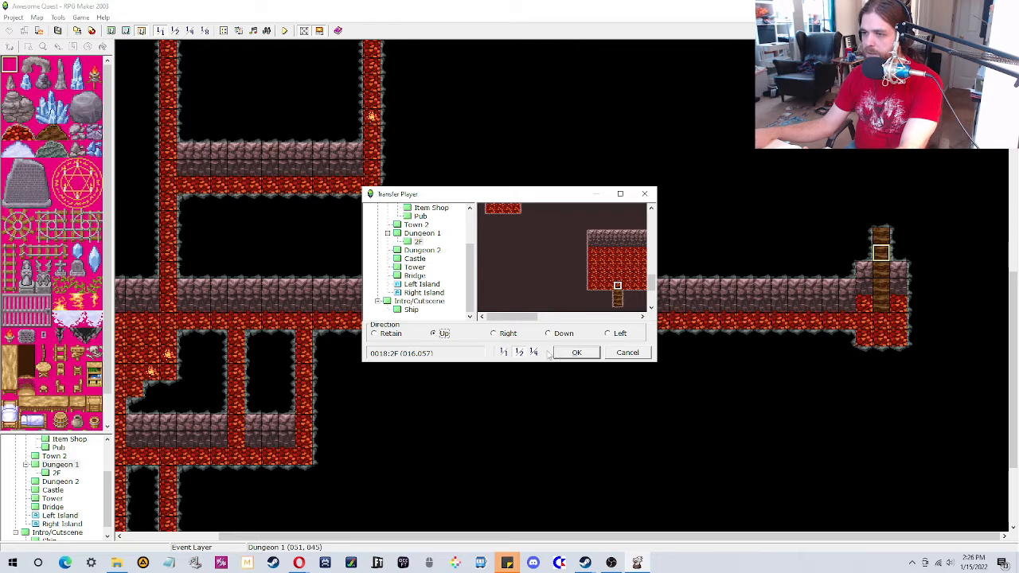
click(574, 352)
Step: Create a transfer event on 2F's bottom stair tile at (016,059) leading back to Dungeon 1's stairs at (051,046)
click(52, 476)
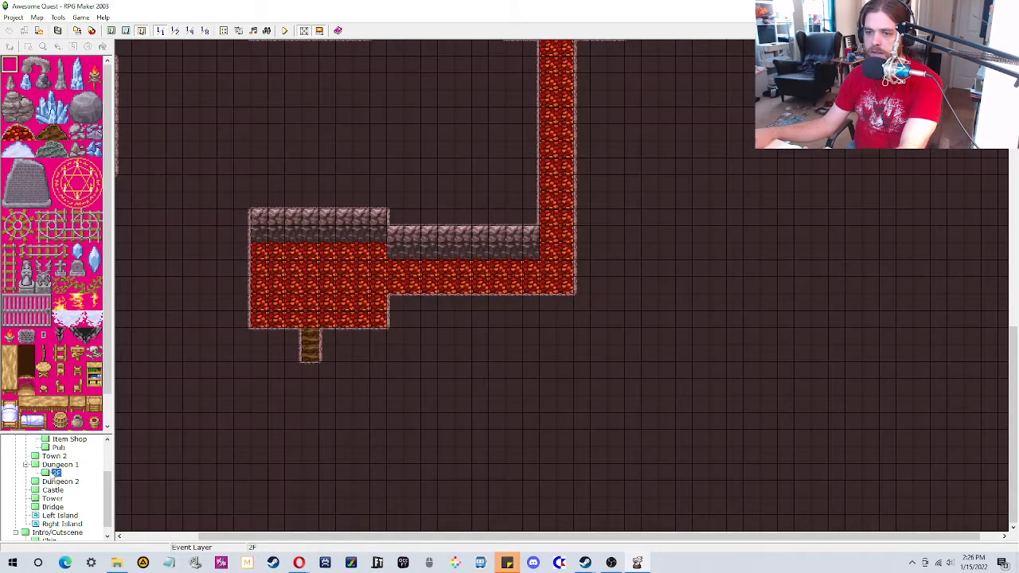
right_click(319, 353)
right_click(313, 354)
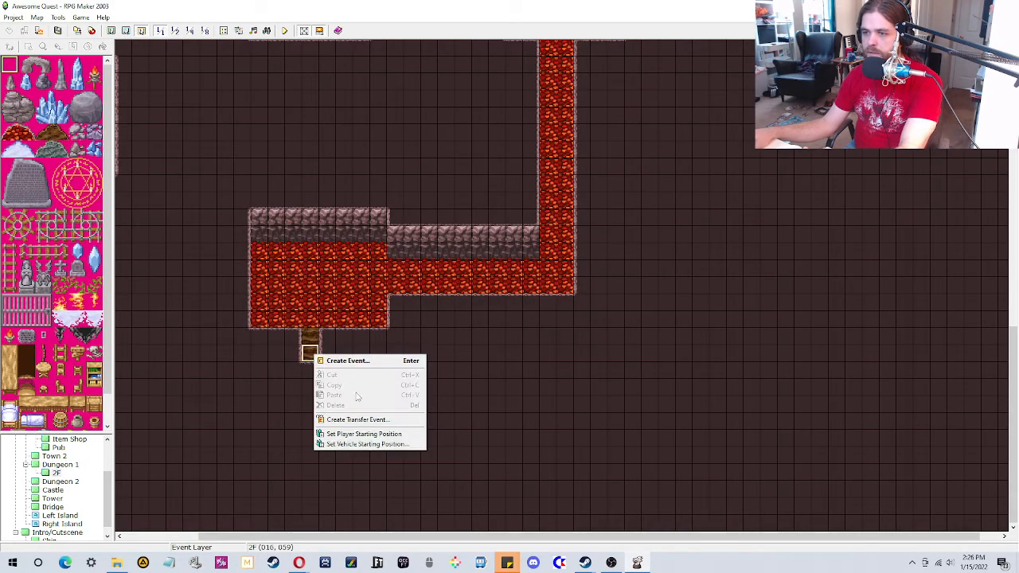
click(358, 418)
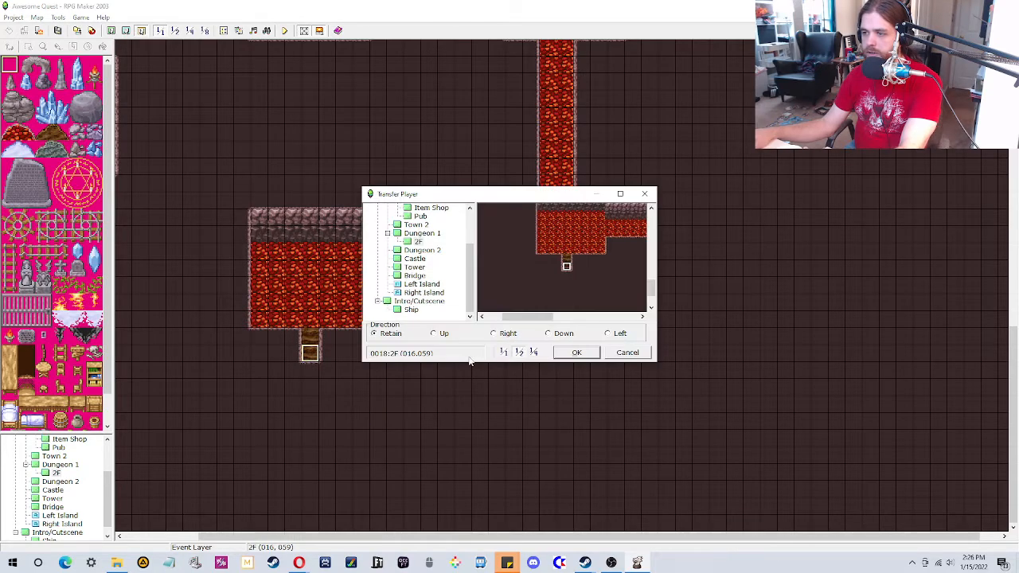
click(421, 234)
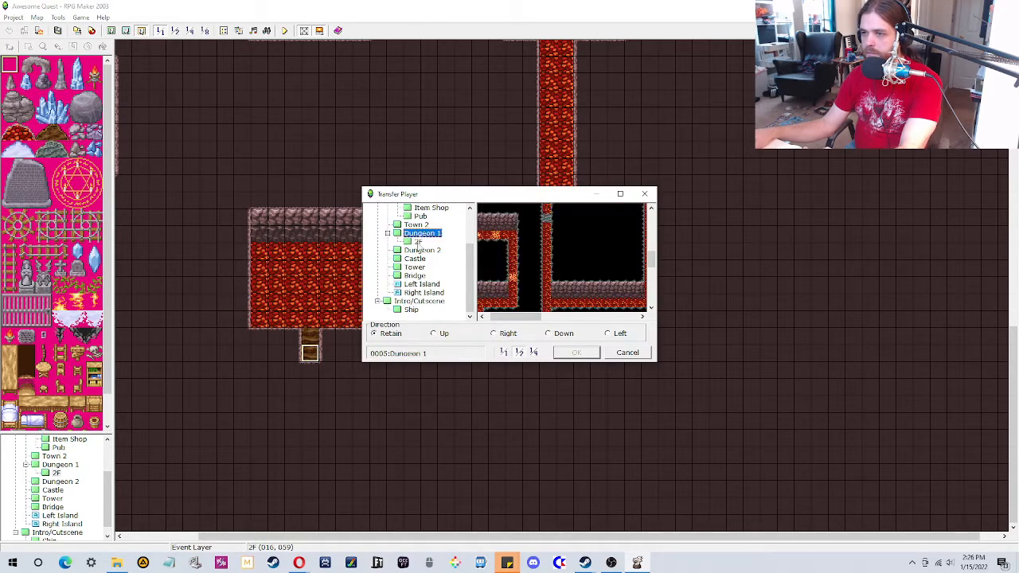
click(651, 308)
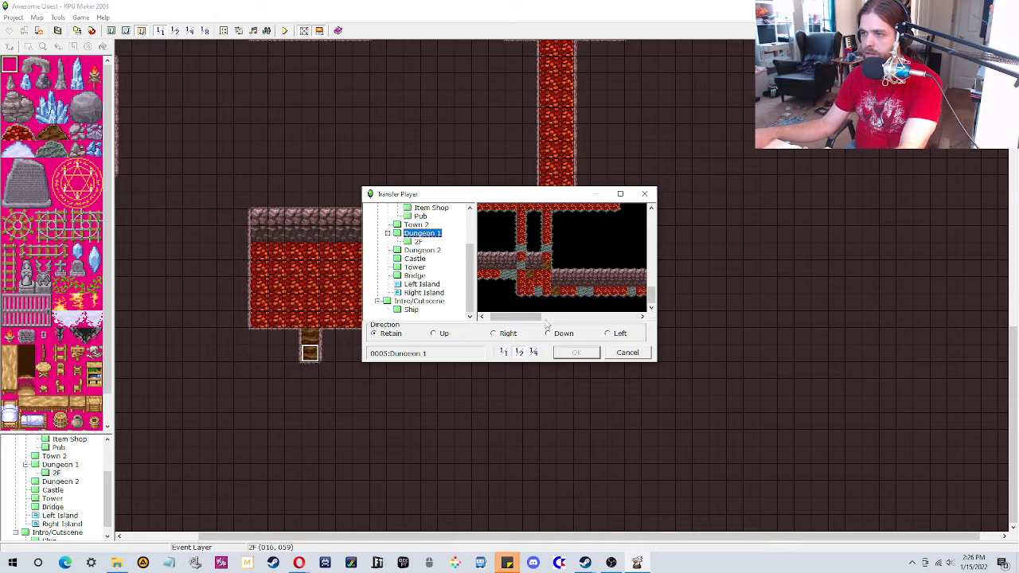
drag(537, 317, 570, 326)
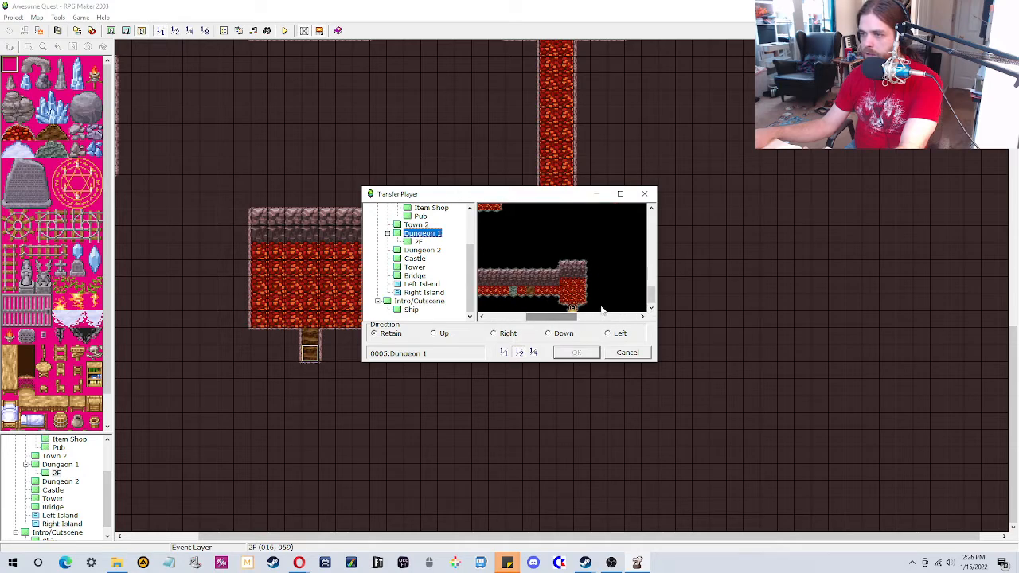
drag(650, 296, 650, 277)
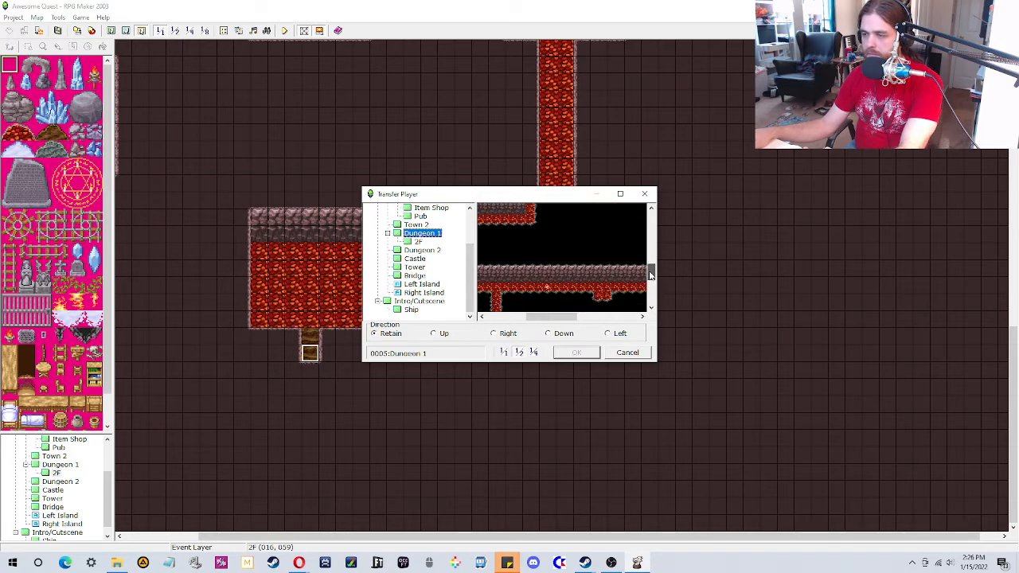
drag(556, 317, 619, 321)
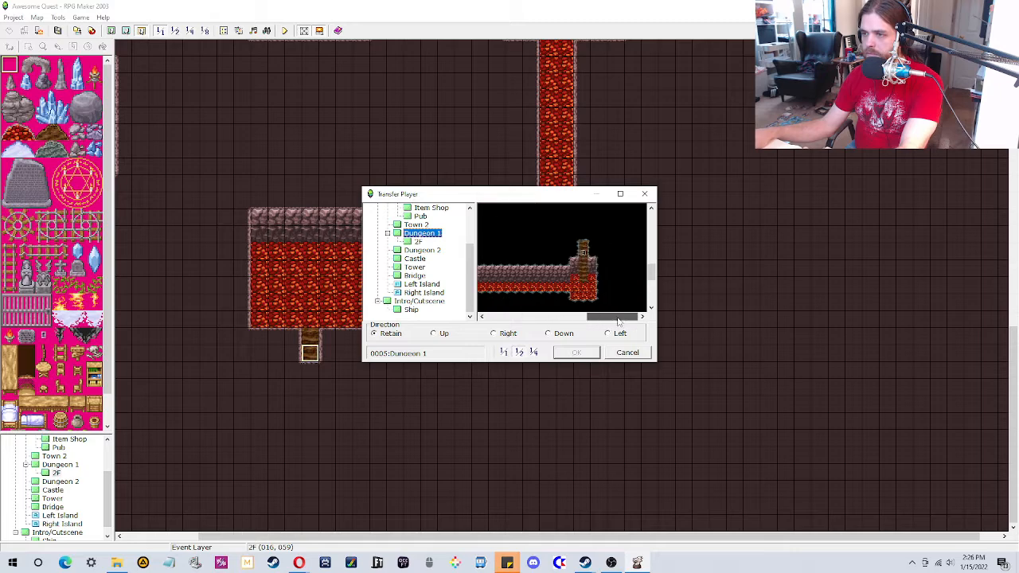
click(583, 264)
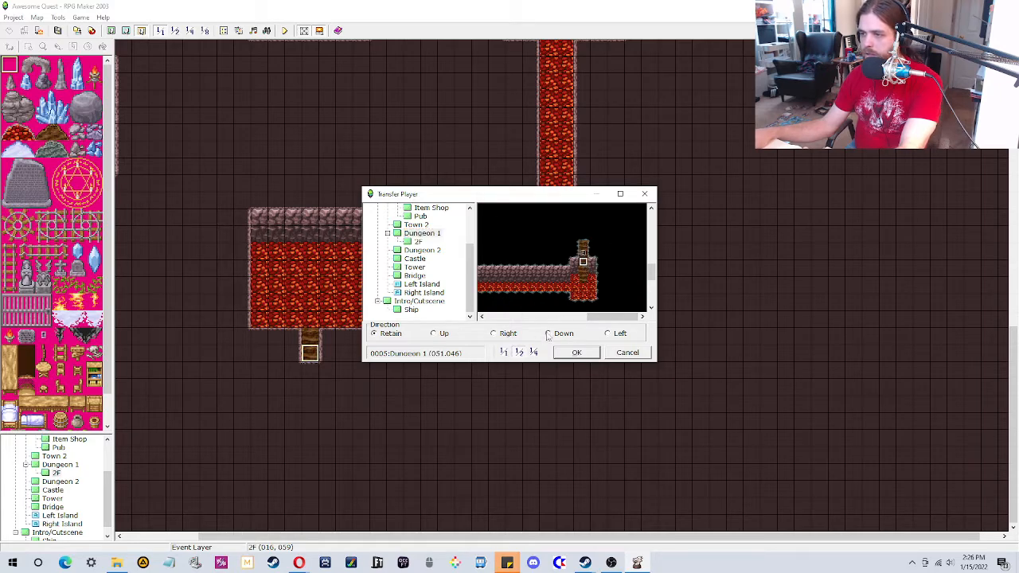
click(567, 356)
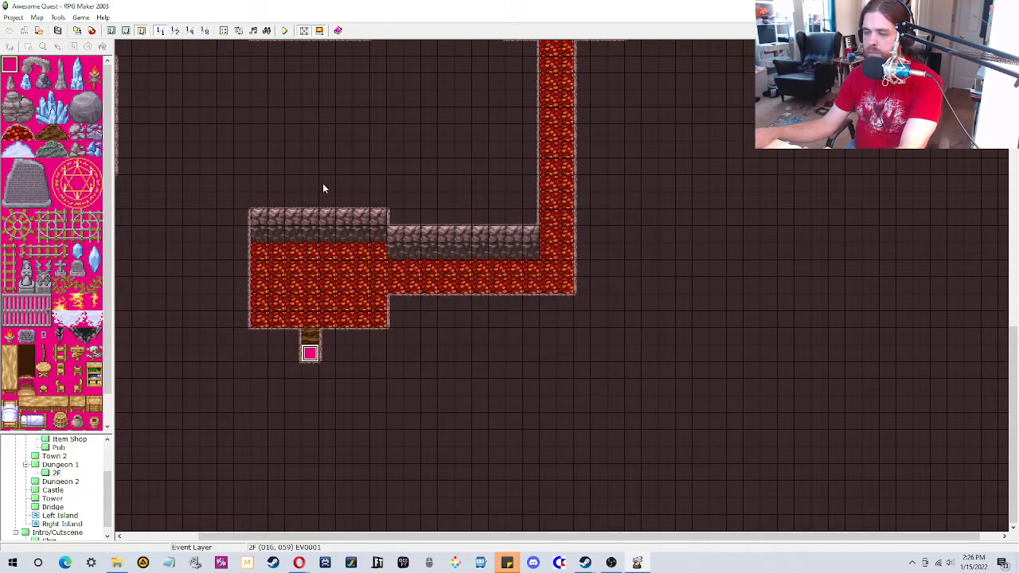
Step: Examine the corridors and rooms of 2F and Dungeon 1, comparing the layouts of the two floors
drag(1014, 347, 1014, 224)
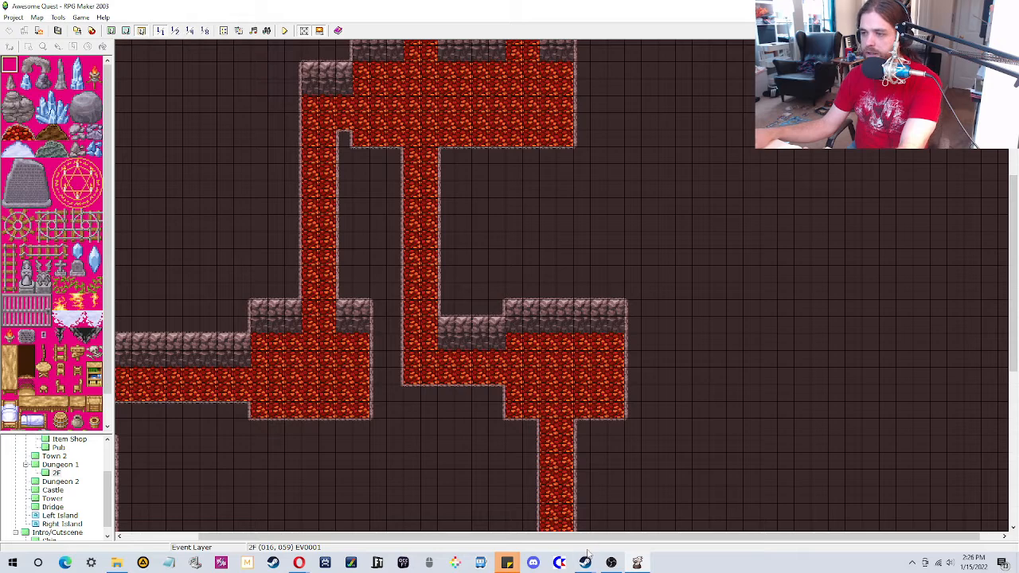
drag(596, 536, 500, 548)
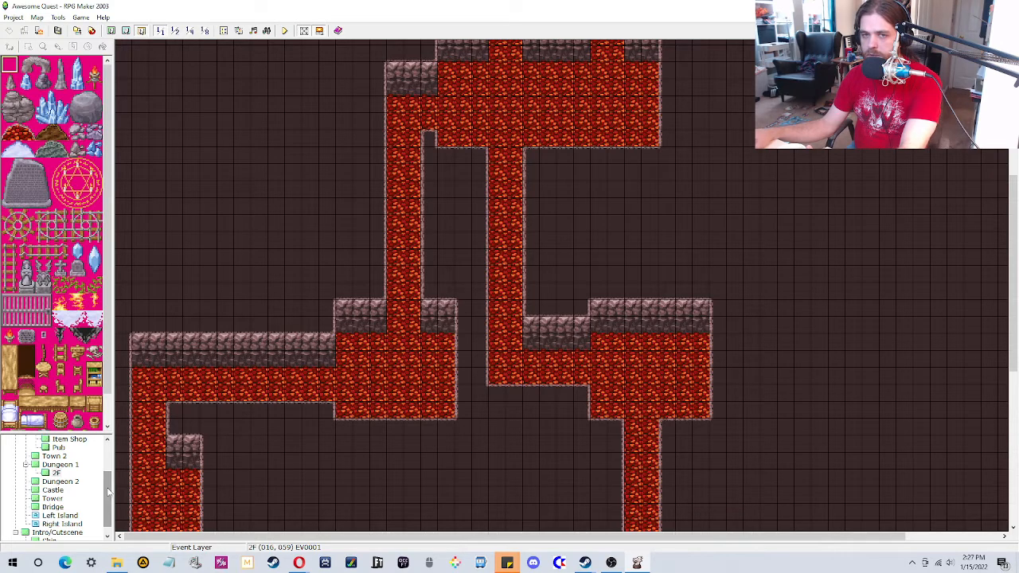
scroll(49, 514, down, 1)
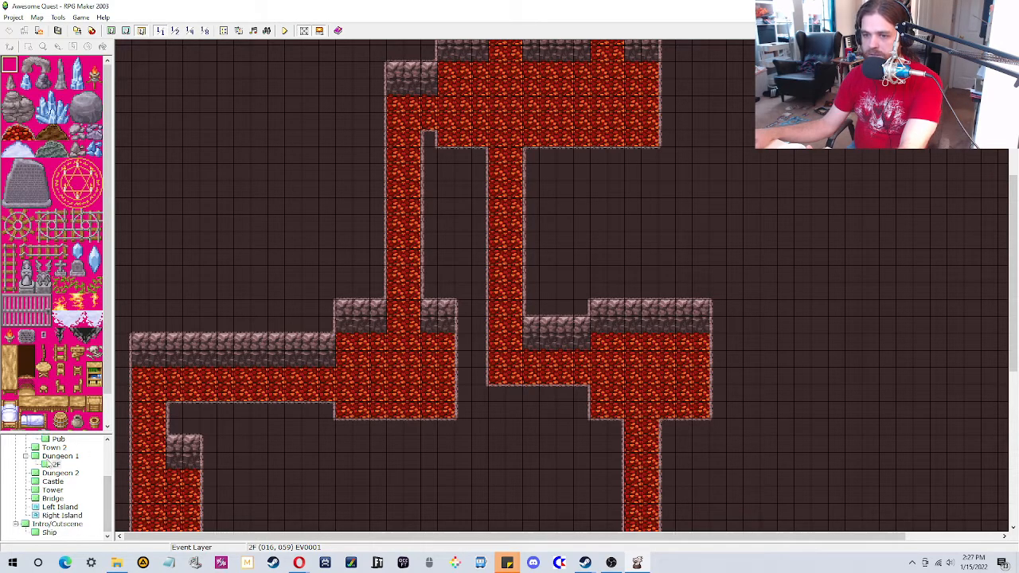
click(49, 457)
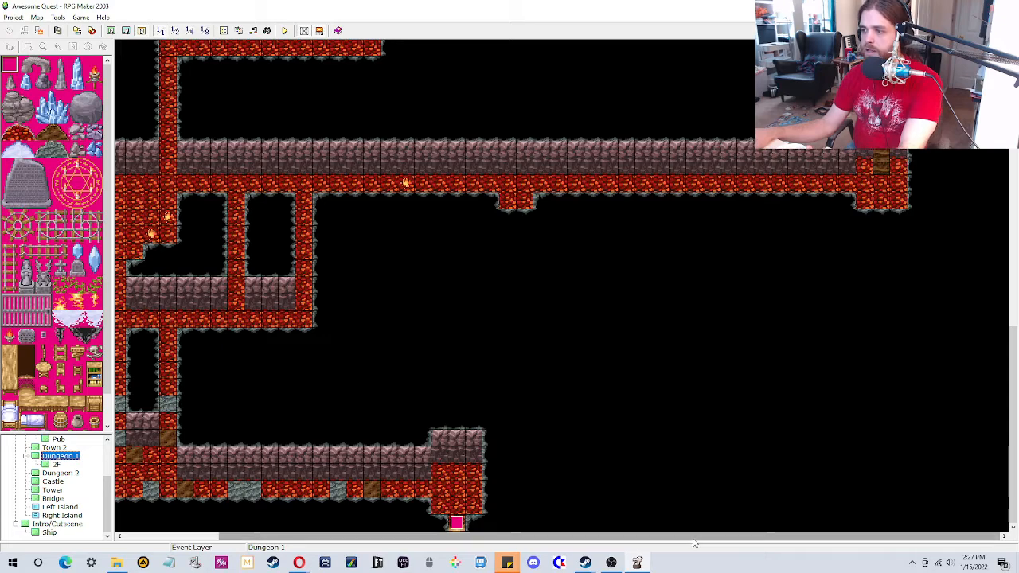
drag(693, 538, 464, 535)
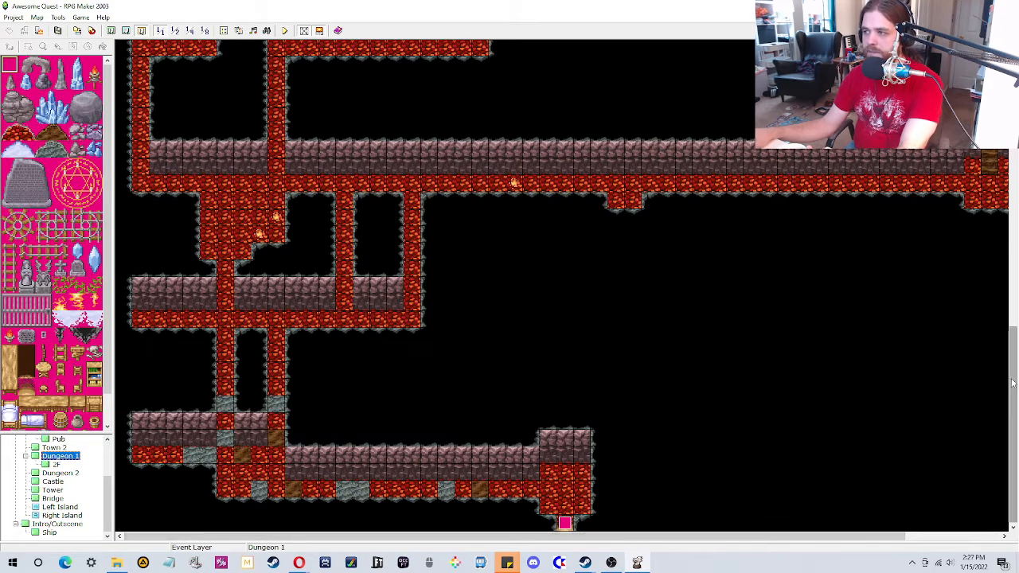
drag(1004, 350, 1004, 177)
scroll(781, 368, down, 10)
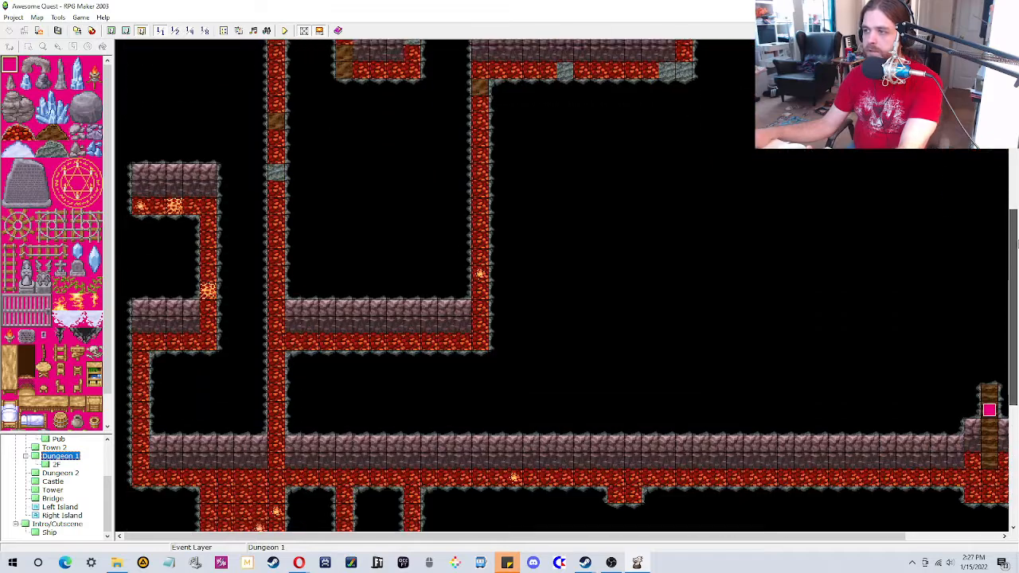
click(58, 465)
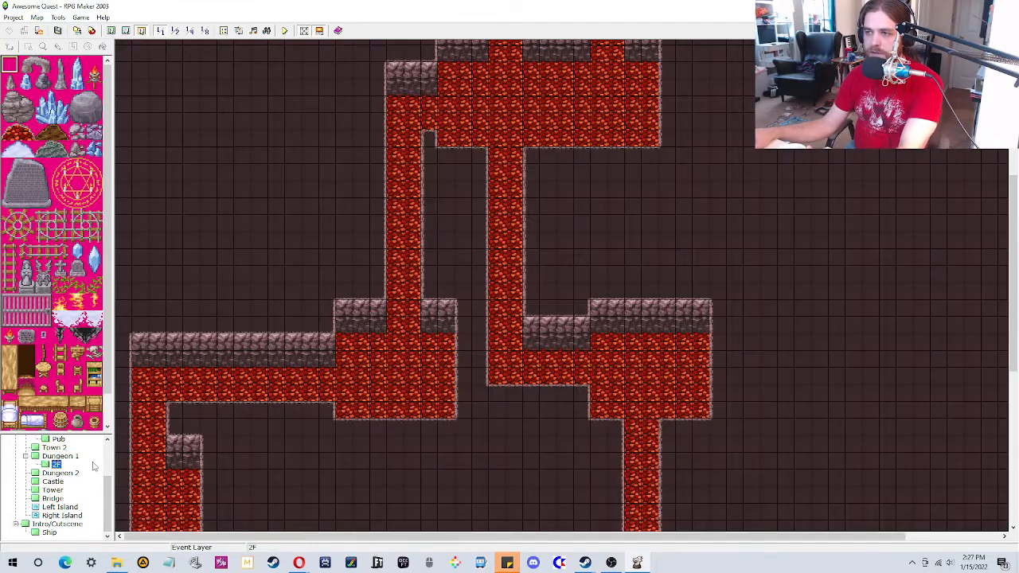
drag(1008, 342, 1017, 419)
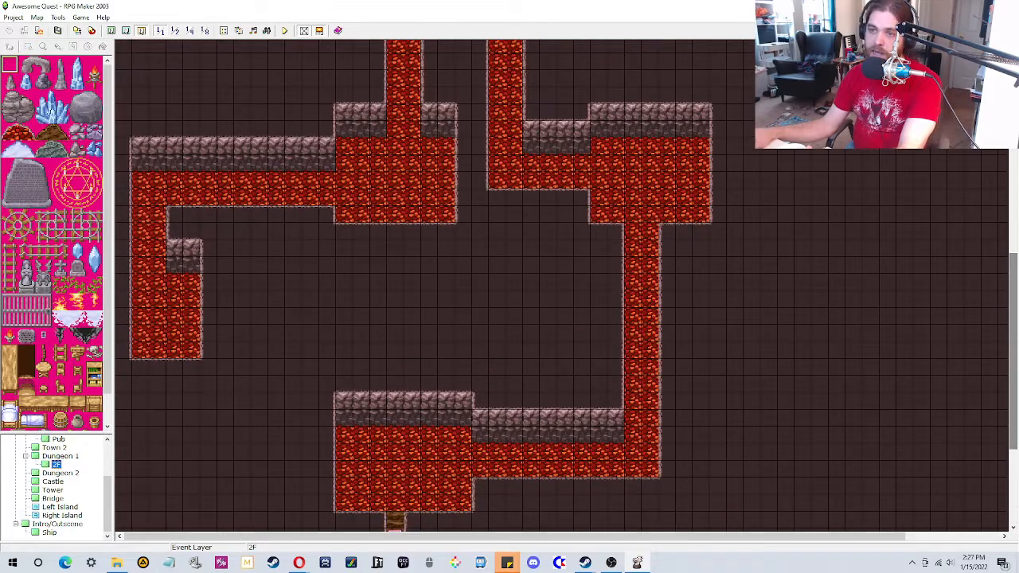
Step: Review Dungeon 1's map properties and close them without changes
click(63, 456)
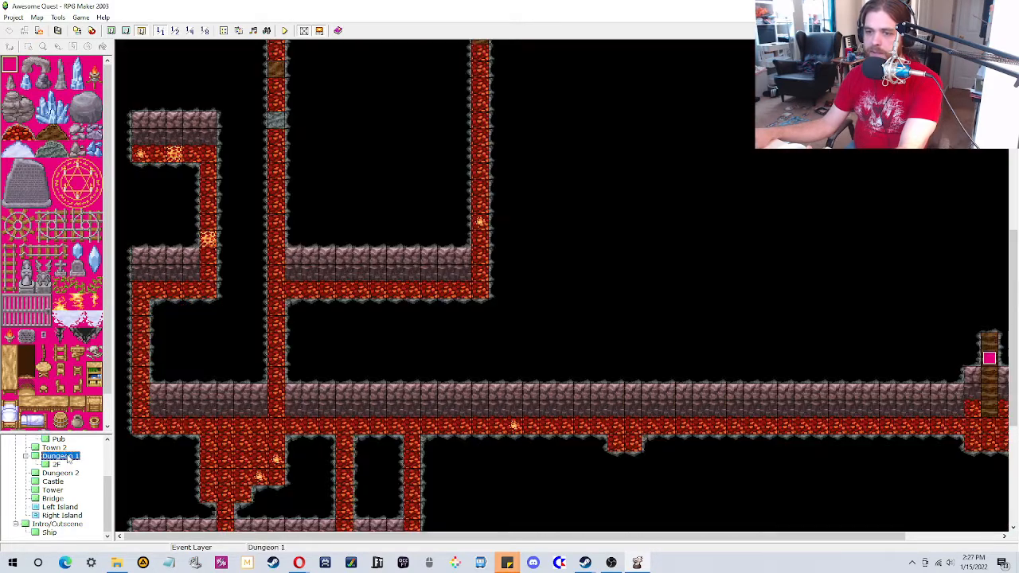
right_click(68, 456)
click(118, 462)
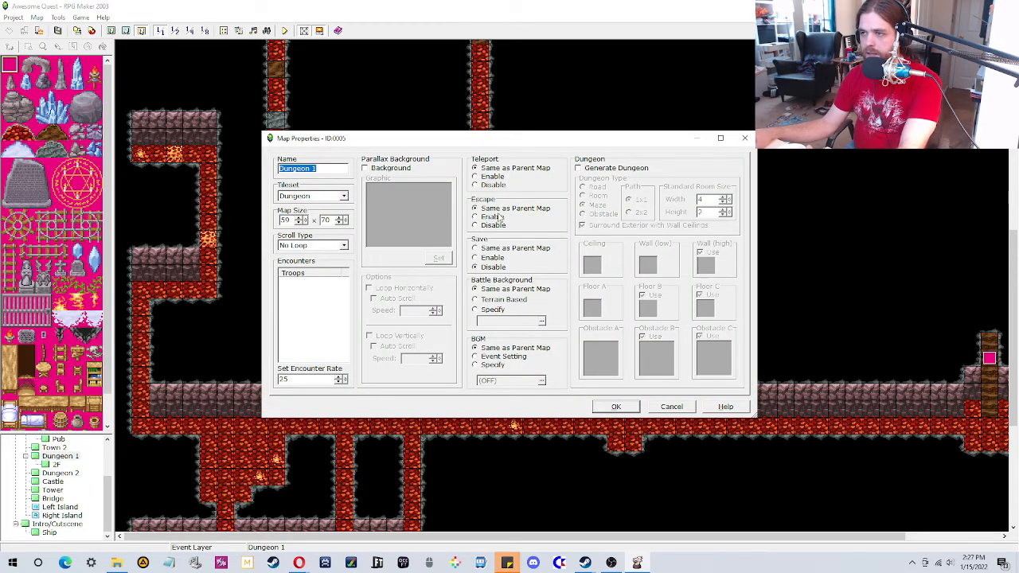
click(672, 407)
Step: Turn off Generate Dungeon in 2F's map properties, and reopen the properties to check the setting
right_click(59, 465)
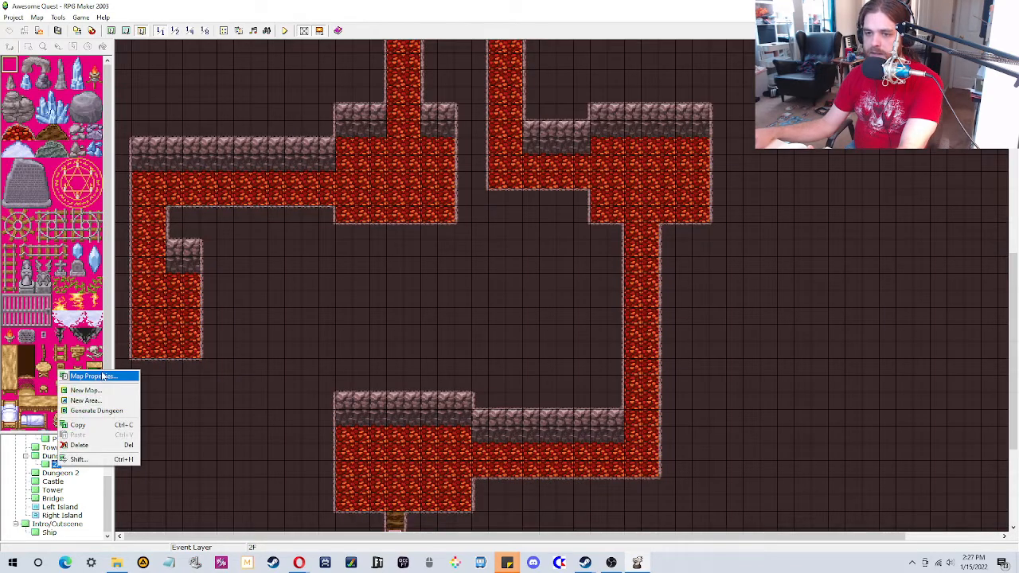
click(103, 376)
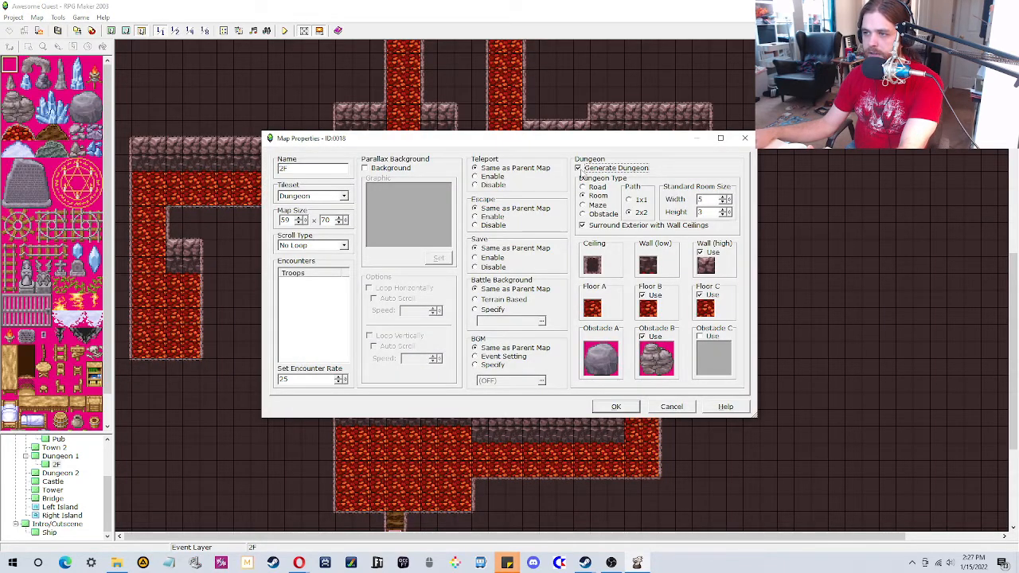
click(579, 168)
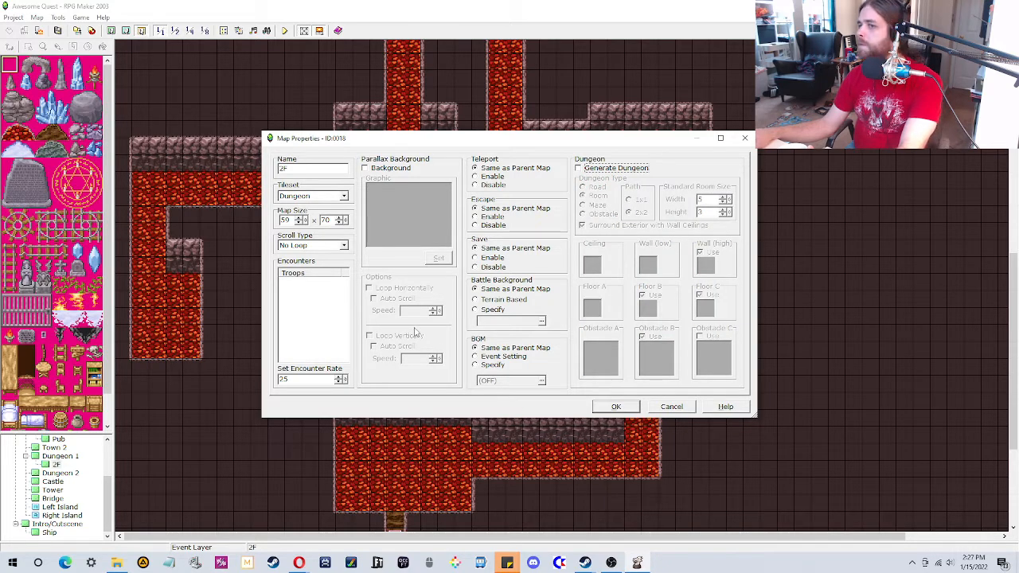
click(611, 408)
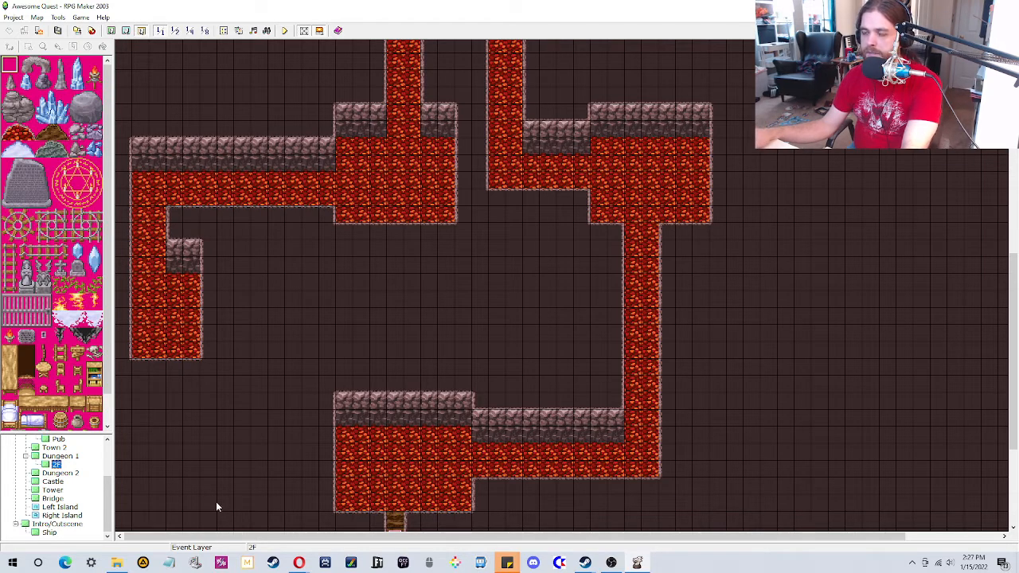
right_click(53, 465)
click(80, 382)
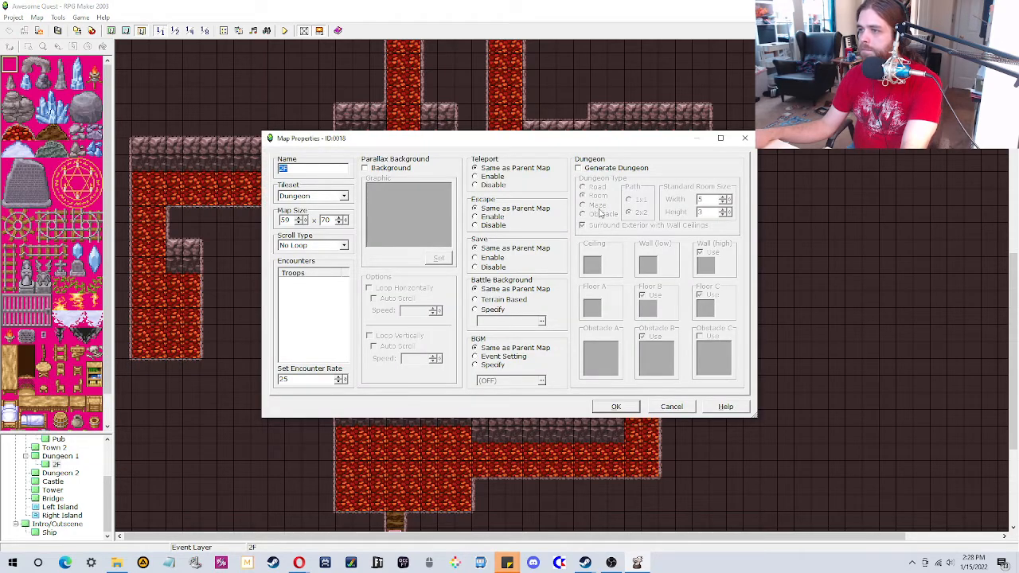
click(622, 410)
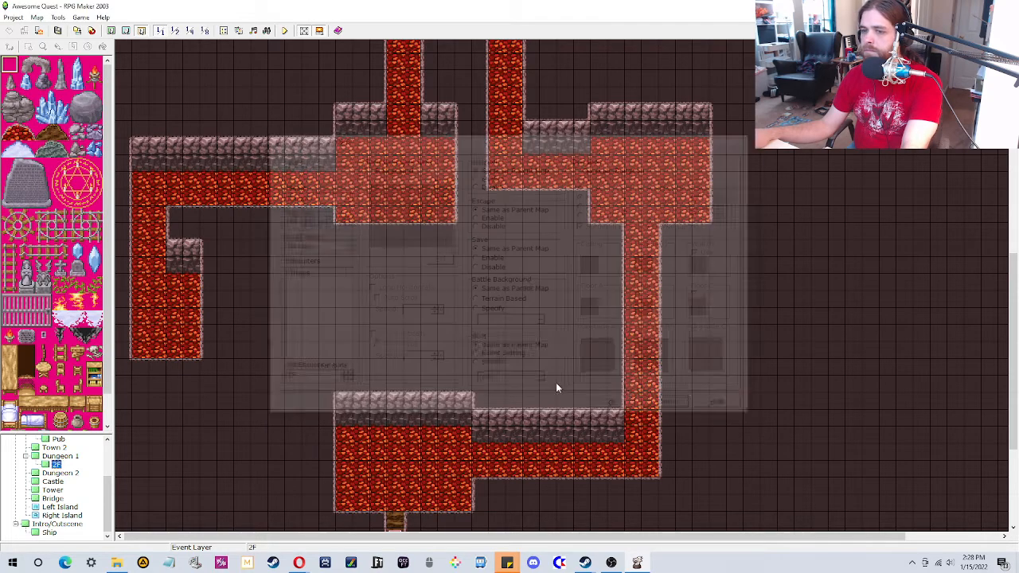
Step: Set Dungeon 1's map BGM to Specify, choose the track Dungeon 1 <RTP> and preview it
click(60, 456)
right_click(68, 459)
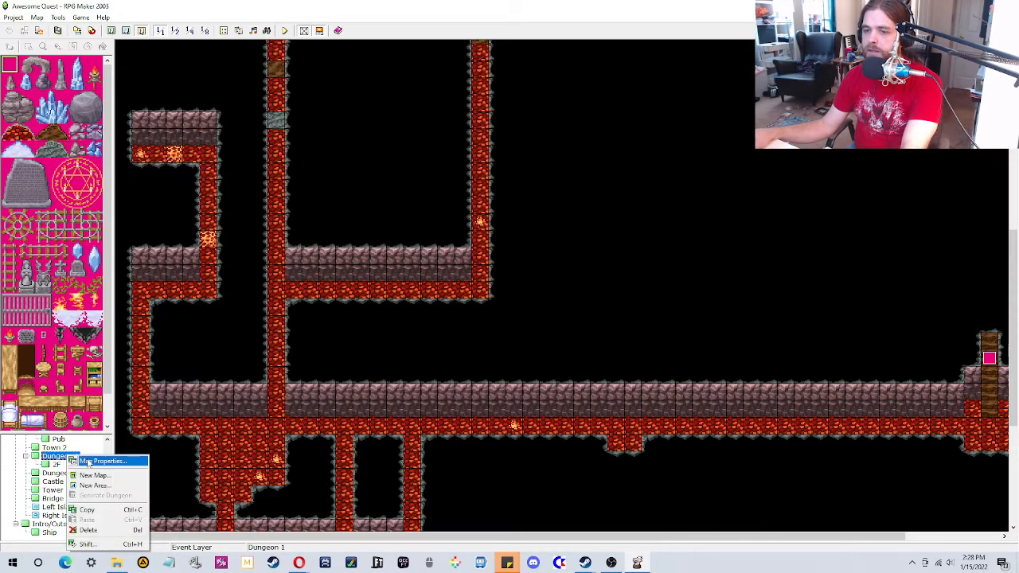
click(89, 464)
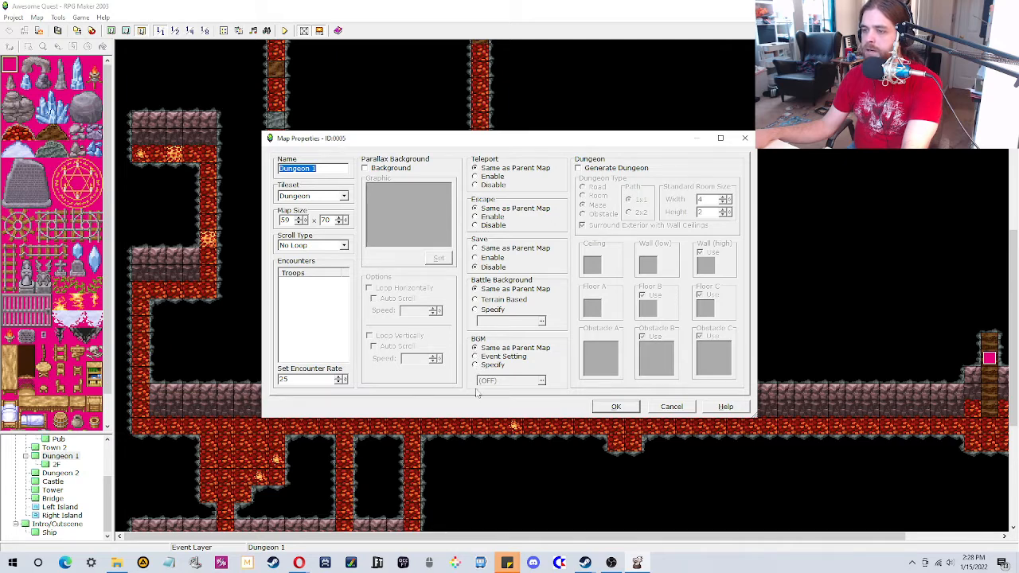
click(476, 365)
click(541, 380)
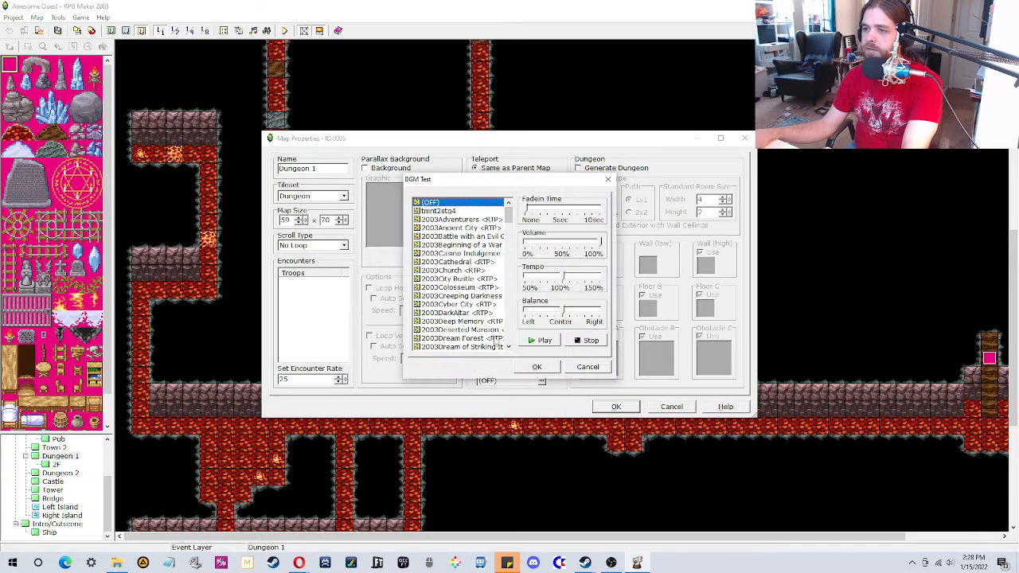
scroll(478, 255, down, 7)
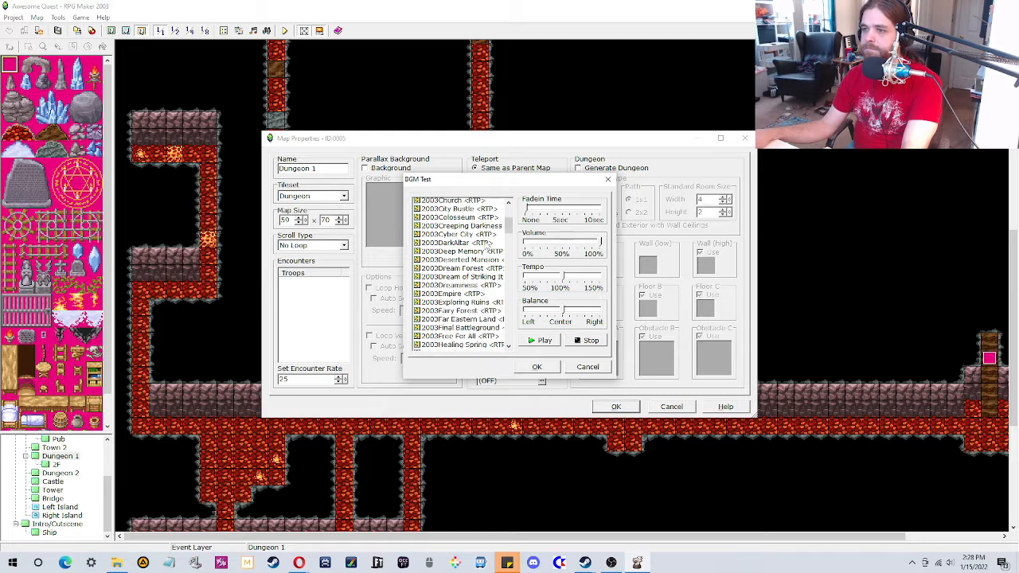
scroll(460, 301, down, 8)
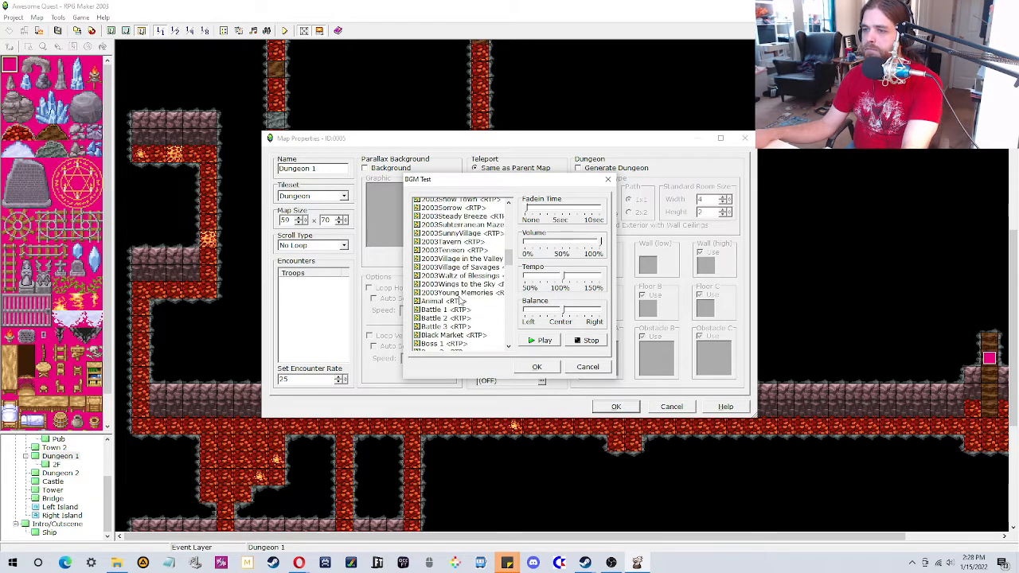
scroll(452, 288, down, 4)
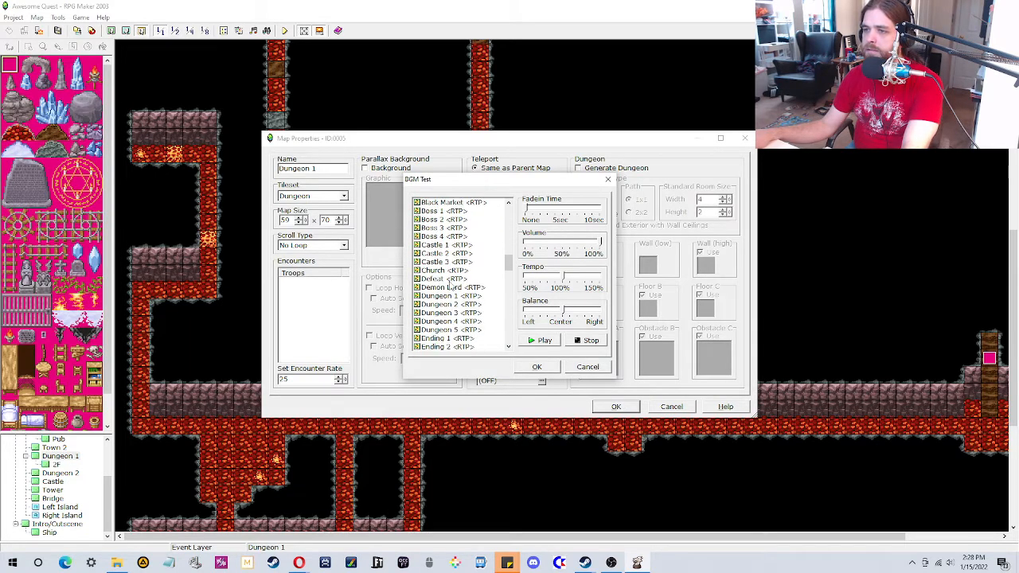
click(459, 246)
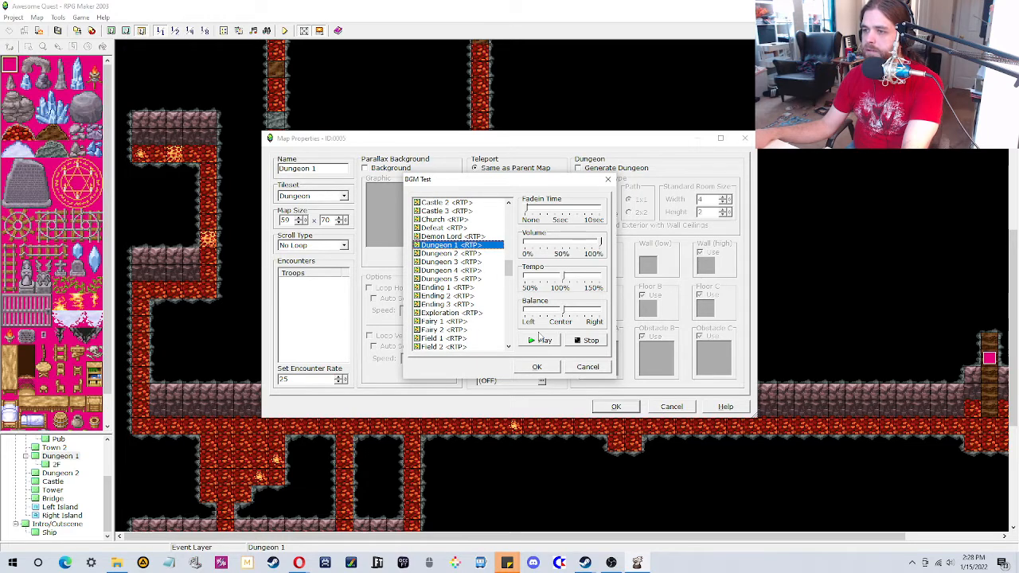
click(536, 340)
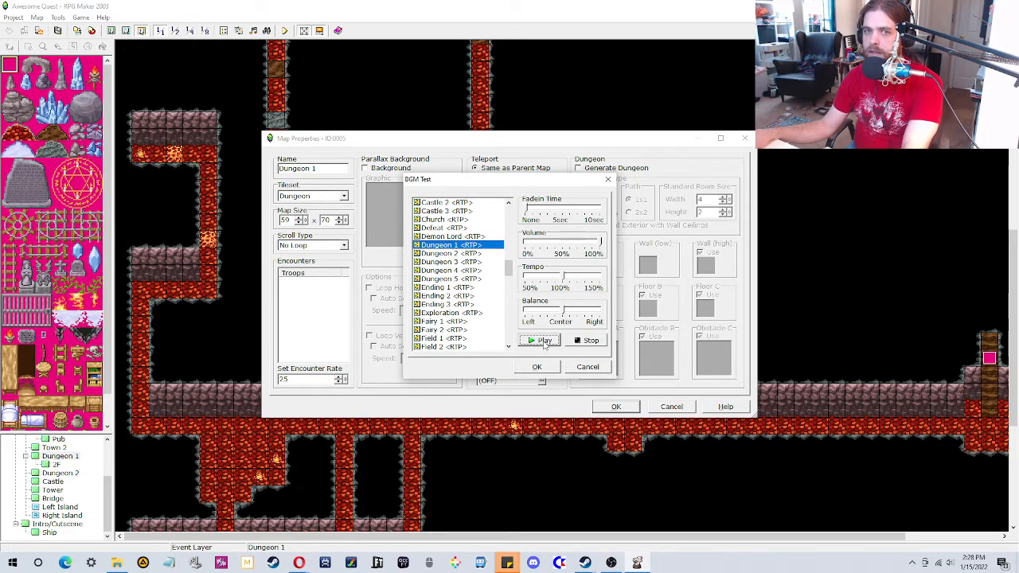
Step: Preview the Dungeon 2 <RTP> track, compare it with Dungeon 1 <RTP>, and stop playback with Dungeon 1 <RTP> selected
click(455, 263)
click(456, 255)
click(538, 341)
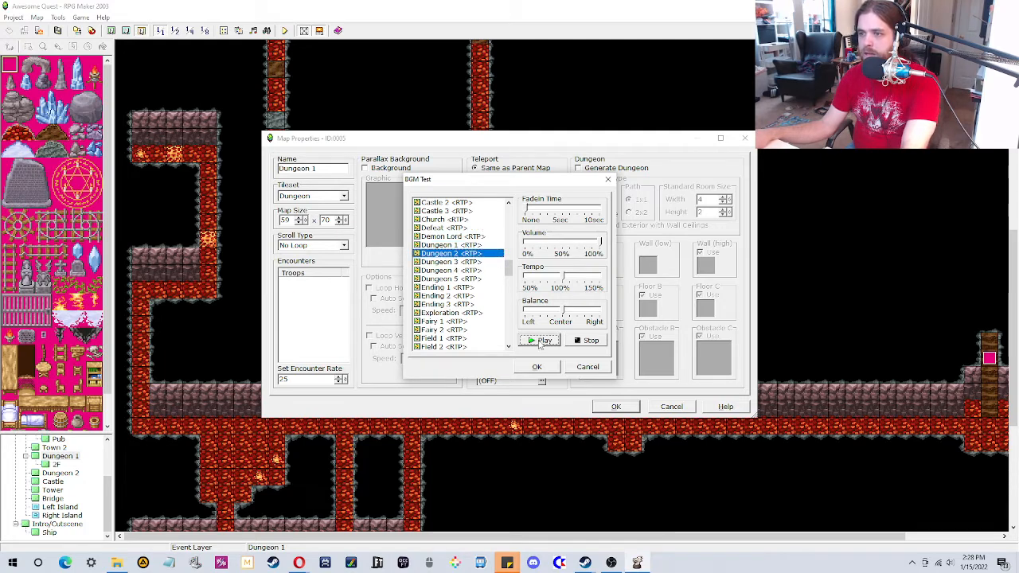
click(453, 245)
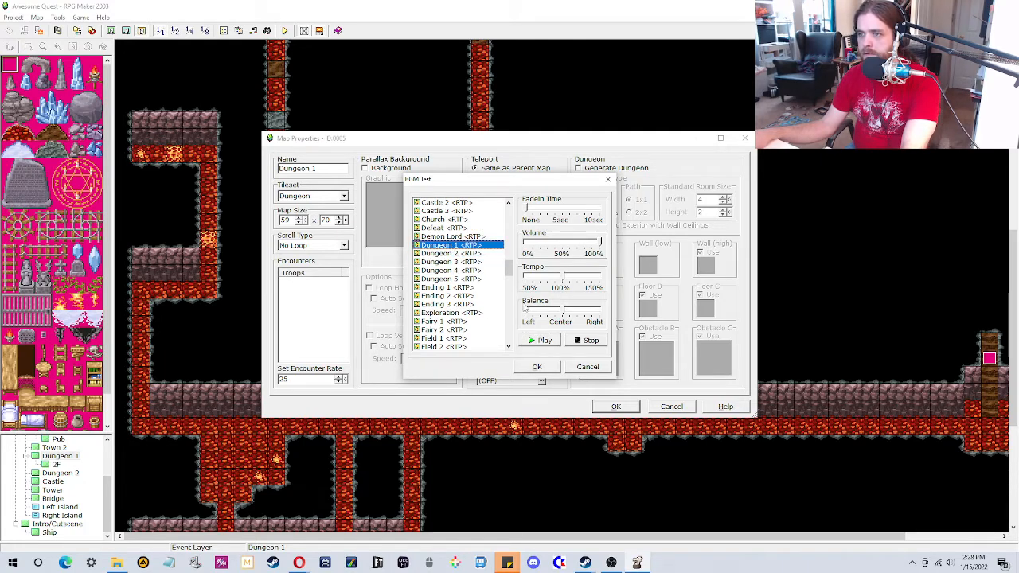
click(550, 343)
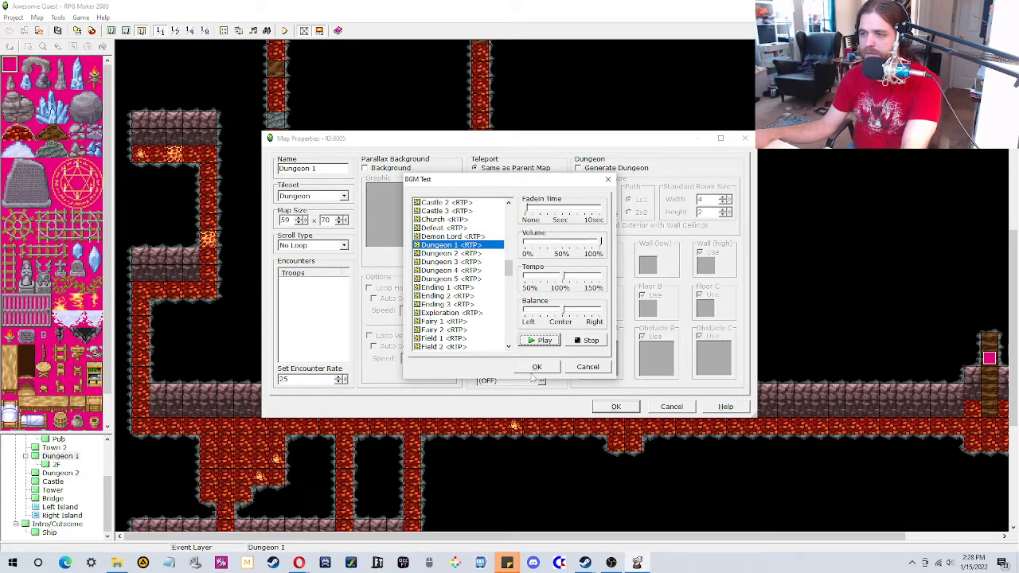
click(588, 342)
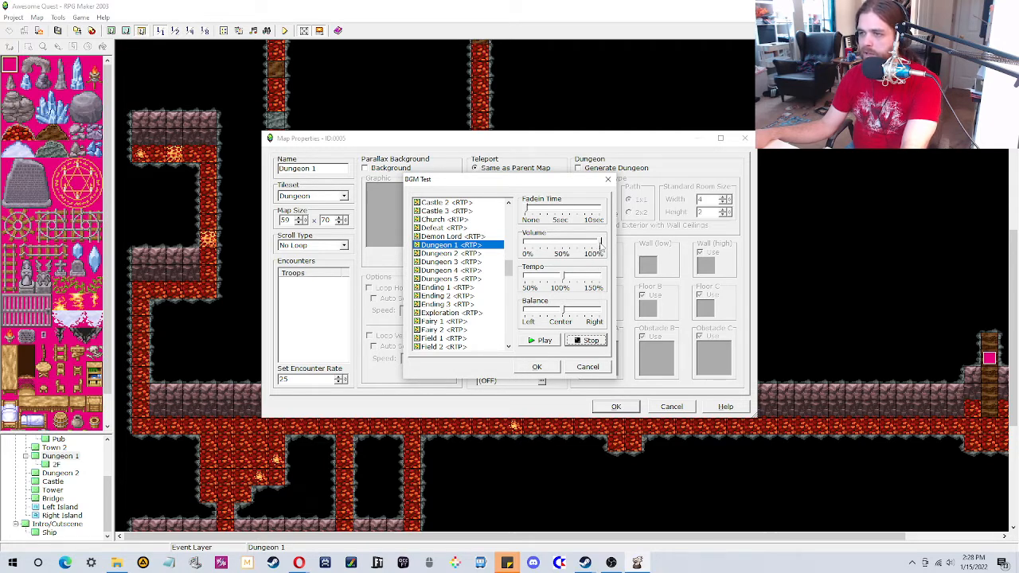
Step: Lower the selected track's volume slightly below 100% and save Dungeon 1's map properties
drag(600, 245, 586, 251)
click(537, 366)
click(616, 406)
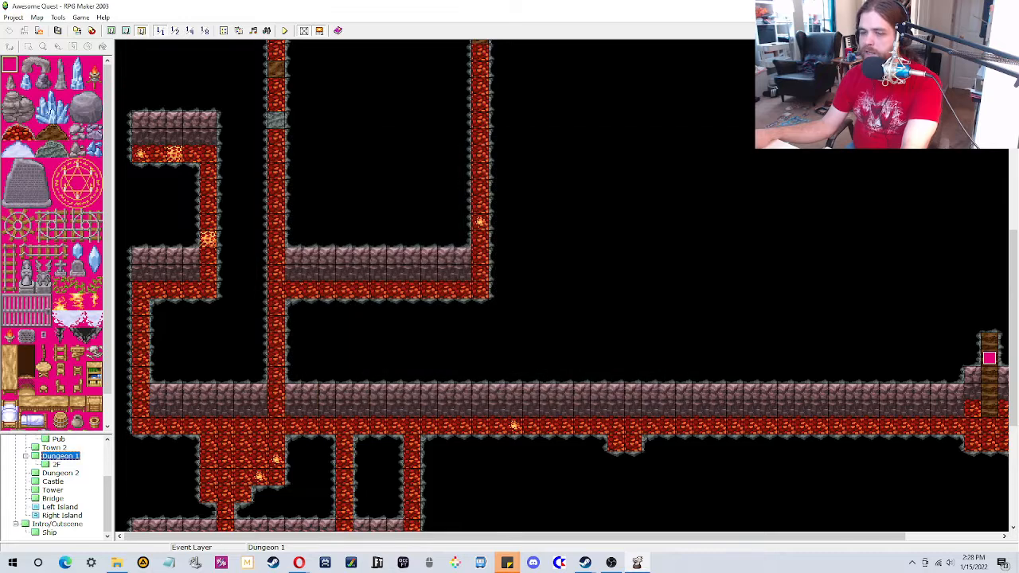
Step: Set 2F's map BGM to Specify with the track Dungeon 1 <RTP>, and save its map properties
click(58, 465)
right_click(57, 467)
click(93, 374)
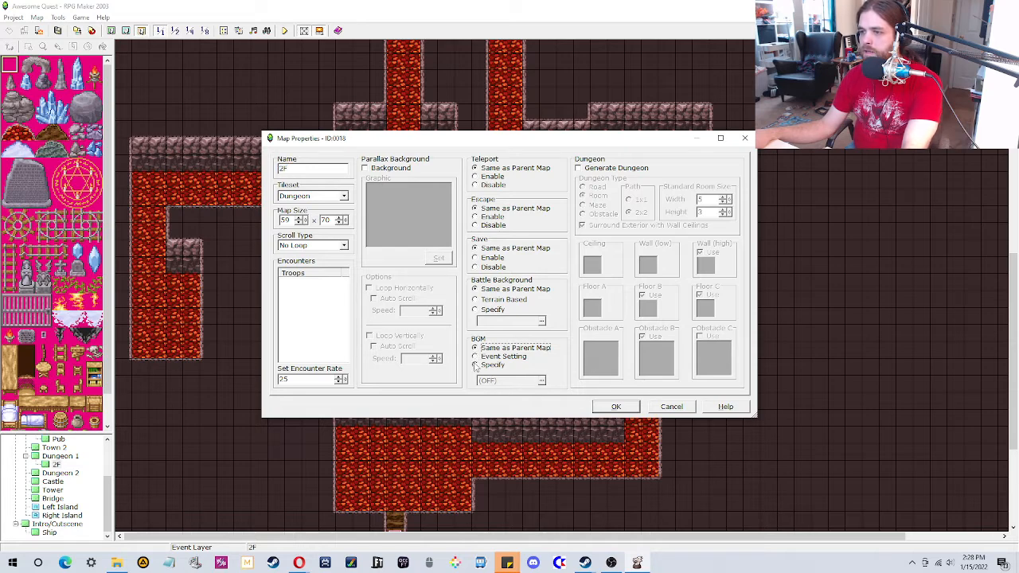
click(475, 366)
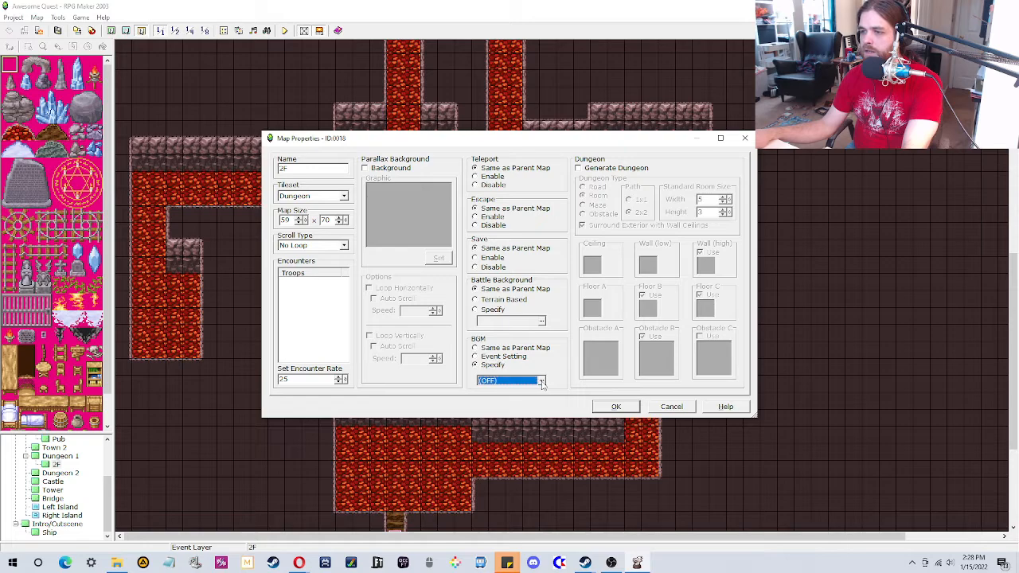
click(541, 380)
scroll(446, 271, down, 18)
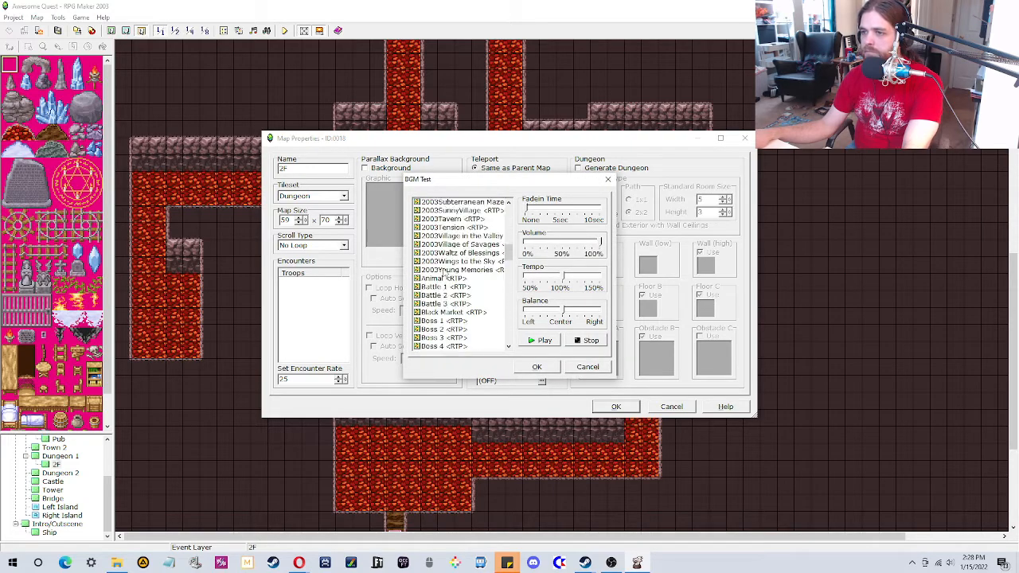
scroll(446, 271, down, 3)
scroll(448, 263, up, 3)
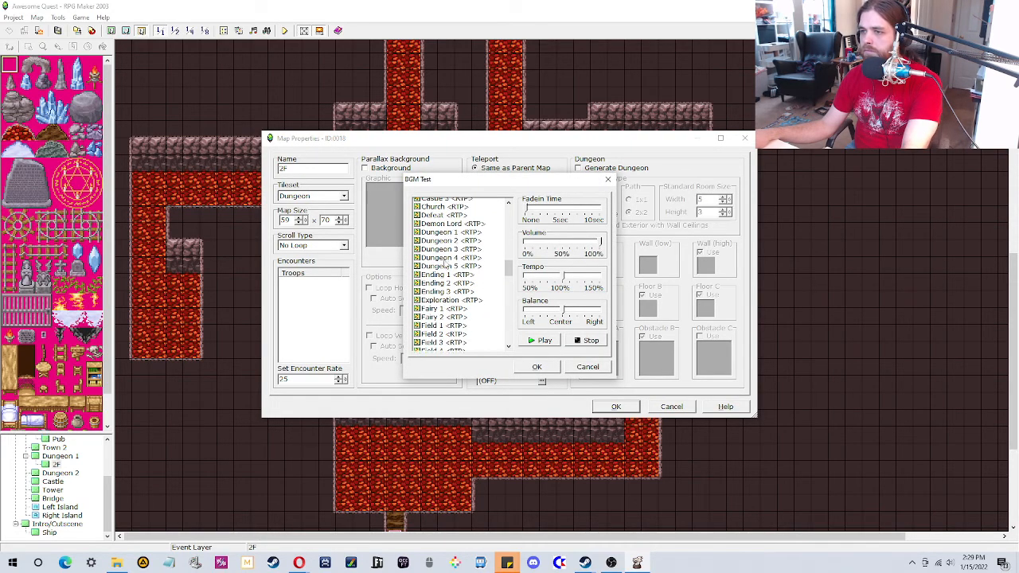
click(450, 246)
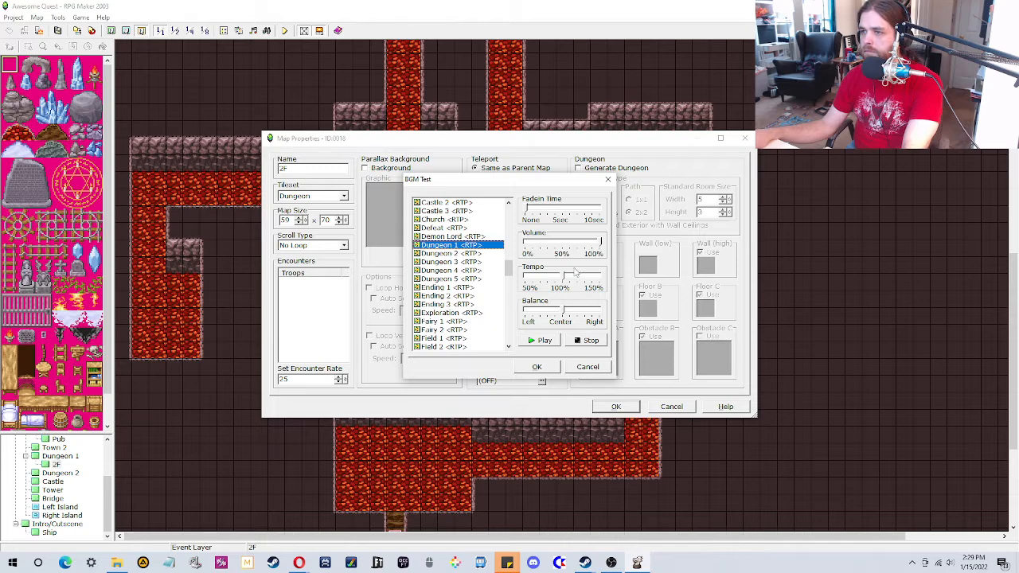
click(539, 367)
click(607, 408)
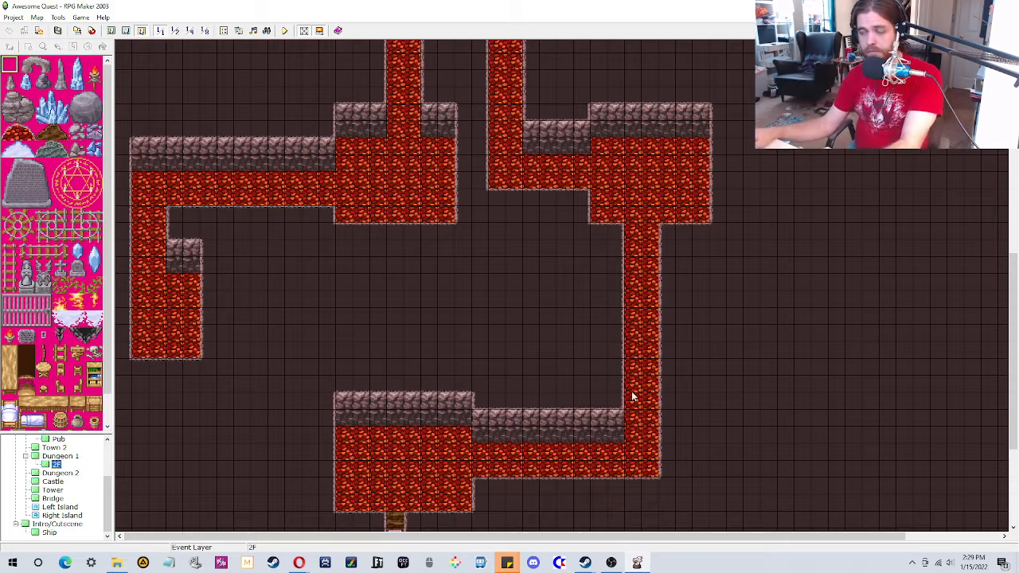
click(785, 367)
click(736, 349)
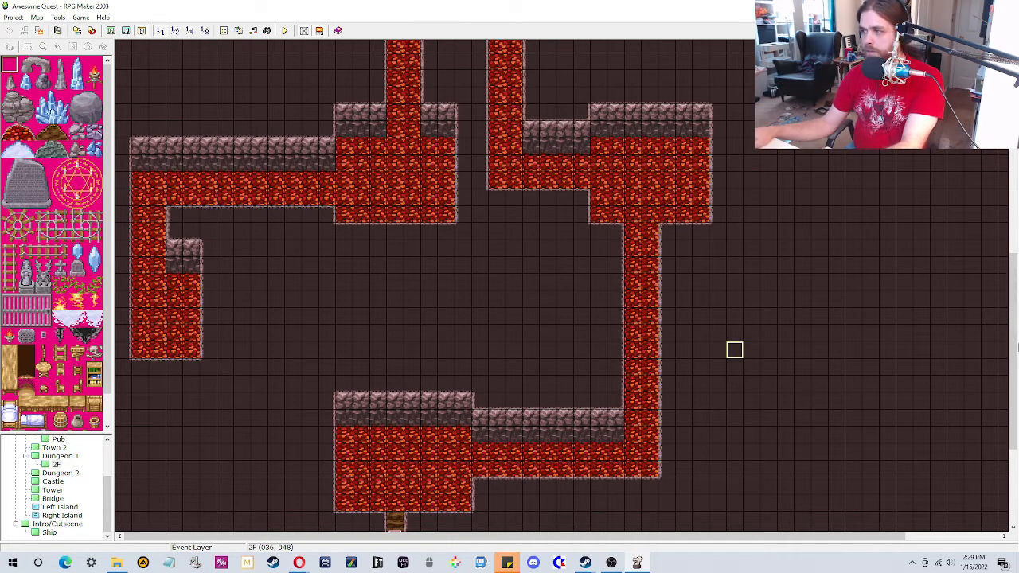
drag(1017, 348, 1004, 442)
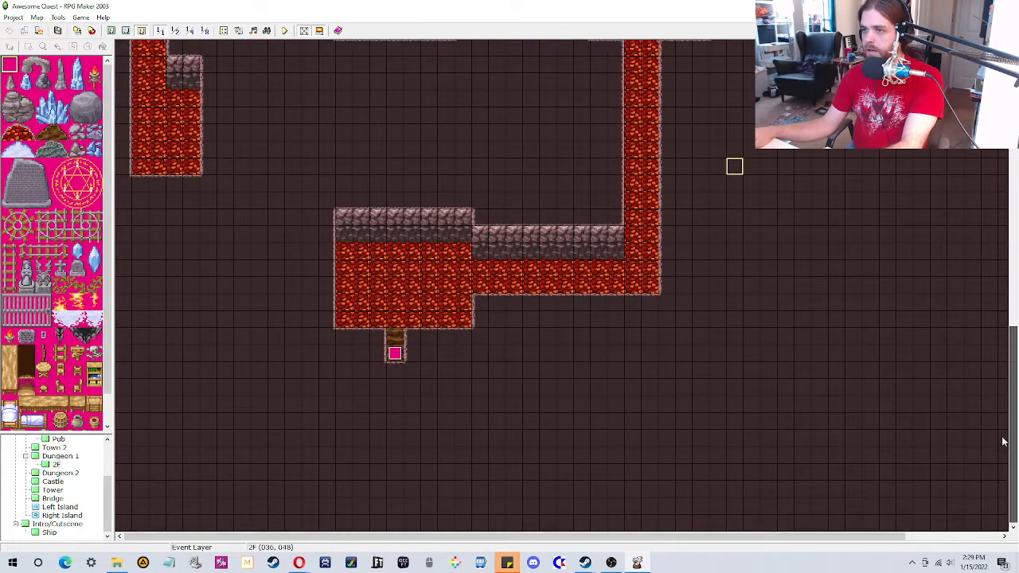
drag(1006, 401, 952, 427)
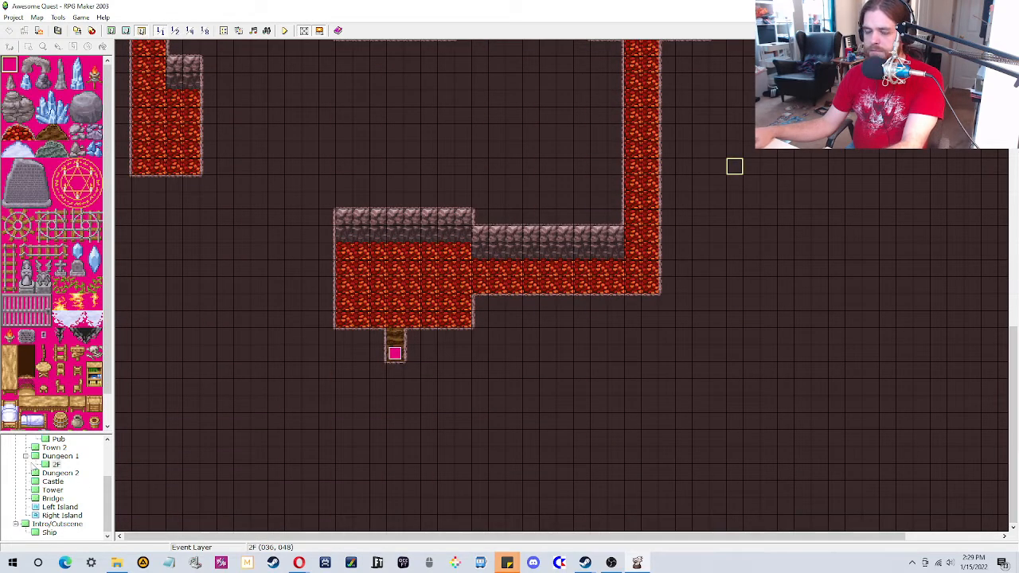
Step: Return to the Dungeon 1 map, start a test play, begin a new game and pass the intro message
click(60, 456)
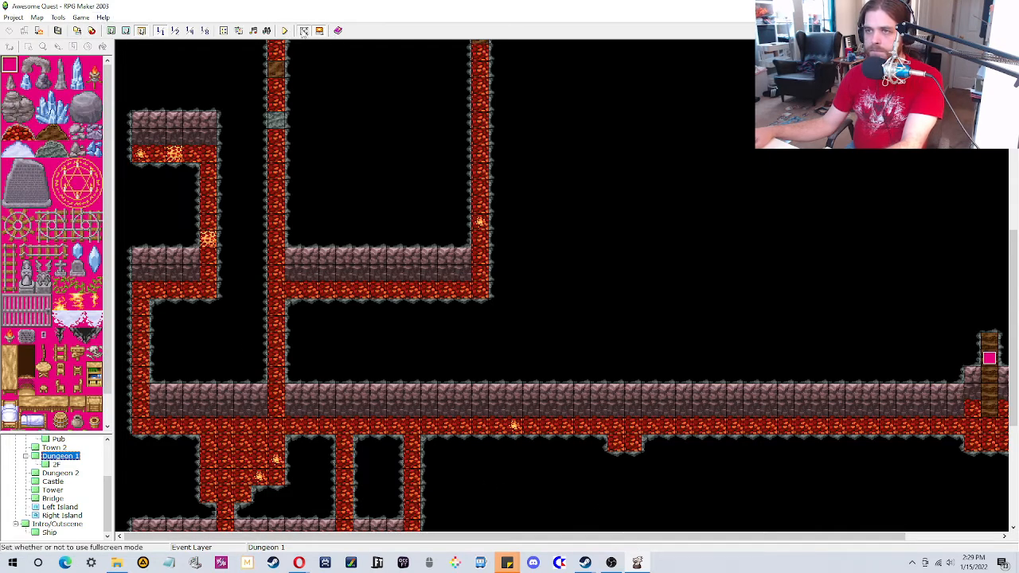
click(287, 31)
click(510, 302)
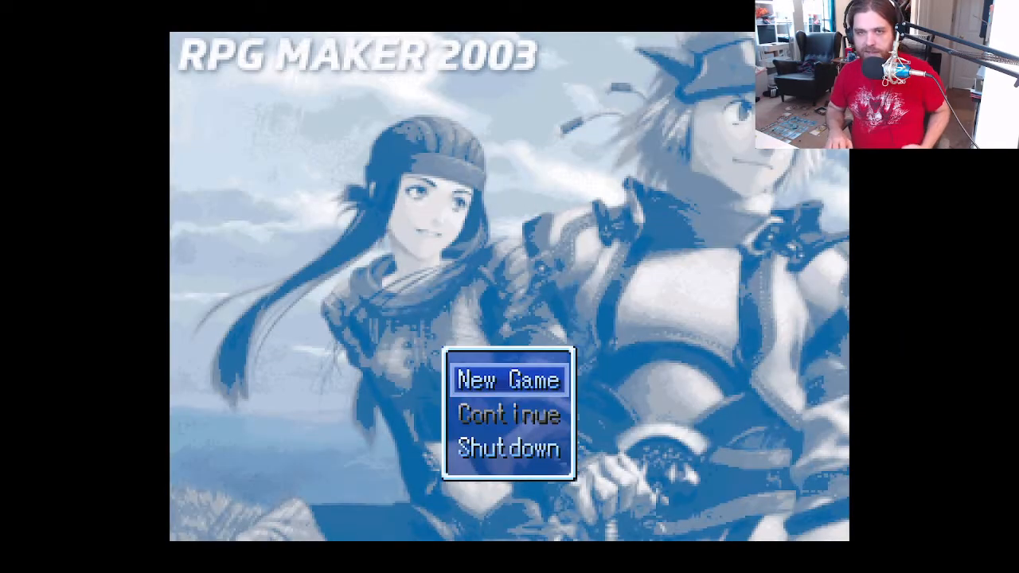
key(Return)
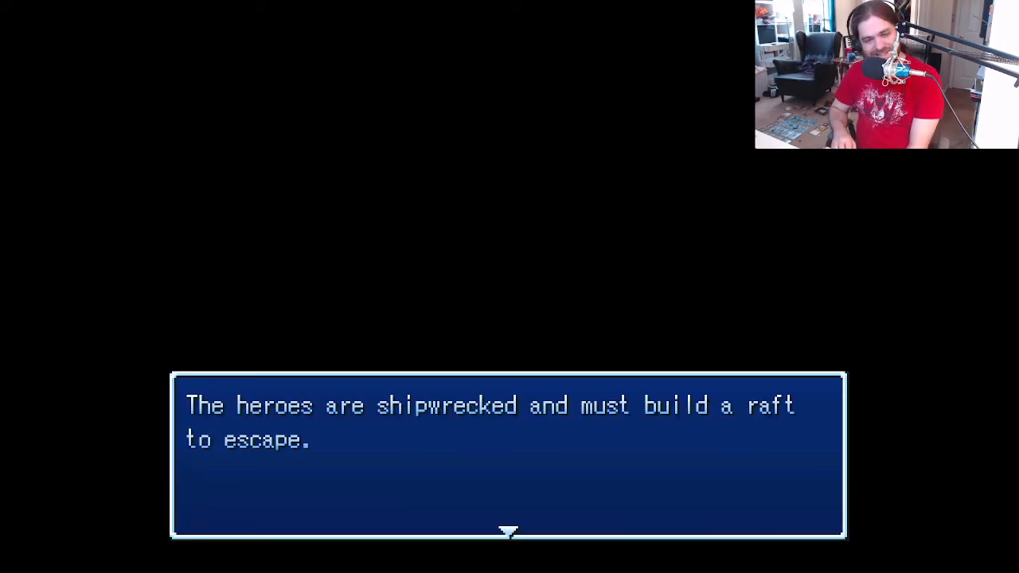
key(Return)
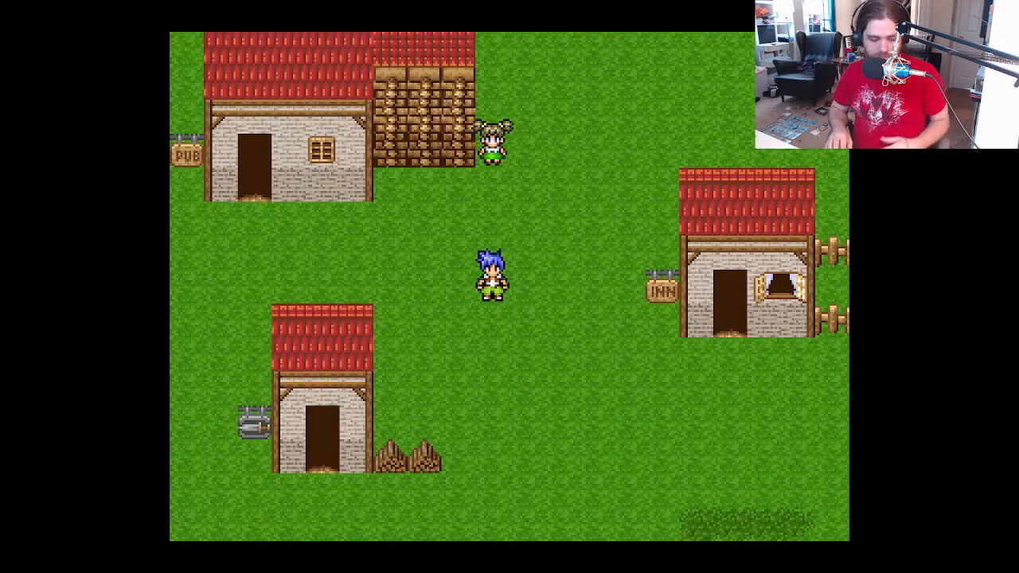
Step: Test the girl's dialogue beside the pub by walking up to her, dismissing her message and stepping away
key(Up)
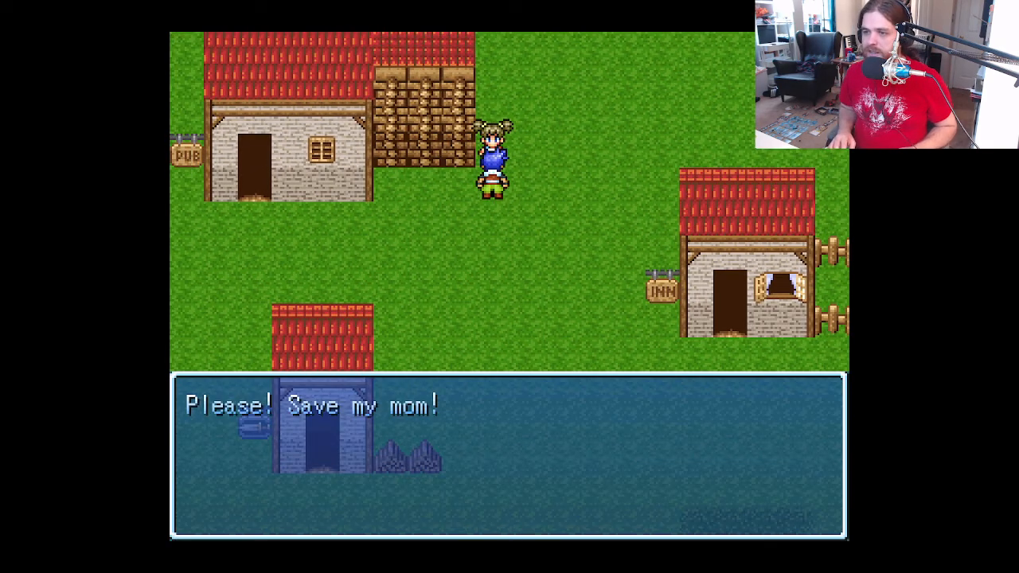
key(Return)
key(Down)
Step: Test the pub's entrance and exit by entering, walking around its empty room and going back outside
key(Left)
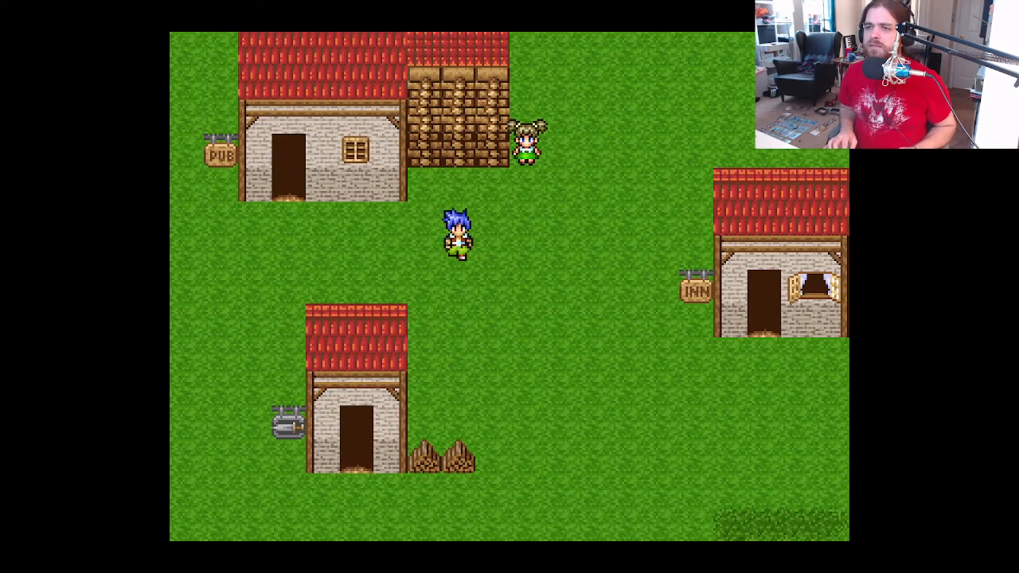
key(Up)
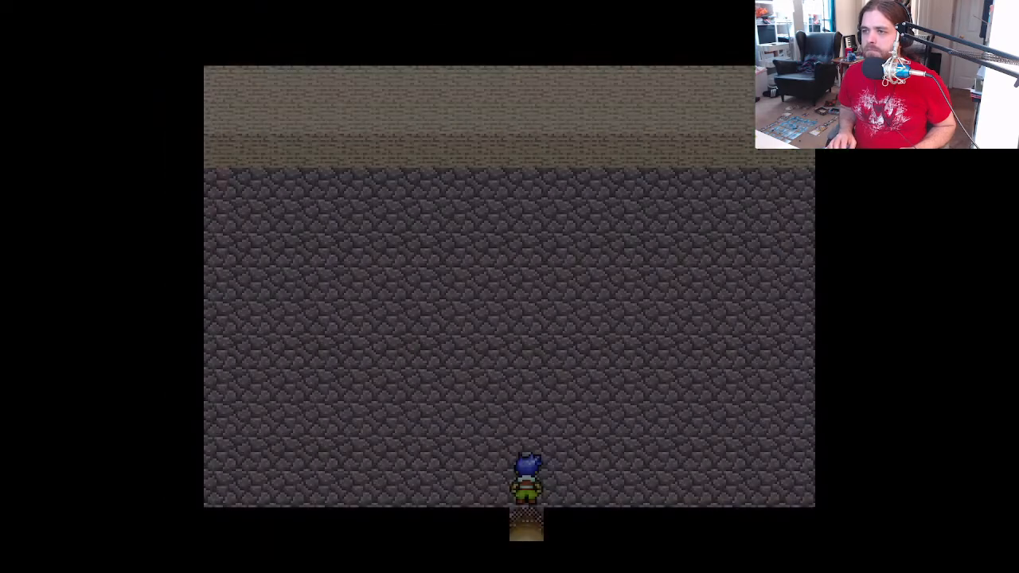
key(Up)
key(Right)
key(Left)
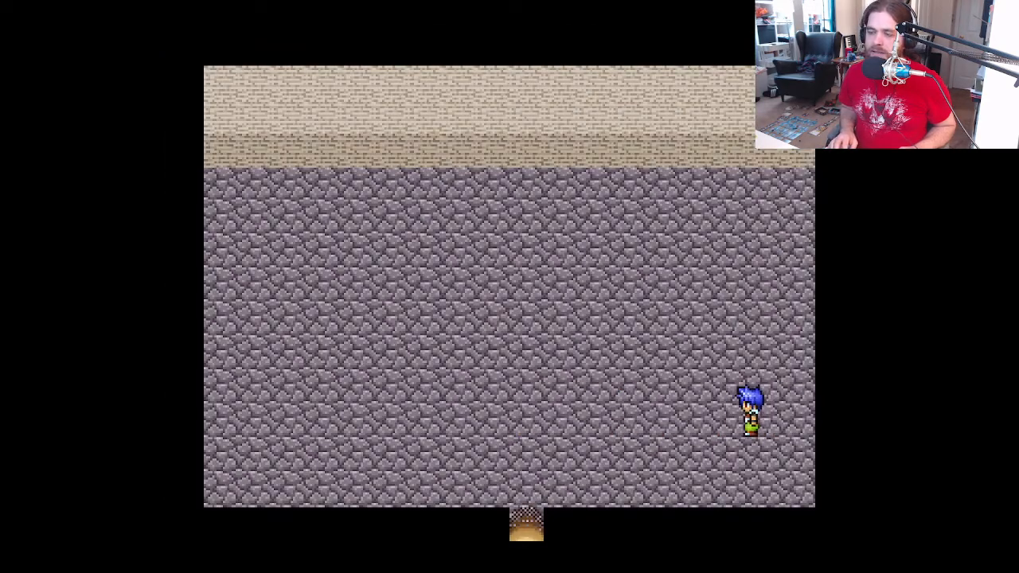
key(Left)
key(Down)
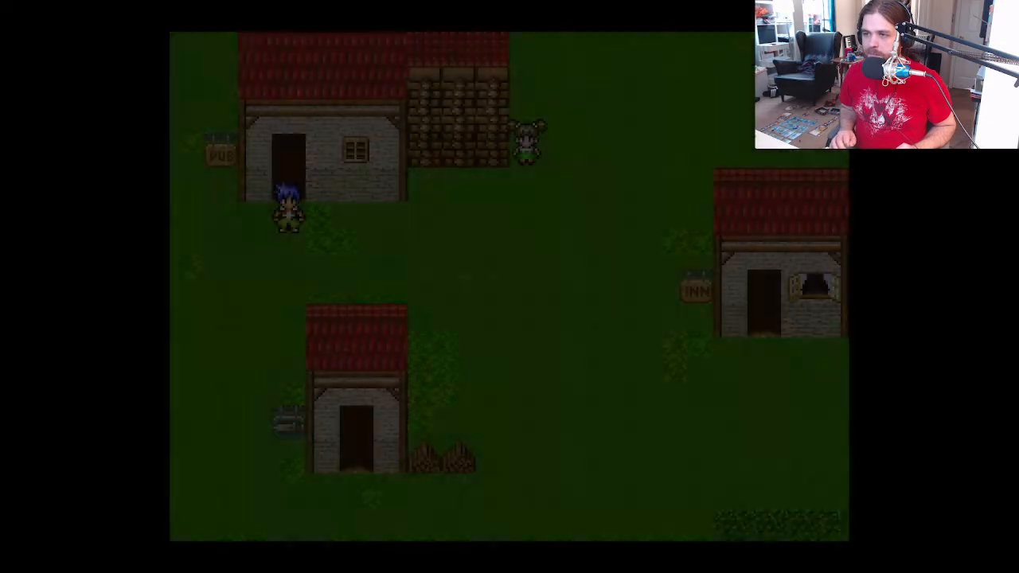
Step: Enter the shop below the pub and open the shopkeeper's buying list
key(Down)
key(Right)
key(Up)
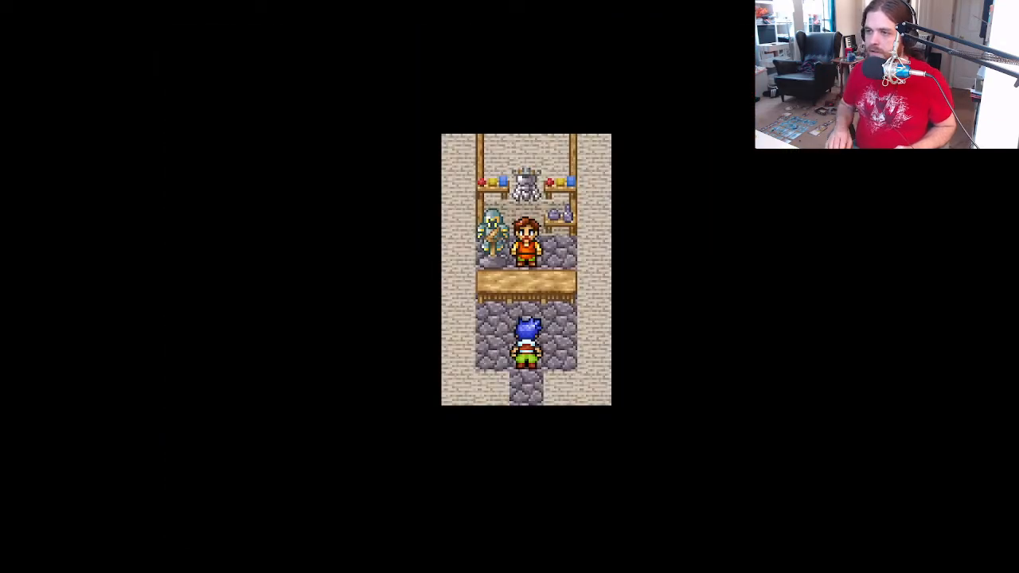
key(Up)
key(Return)
key(Return)
Step: Browse the shop's items for sale without buying anything, close the shop and walk out the door
key(Down)
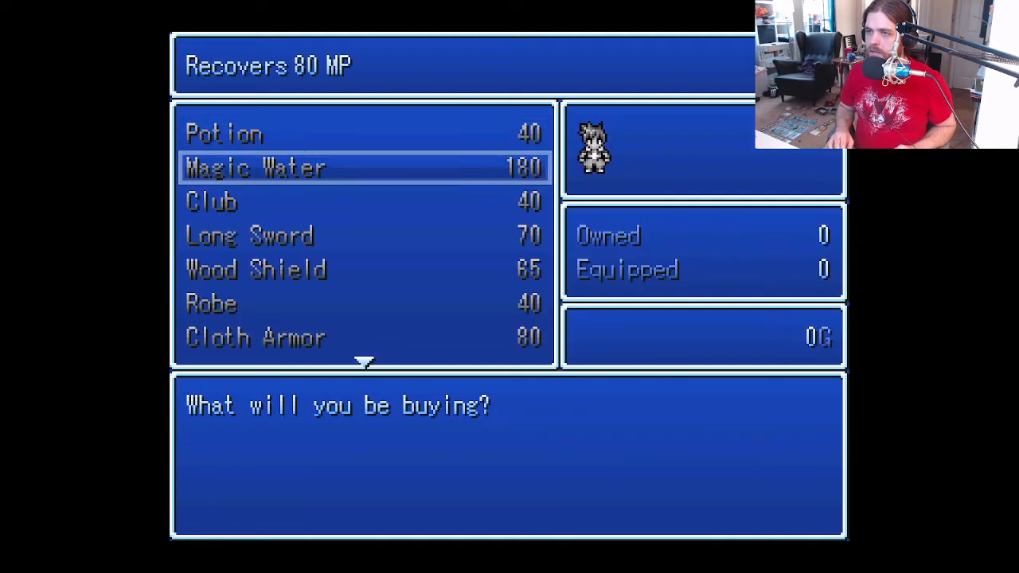
key(Down)
key(Down)
key(Down)
key(Down)
key(Down)
key(Down)
key(Down)
key(Up)
key(Up)
key(Up)
key(Up)
key(Up)
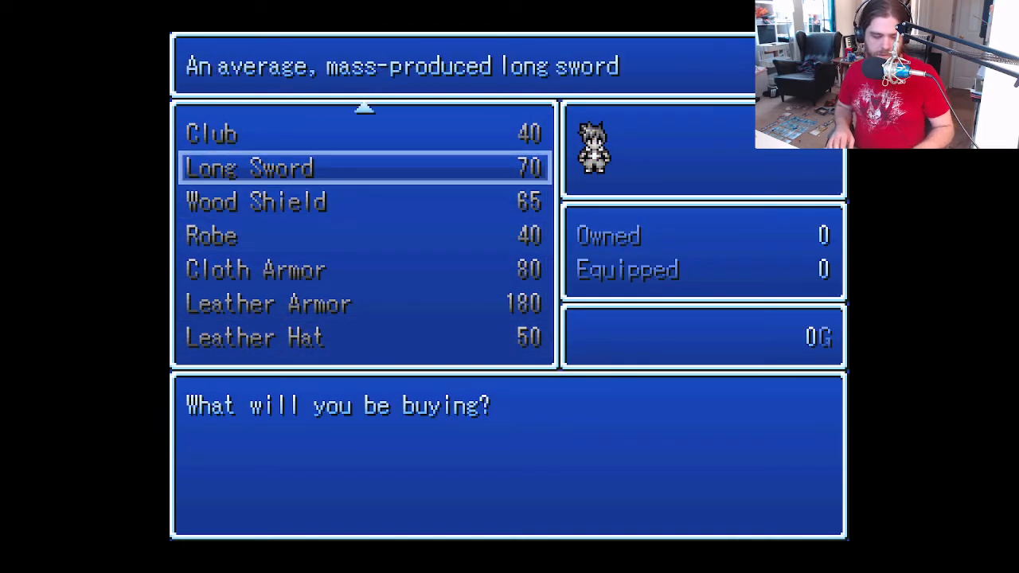
key(Escape)
key(Escape)
key(Down)
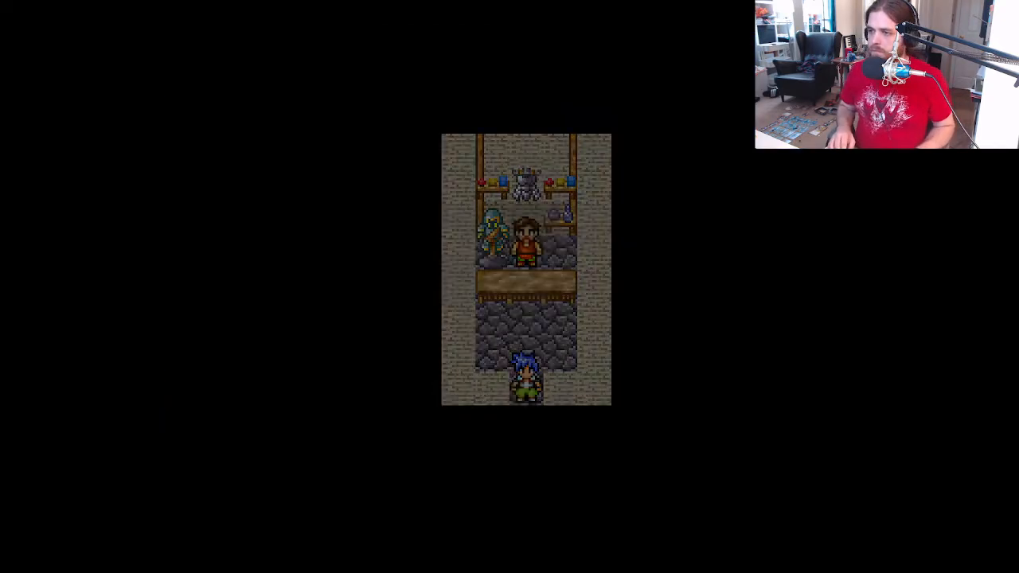
Step: Walk from the shop across town to the dirt path beside the signpost and leave for the world map
key(Down)
key(Down)
key(Down)
key(Right)
key(Right)
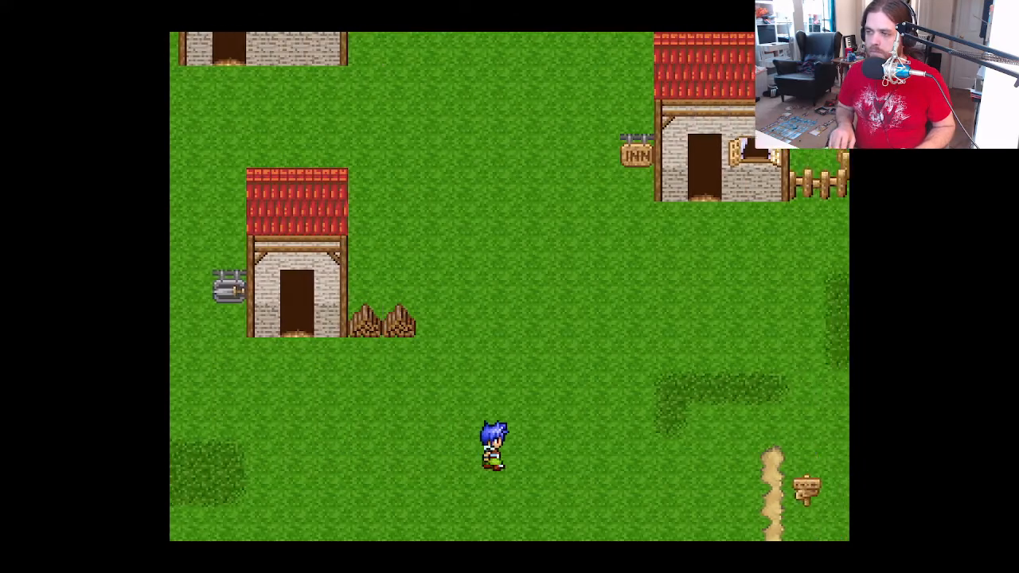
key(Right)
key(Right)
key(Right)
key(Right)
key(Right)
key(Right)
key(Right)
key(Down)
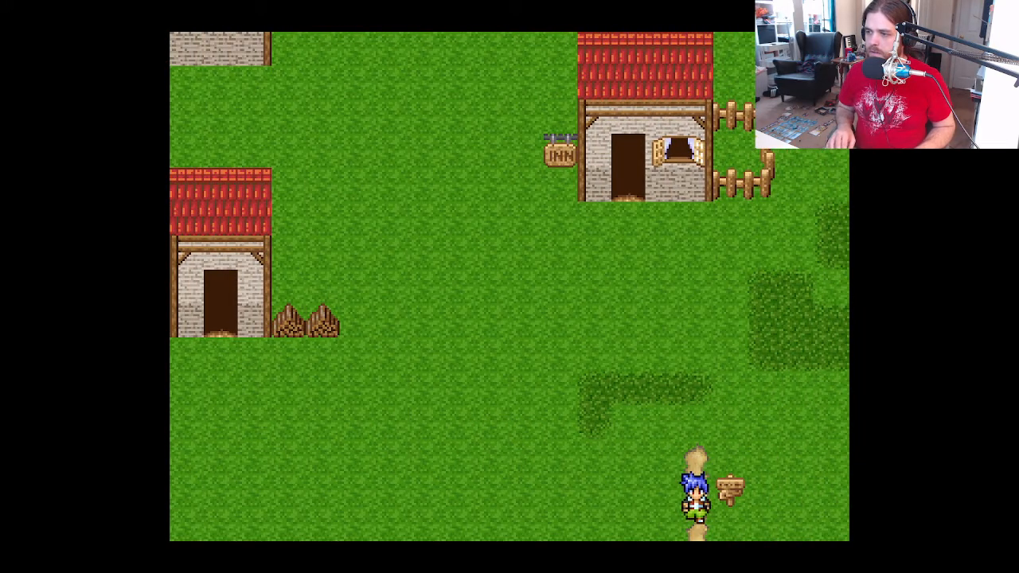
key(Down)
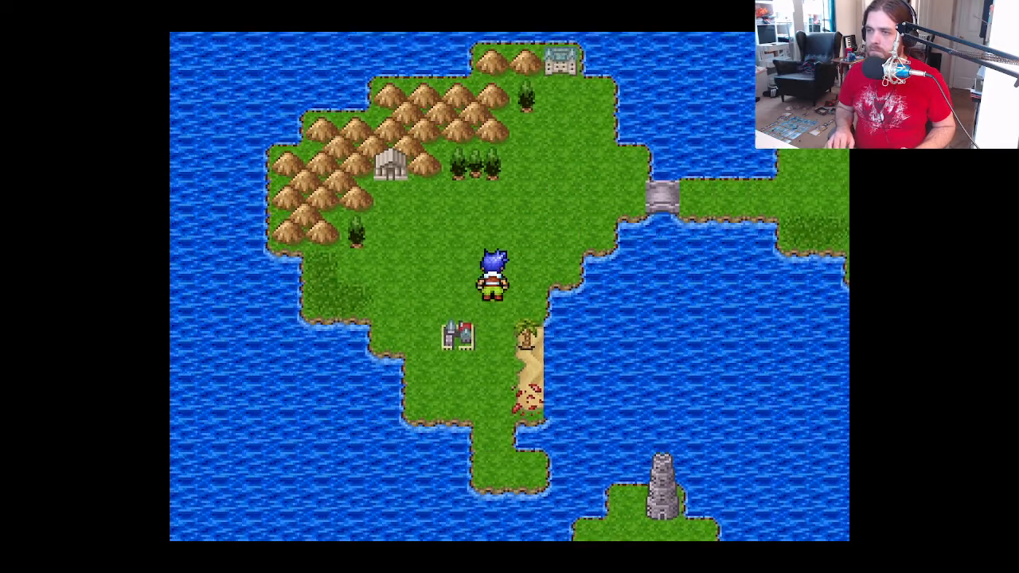
Step: Walk the hero up and then westward over the world map's grassland to test the random encounters
key(Up)
key(Up)
key(Up)
key(Left)
key(Left)
key(Left)
key(Down)
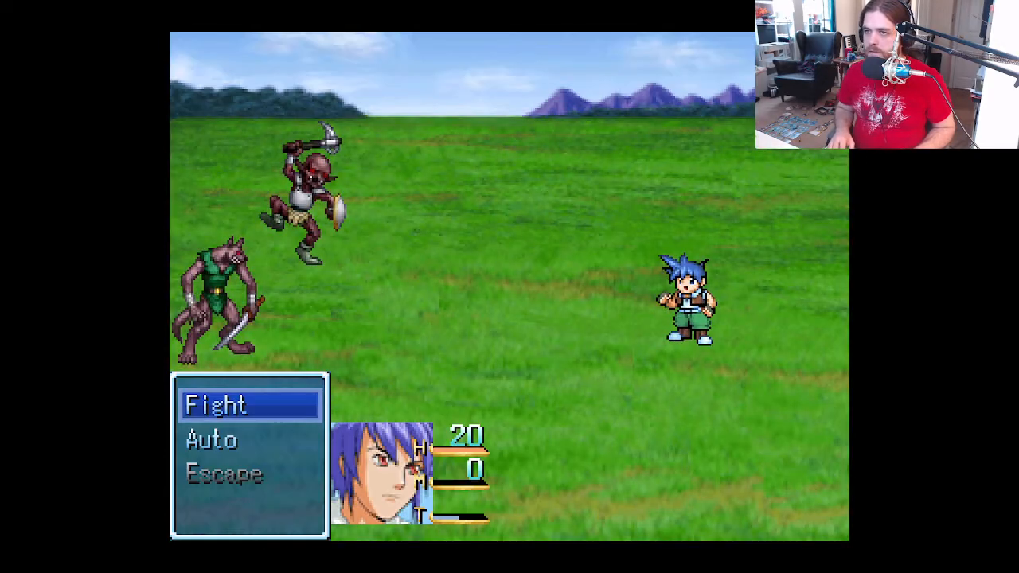
Step: Fight several rounds against the two monsters to test the battle, and end the test play during the fight
key(Return)
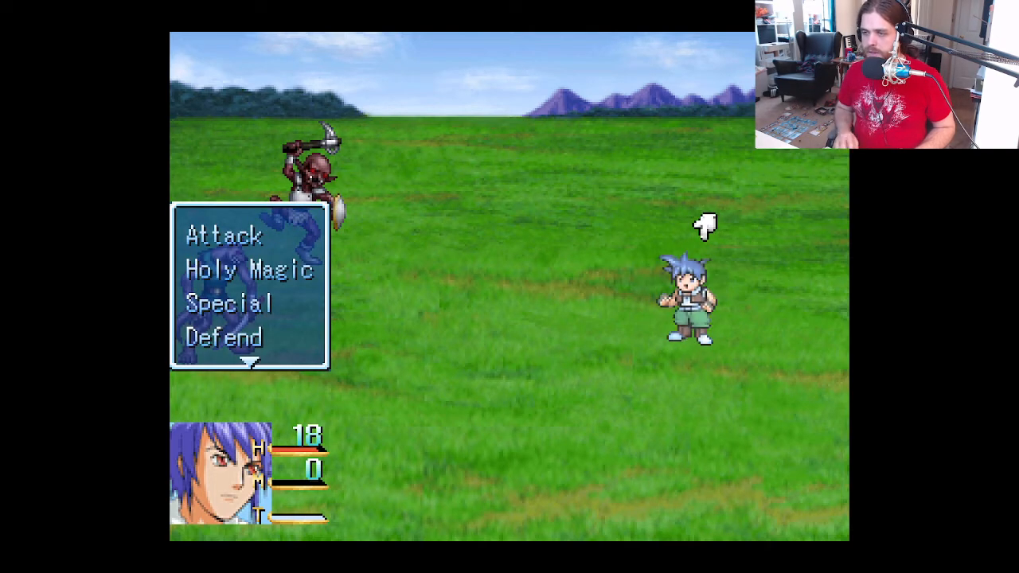
key(Return)
key(Return)
key(Return)
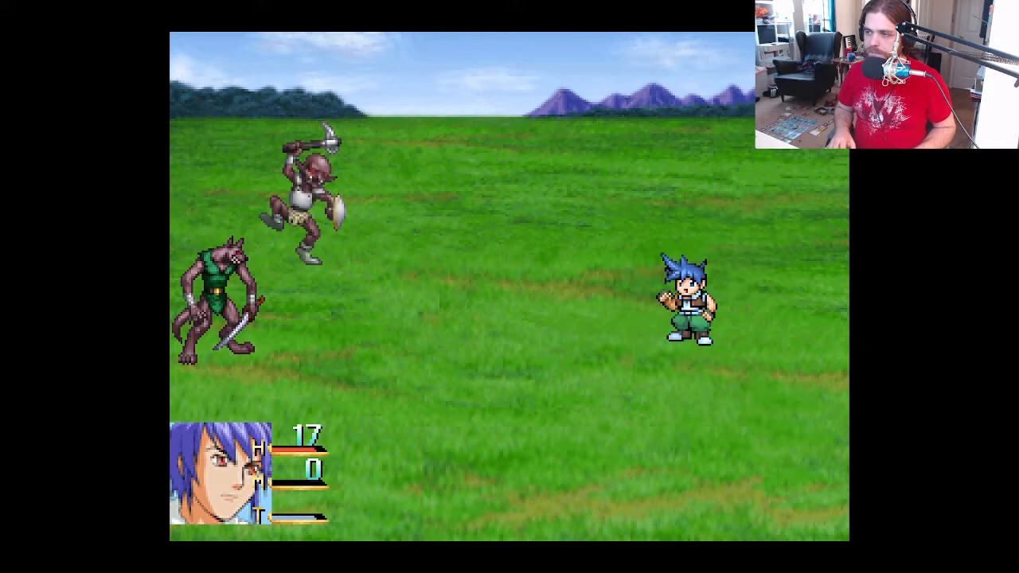
key(Return)
key(Return)
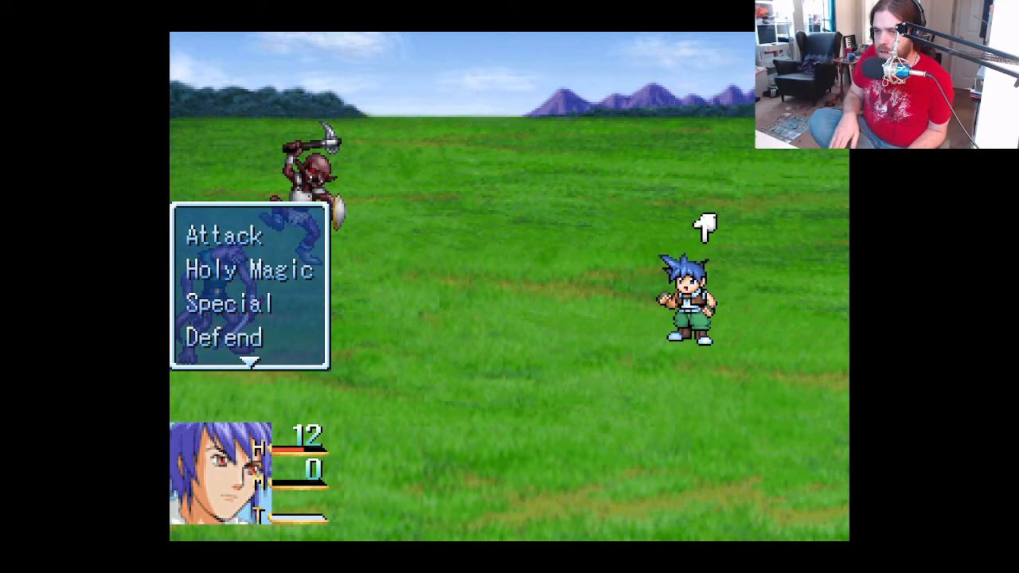
key(Return)
key(Return)
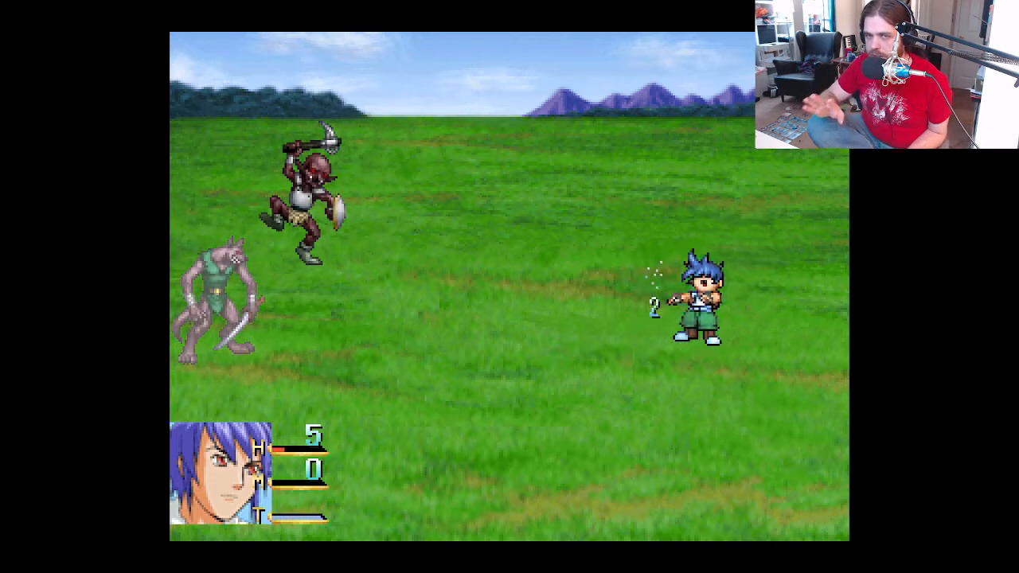
key(alt+F4)
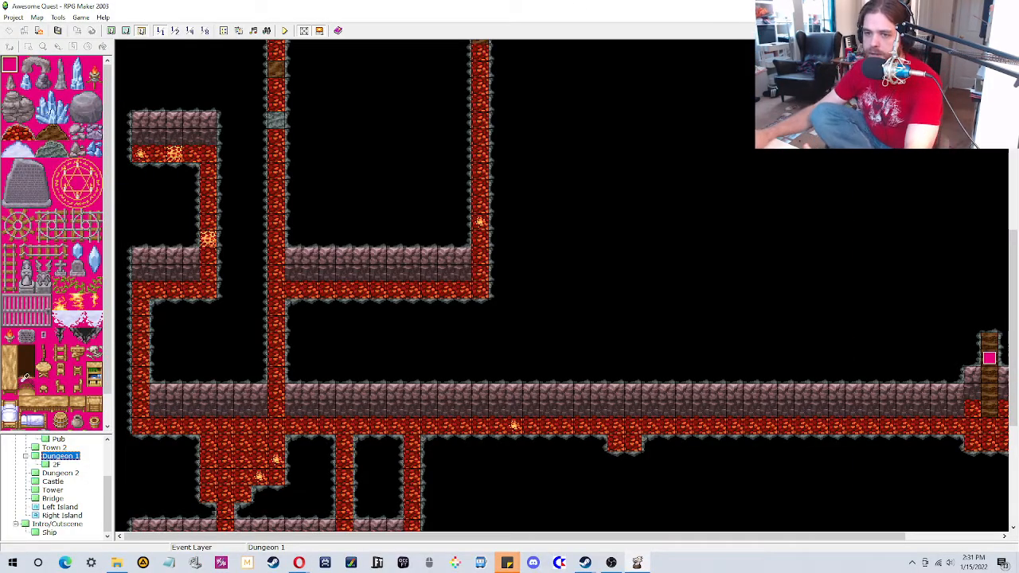
Step: Review the Town 2 and Town 1 maps and the Inn, Item Shop and Pub interiors in the editor
scroll(51, 457, up, 2)
click(54, 498)
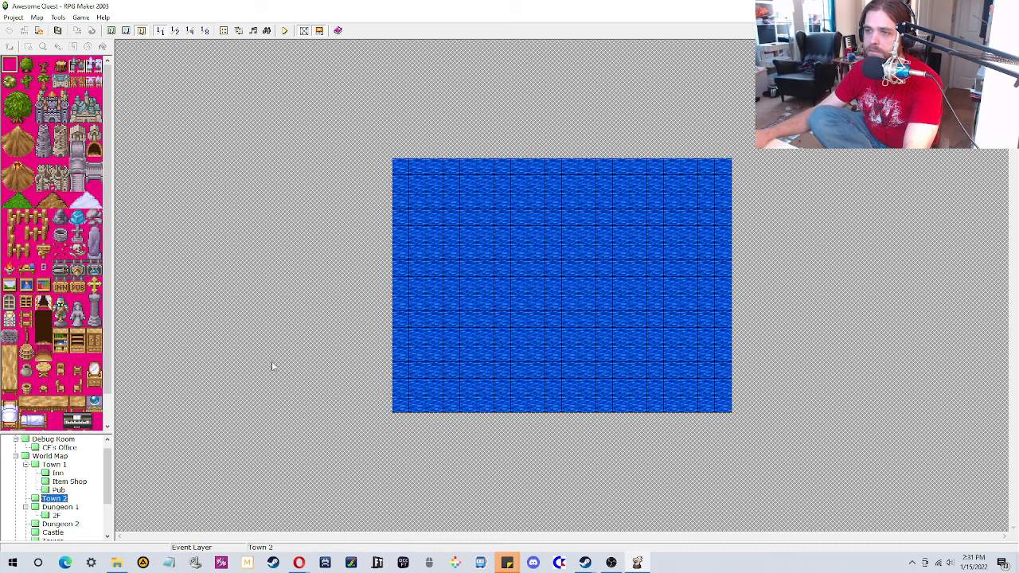
click(54, 464)
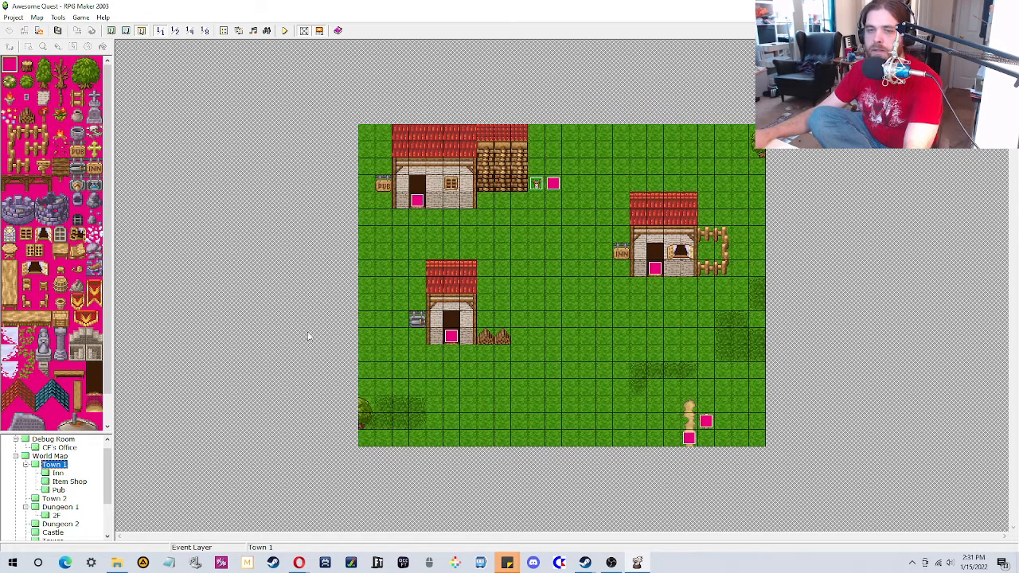
click(58, 473)
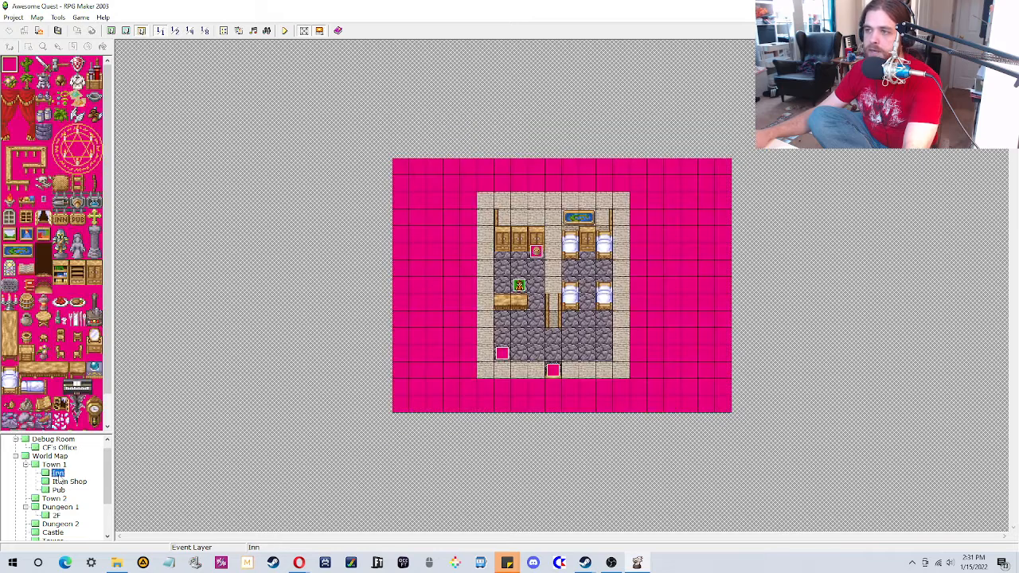
click(58, 482)
click(58, 490)
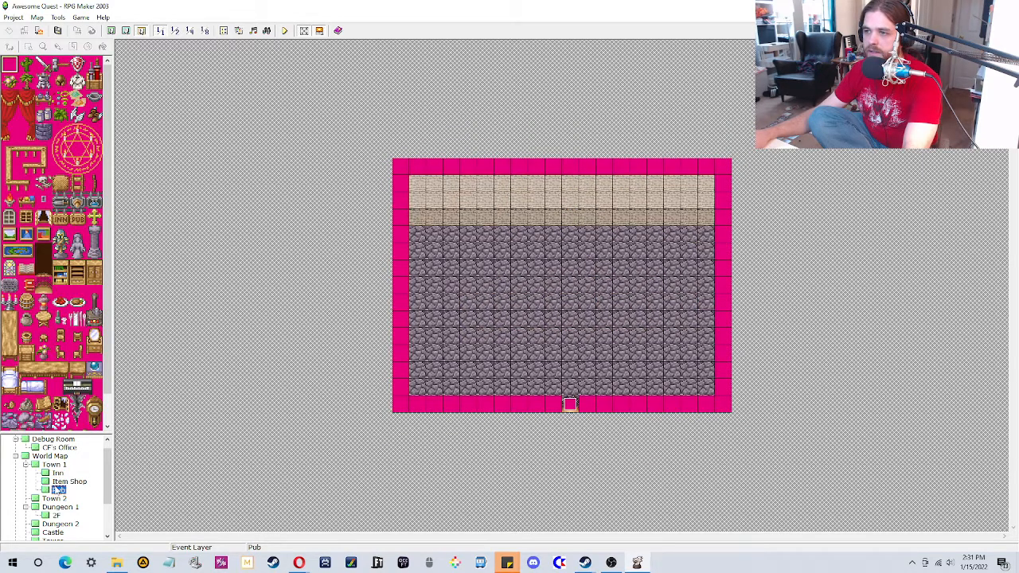
click(56, 482)
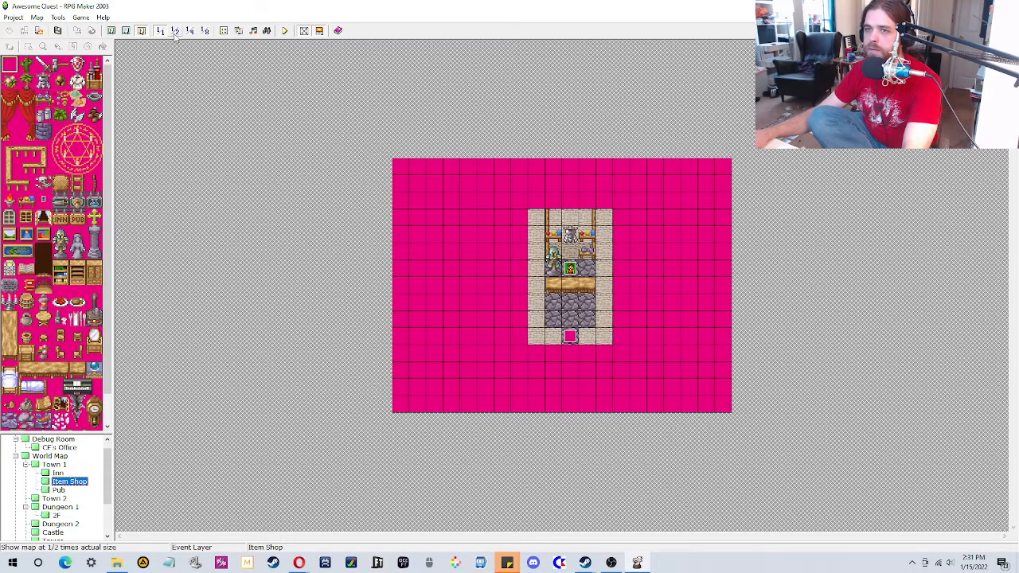
Step: Switch to lower layer editing and open the Pub map
click(126, 32)
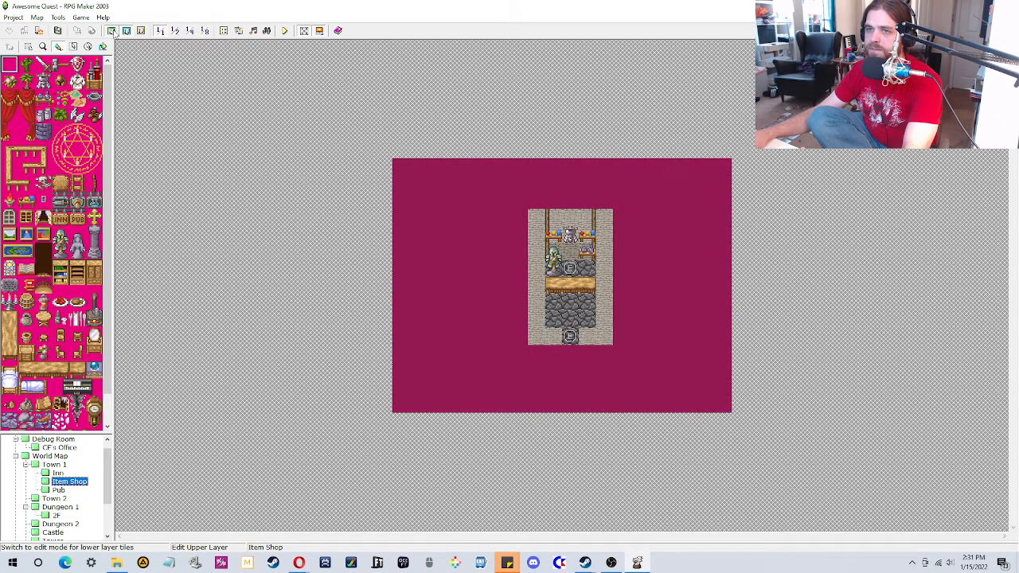
click(112, 30)
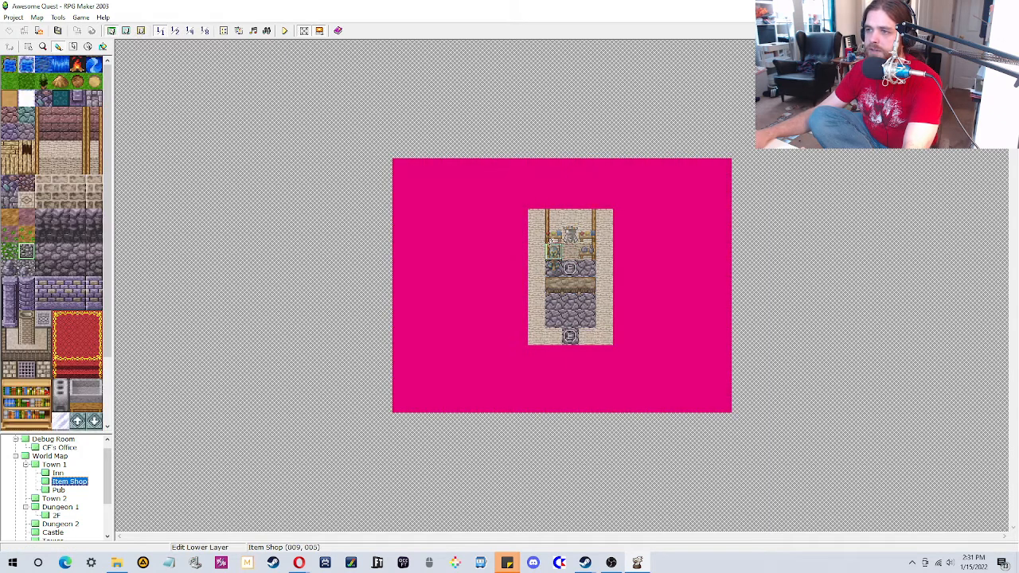
click(56, 473)
click(58, 490)
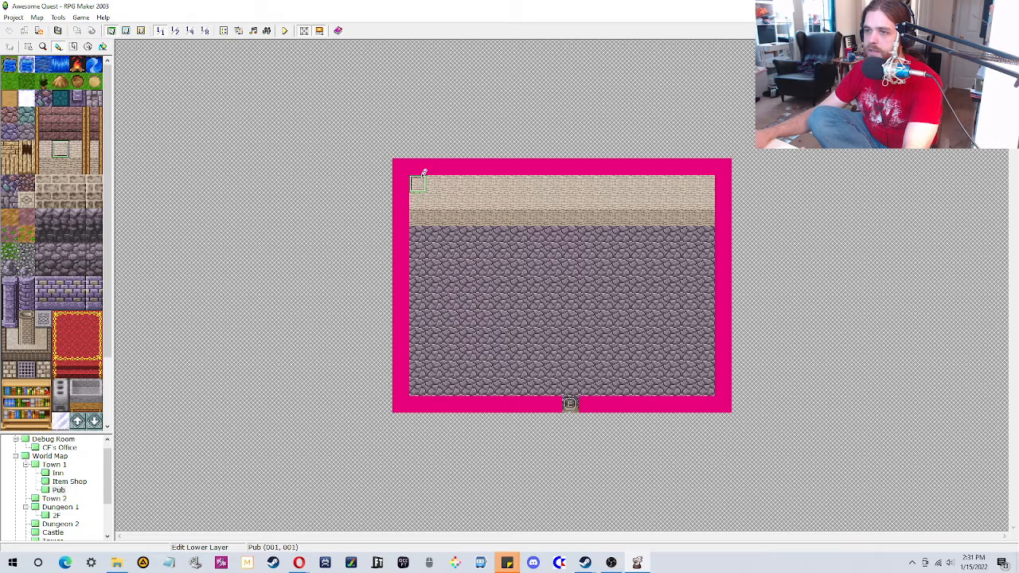
Step: Paint light brick wall tiles down both sides and along the pub's lower edge, leaving the doorway open and the outer border blank
right_drag(422, 176, 417, 212)
click(416, 203)
right_click(416, 201)
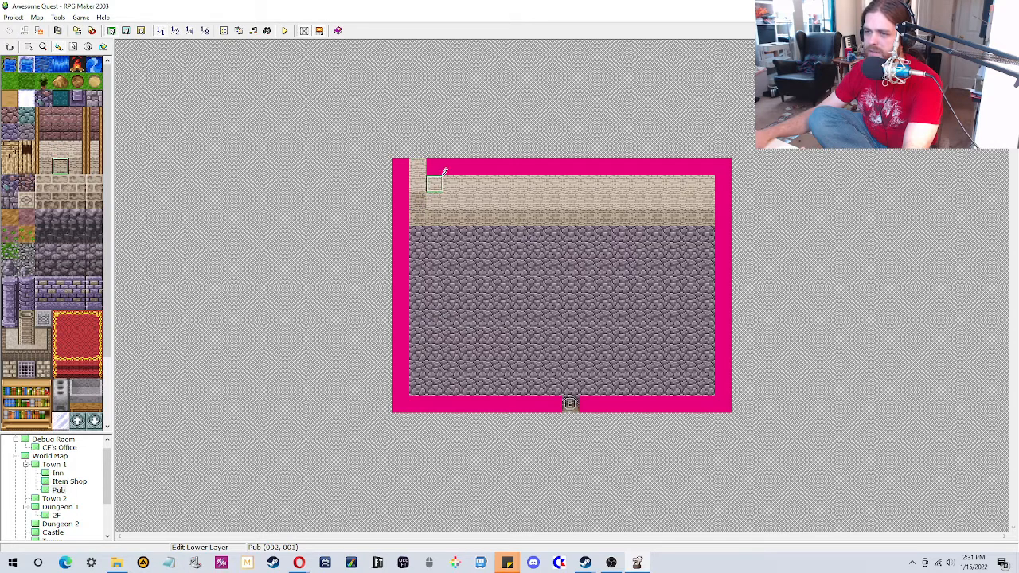
right_click(438, 169)
click(418, 169)
right_click(420, 185)
drag(420, 196, 420, 389)
drag(706, 181, 707, 390)
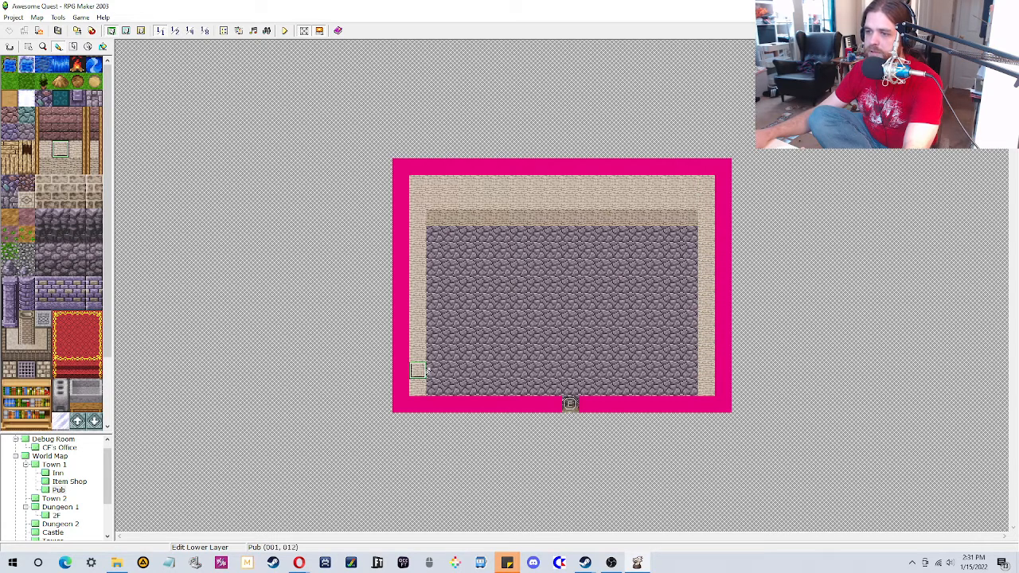
mouse_move(416, 387)
mouse_down()
mouse_move(587, 387)
mouse_move(587, 405)
mouse_move(723, 387)
mouse_up()
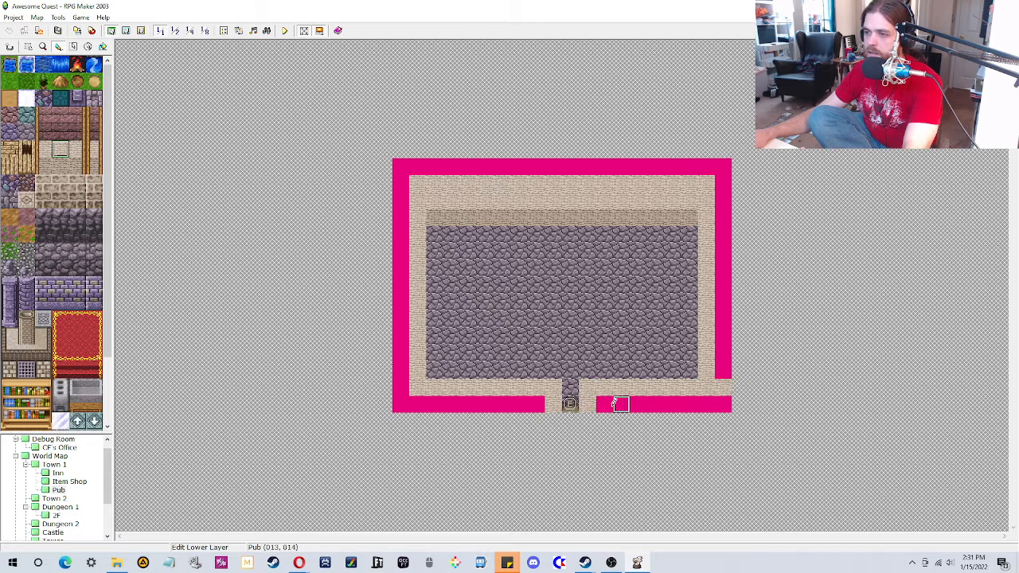
drag(614, 400, 552, 400)
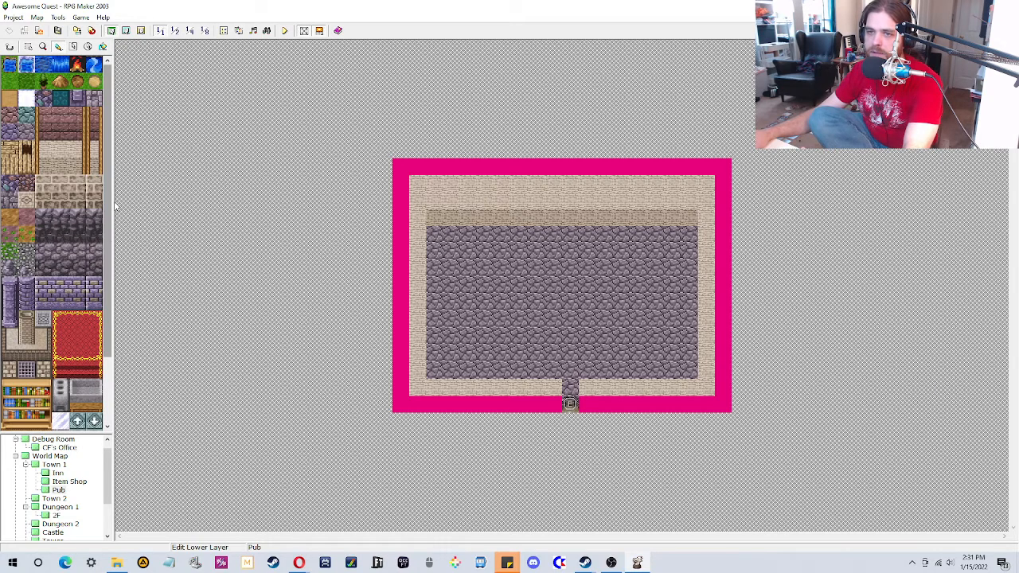
Step: Add two-tile-high wooden posts at both ends of the pub's back wall, using the edge wall tiles
click(74, 151)
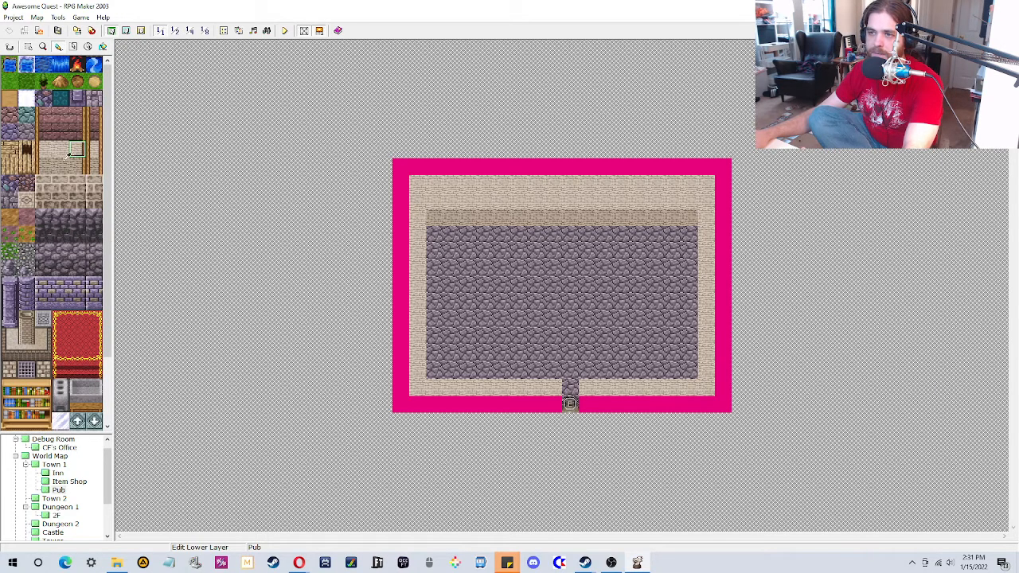
click(44, 150)
click(428, 201)
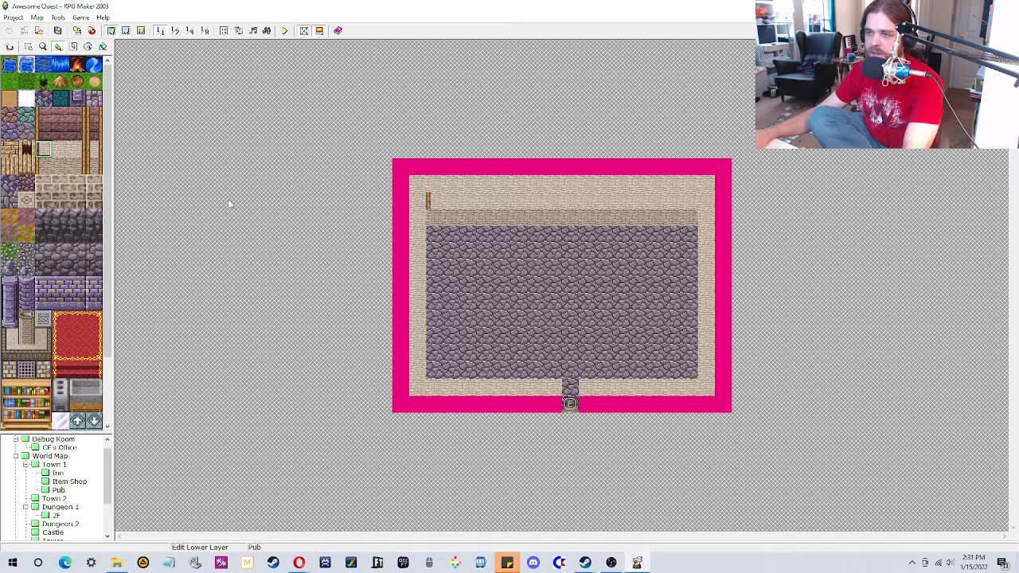
click(44, 165)
click(430, 217)
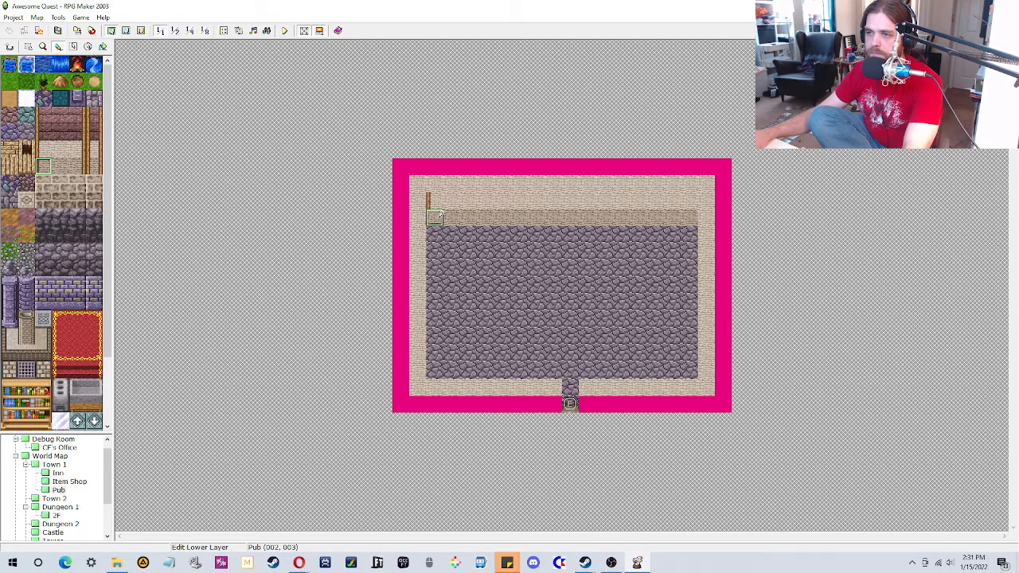
click(76, 150)
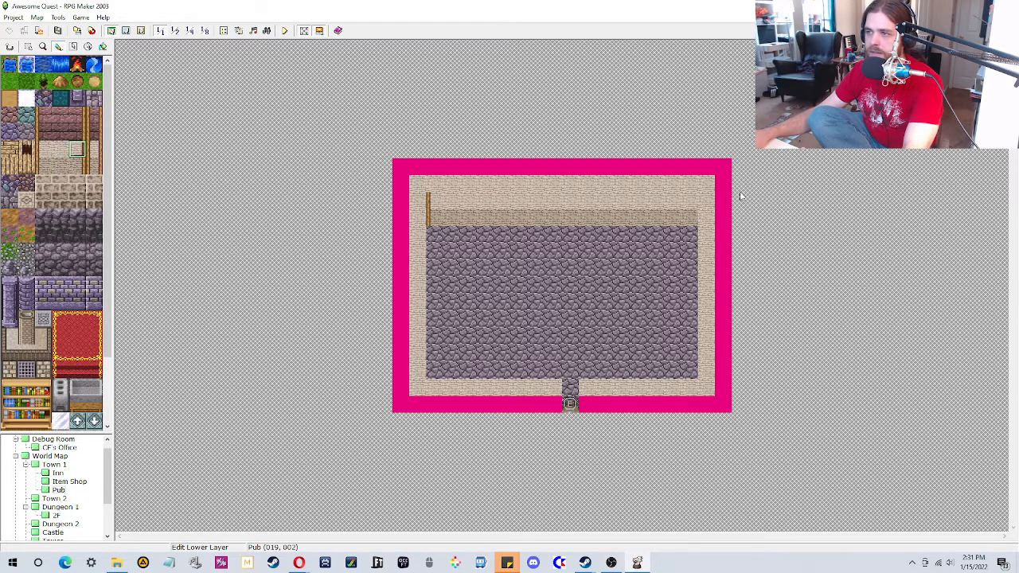
click(689, 200)
click(75, 165)
click(695, 216)
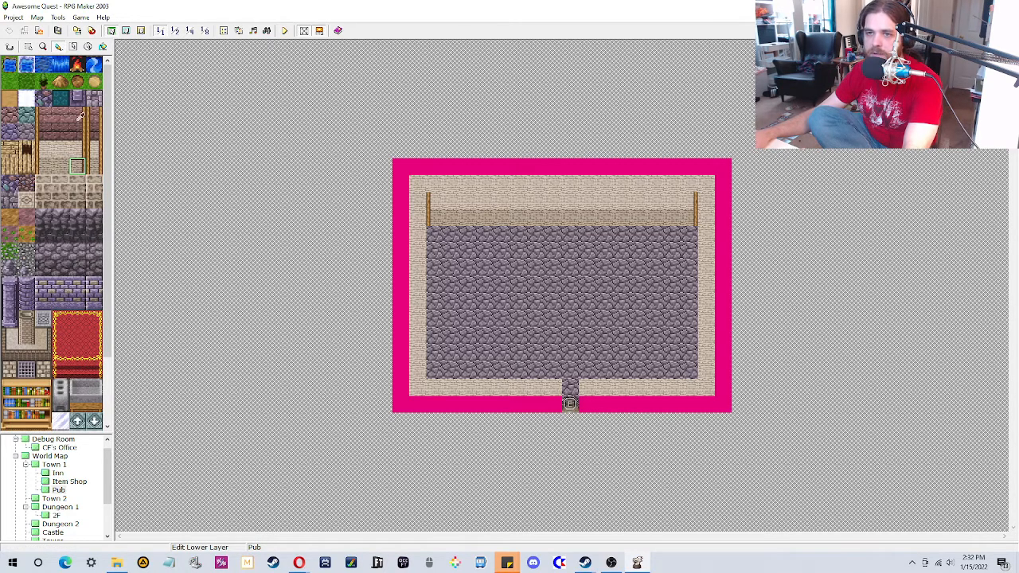
Step: Build an eight-tile wooden bar counter on the pub's upper layer, running from above the doorway to the east wall
click(126, 30)
drag(37, 368, 68, 368)
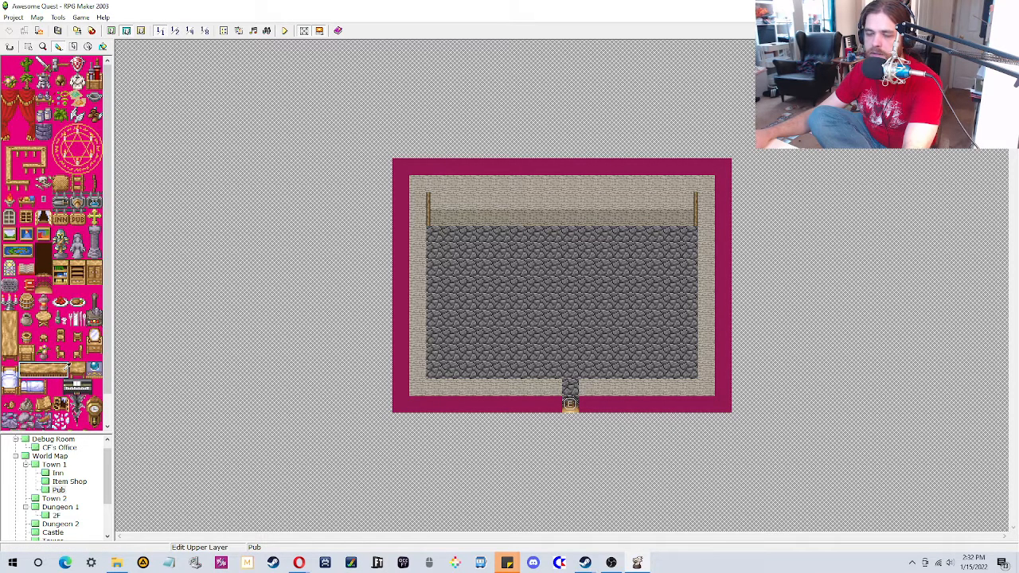
click(568, 271)
right_click(571, 270)
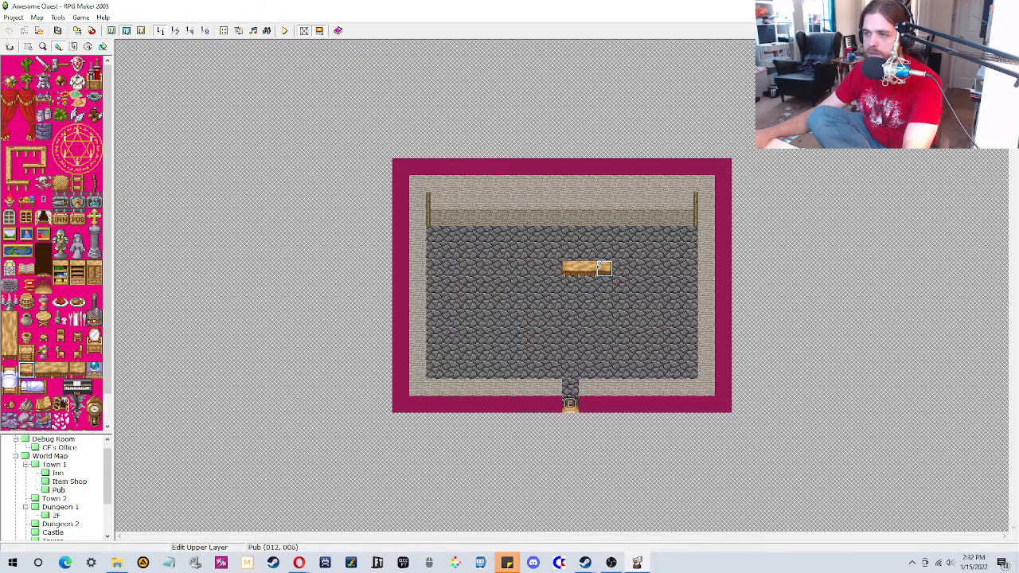
right_click(587, 267)
drag(604, 267, 690, 266)
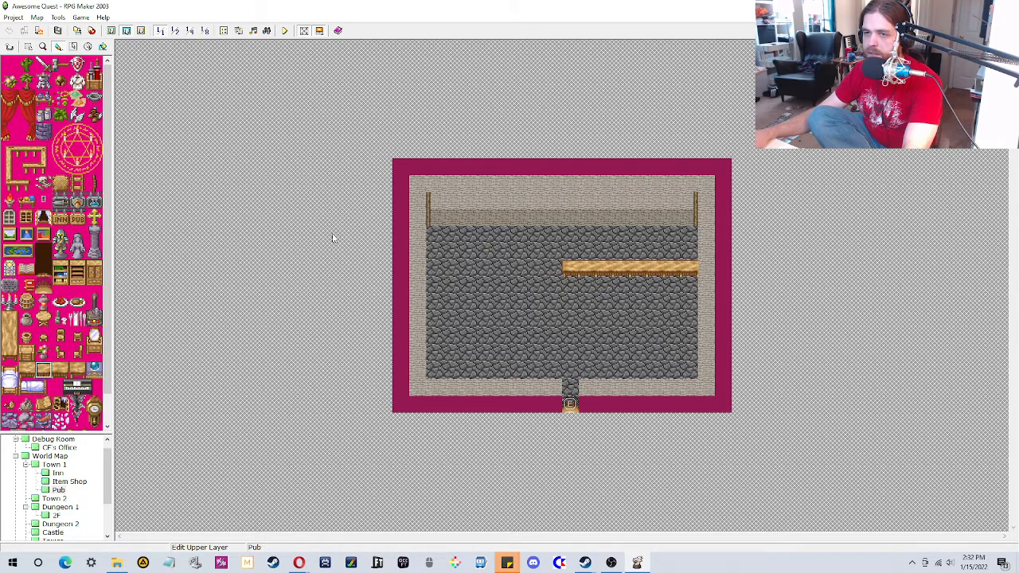
Step: Place a two-tile vertical counter piece against the back wall, above the west end of the bar counter
drag(14, 337, 12, 345)
click(12, 345)
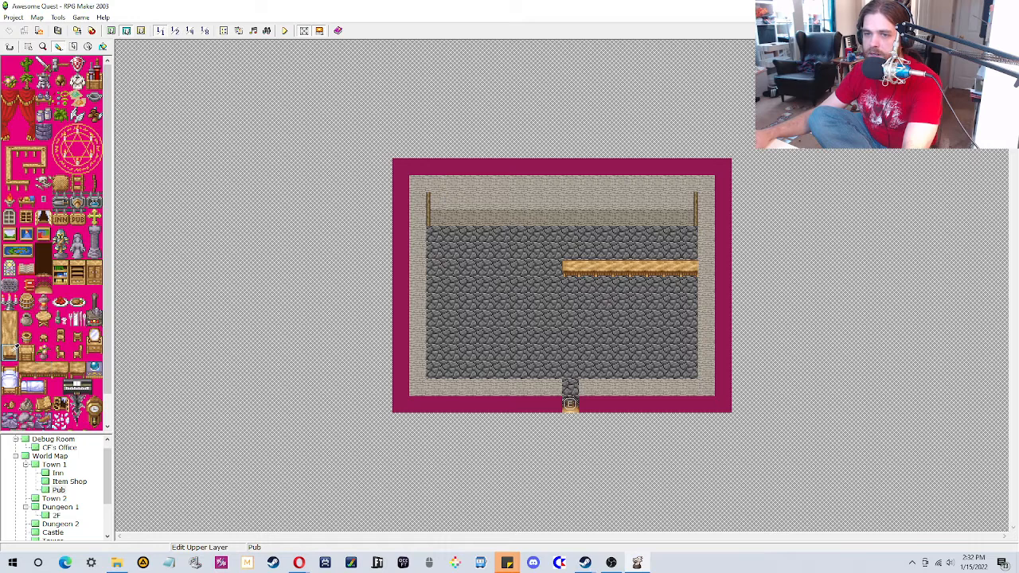
click(14, 335)
click(570, 220)
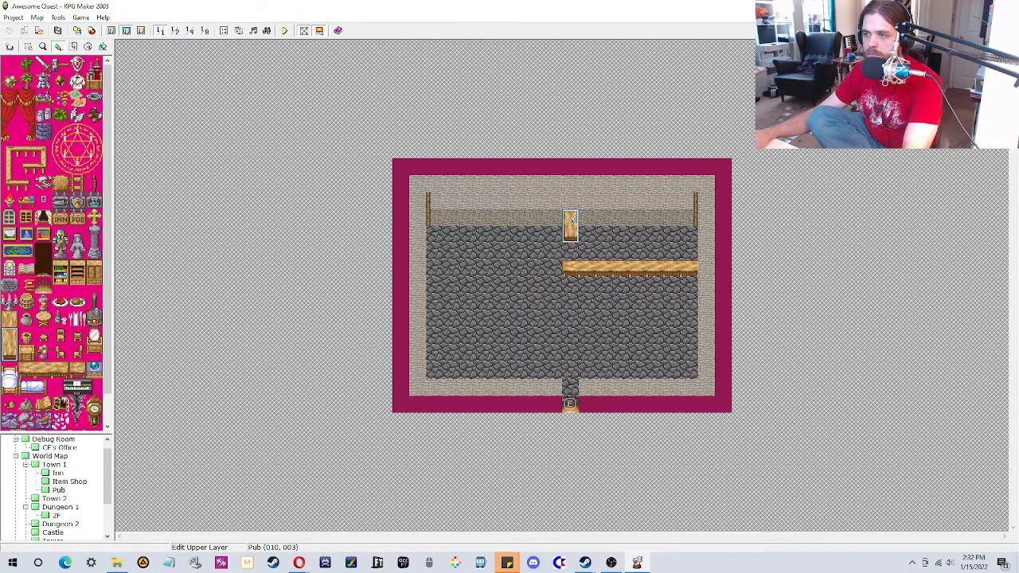
right_click(516, 271)
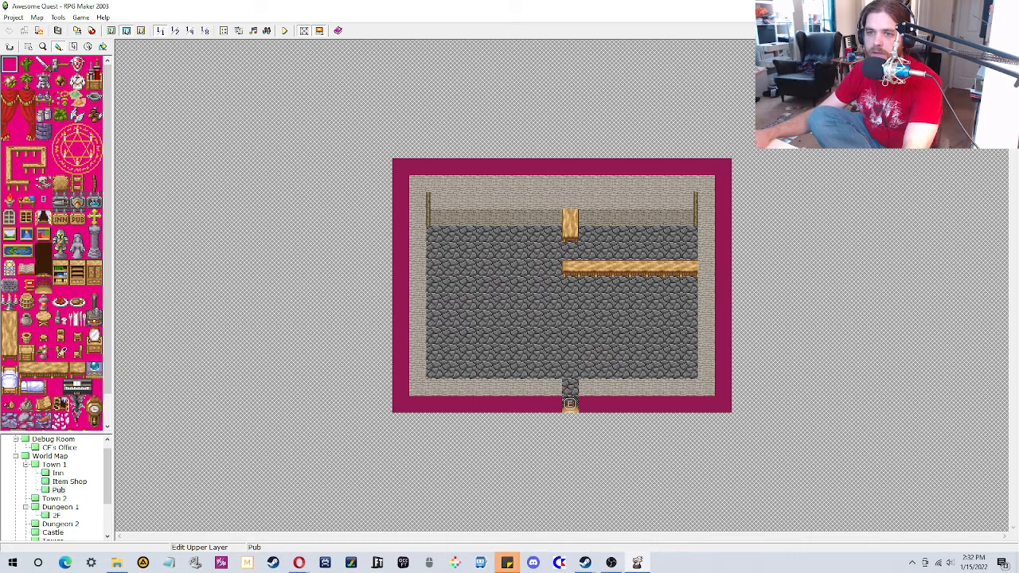
Step: Line up seven stools along the front of the bar counter, ending at the east wall
click(43, 336)
click(589, 286)
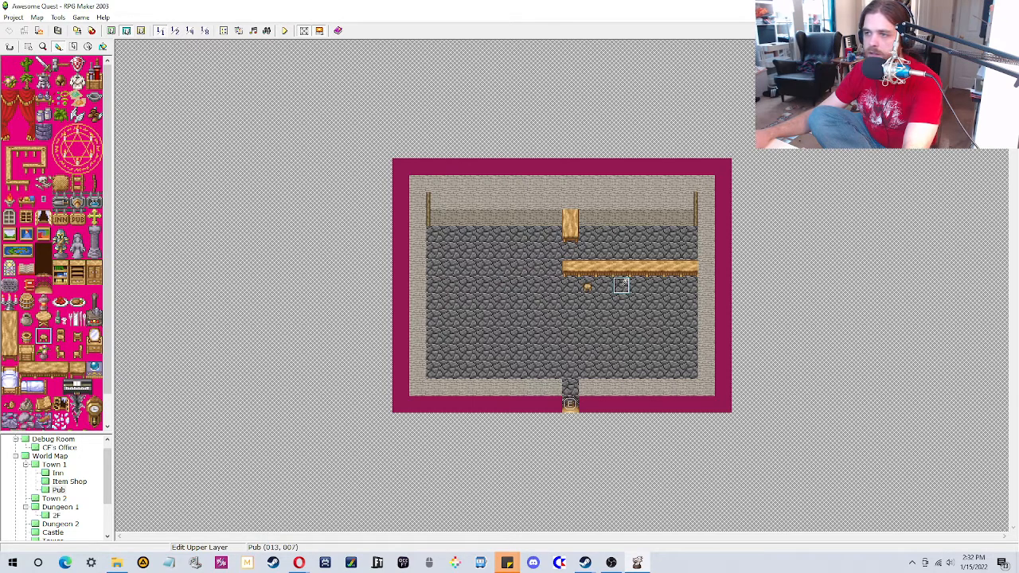
mouse_move(621, 285)
mouse_down()
mouse_move(605, 285)
mouse_move(689, 285)
mouse_up()
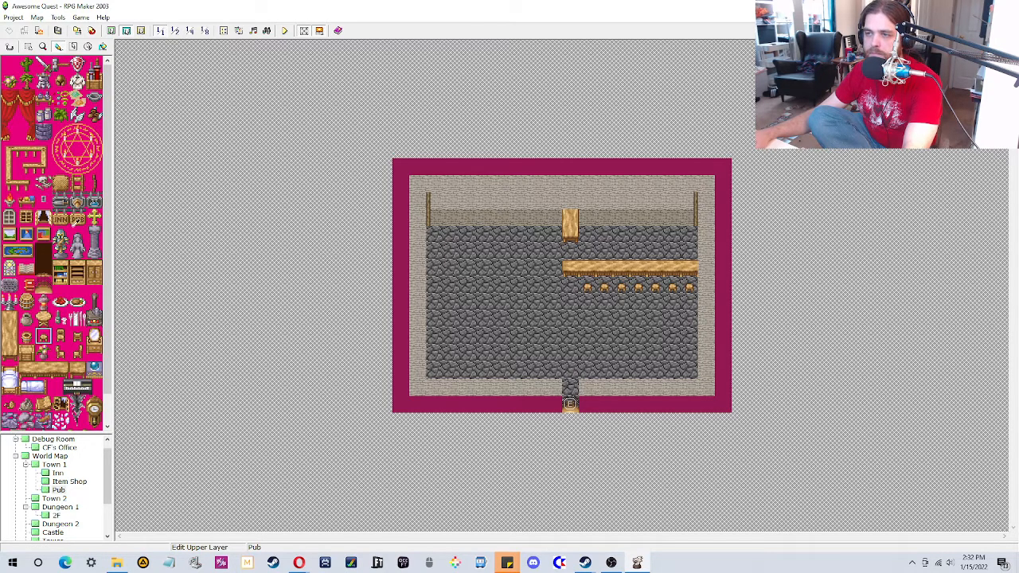
Step: Place two two-tile-high dark doorways on the pub's back wall, one on each side of the vertical counter piece
drag(43, 248, 43, 267)
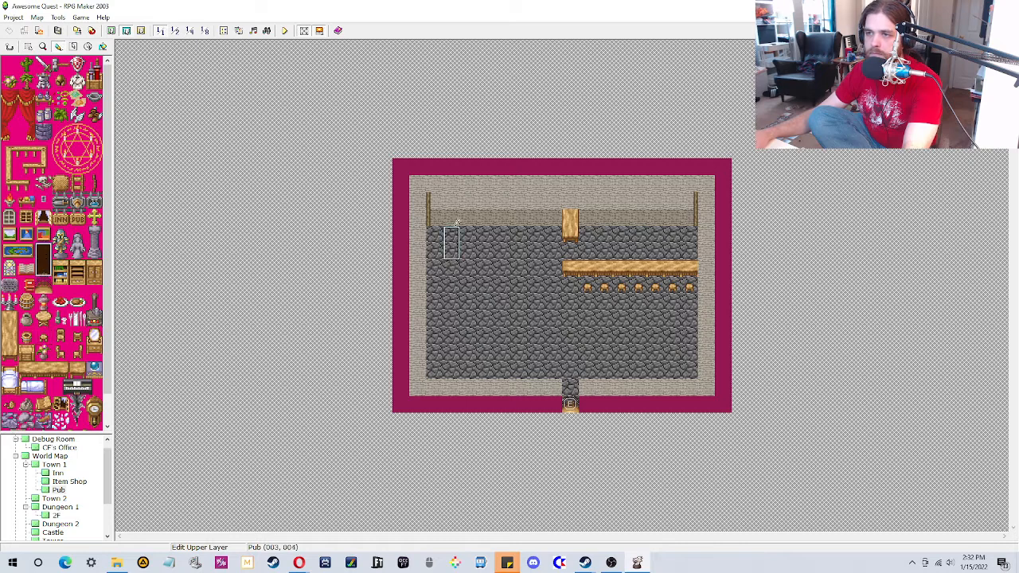
click(525, 202)
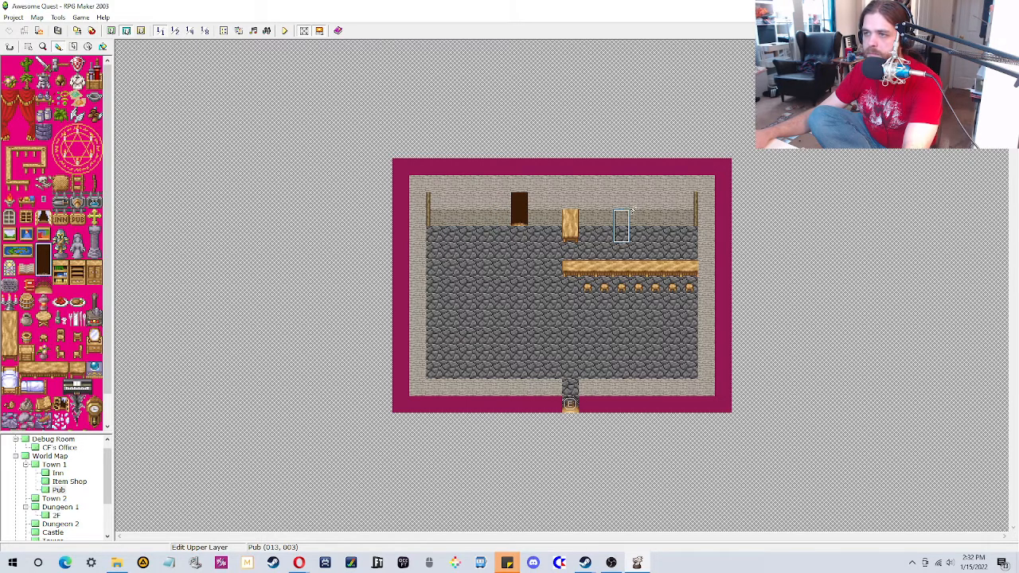
click(603, 205)
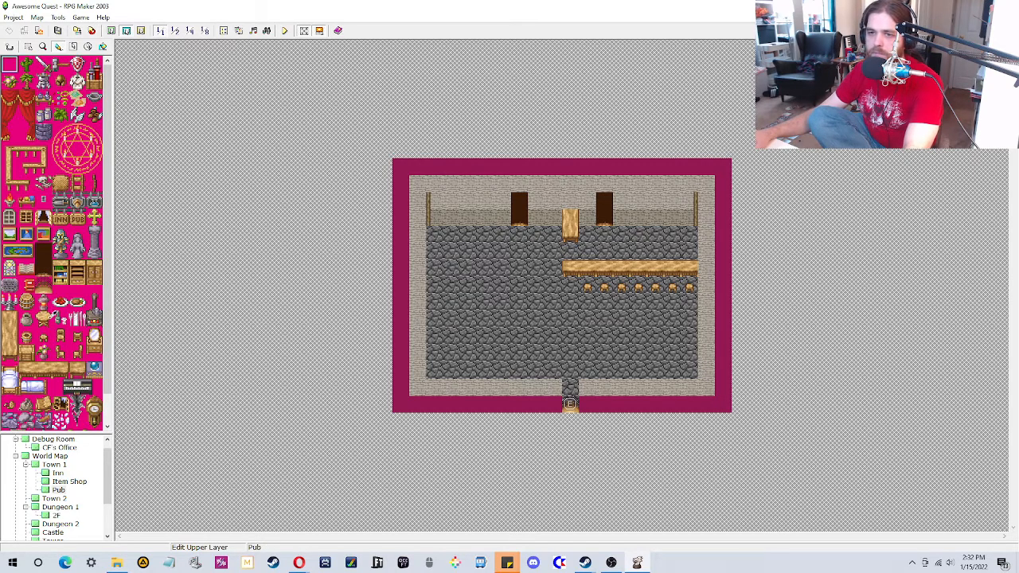
Step: Place five round wooden tables: one on each side of the entrance by the front wall and three in the pub's west half
click(43, 319)
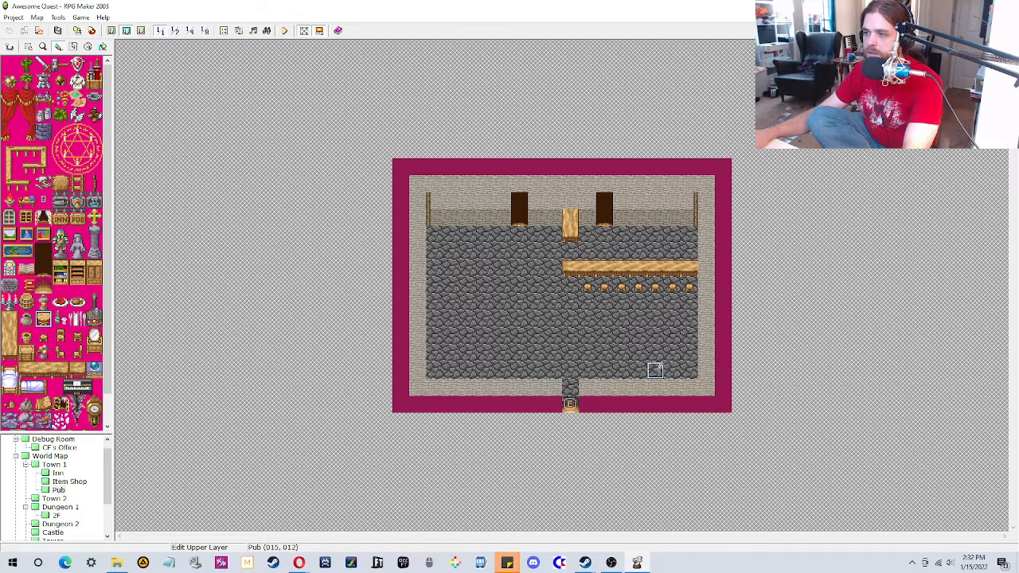
click(655, 368)
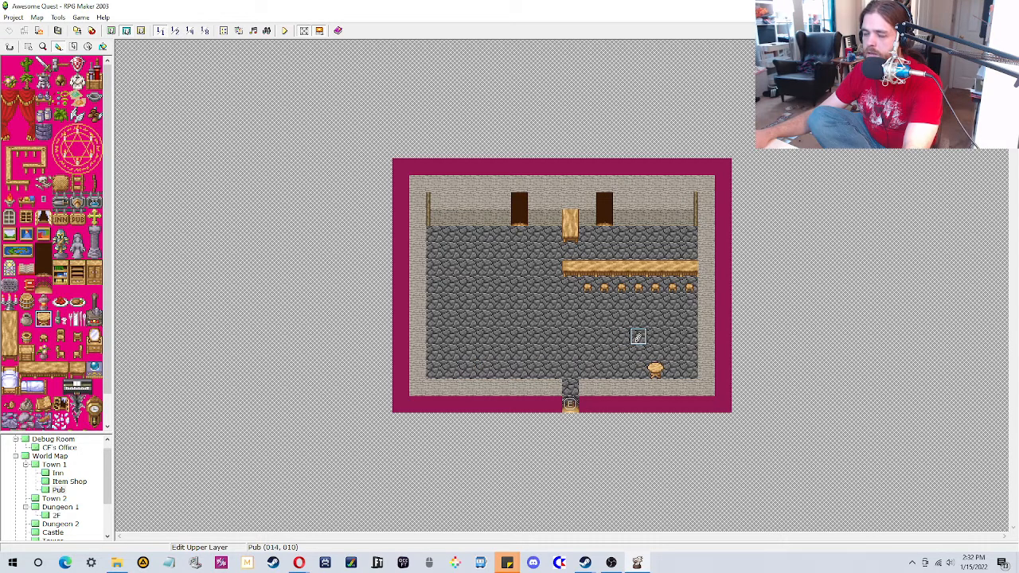
click(503, 369)
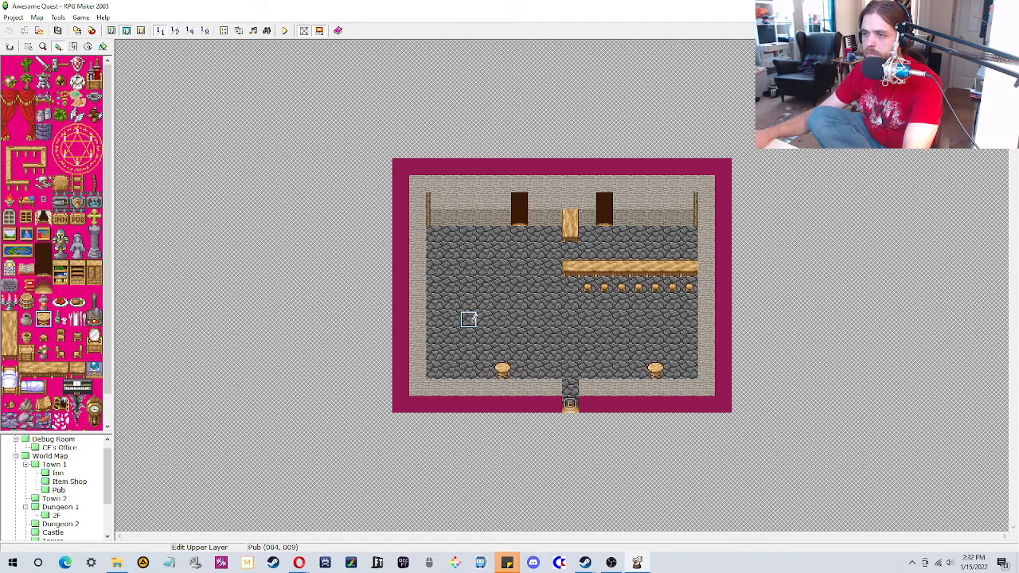
click(469, 318)
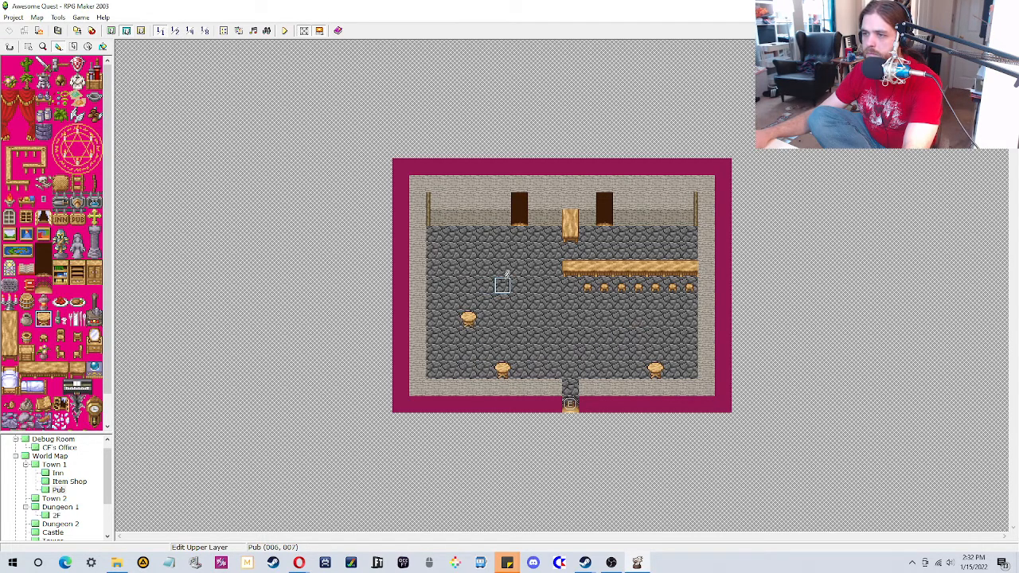
click(536, 318)
click(468, 267)
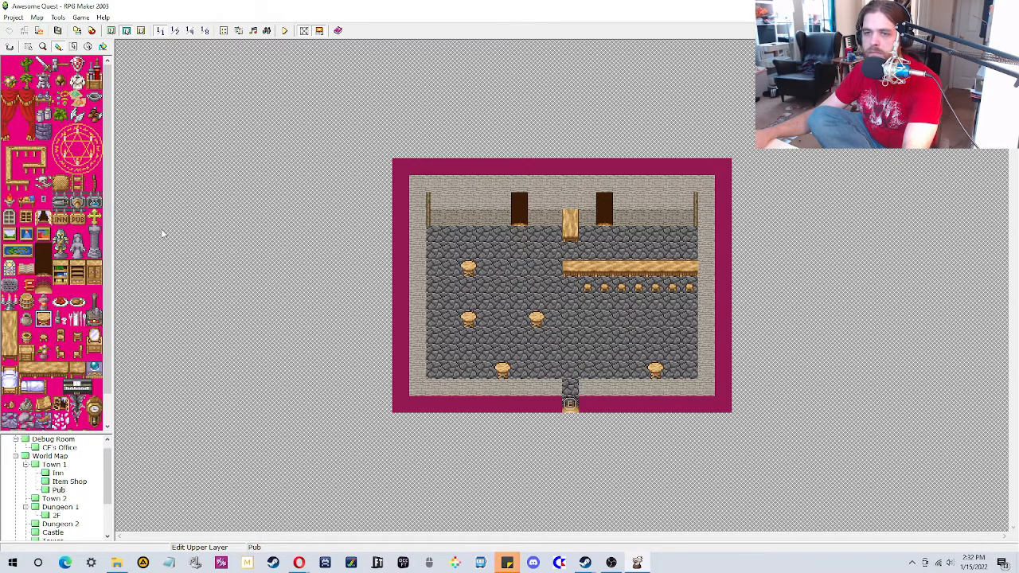
Step: Place a chair on the west side of each of the five tables and remove the misplaced extra chairs
click(60, 353)
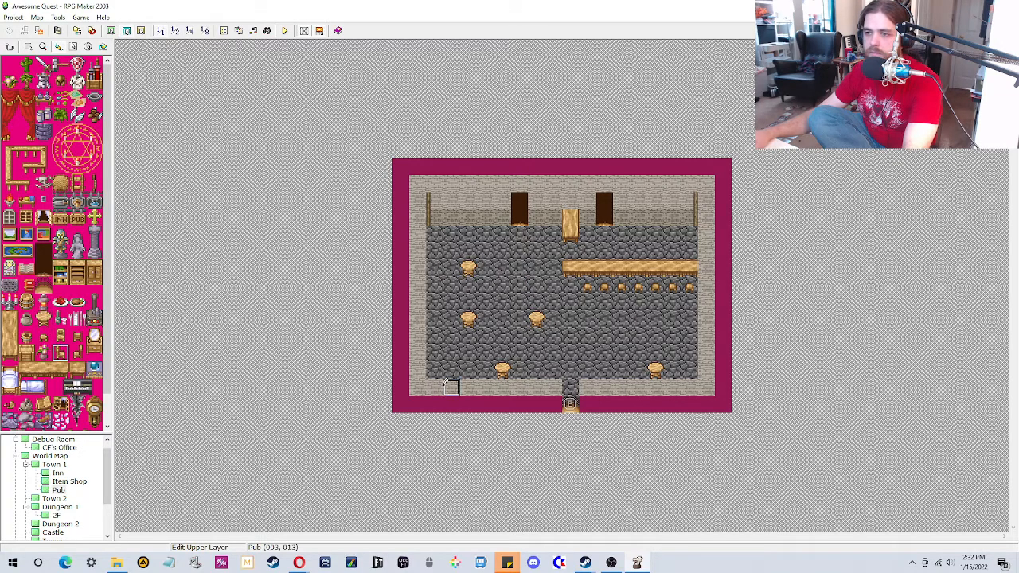
click(452, 319)
click(485, 370)
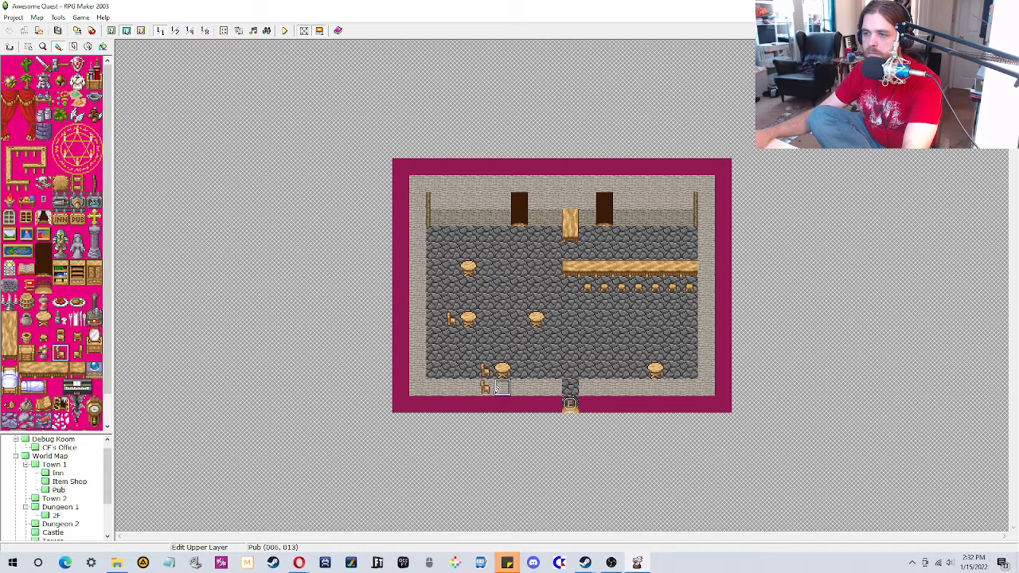
right_click(451, 356)
right_click(451, 319)
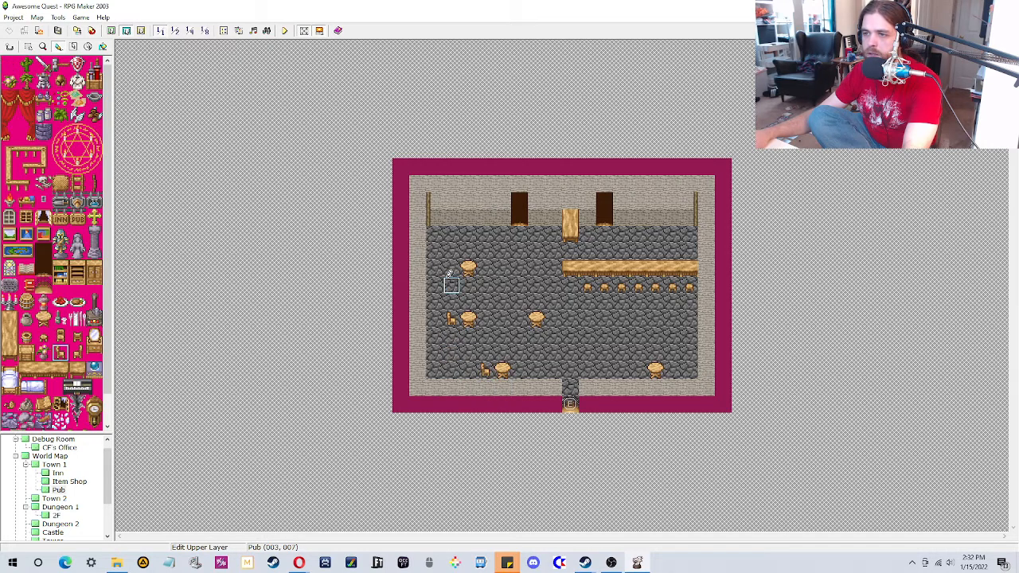
click(452, 287)
click(449, 270)
right_click(468, 286)
click(452, 287)
right_click(452, 269)
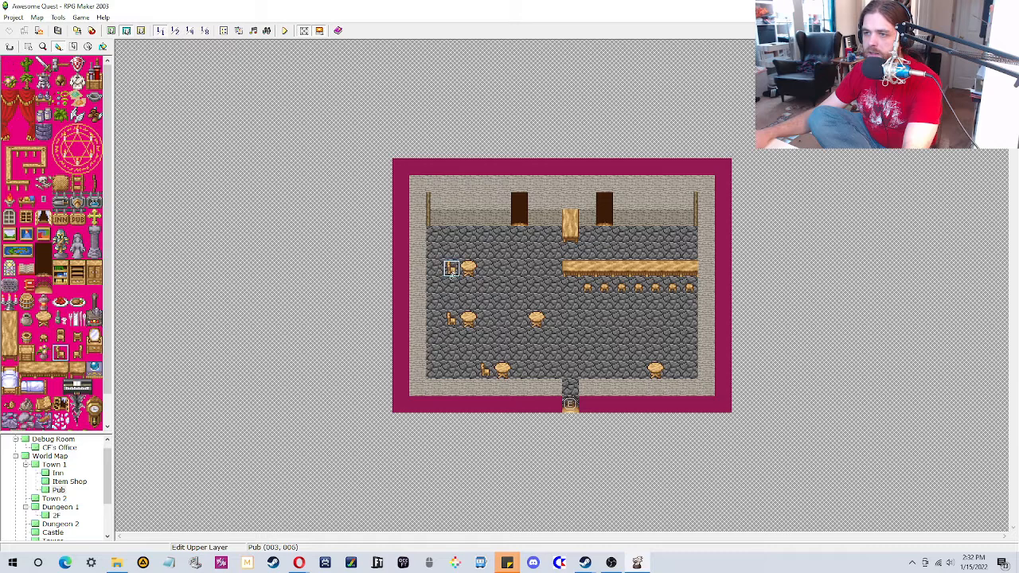
click(520, 319)
click(638, 370)
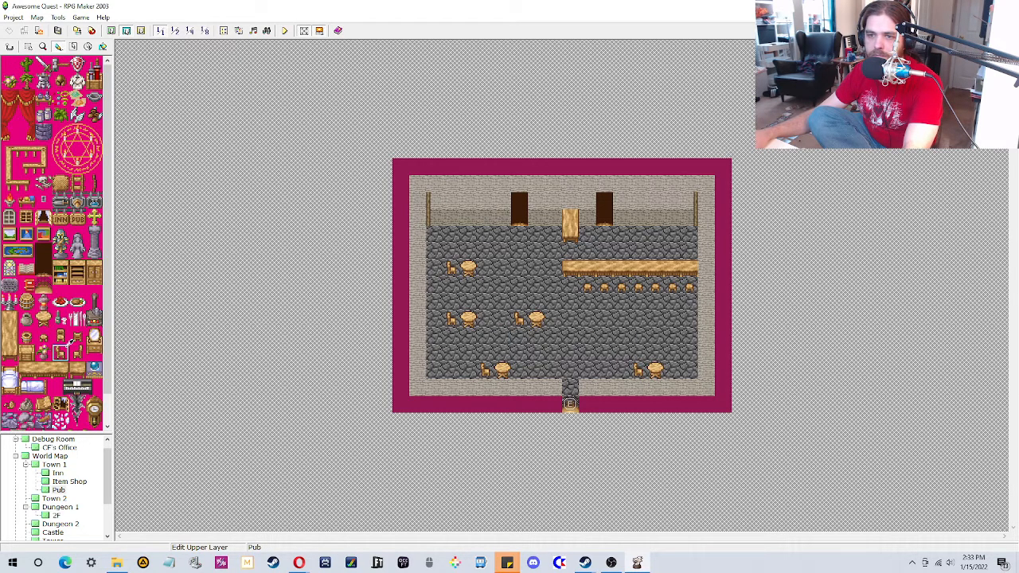
Step: Place a facing chair on the east side of each of the five tables and save the map
click(77, 353)
click(556, 319)
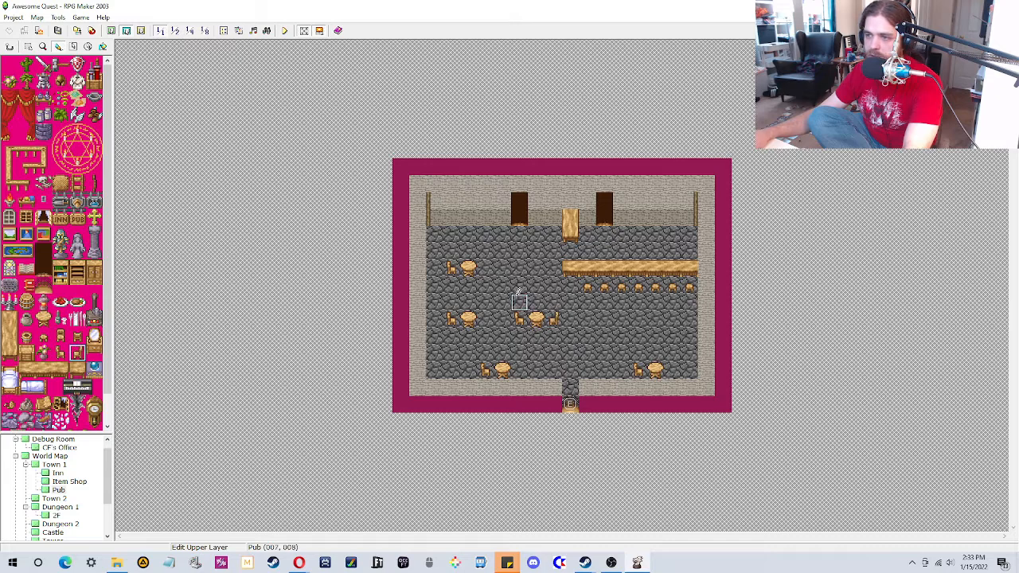
click(519, 371)
click(673, 371)
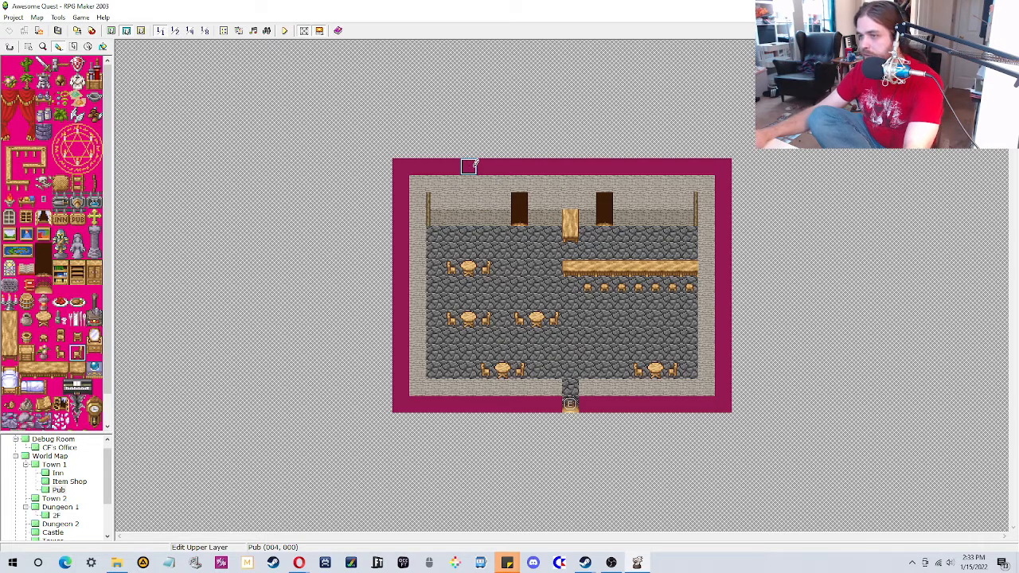
click(76, 30)
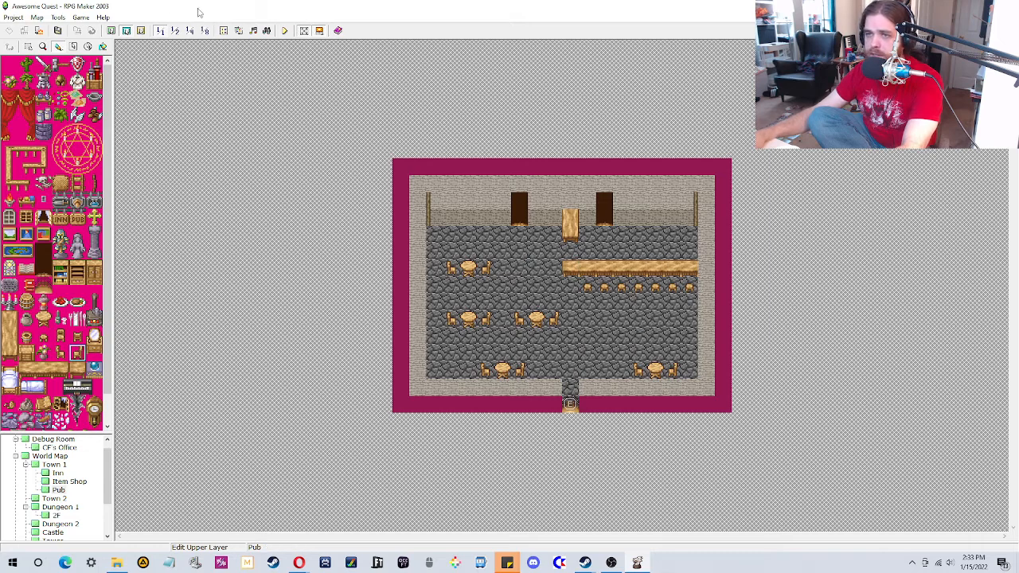
Step: Create an event behind the bar counter at (013, 005) and give it the bald man graphic from People4
click(141, 30)
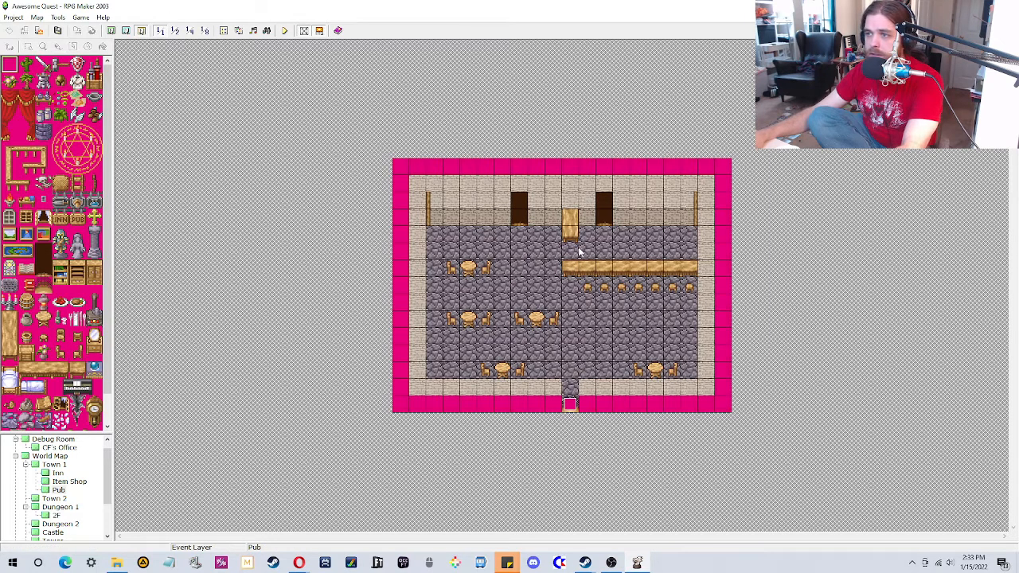
double_click(625, 251)
click(310, 340)
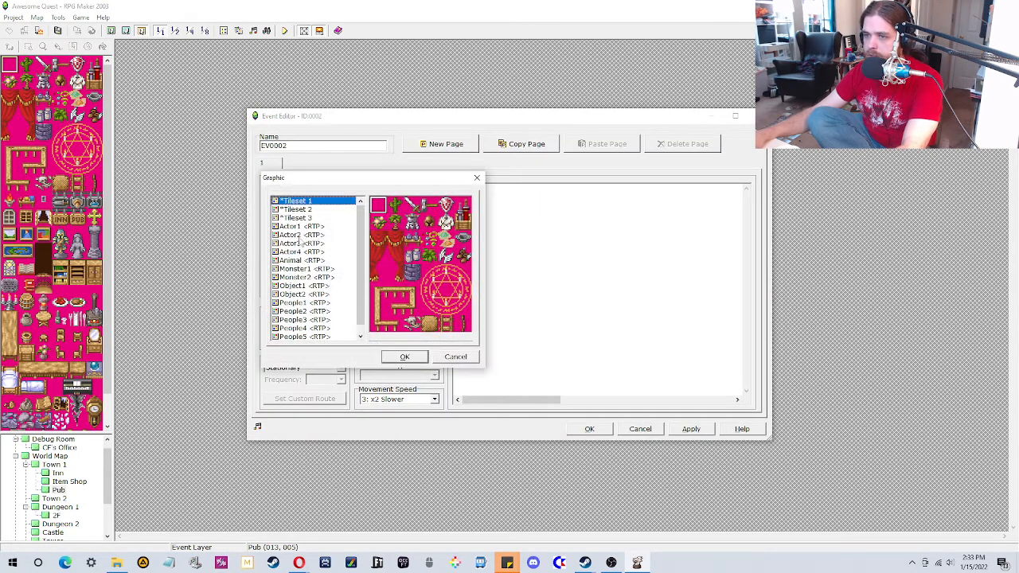
scroll(302, 255, down, 2)
click(300, 295)
click(300, 303)
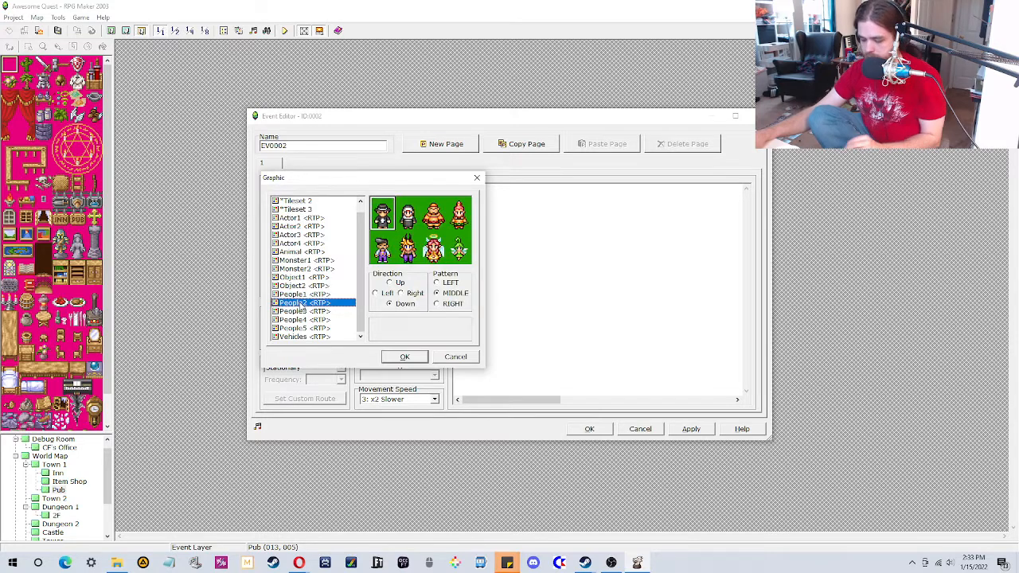
key(Down)
key(Down)
key(Down)
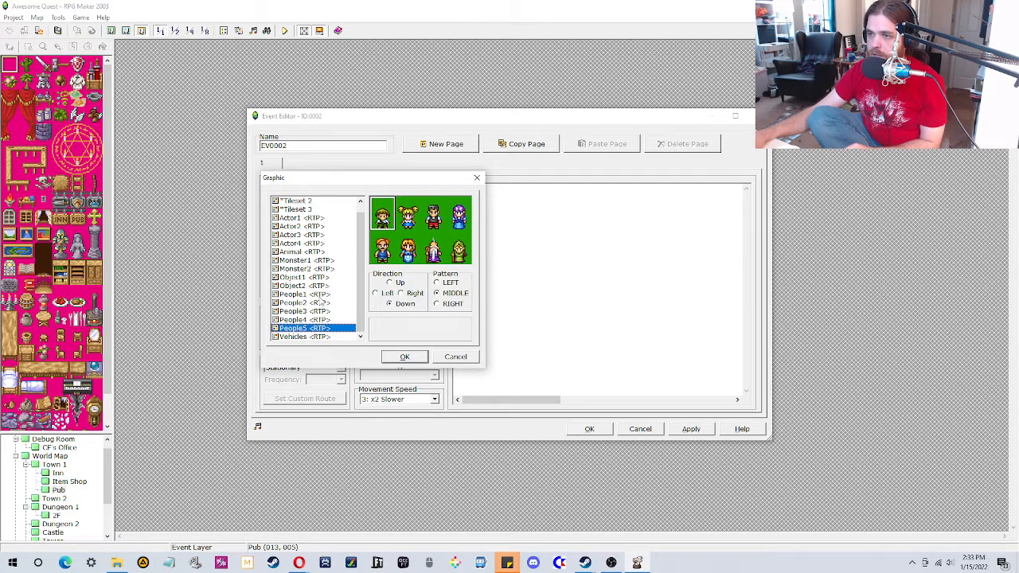
key(Down)
key(Up)
key(Up)
click(436, 223)
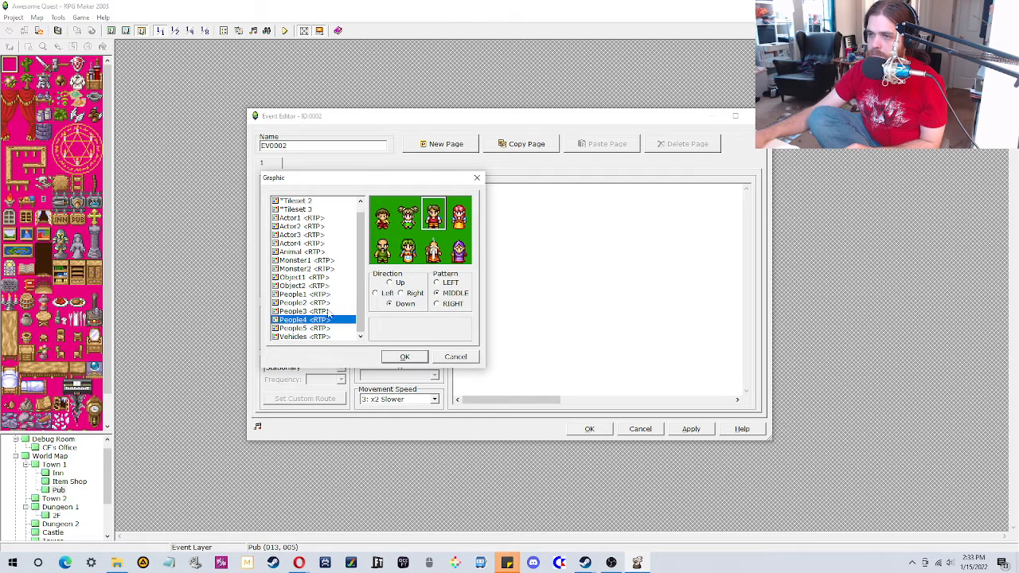
click(383, 253)
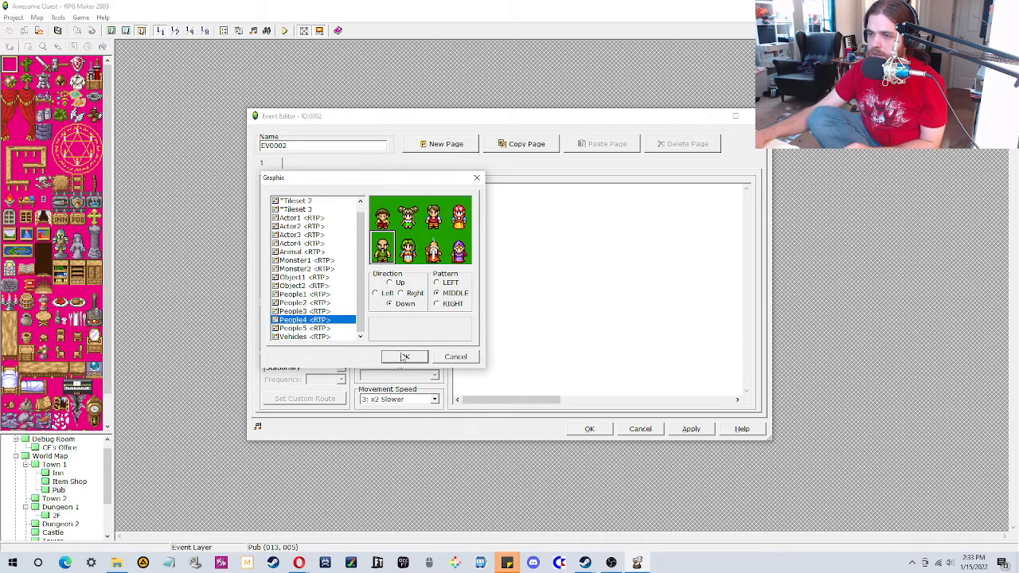
click(405, 356)
Step: Name the new event Bartender and accept its settings
double_click(333, 147)
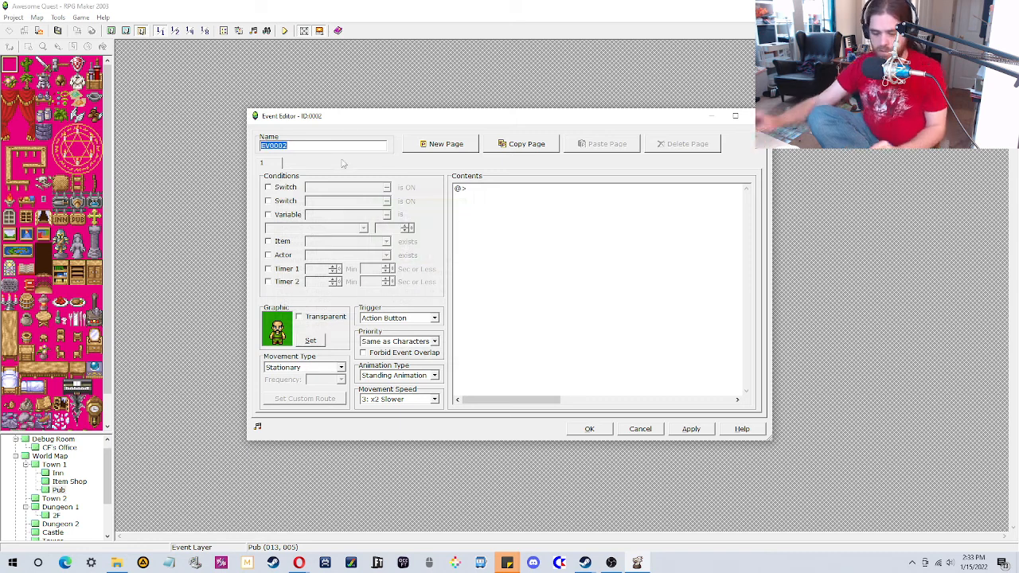
text(Bartende)
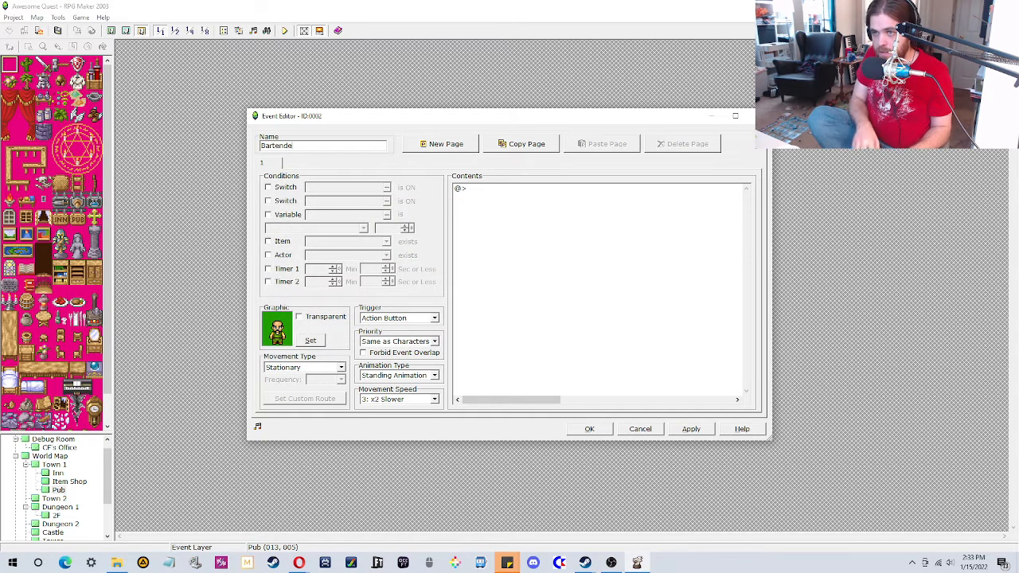
text(r)
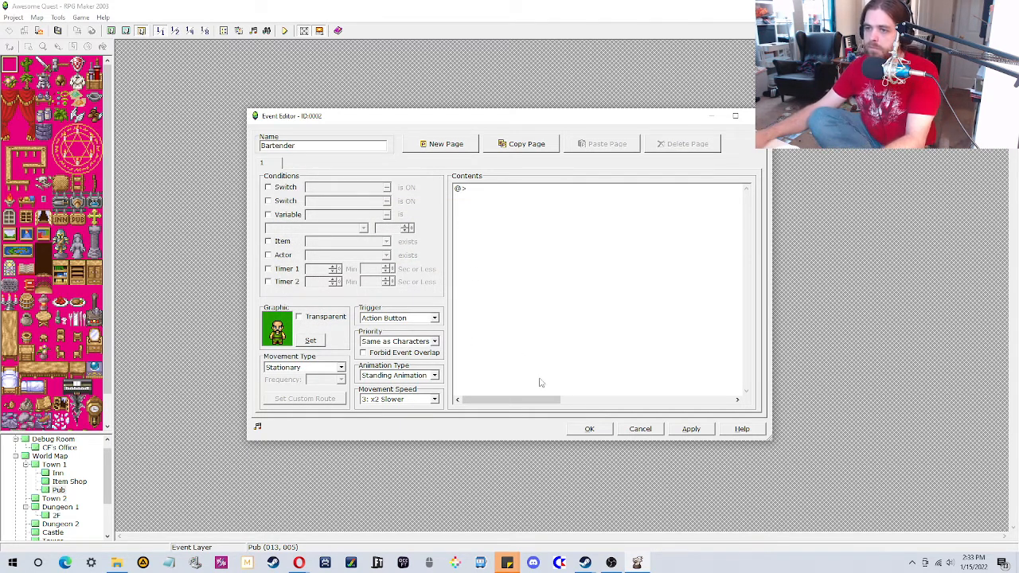
click(589, 429)
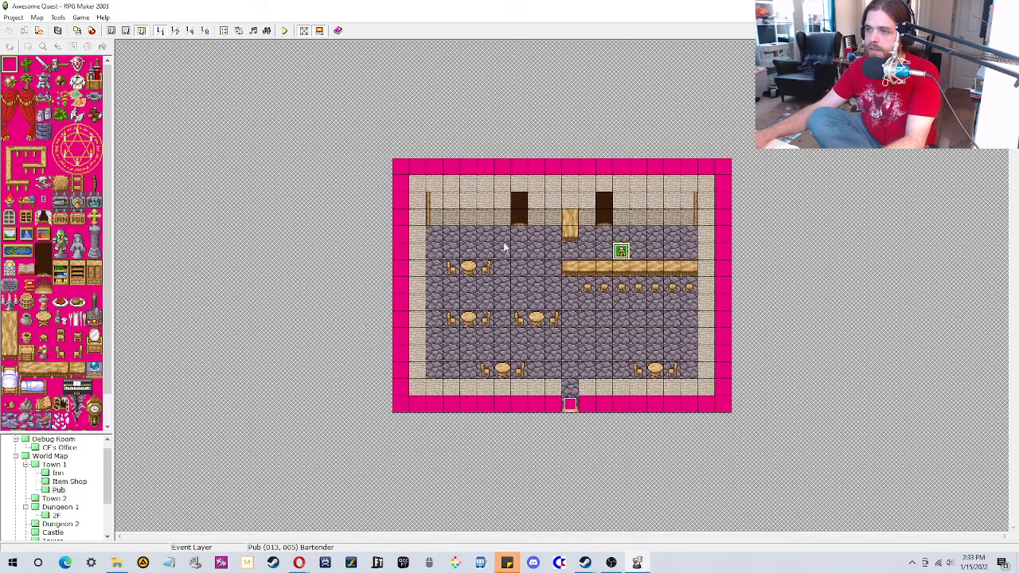
Step: Create an event on the pub's doorway at tile (007, 003) with no graphic and a Player Touch trigger
double_click(517, 221)
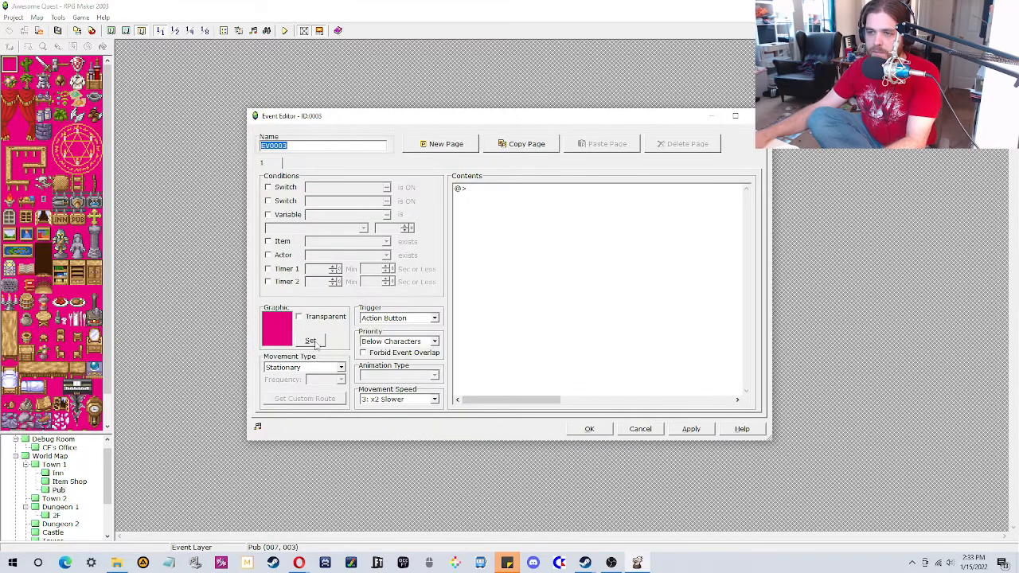
click(311, 340)
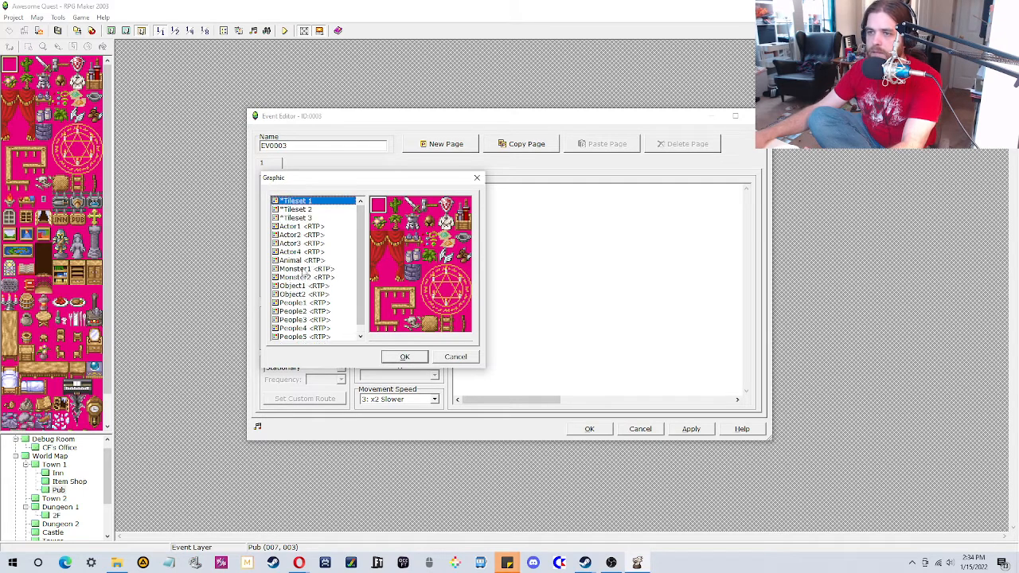
click(405, 359)
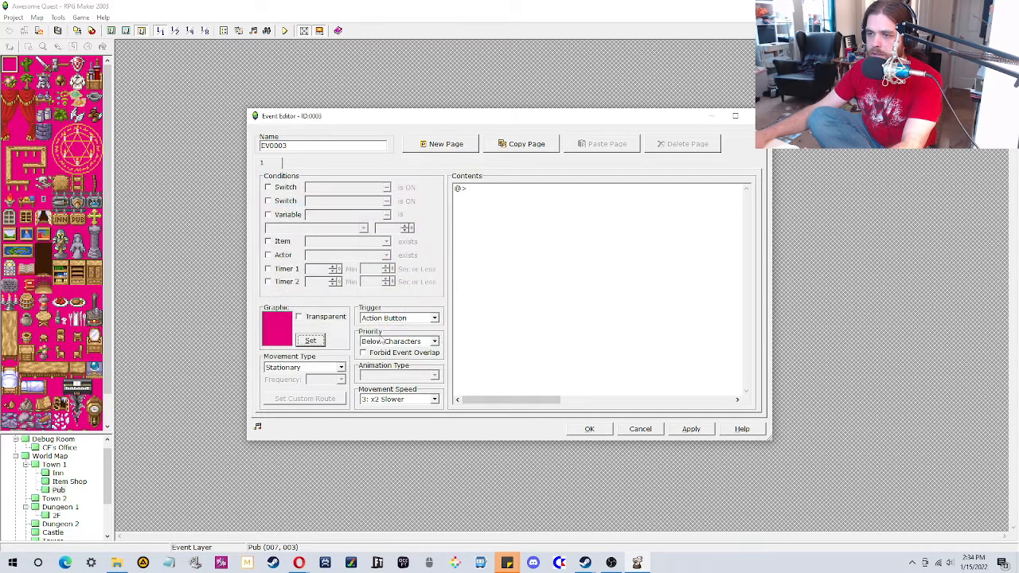
click(380, 321)
click(379, 333)
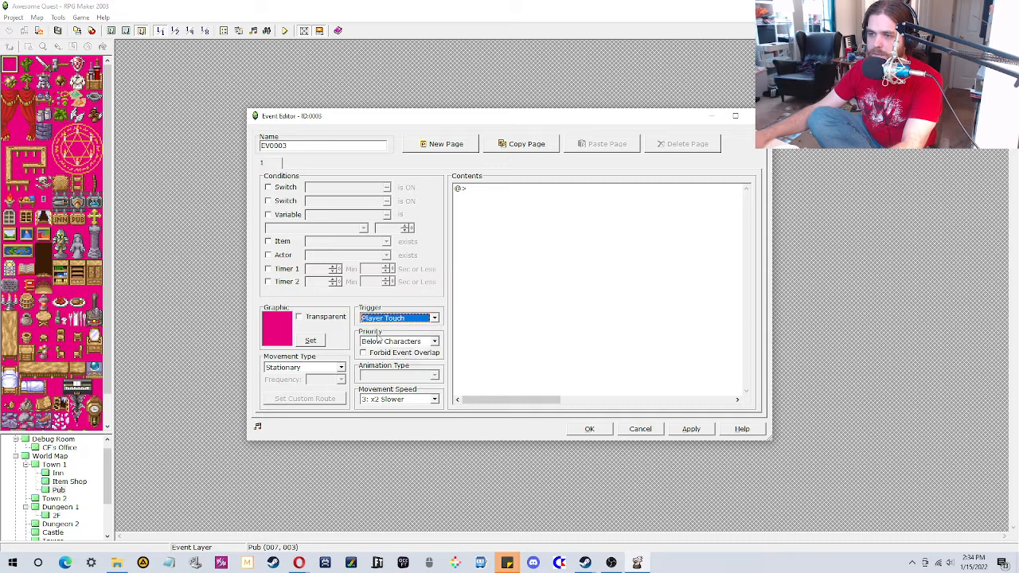
Step: Add a Set Move Route command to the event that makes the Bartender turn left
click(475, 191)
double_click(475, 189)
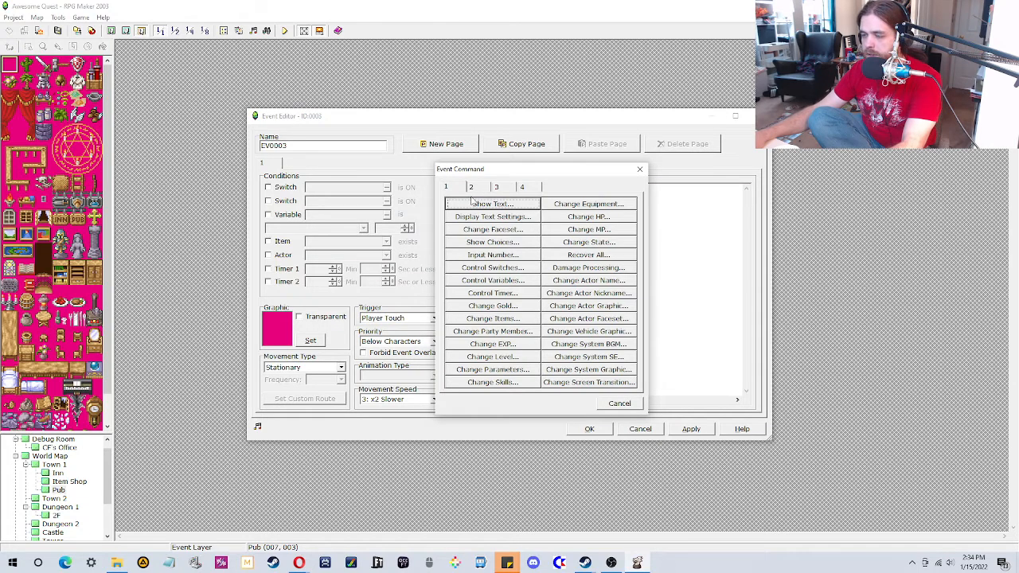
click(513, 188)
click(522, 186)
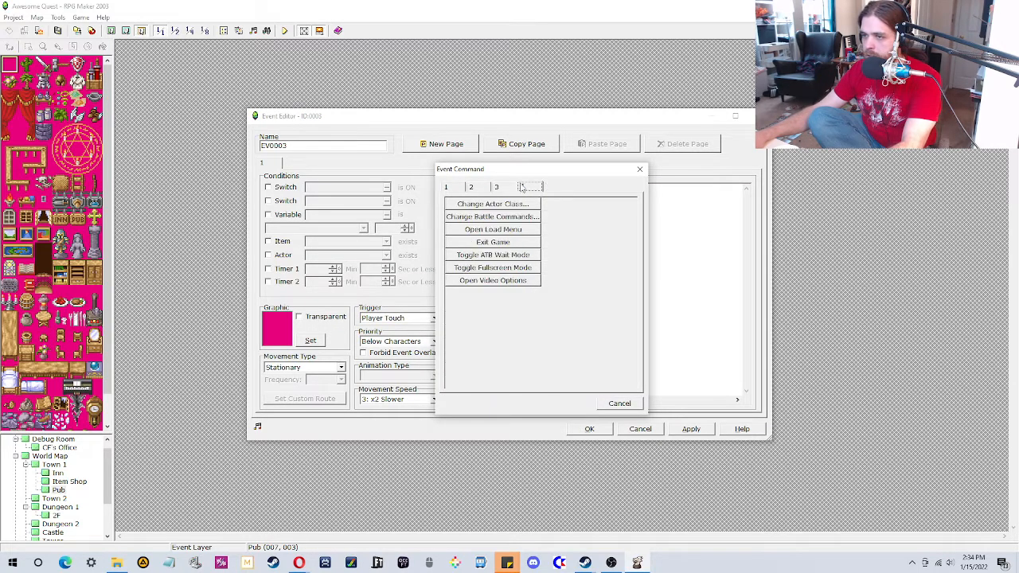
click(497, 187)
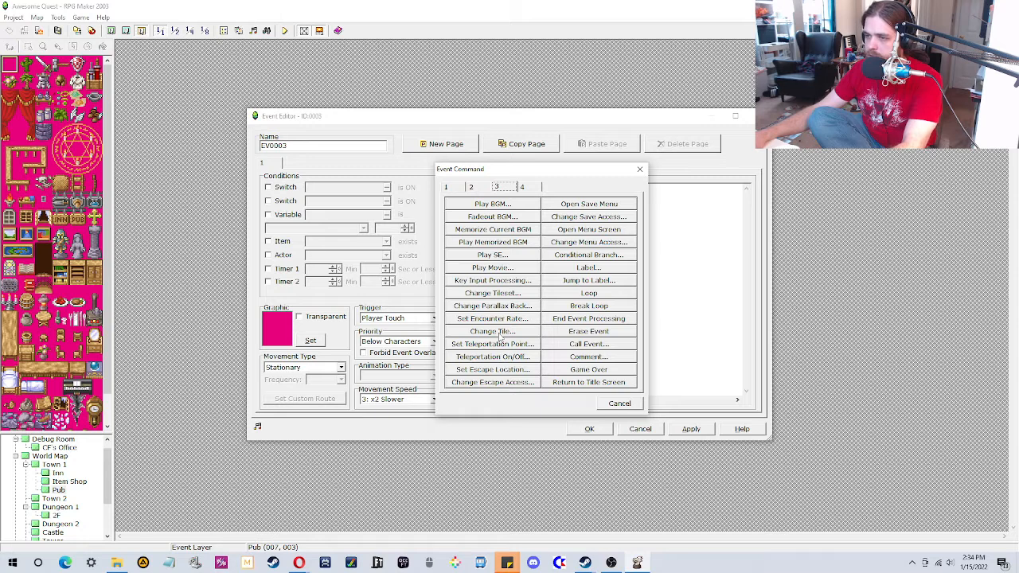
click(472, 187)
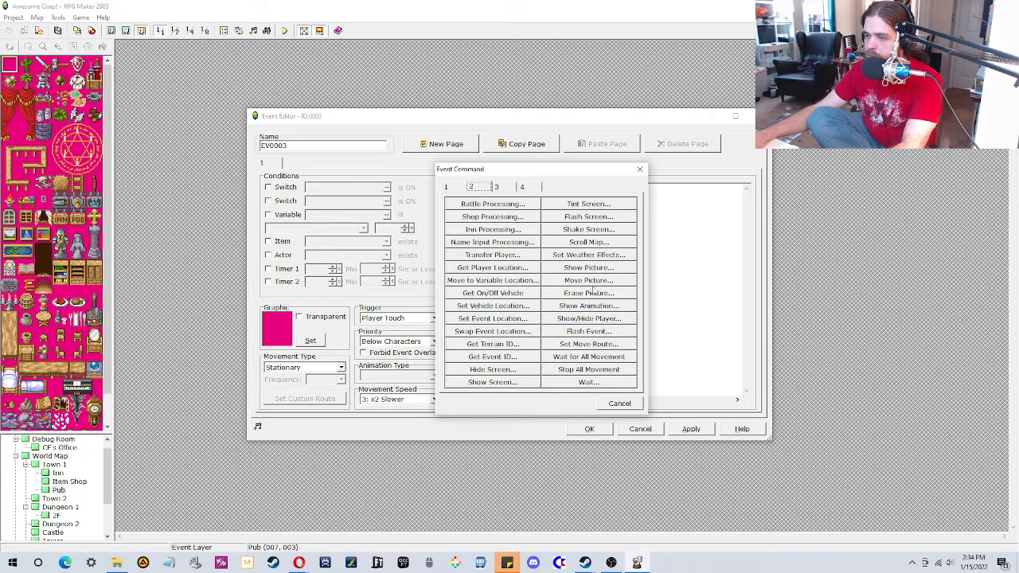
click(589, 344)
click(342, 192)
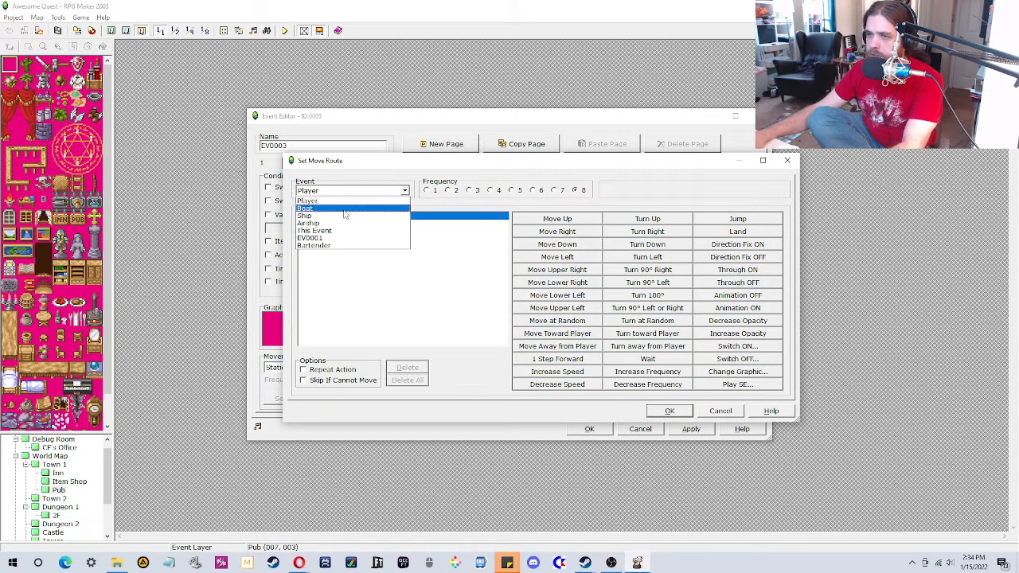
click(318, 246)
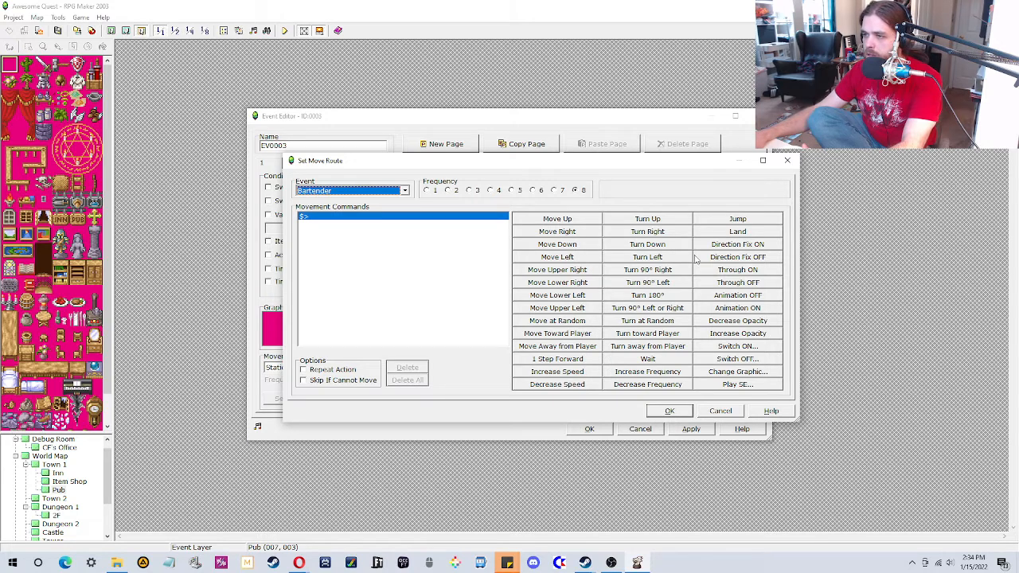
click(645, 257)
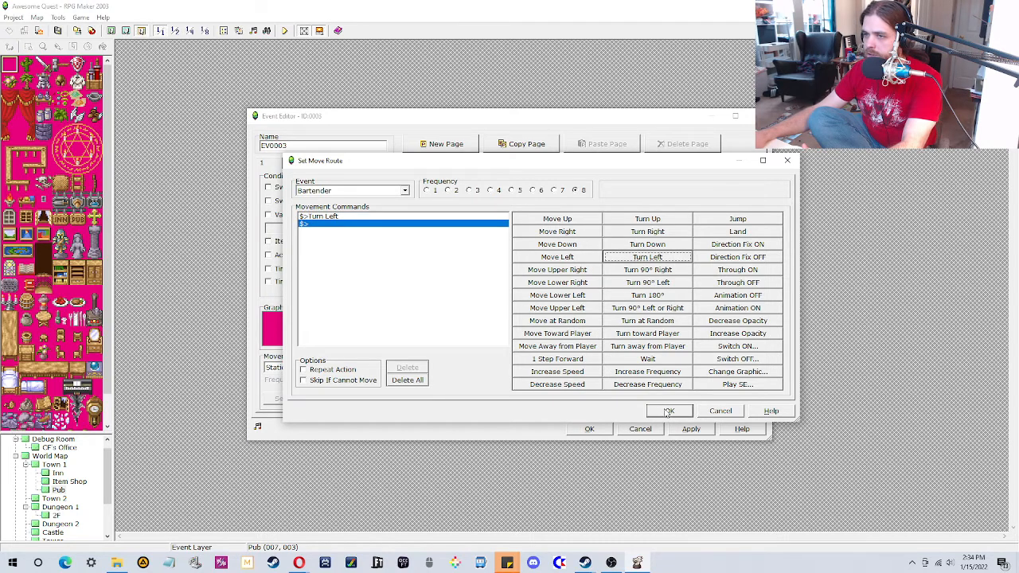
click(669, 412)
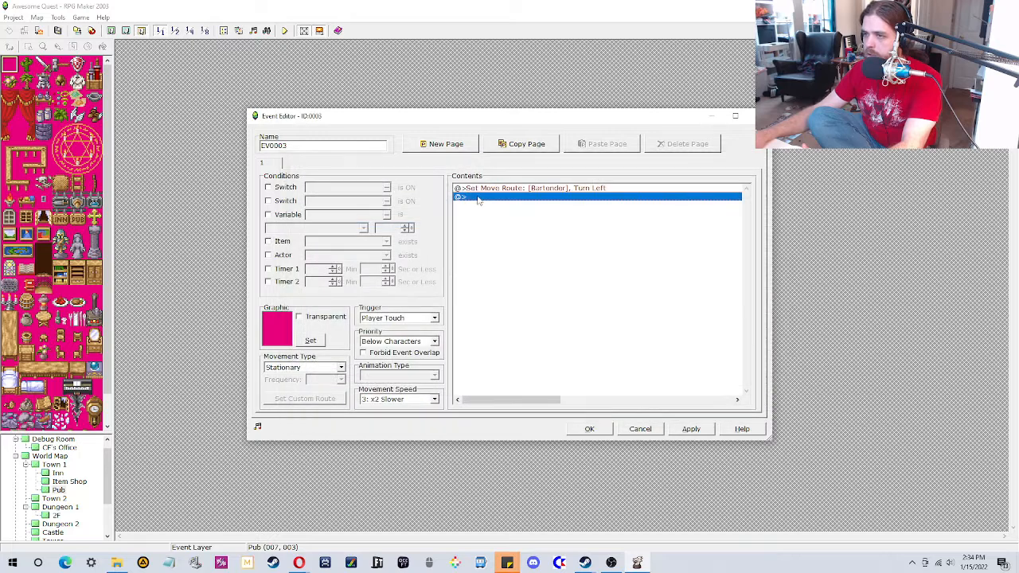
Step: Add a Show Text command below the move route reading "Stay out of the back please."
double_click(479, 199)
click(448, 188)
click(480, 204)
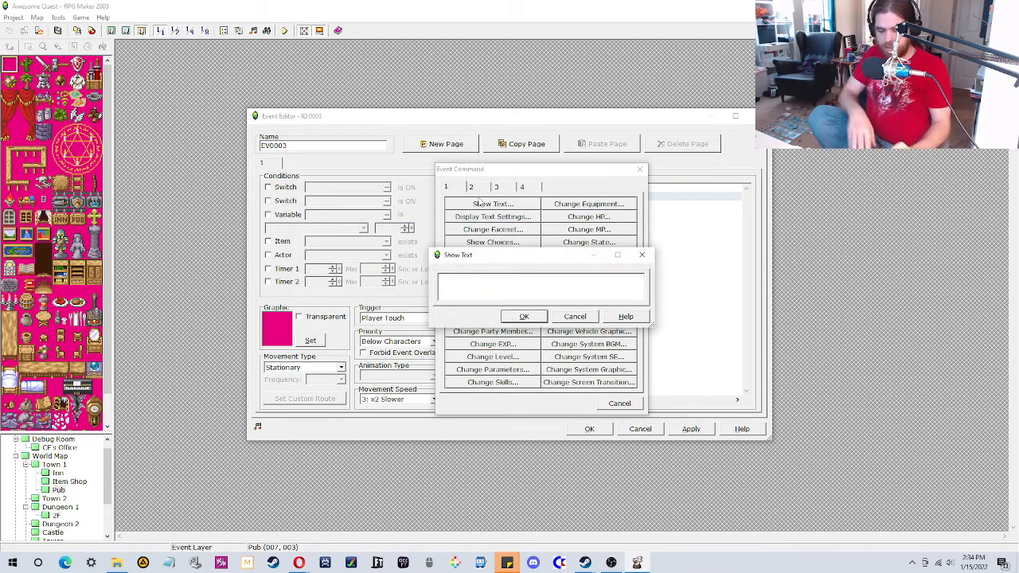
text(Stay out of the b)
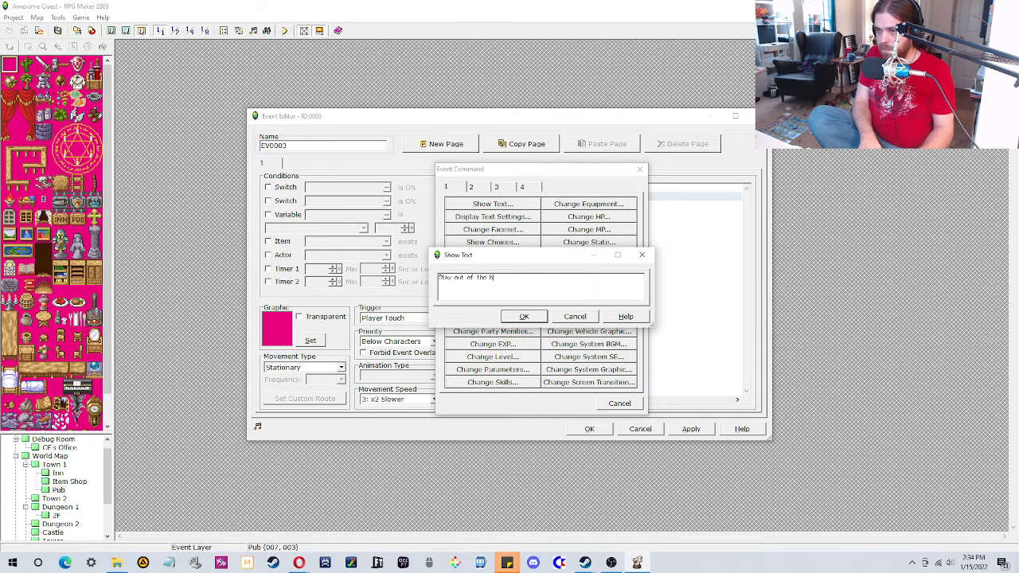
text(ack please.)
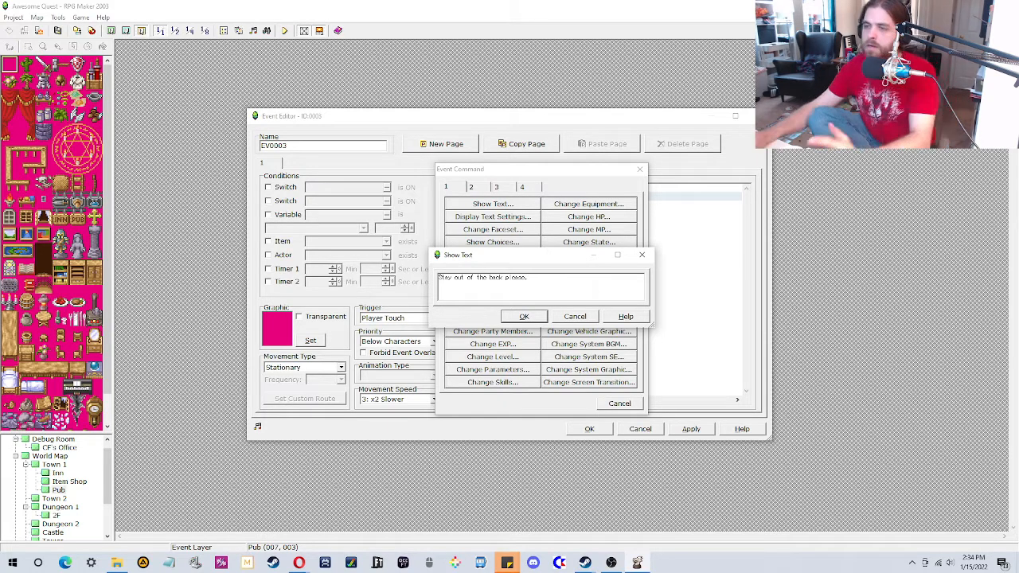
click(512, 321)
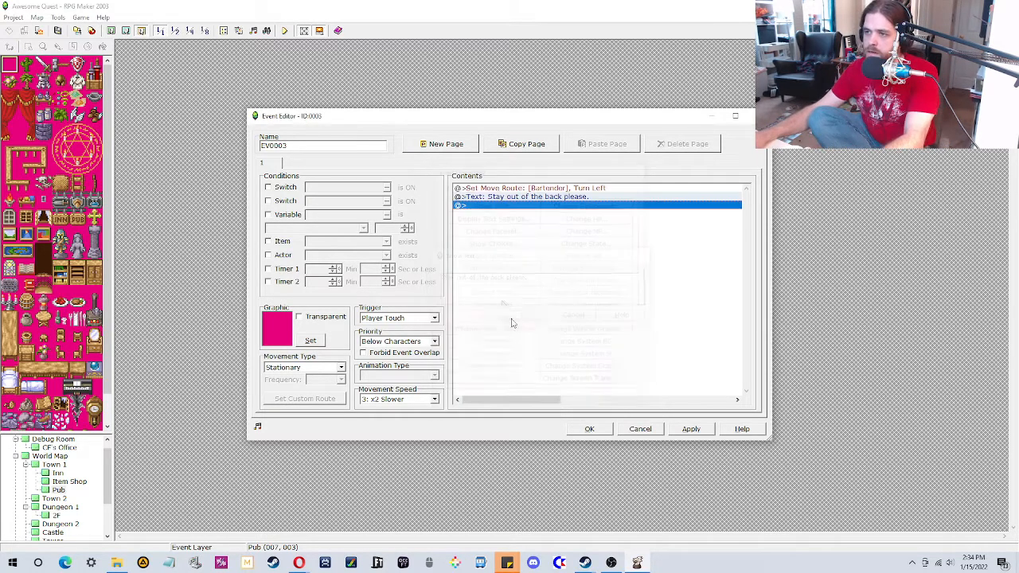
Step: Duplicate the Bartender's move route below the text message and change the copy's movement to Turn Down
click(491, 191)
click(507, 205)
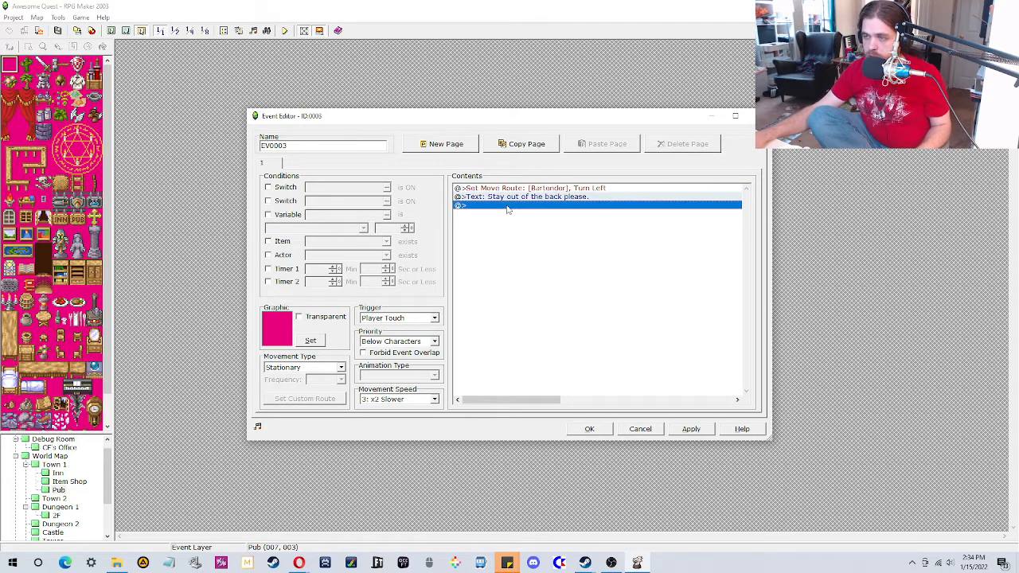
right_click(507, 205)
click(519, 221)
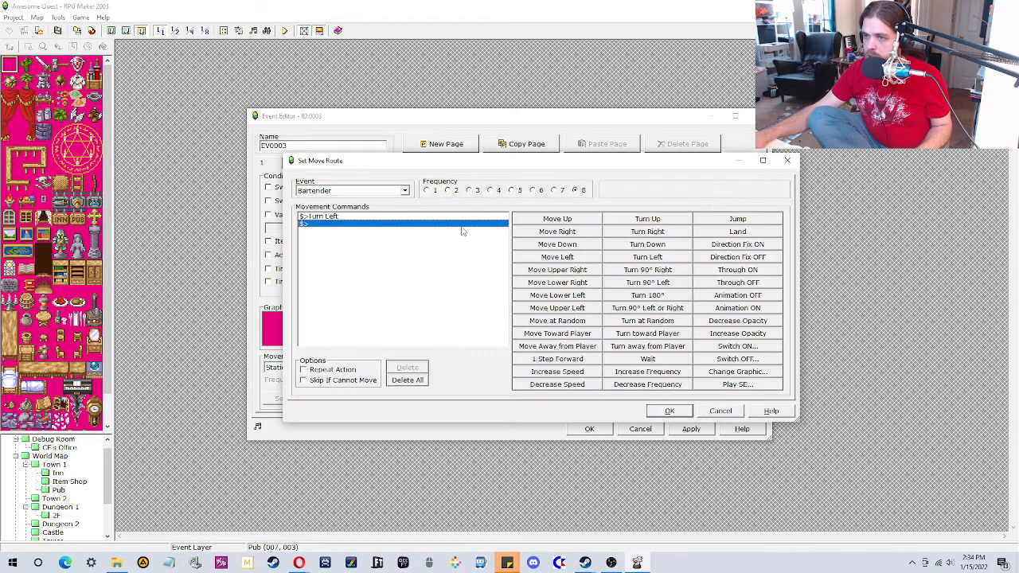
click(370, 218)
key(Delete)
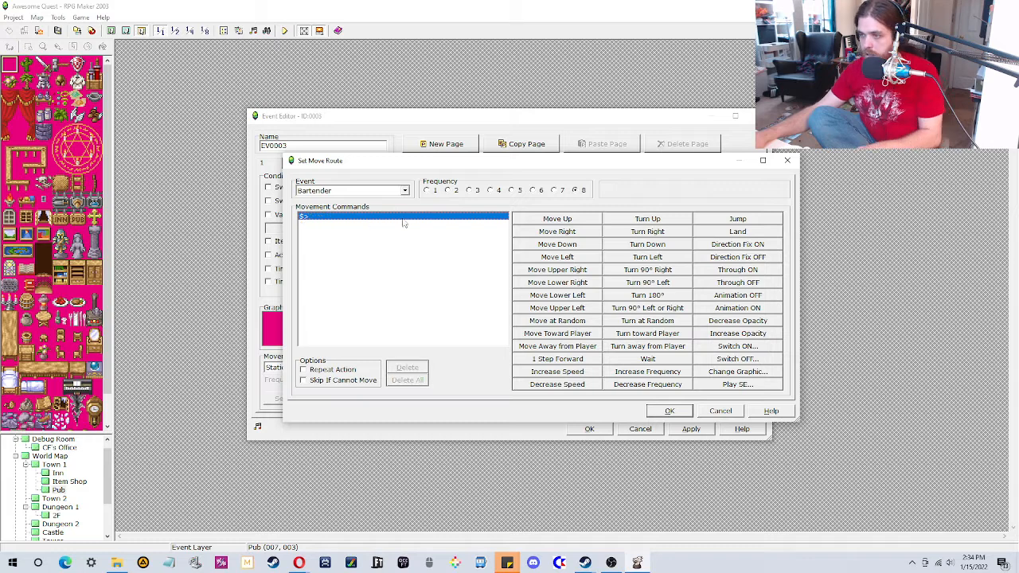
click(648, 245)
click(670, 411)
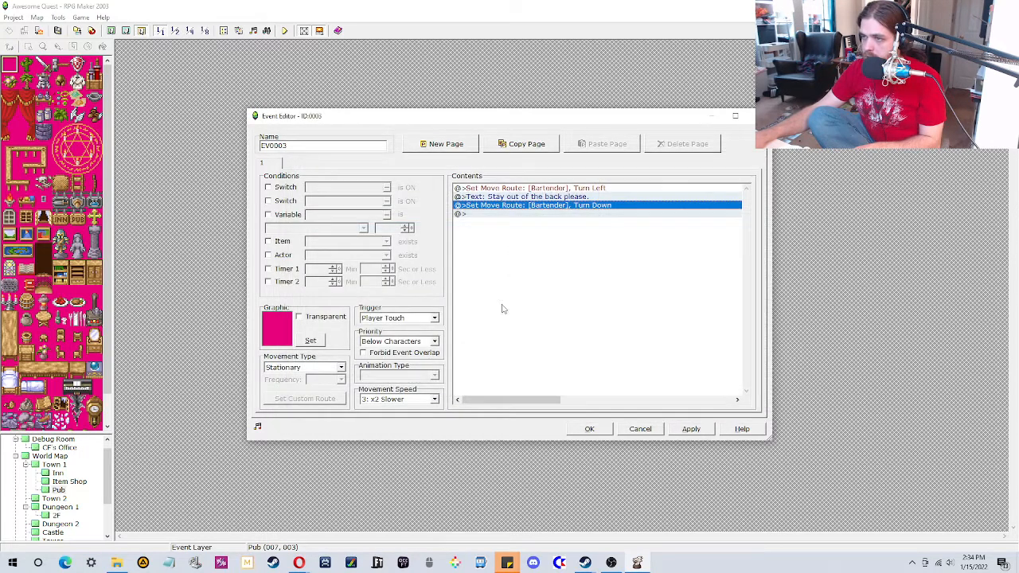
Step: Paste a copy of the Bartender's Turn Down move route directly above the text message
click(493, 197)
right_click(495, 198)
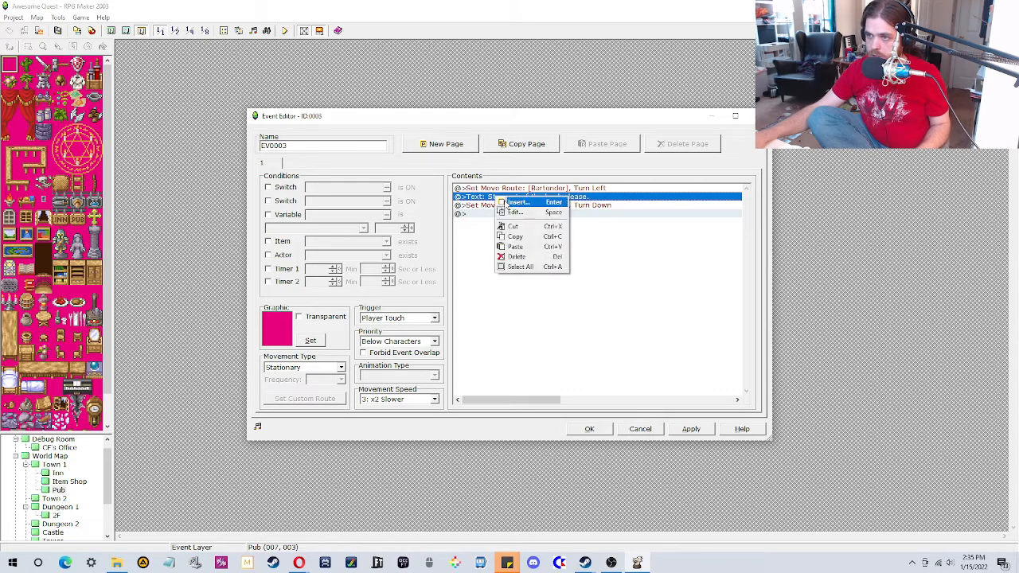
click(507, 204)
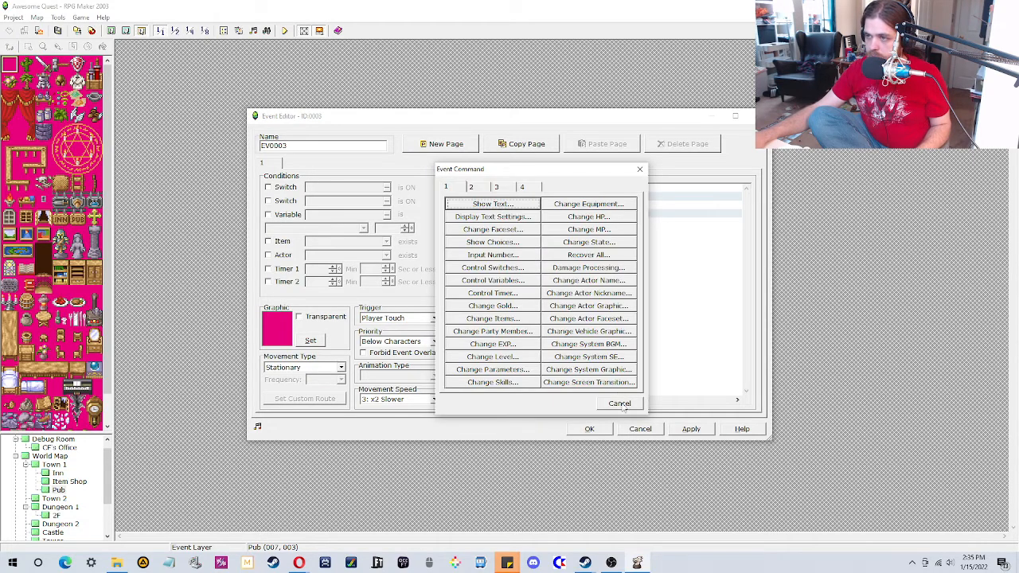
click(620, 404)
key(ctrl+v)
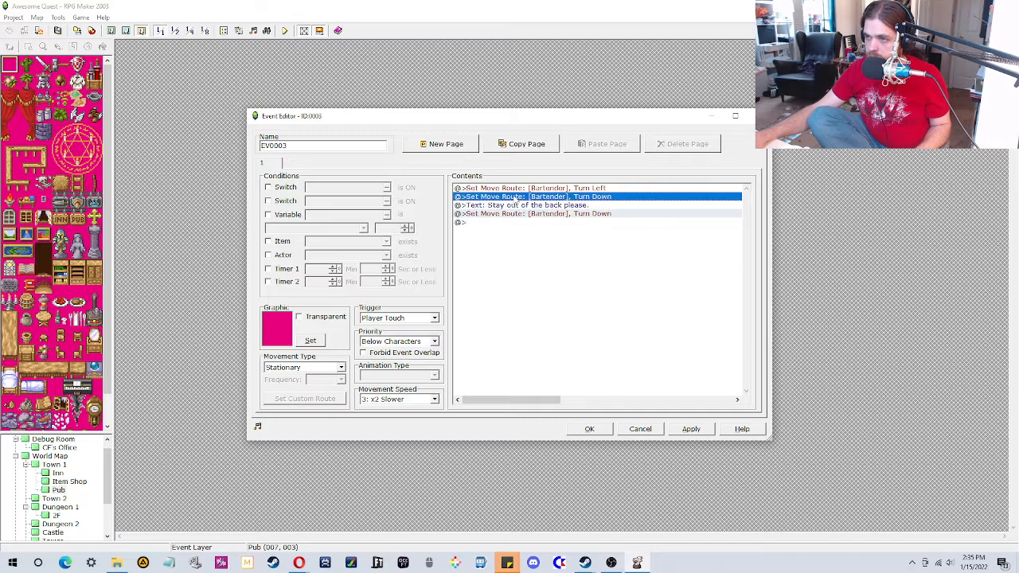
Step: Retarget the pasted move route above the text to the Player and add a Move Down movement
right_click(514, 199)
click(524, 214)
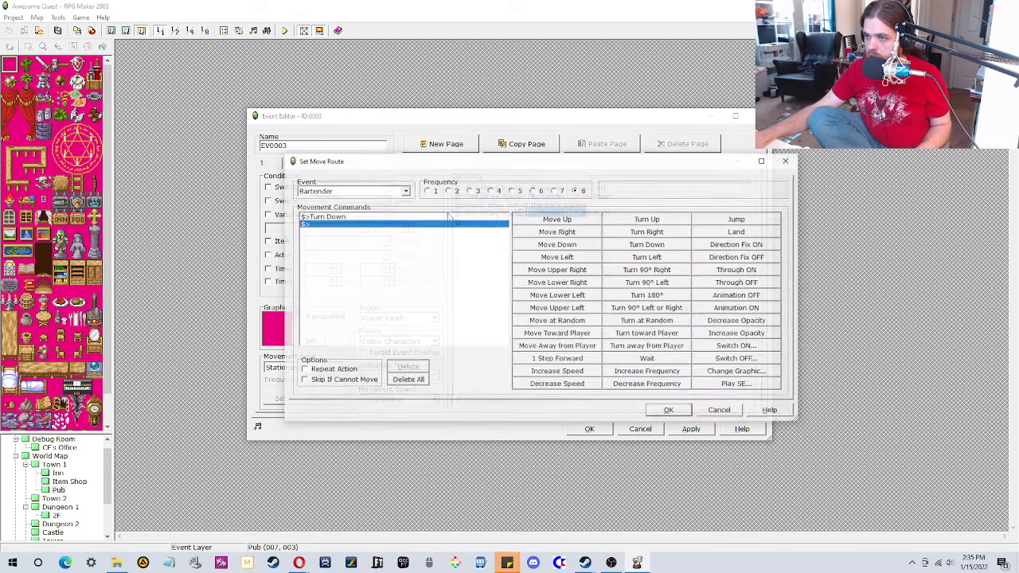
click(328, 191)
click(329, 201)
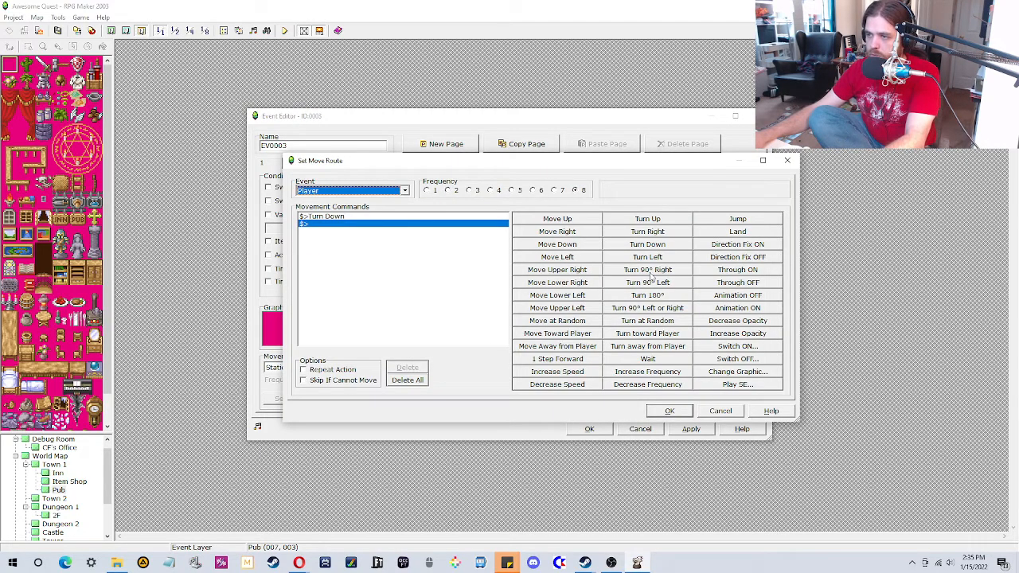
click(567, 244)
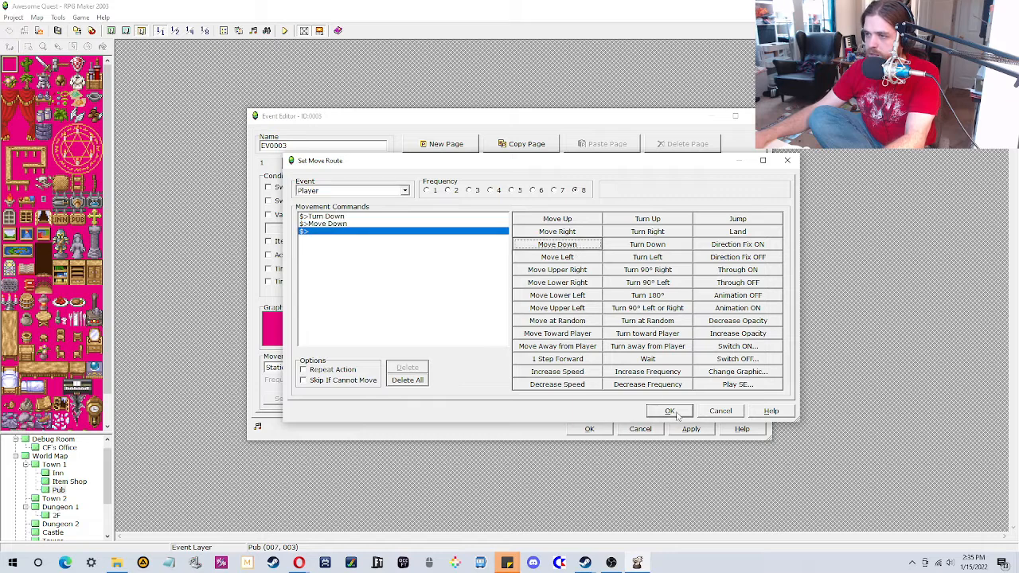
click(669, 411)
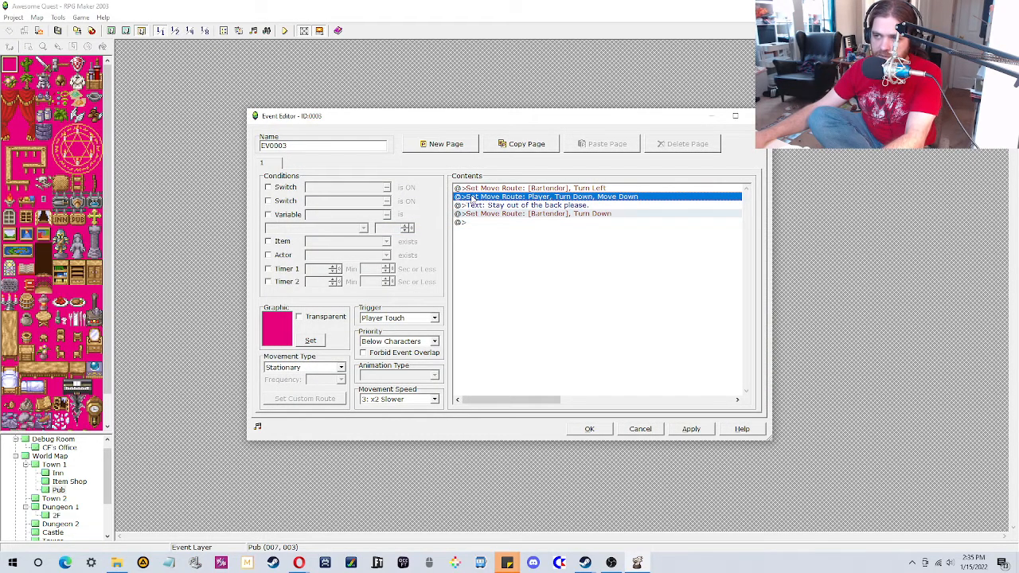
Step: Remove the Turn Down movement from the Player's move route and save the doorway event
right_click(559, 199)
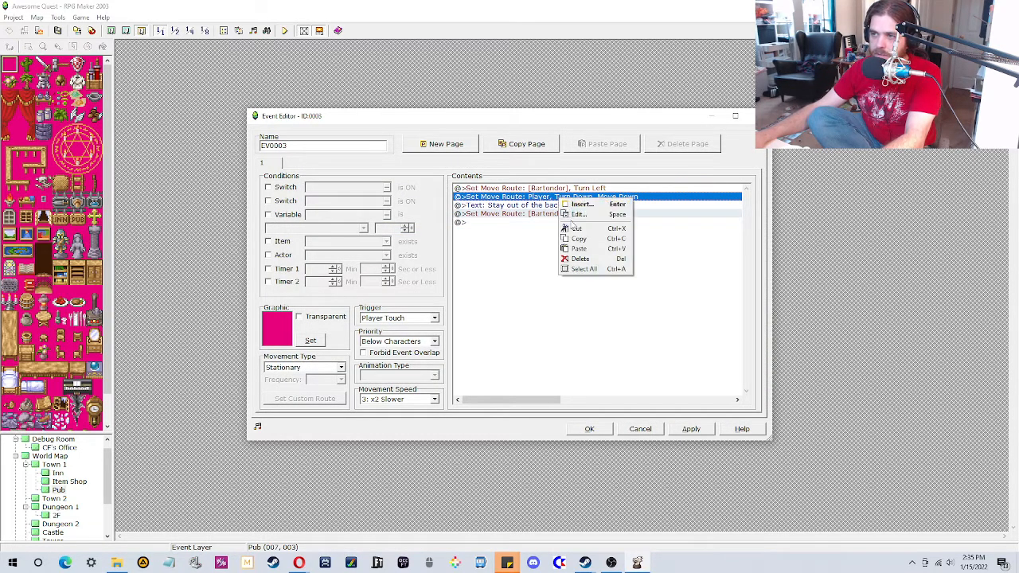
click(572, 213)
click(402, 224)
click(397, 217)
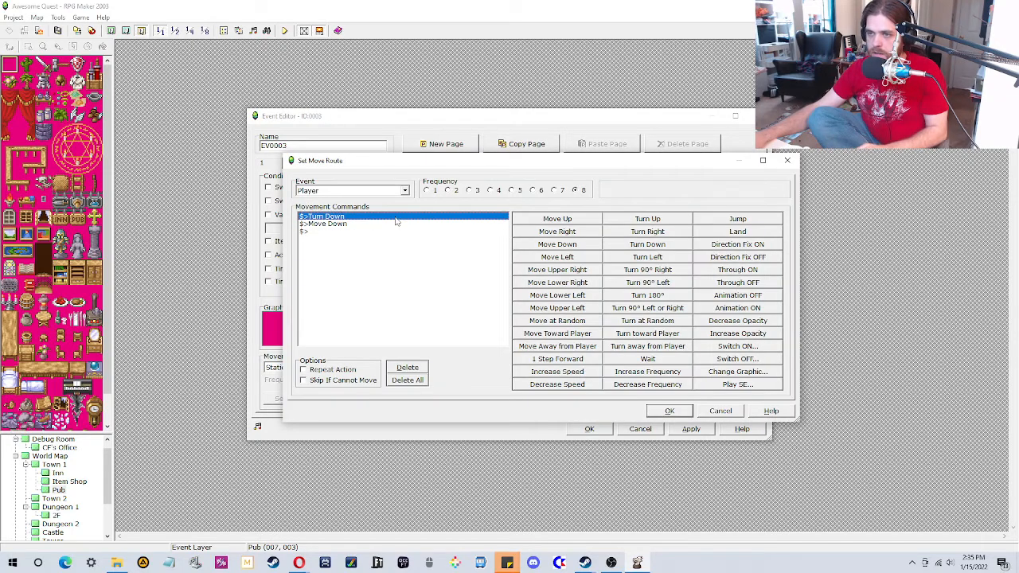
key(Delete)
click(657, 411)
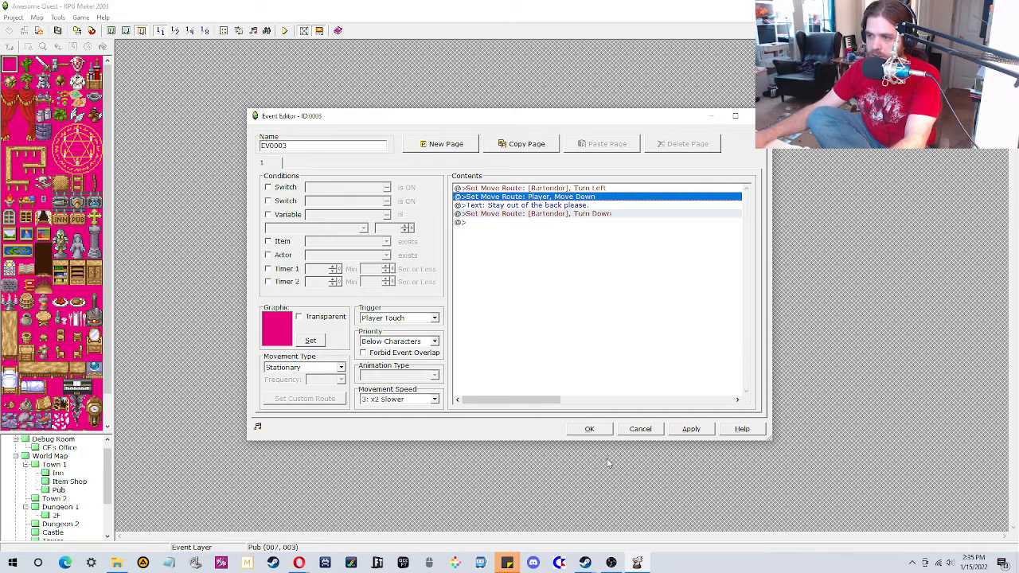
click(589, 428)
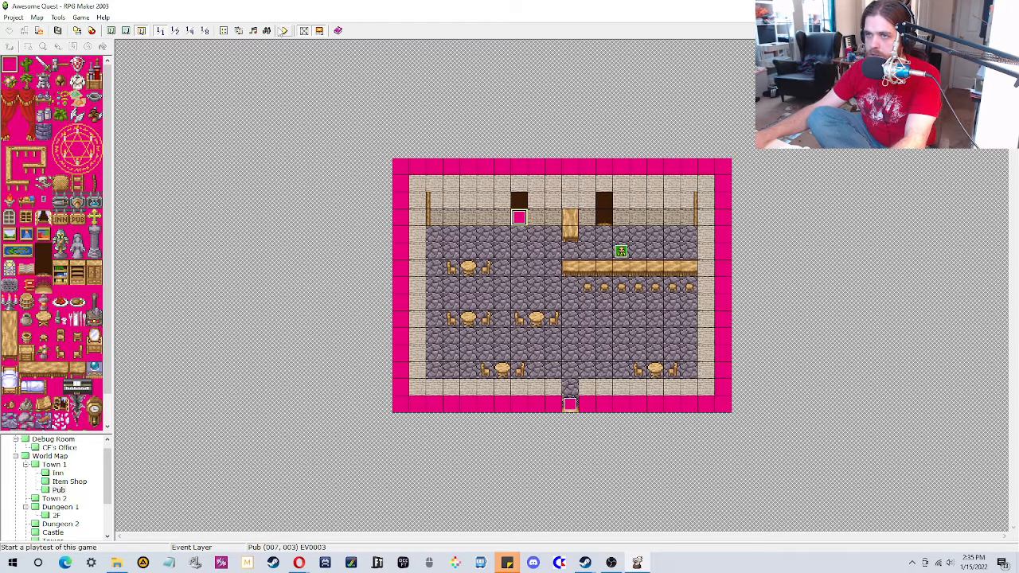
Step: Start a playtest with a new game, dismiss the intro message and walk the hero into the pub
click(284, 30)
click(497, 301)
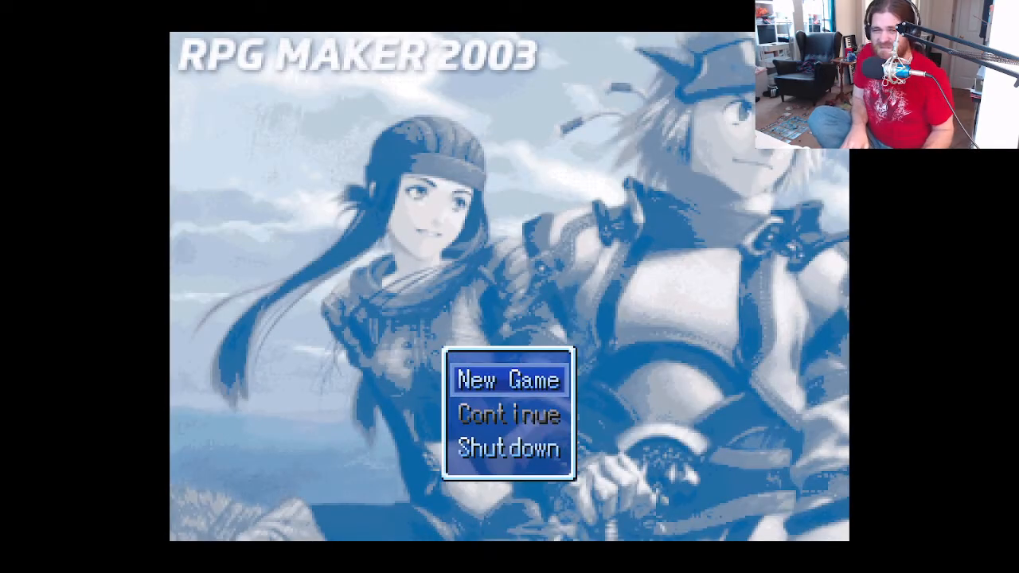
key(Return)
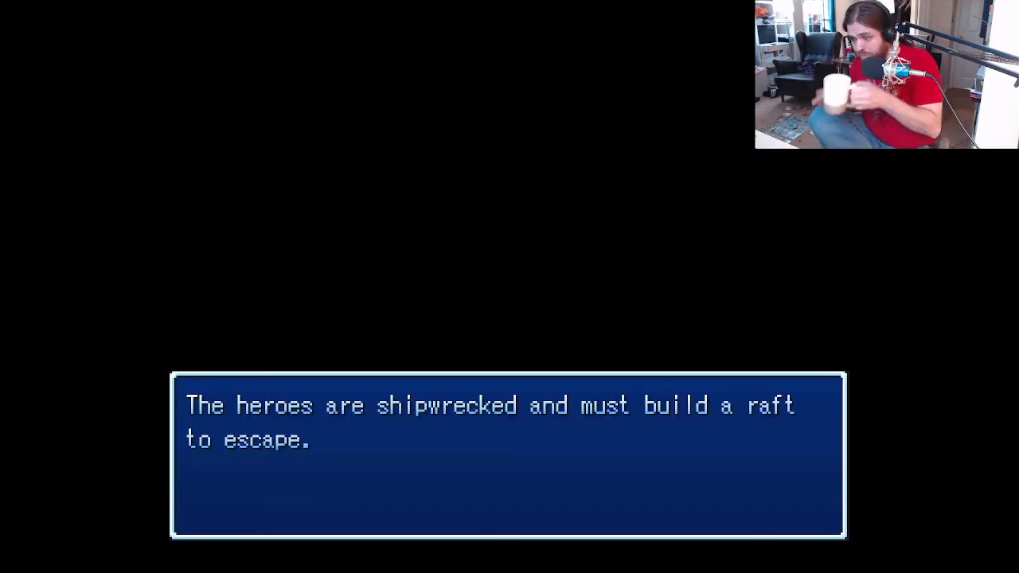
key(Return)
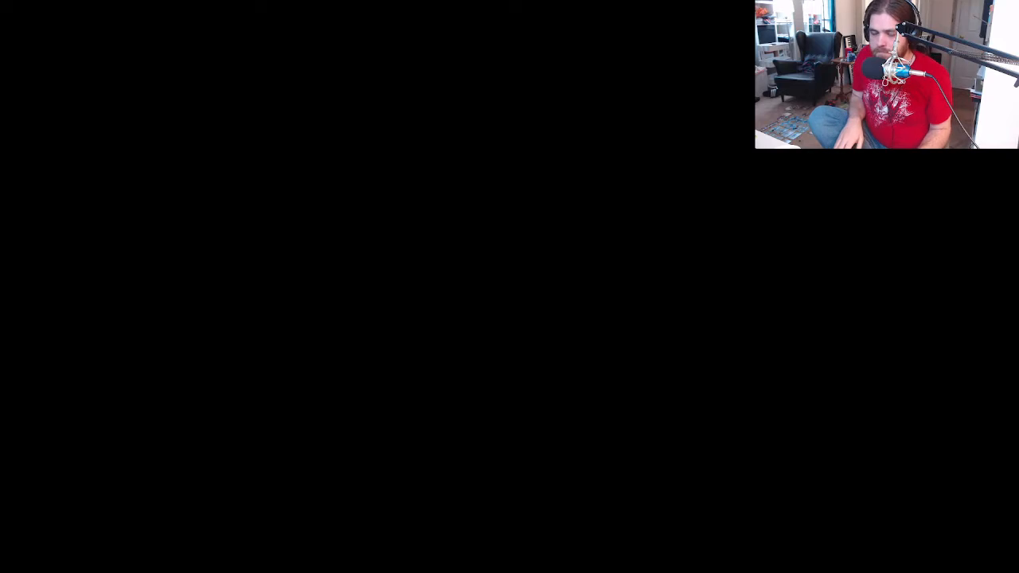
key(Left)
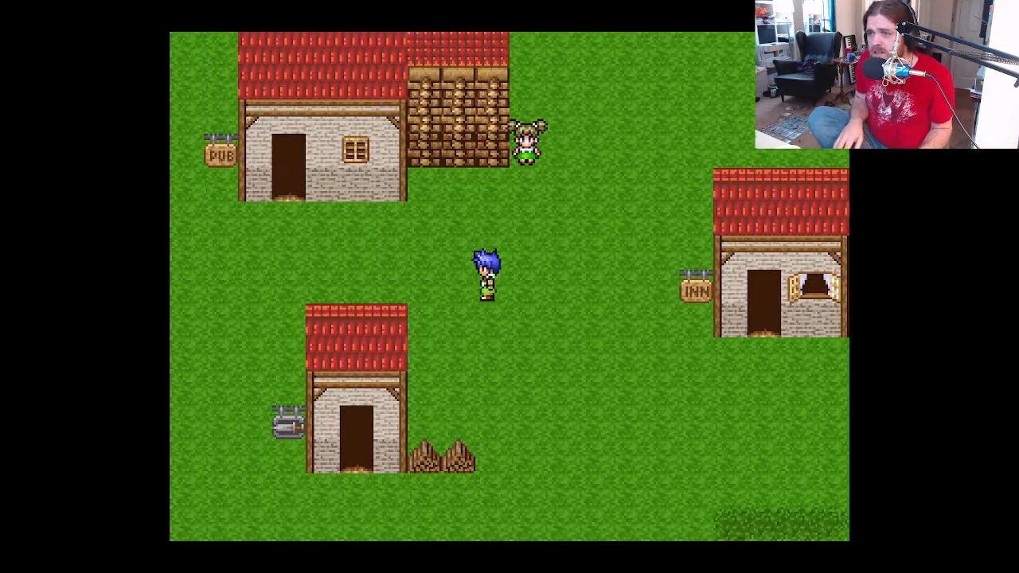
key(Up)
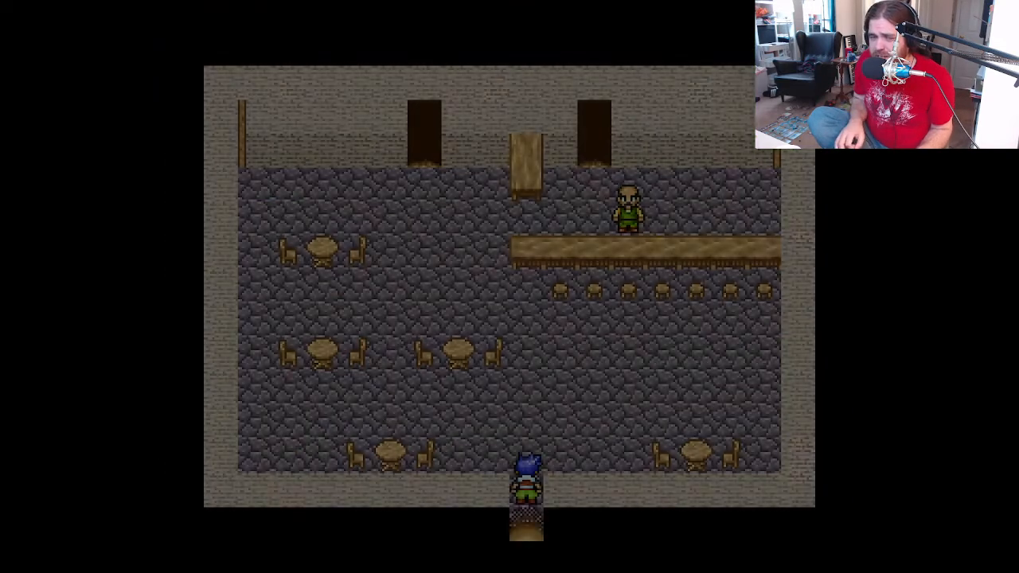
Step: Walk the hero to the pub's back doorway beside the counter, trigger the bartender's warning and dismiss it
key(Up)
key(Right)
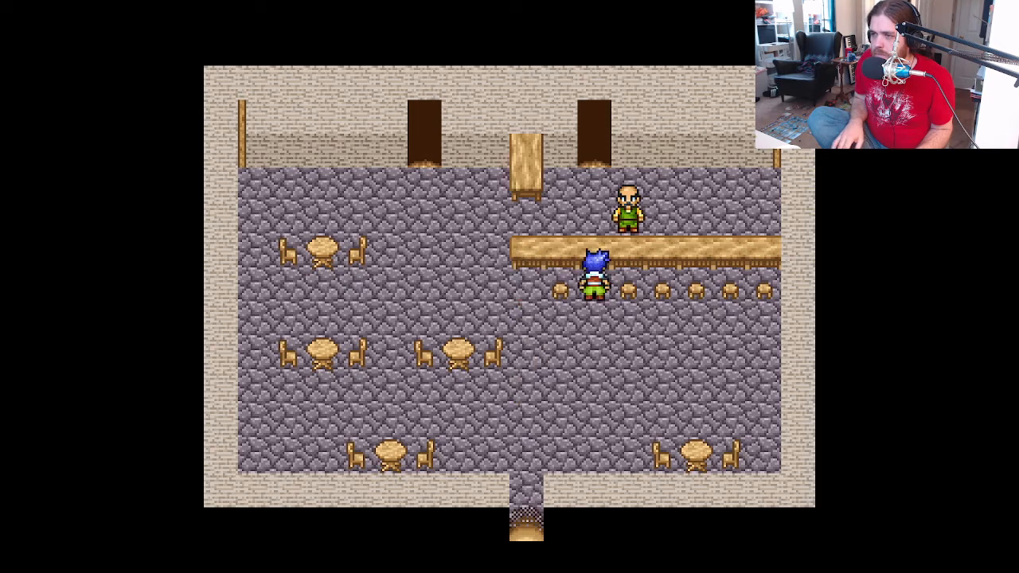
key(Left)
key(Up)
key(Left)
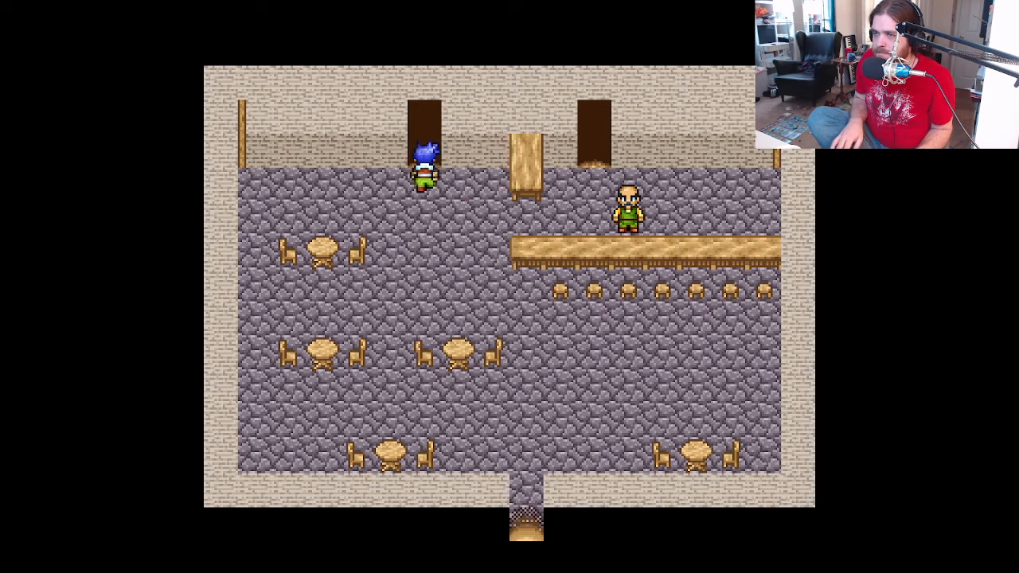
key(Up)
key(Return)
key(Up)
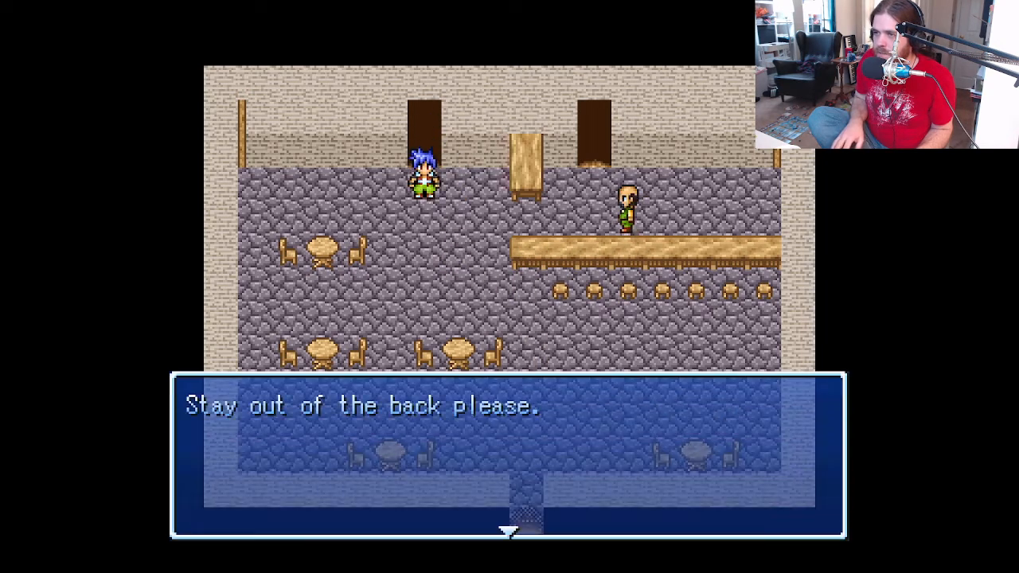
key(Return)
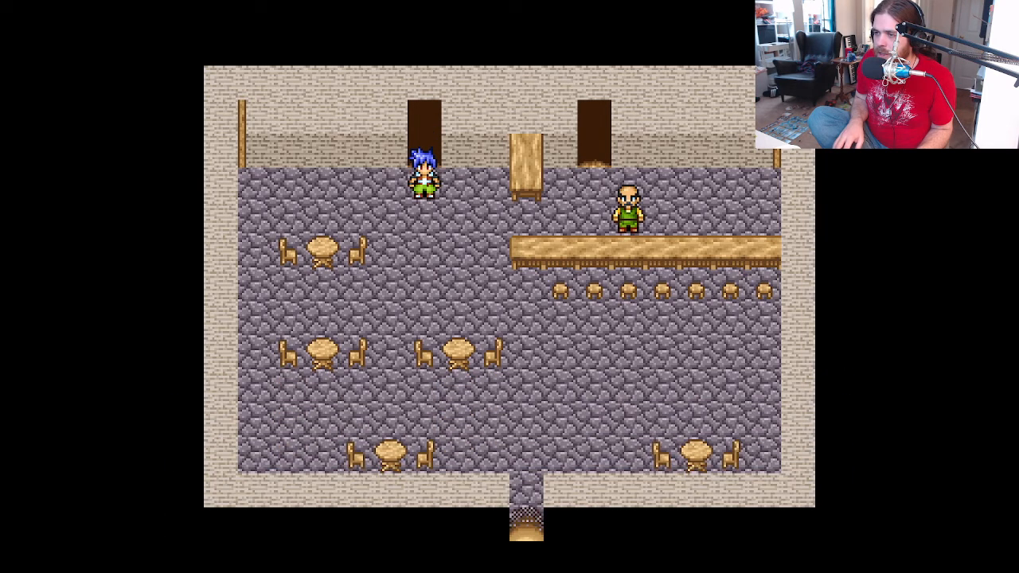
Step: Retest the doorway, walk the hero through the counter gap to the bartender and back, and end the playtest
key(Up)
key(Return)
key(Down)
key(Right)
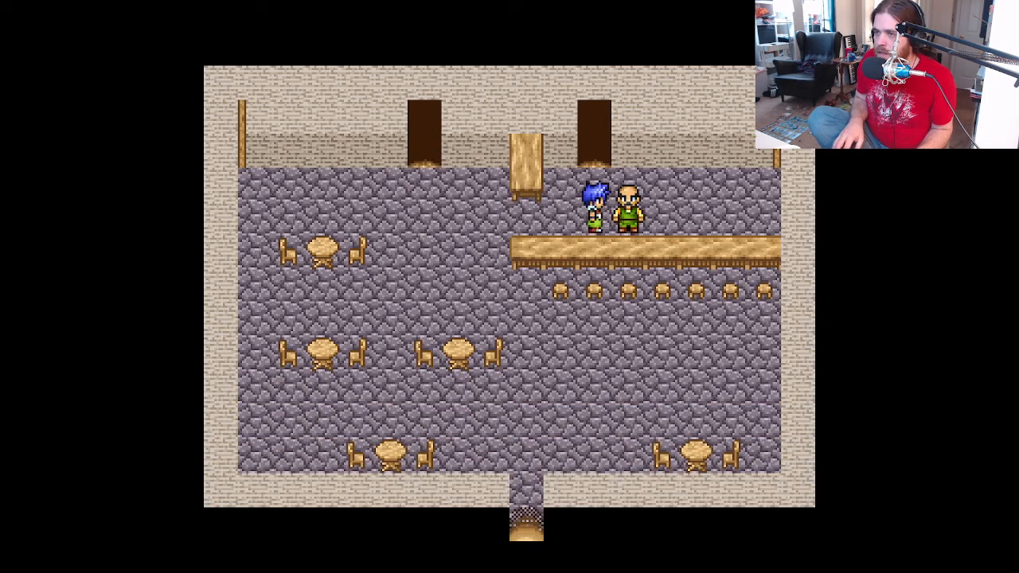
key(Left)
key(Right)
key(Left)
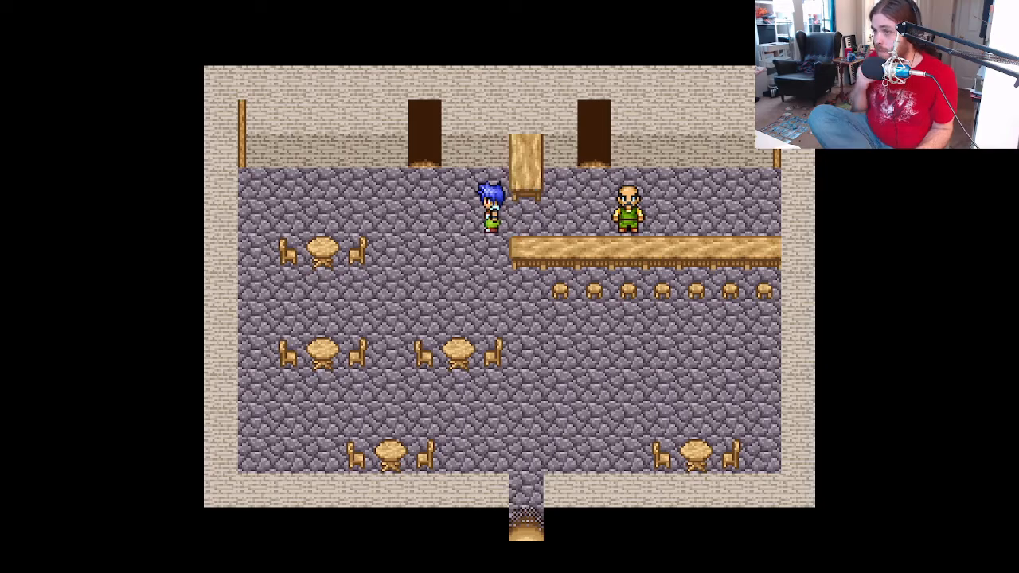
key(alt+F4)
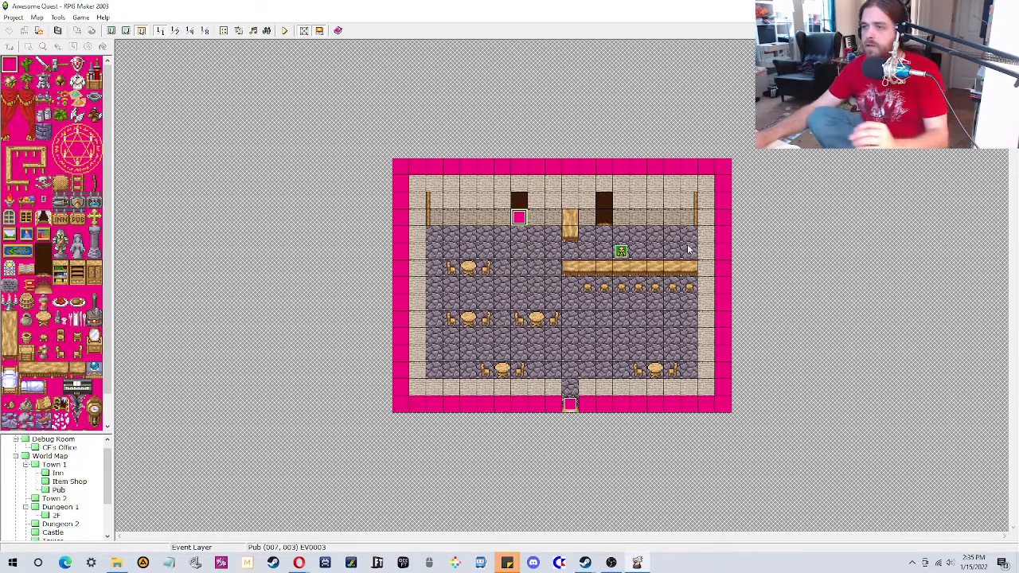
Step: Extend the vertical counter piece down to the horizontal bar on the upper layer, closing the gap beside the bartender
right_click(571, 220)
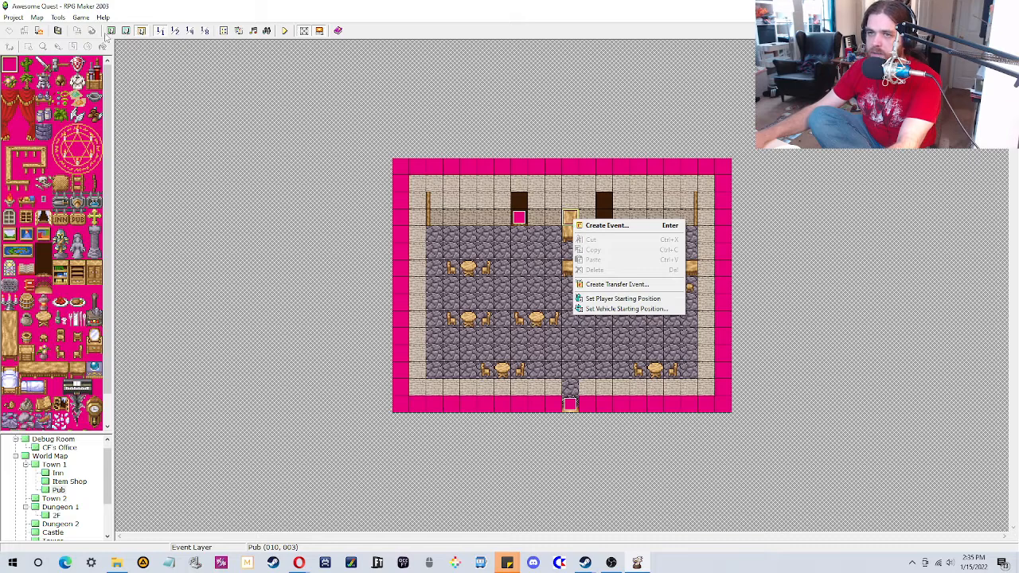
click(111, 31)
click(126, 31)
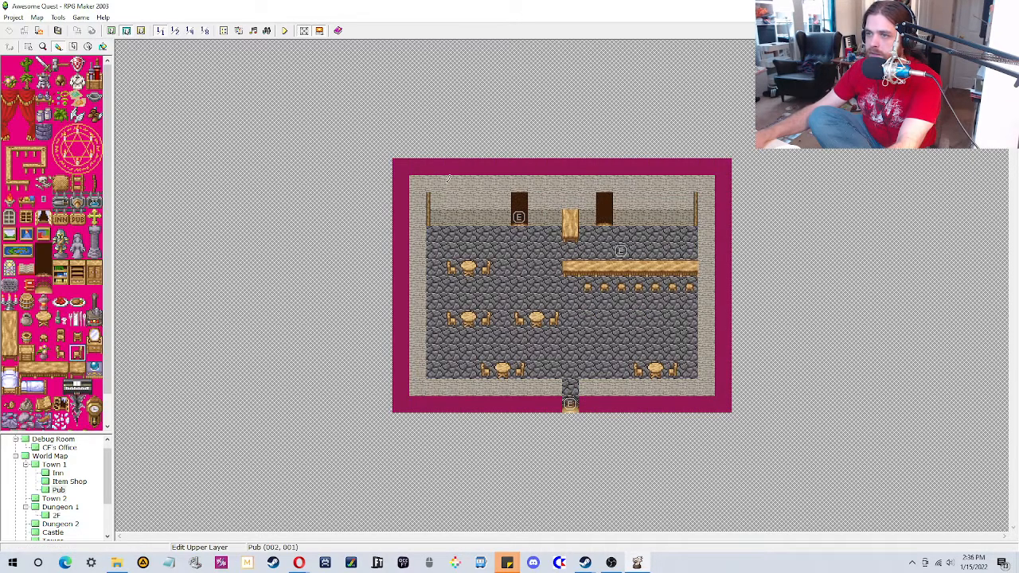
click(570, 221)
right_click(567, 230)
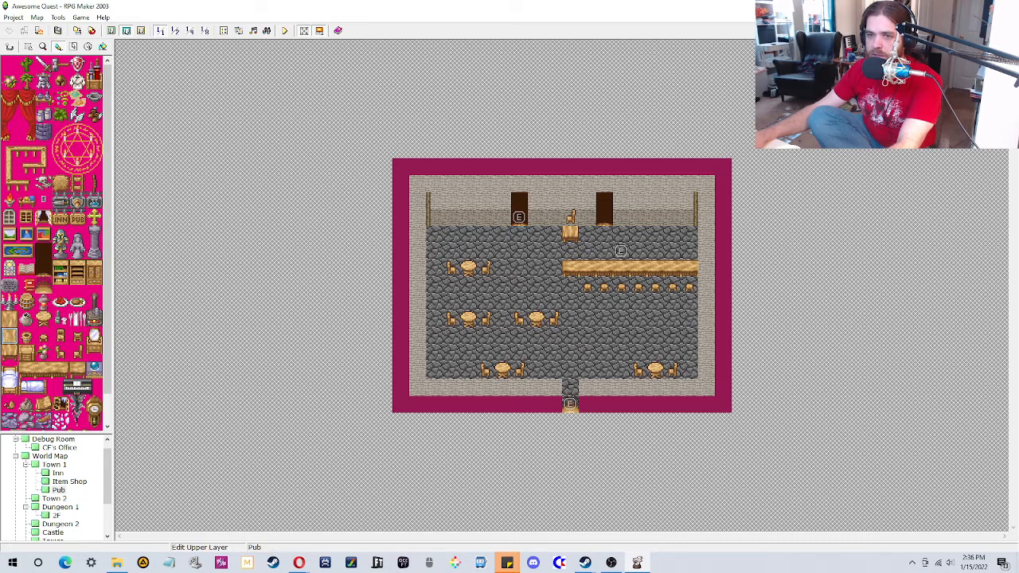
drag(11, 319, 11, 336)
click(570, 218)
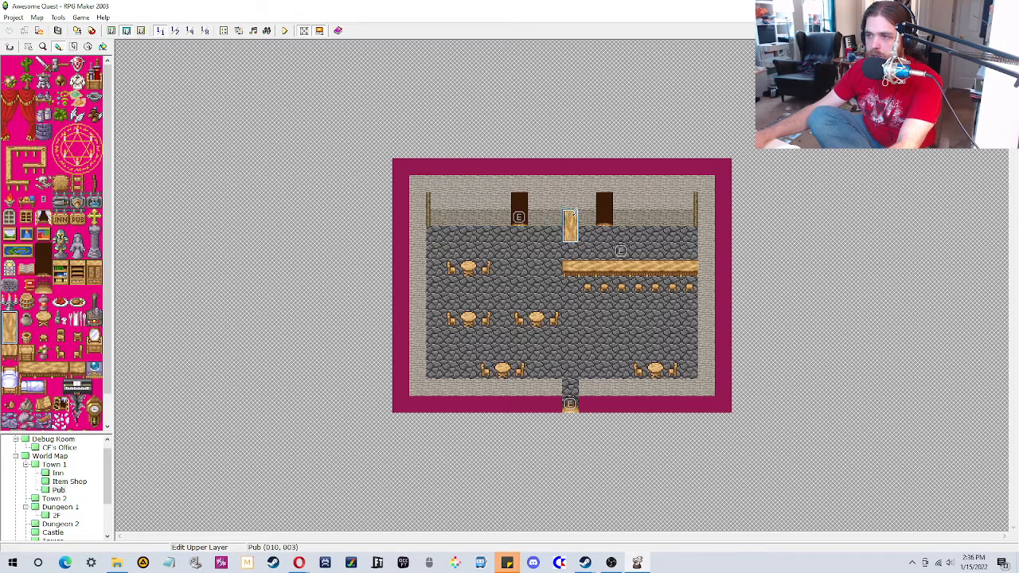
right_click(588, 251)
right_click(570, 235)
click(570, 251)
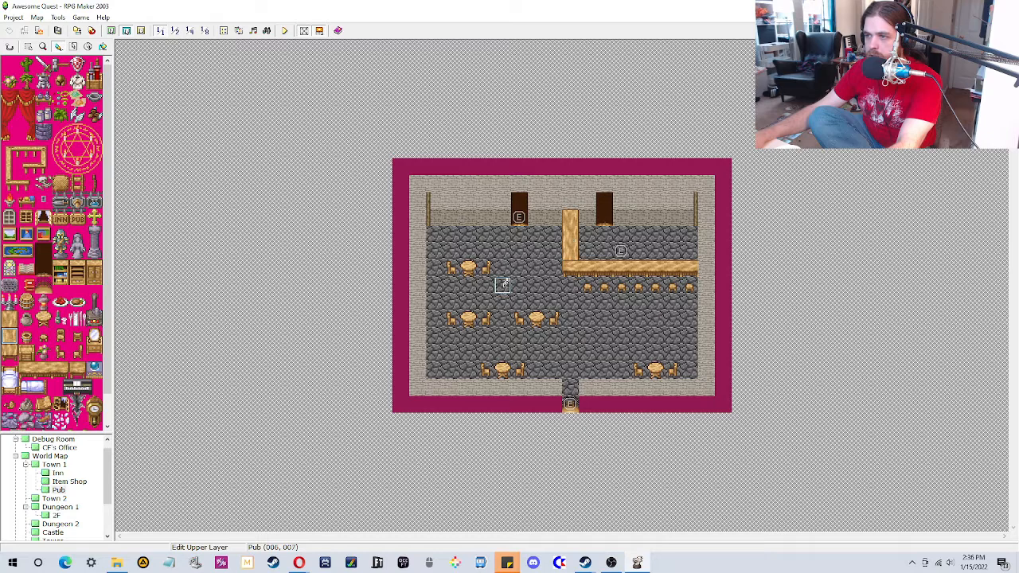
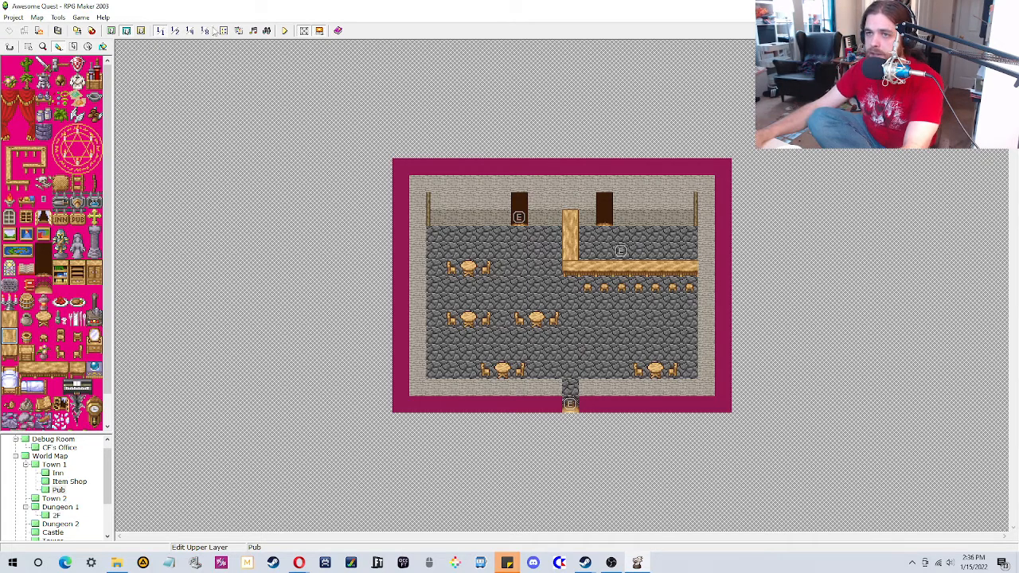
Step: Open the pub's back doorway event on the event layer and delete all its commands, from the first move route to the last
click(141, 31)
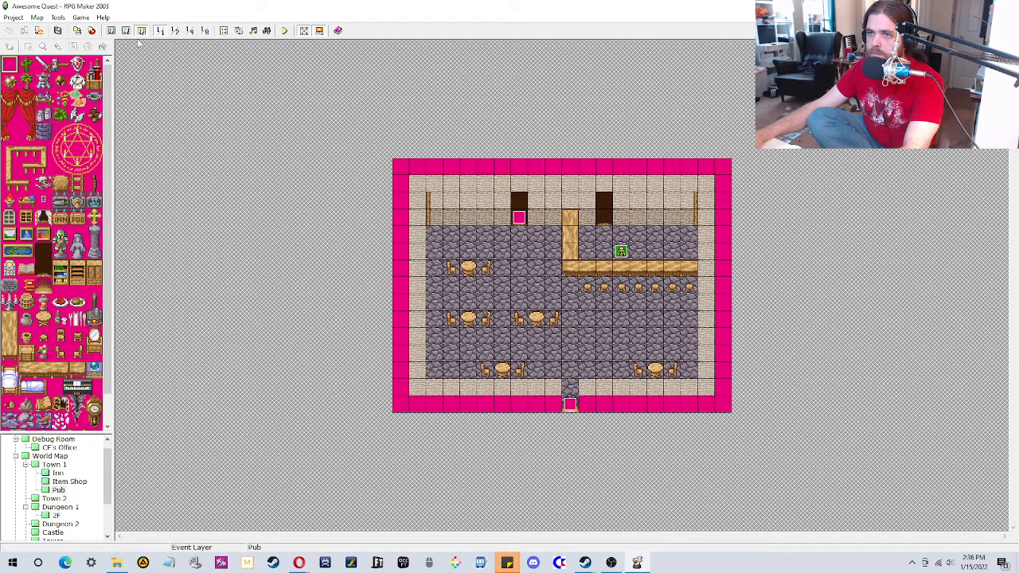
click(126, 31)
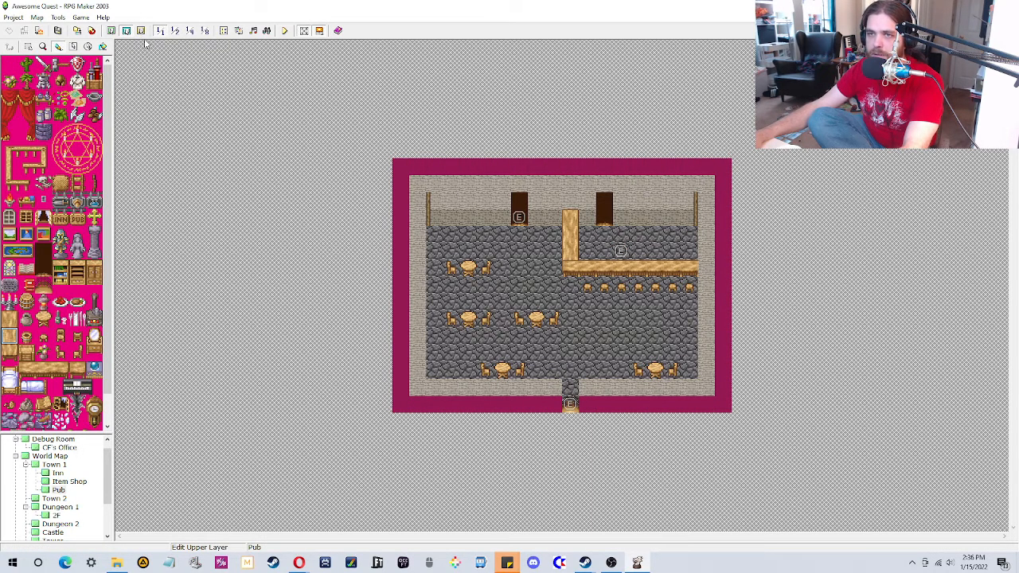
click(141, 31)
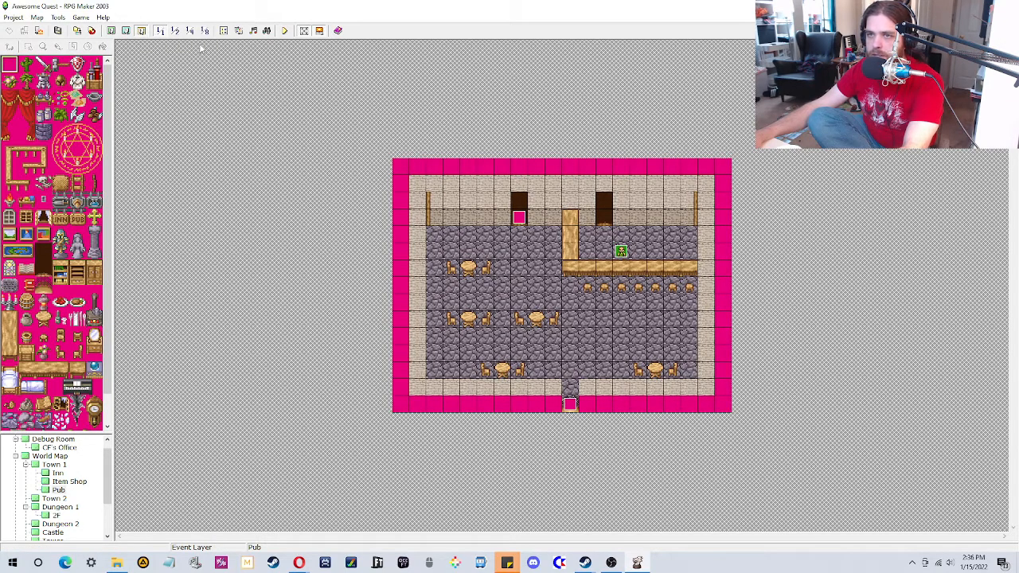
right_click(516, 223)
click(542, 227)
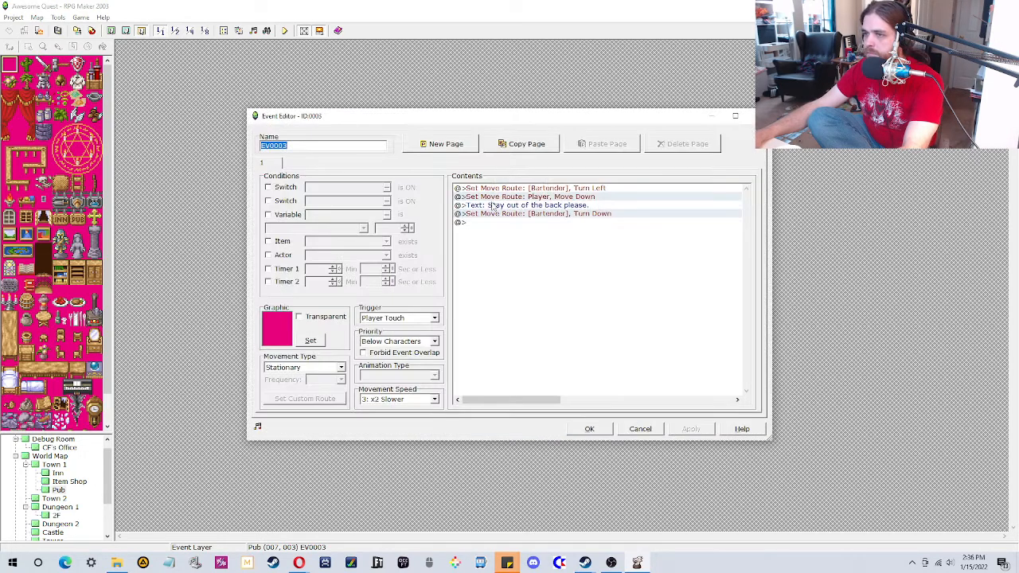
click(496, 189)
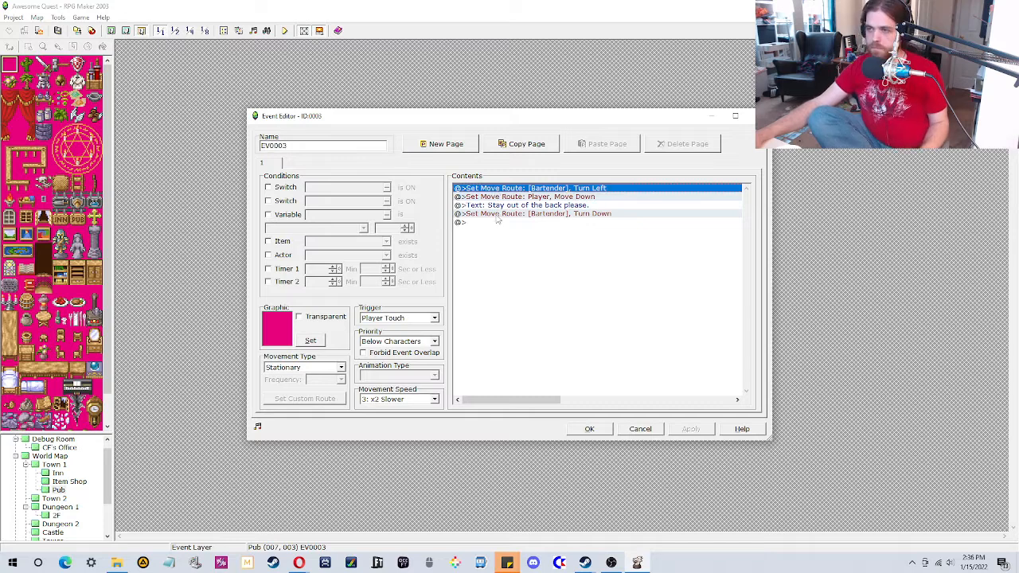
shift+click(498, 217)
key(Delete)
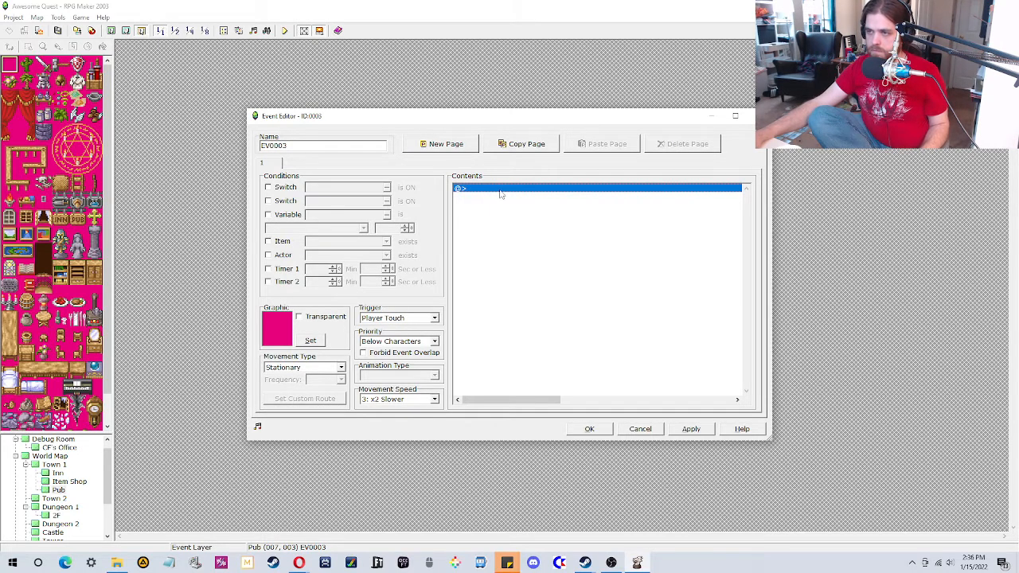
Step: Begin a new Conditional Branch command in the emptied doorway event
right_click(501, 194)
click(506, 195)
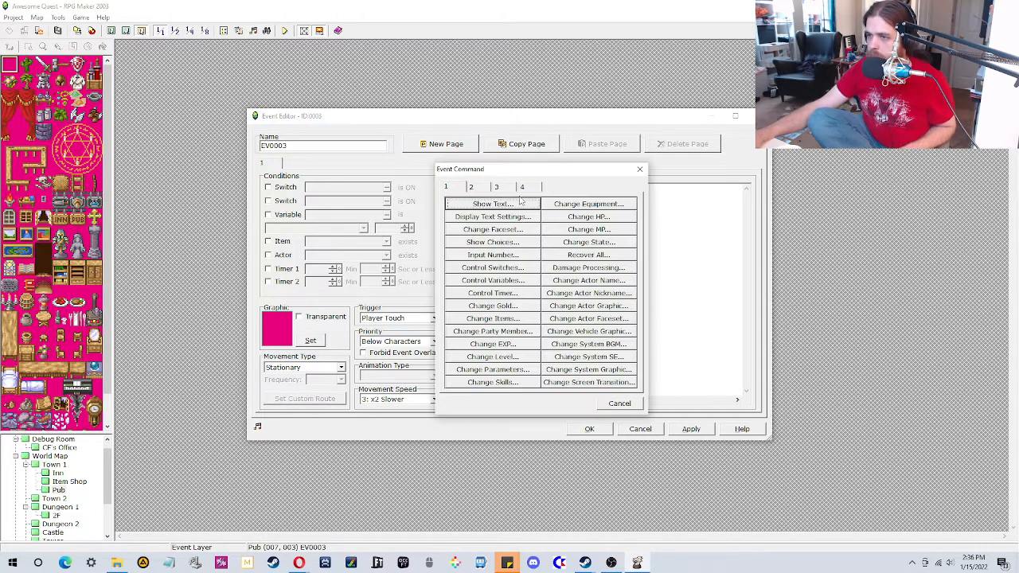
click(497, 186)
click(481, 186)
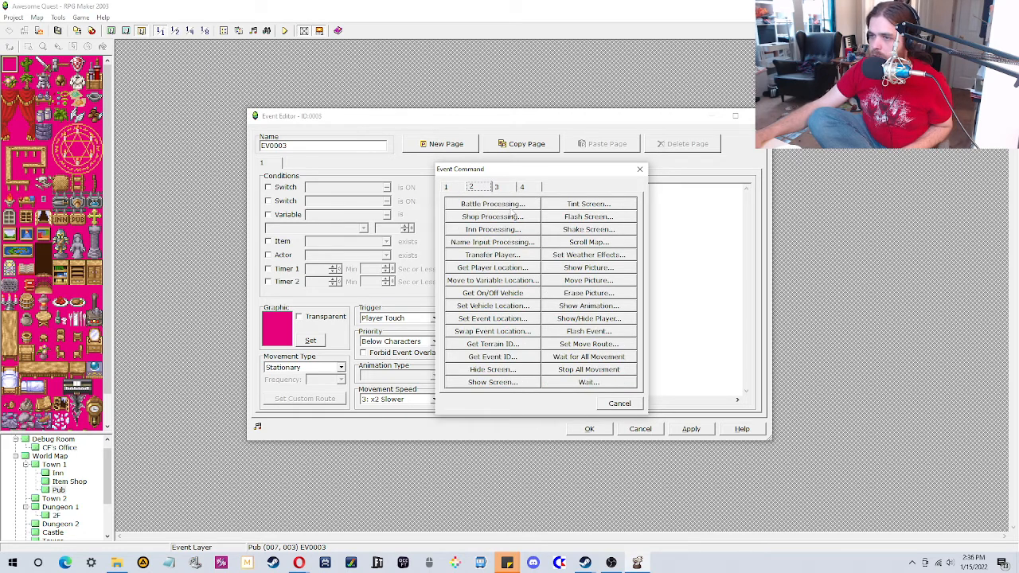
click(446, 187)
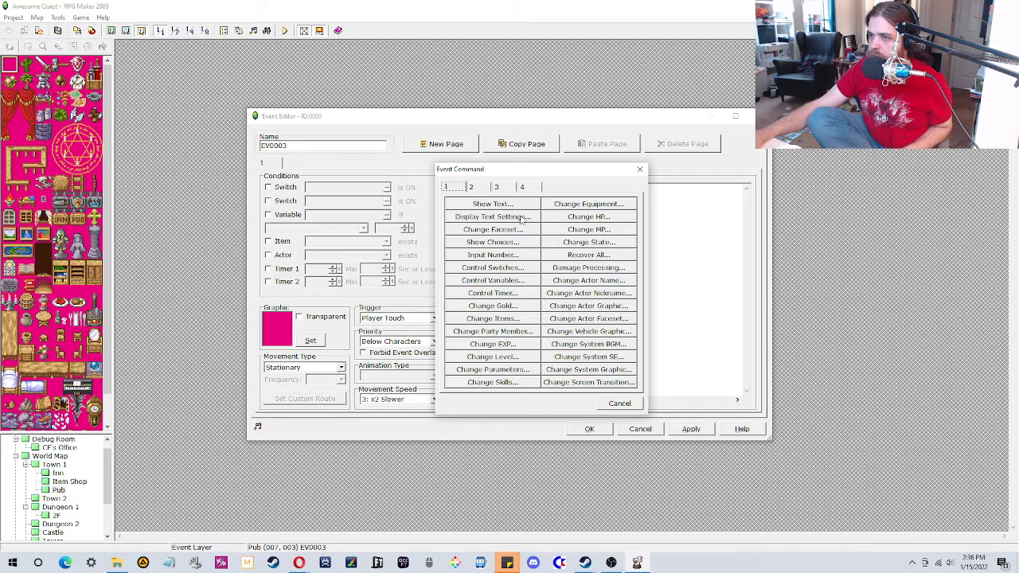
click(535, 187)
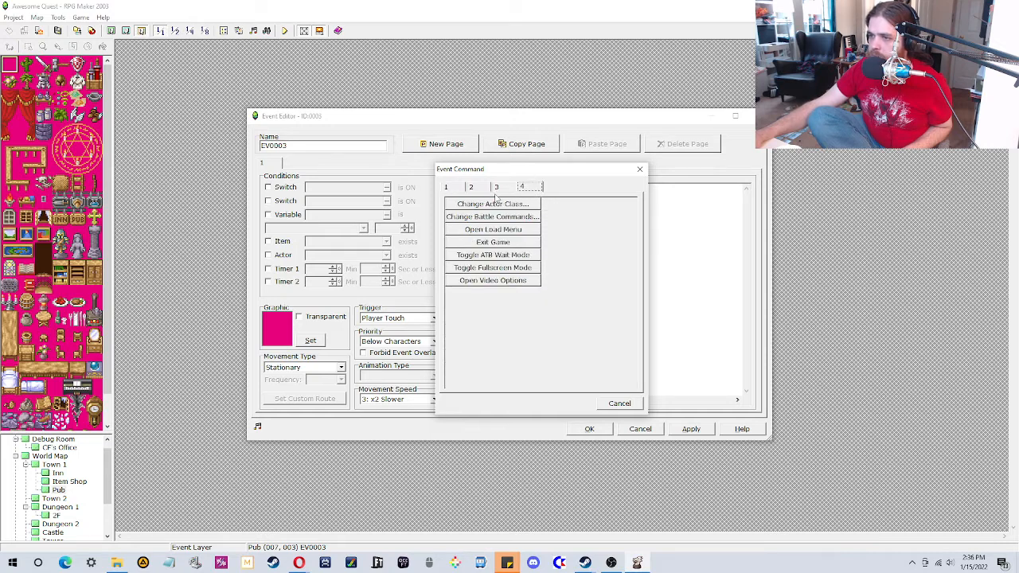
click(497, 187)
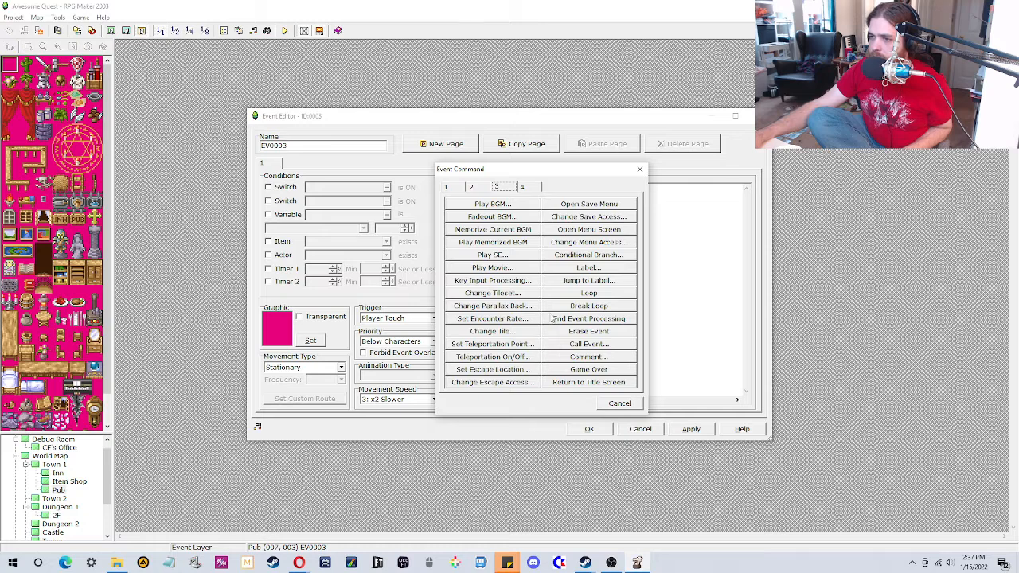
click(587, 255)
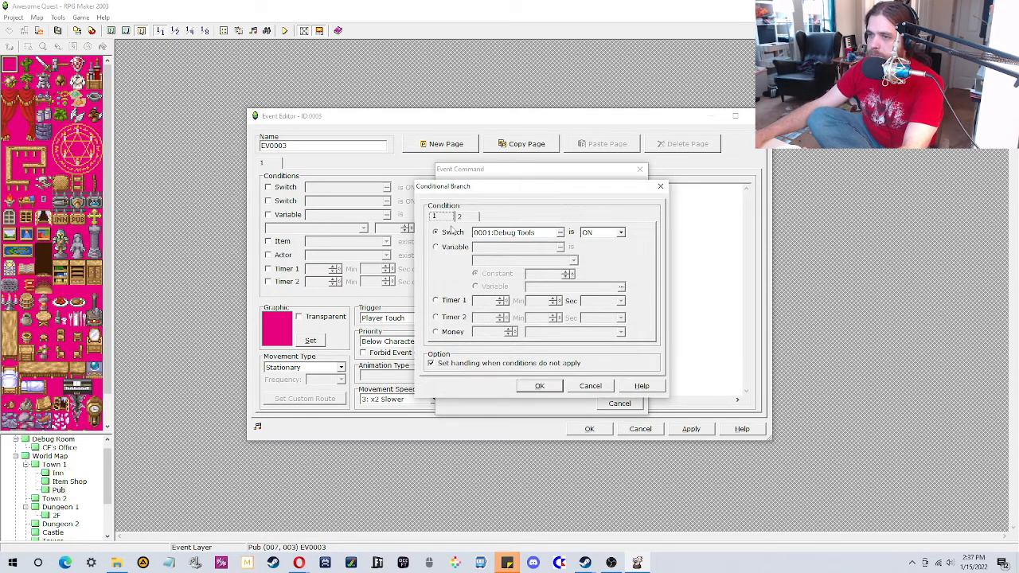
Step: Base the branch condition on variable 0005 and name that variable Hero Reputation
click(435, 248)
click(561, 247)
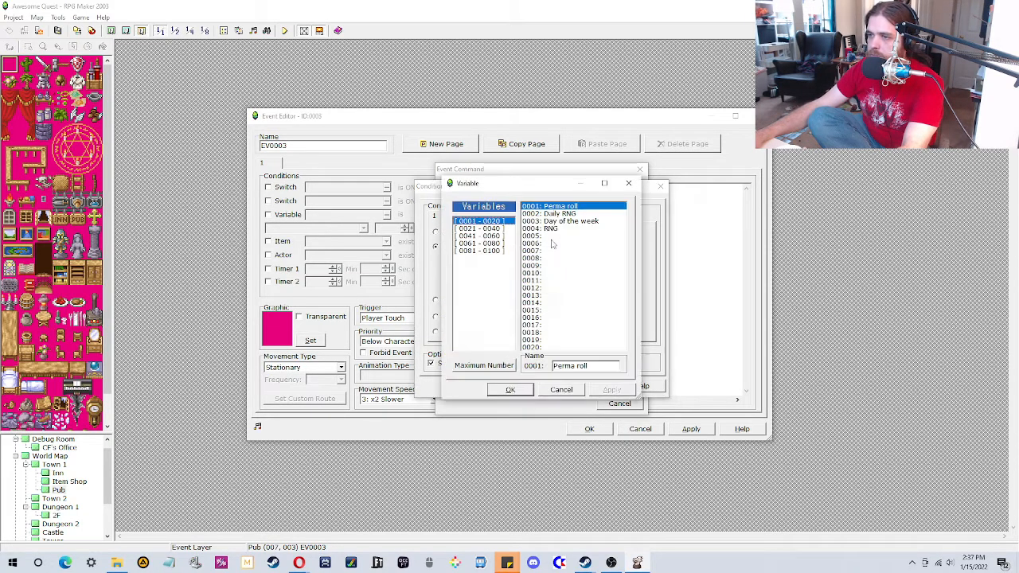
click(549, 236)
click(597, 365)
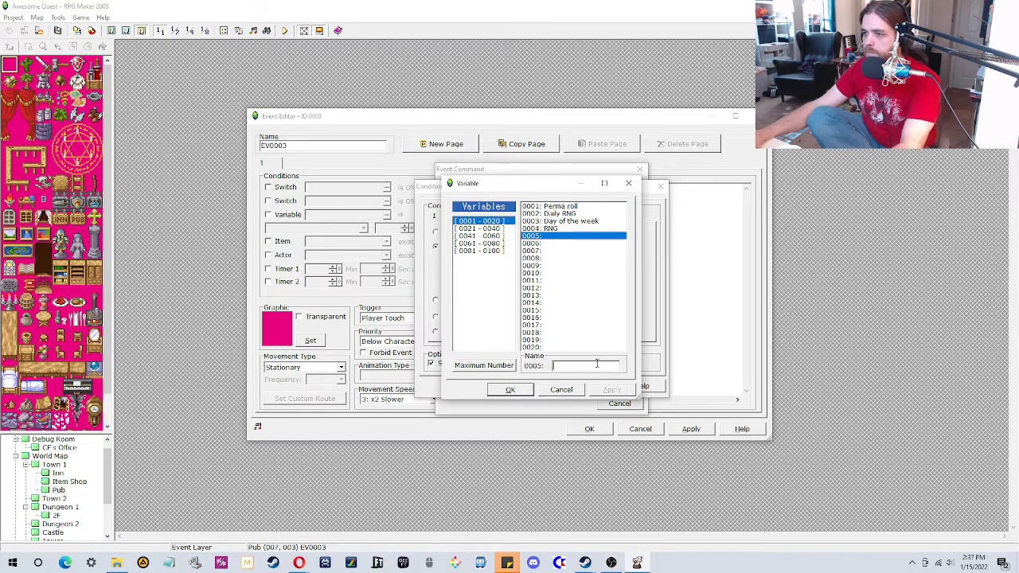
text(Hero )
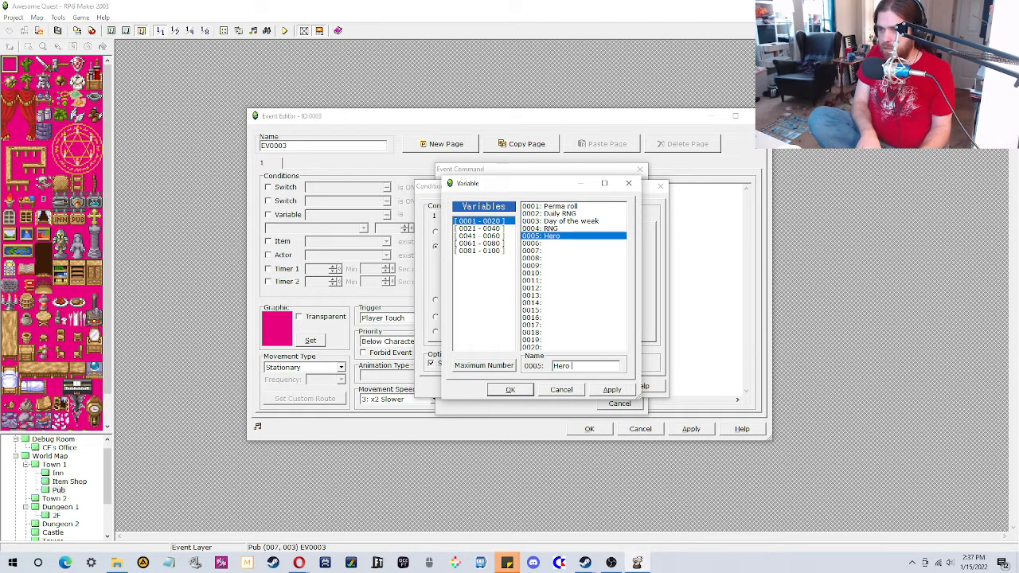
text(Reputation)
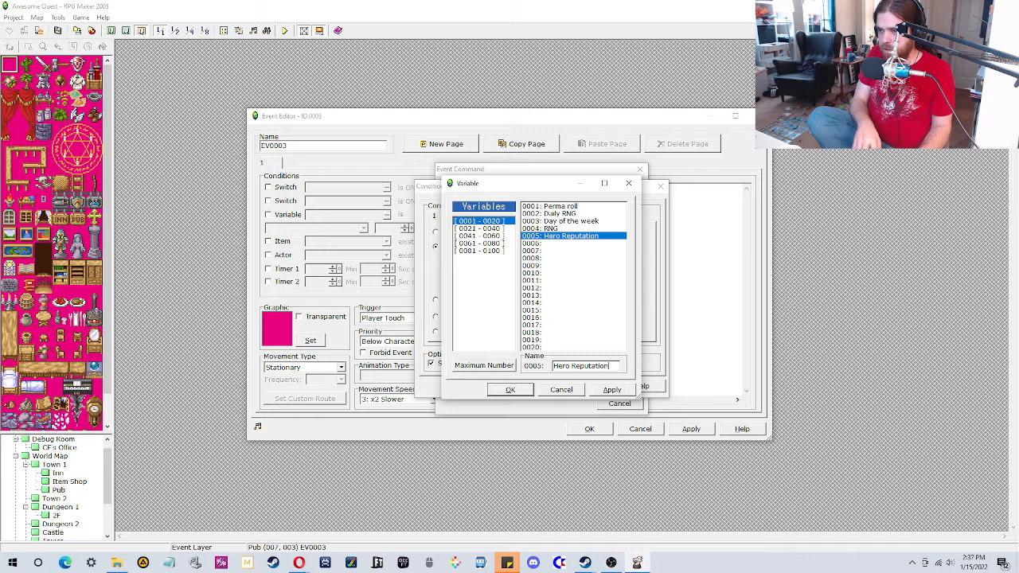
click(514, 390)
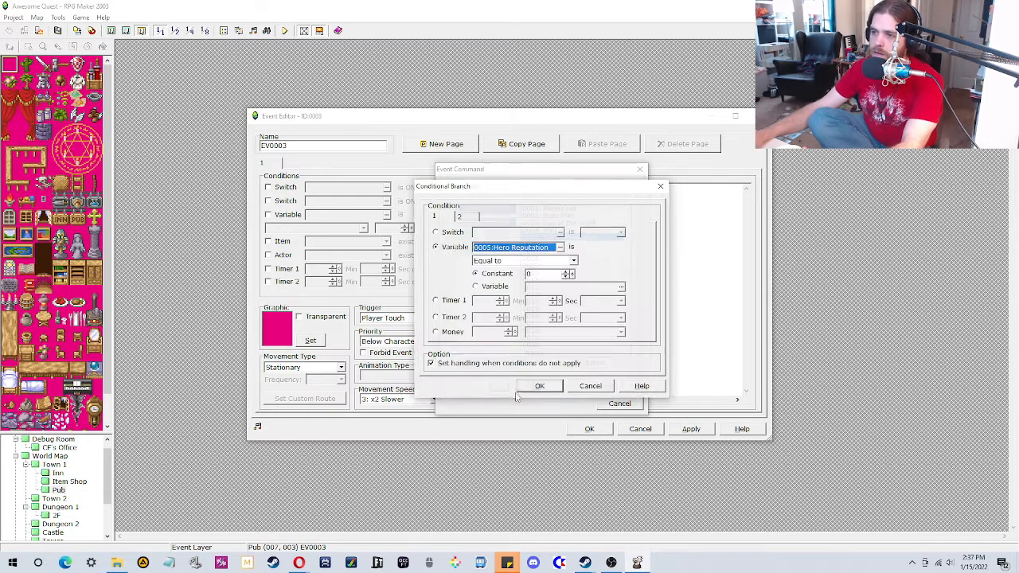
Step: Make the branch apply when Hero Reputation is greater than 15, and paste the copied bartender commands into its first case
click(523, 265)
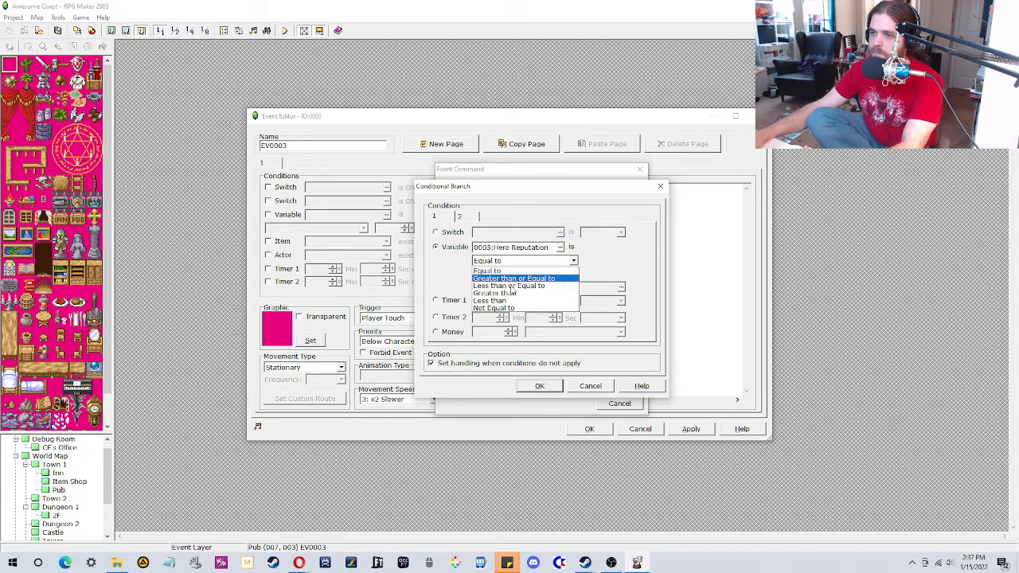
click(513, 296)
click(551, 274)
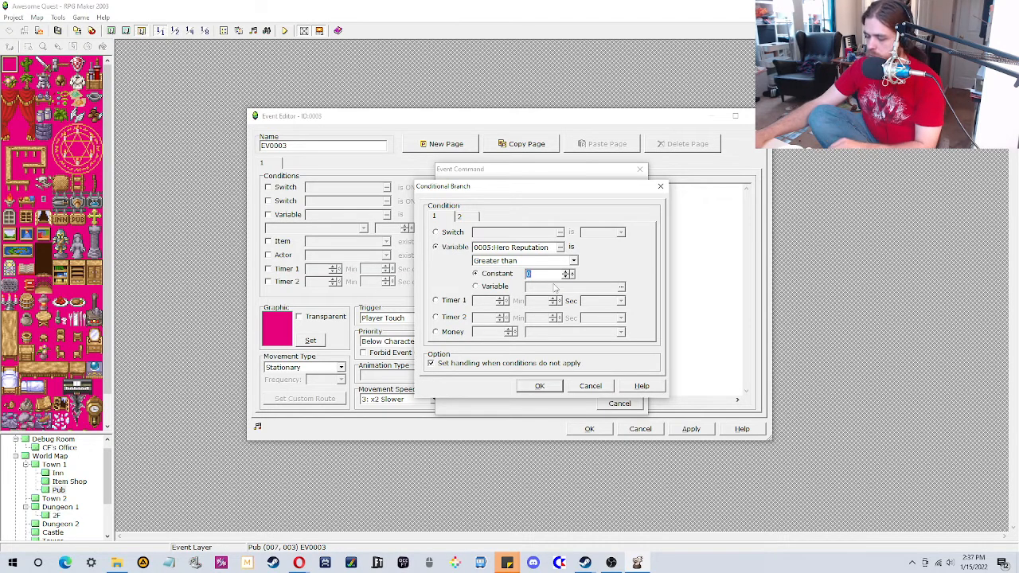
text(2)
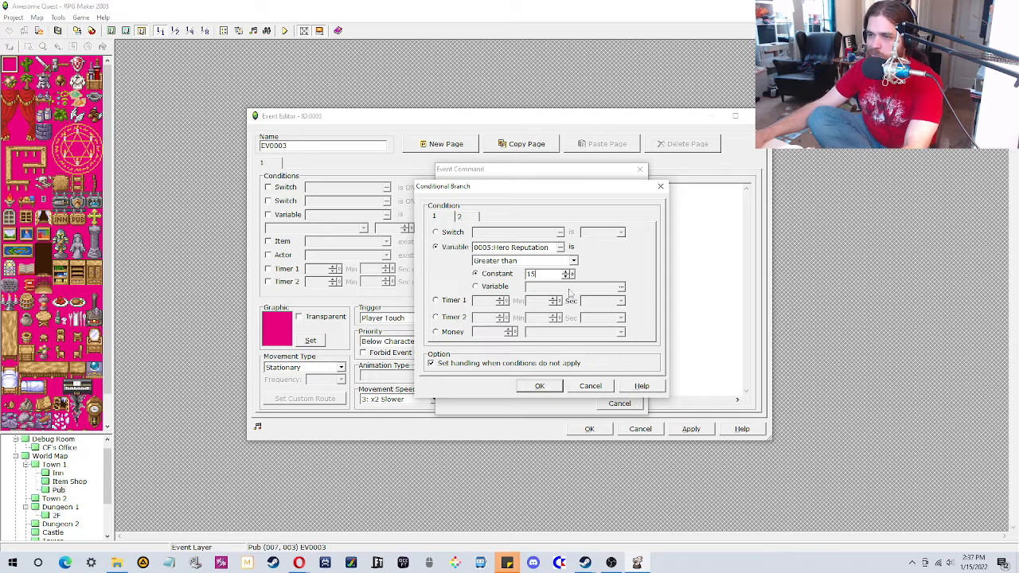
click(540, 386)
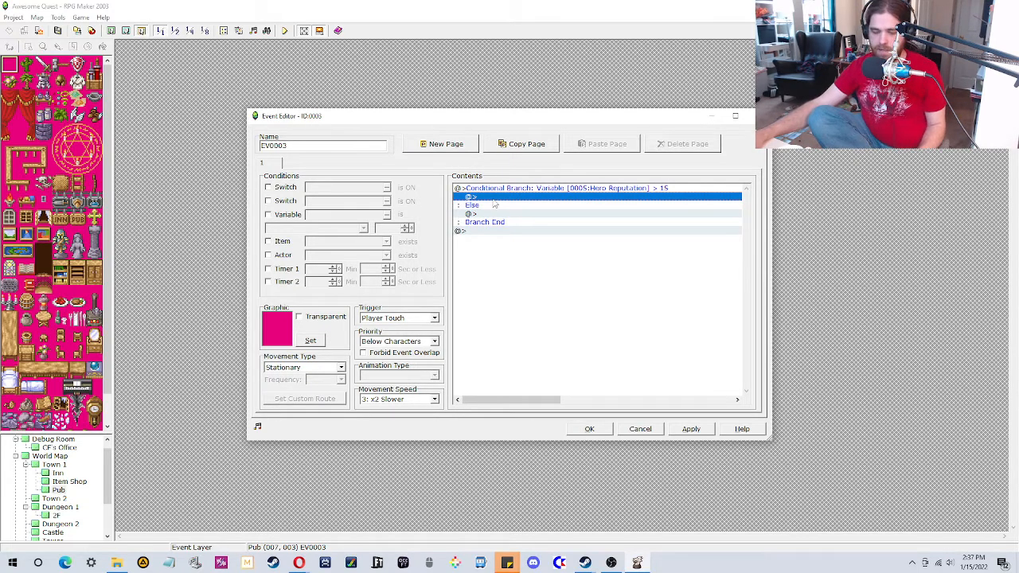
key(ctrl+v)
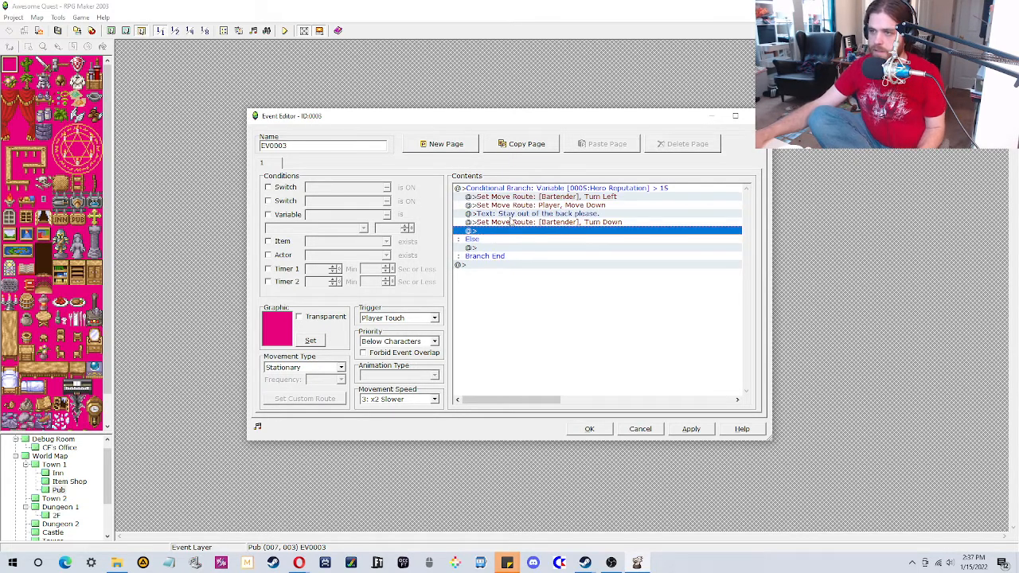
click(506, 300)
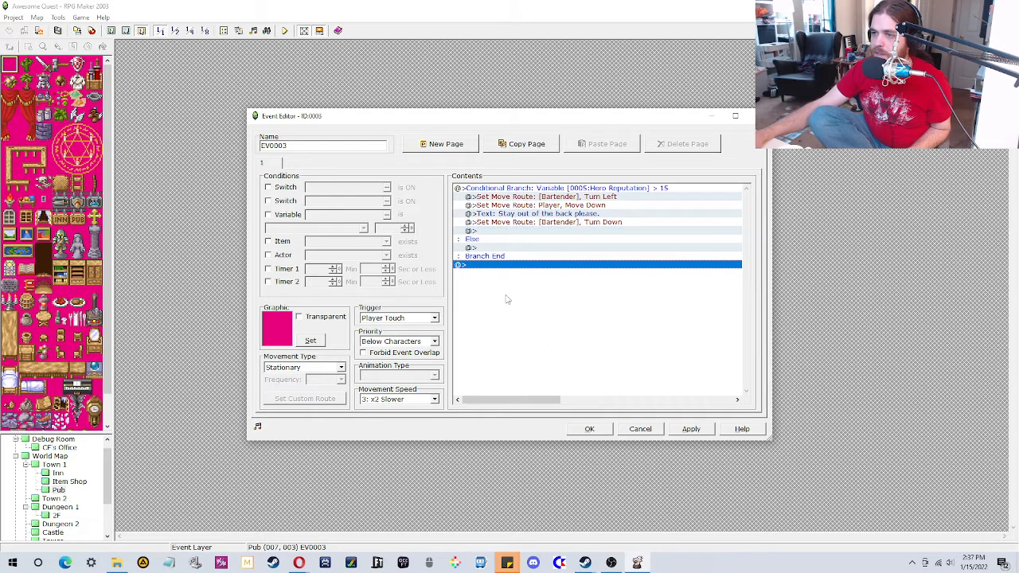
Step: Add a Show Text command reading "<Not yet built>" to the Else case and save the doorway event
click(507, 251)
right_click(509, 248)
click(527, 254)
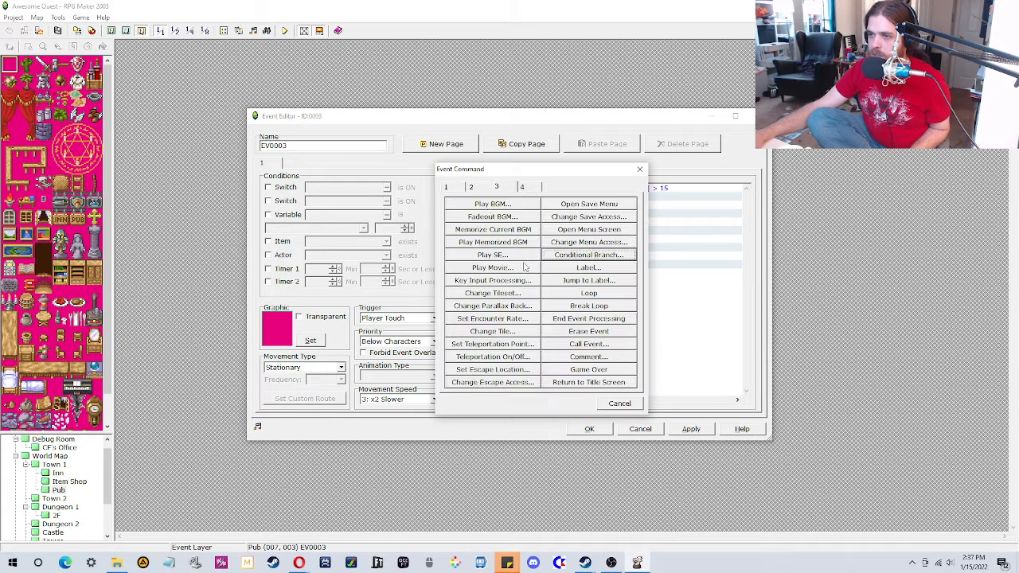
click(451, 186)
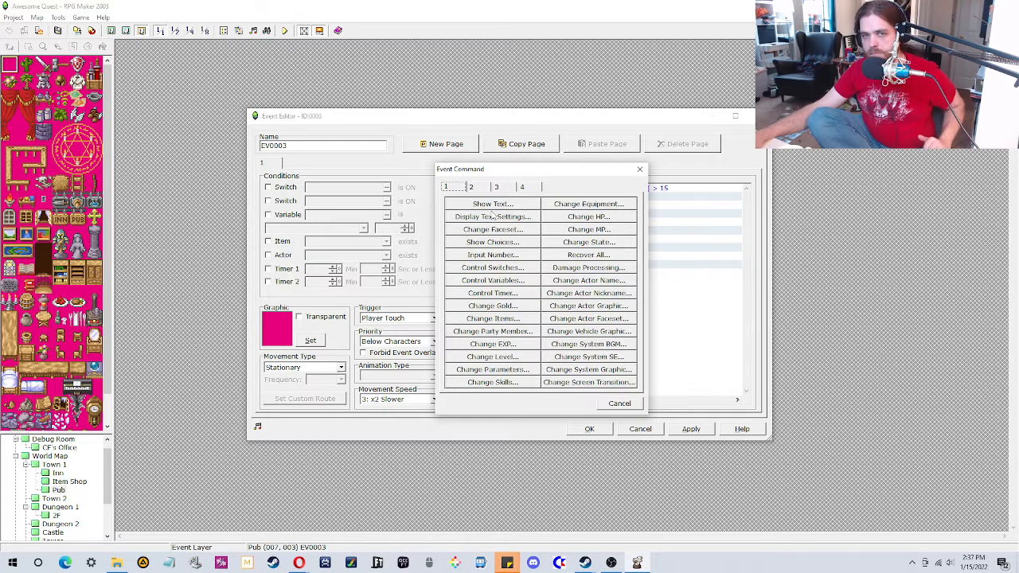
click(483, 205)
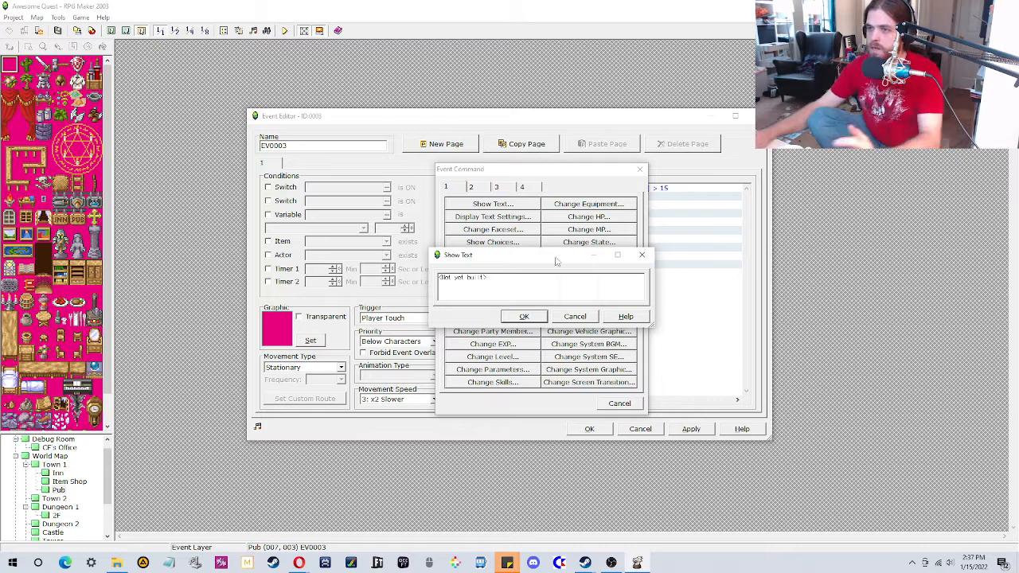
click(524, 317)
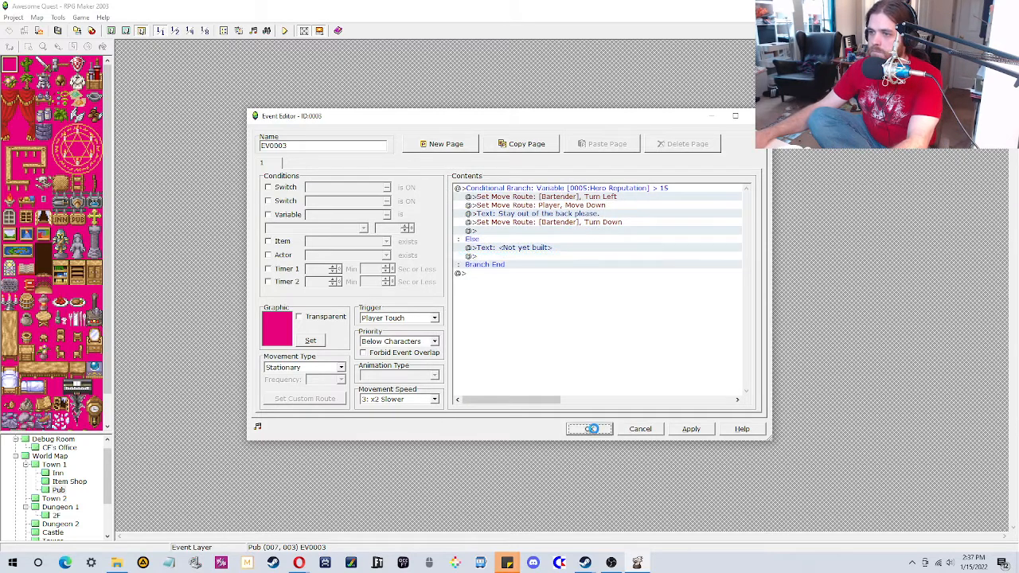
click(590, 428)
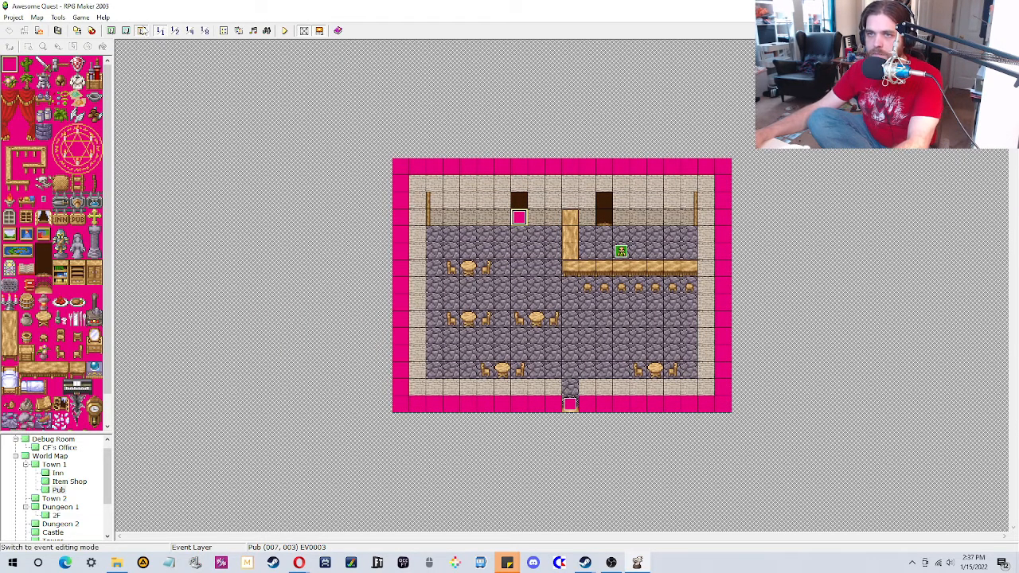
Step: Review both pages of the child's event beside the pub on the Town 1 map
click(111, 30)
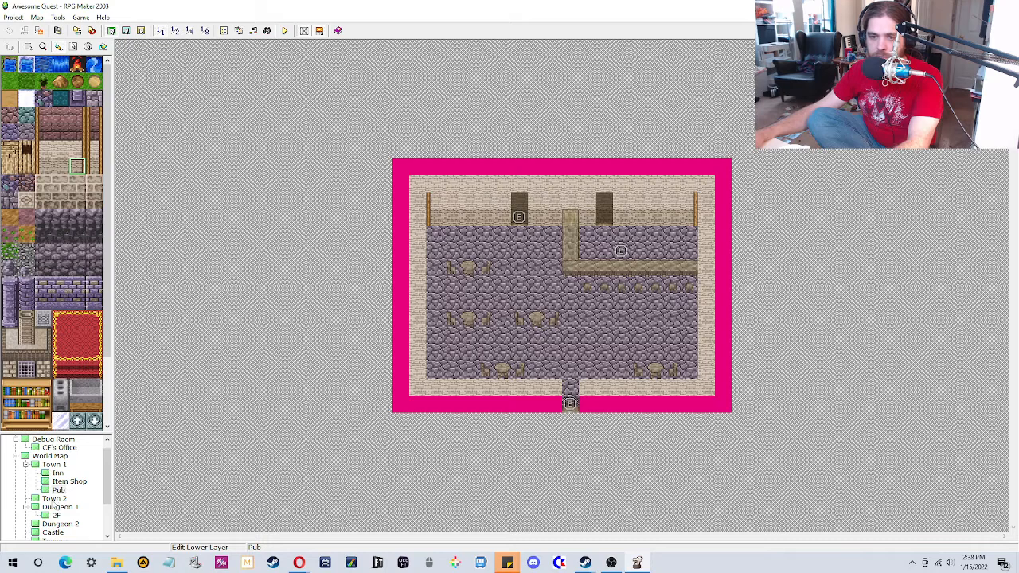
click(54, 499)
click(58, 490)
click(54, 464)
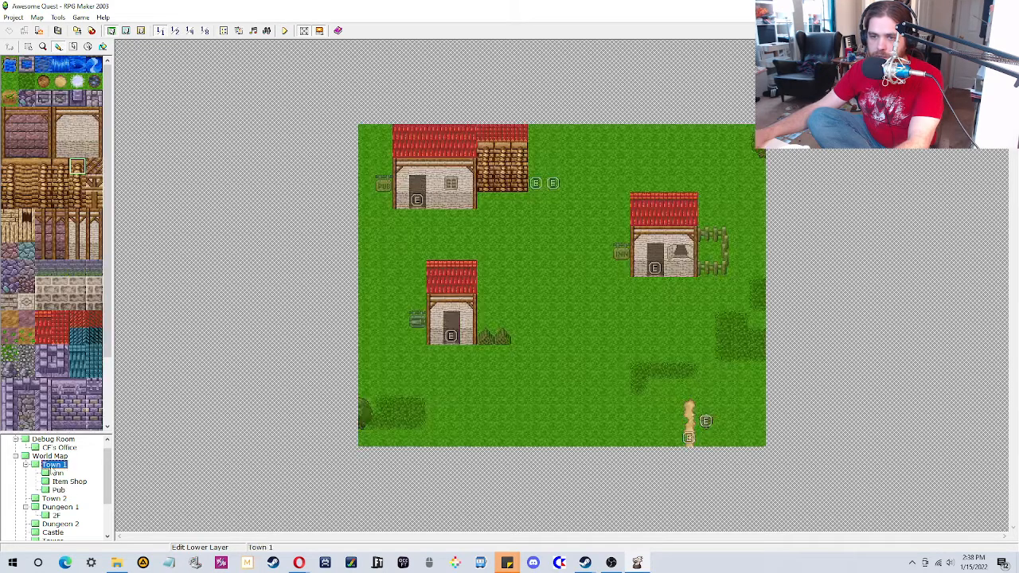
click(141, 30)
click(537, 185)
right_click(537, 186)
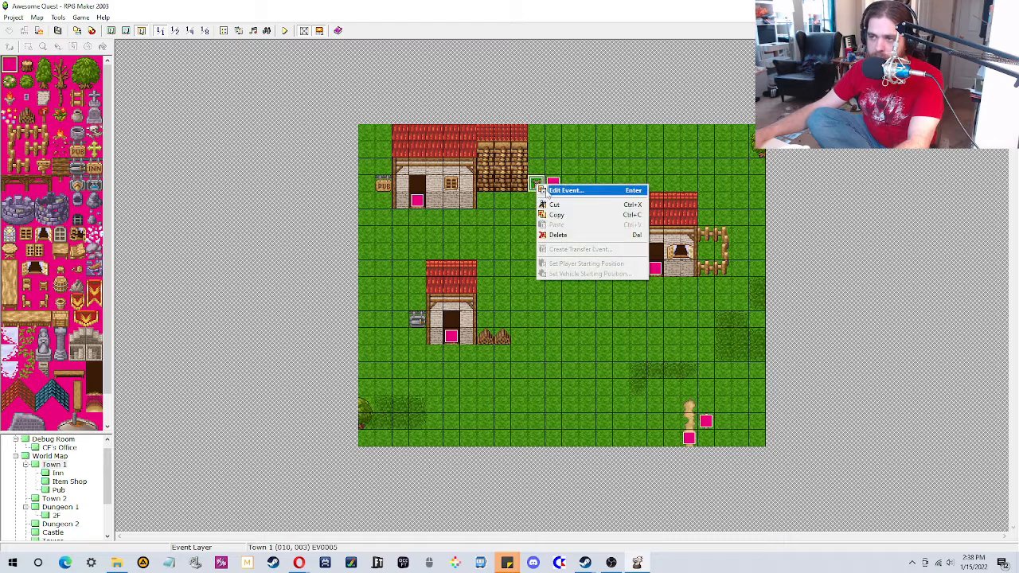
click(549, 192)
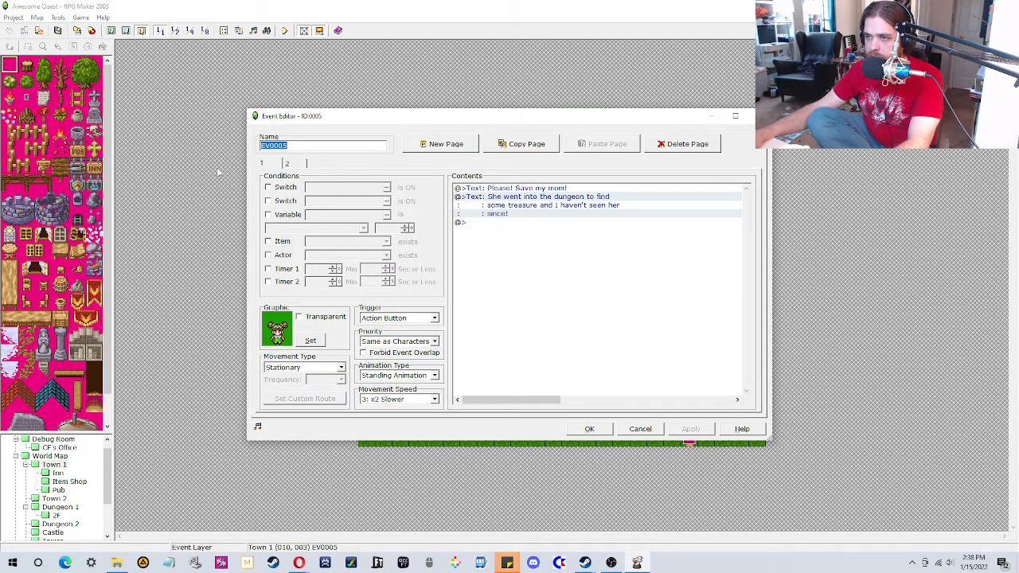
click(286, 164)
click(269, 164)
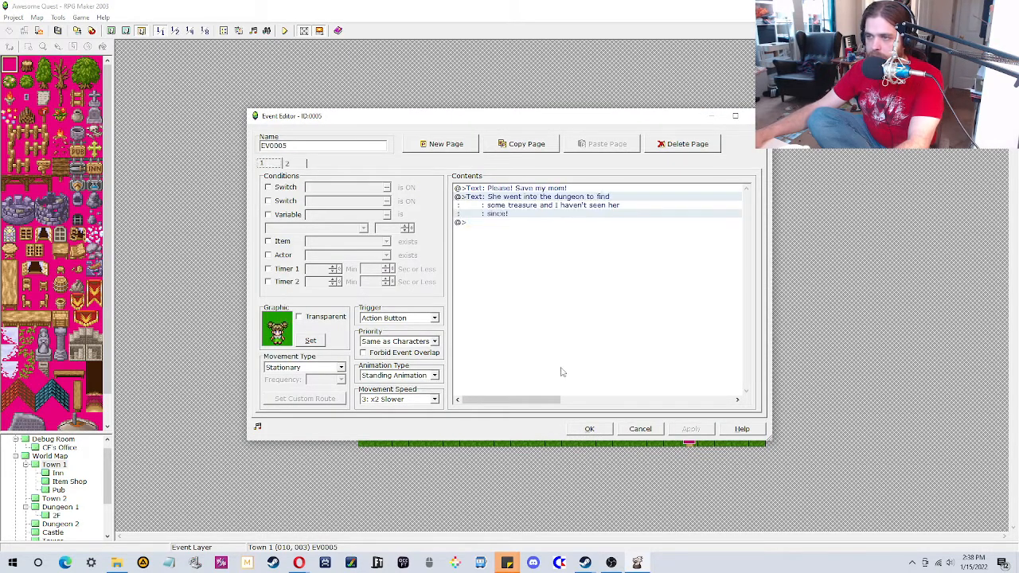
click(589, 429)
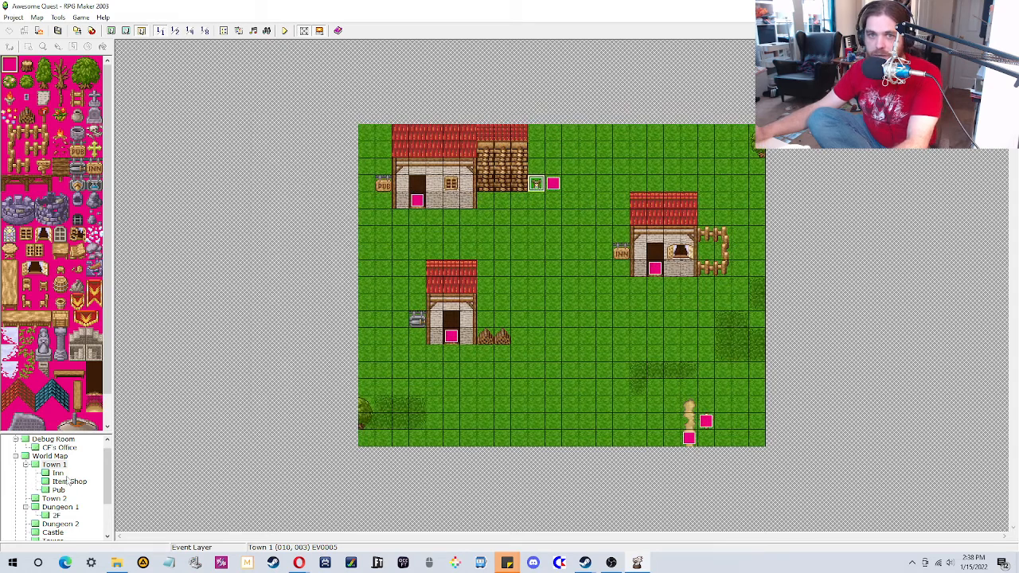
Step: Go to the Dungeon 1 map and open the Mom event at the end of the eastern corridor
scroll(104, 481, up, 2)
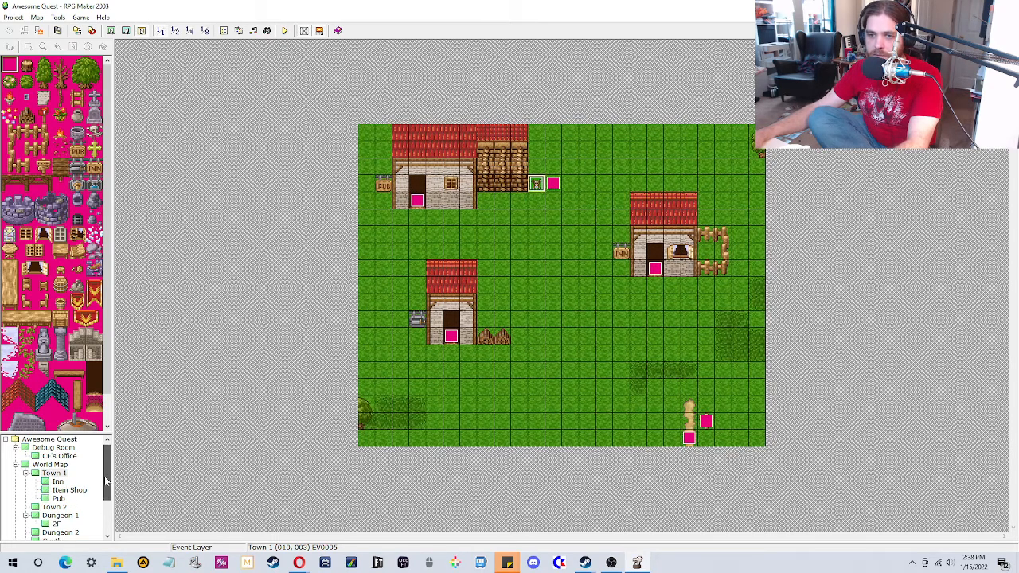
click(57, 517)
drag(586, 536, 752, 541)
drag(1013, 398, 1013, 319)
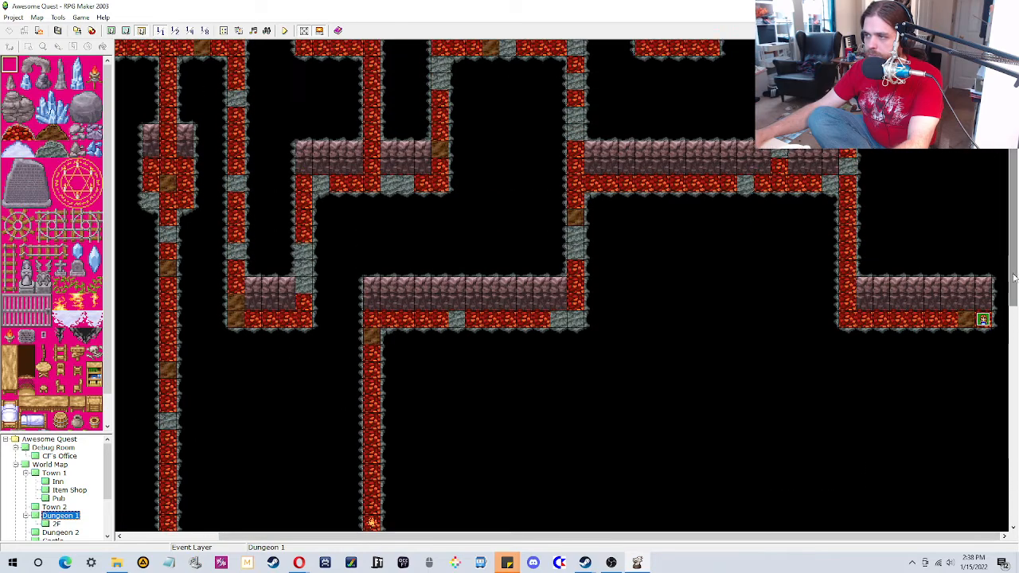
right_click(989, 318)
click(990, 321)
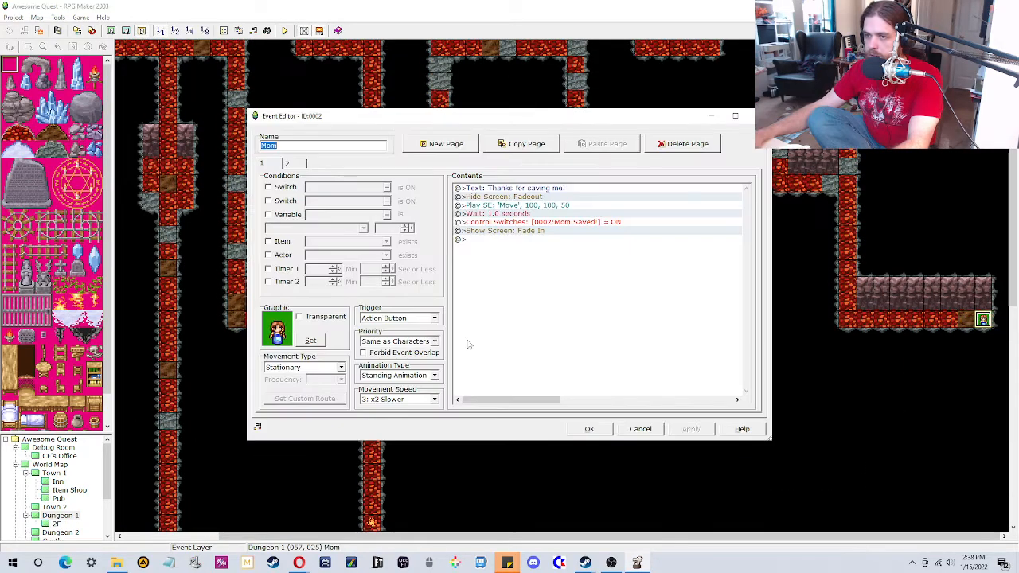
Step: Insert a Control Variables command adding 1 to Hero Reputation before the Mom Saved! switch command, and save the event
click(500, 224)
right_click(528, 223)
click(548, 230)
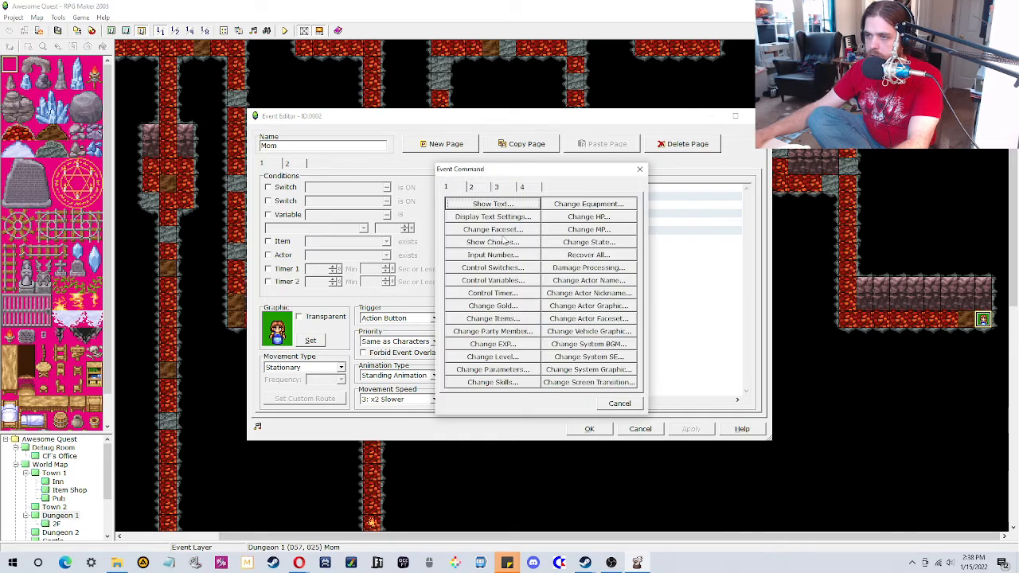
click(472, 187)
click(454, 187)
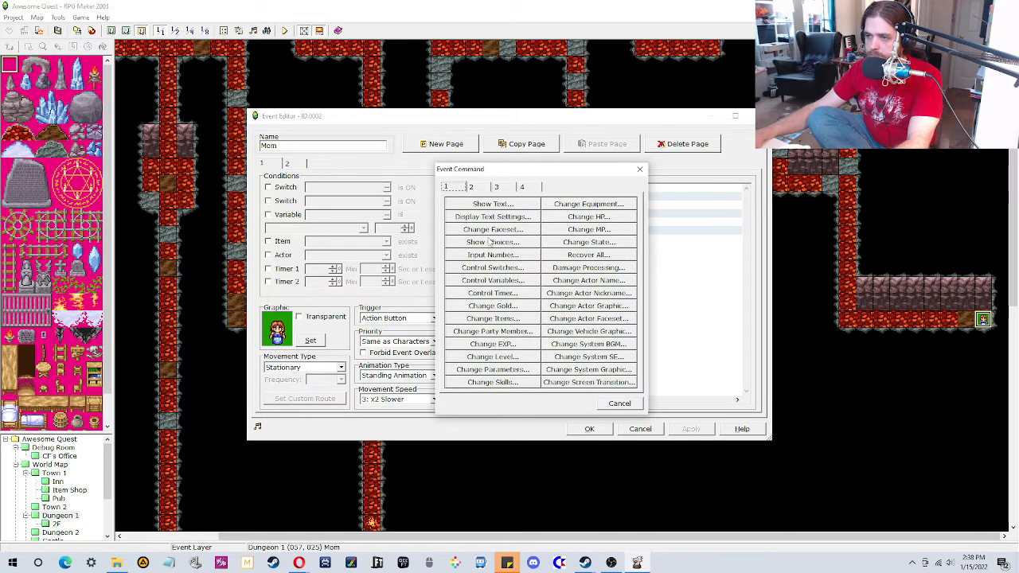
click(476, 281)
click(561, 201)
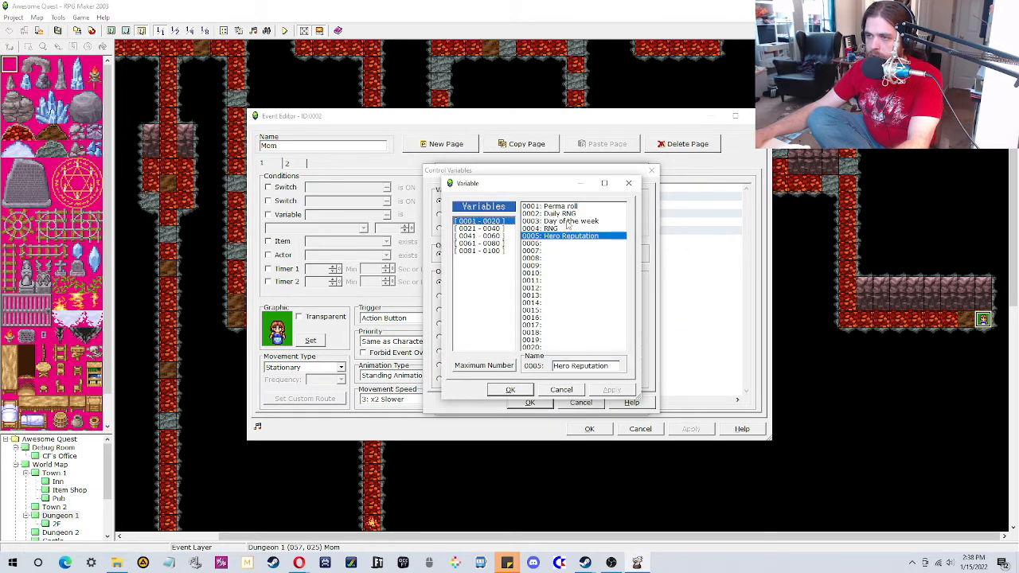
click(512, 390)
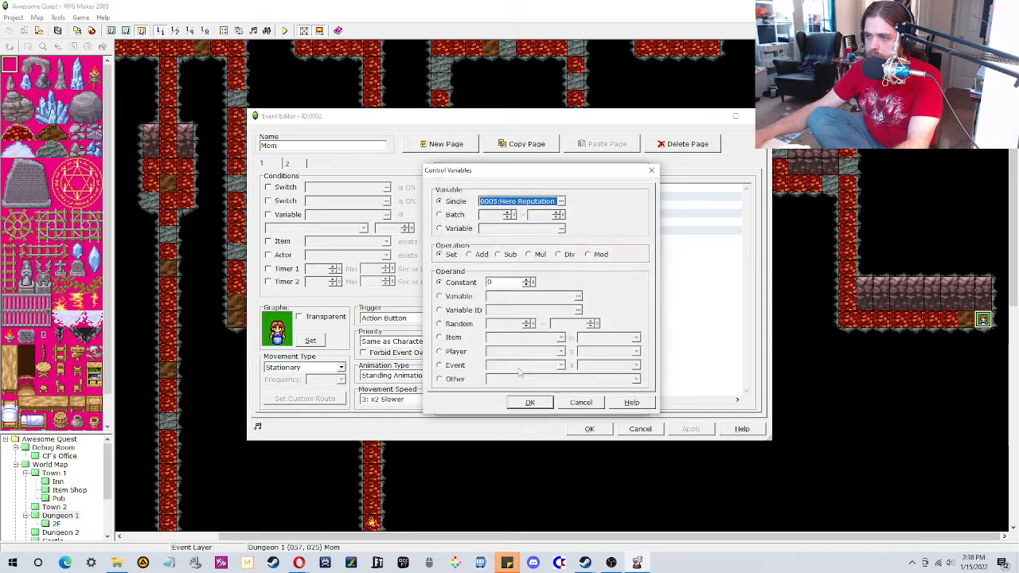
click(476, 255)
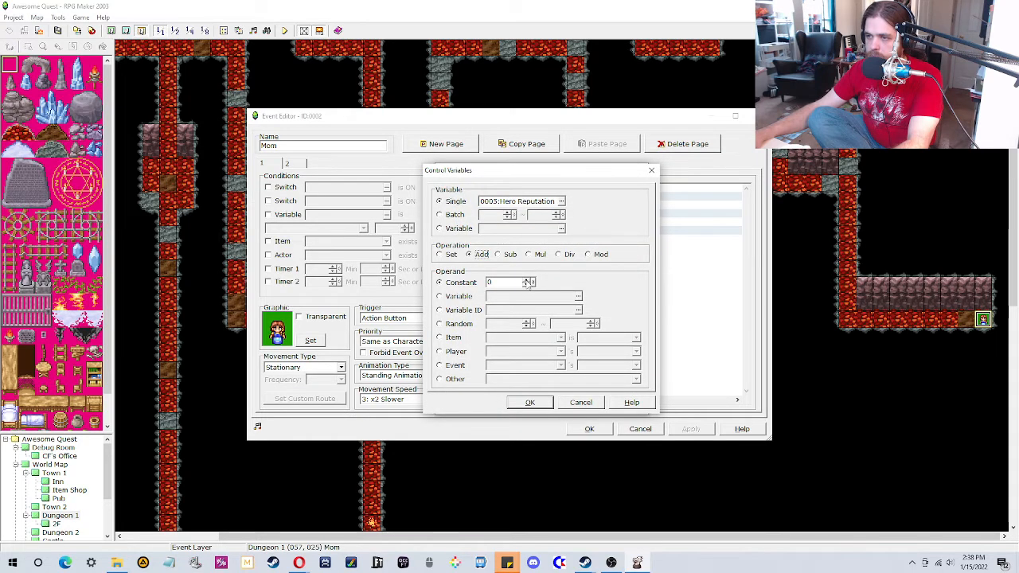
click(530, 402)
click(540, 321)
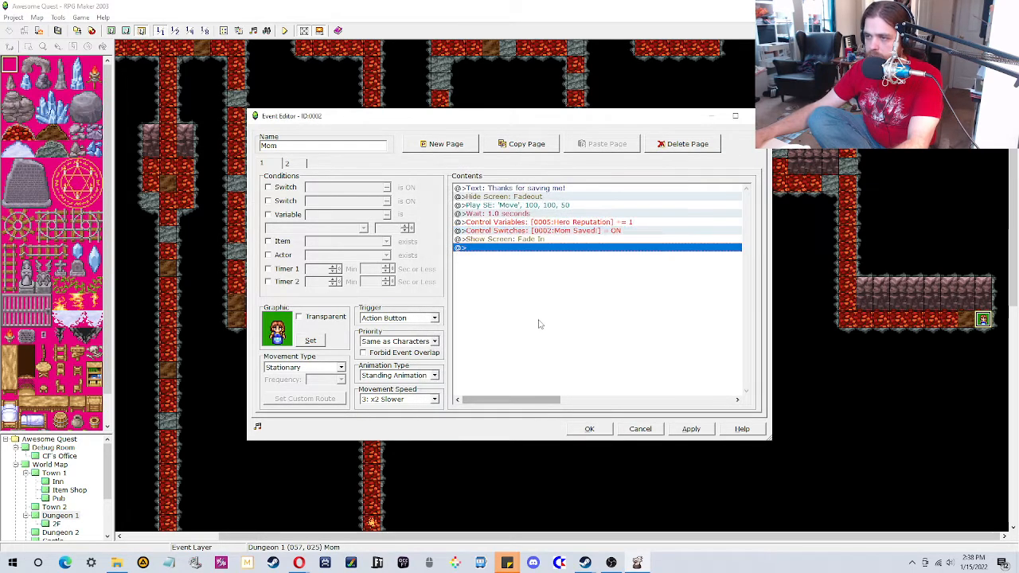
click(590, 428)
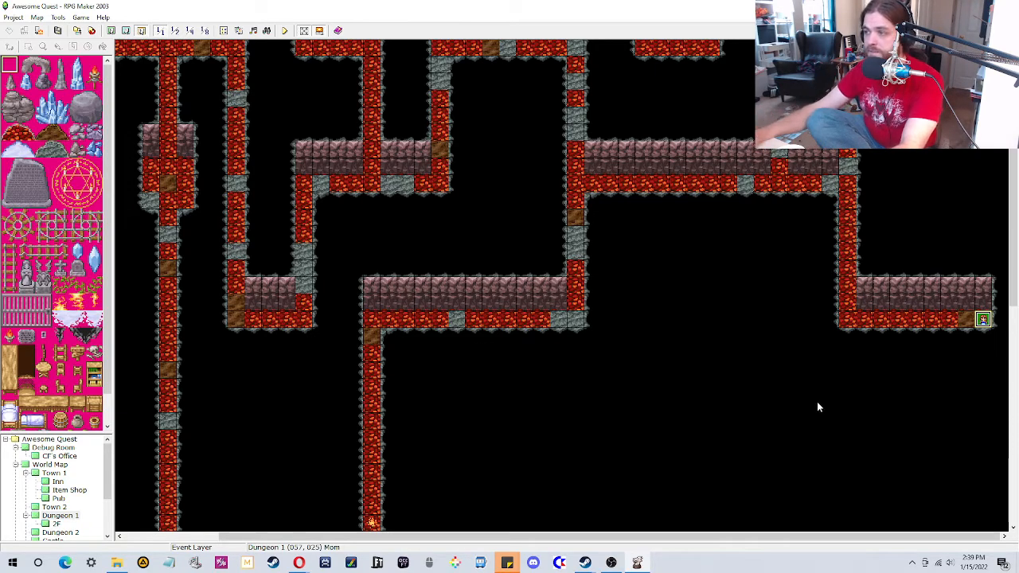
click(695, 388)
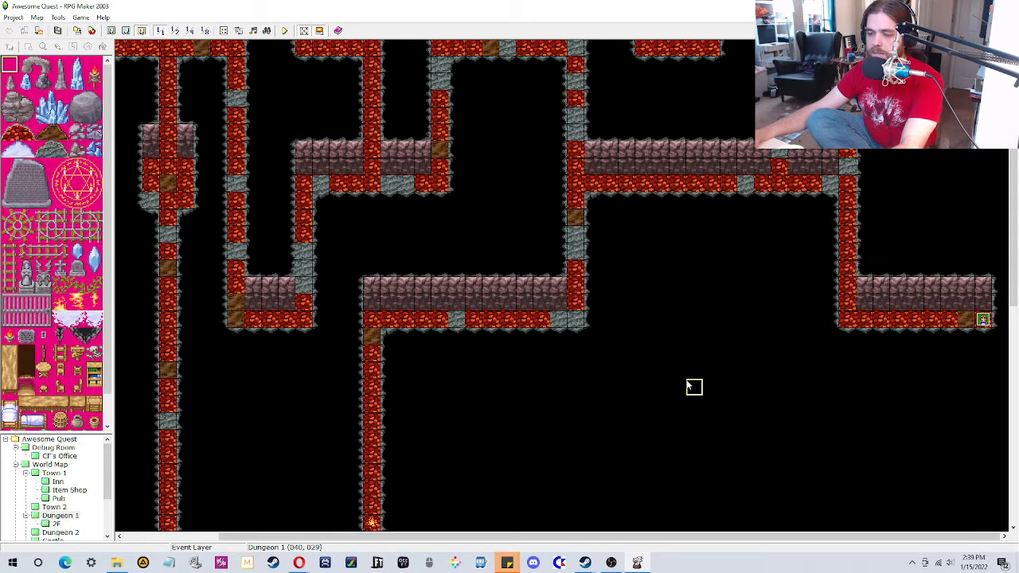
click(611, 406)
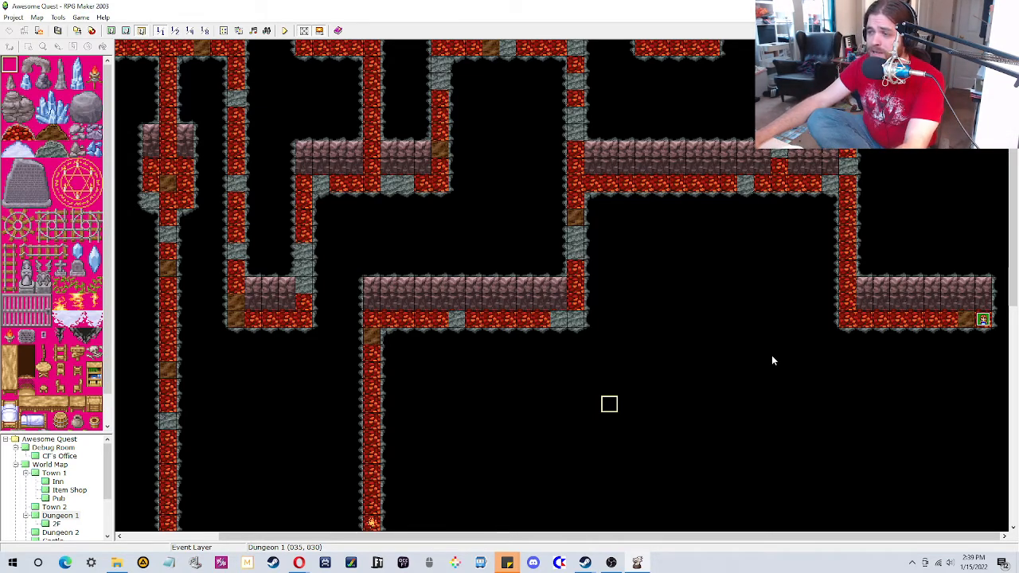
drag(1018, 276, 1017, 456)
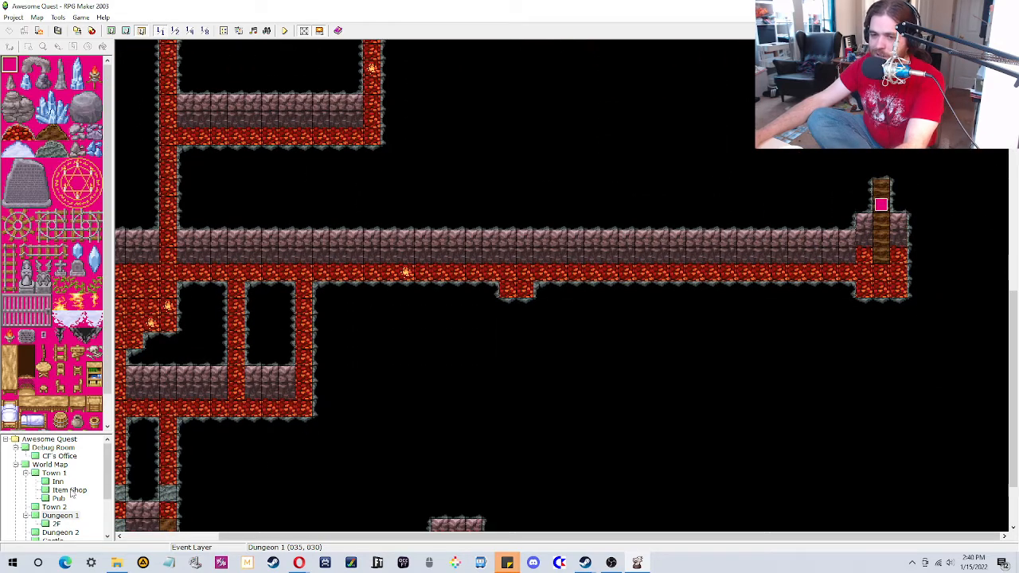
Step: Create a new event in the Debug Room on the empty floor tile at (007, 003), just below the north wall
click(60, 458)
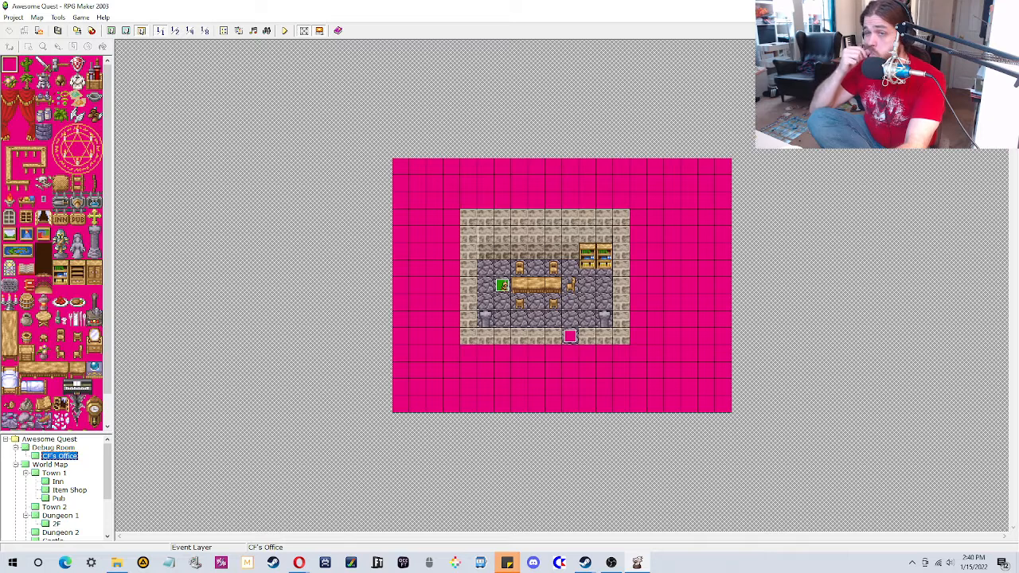
click(56, 449)
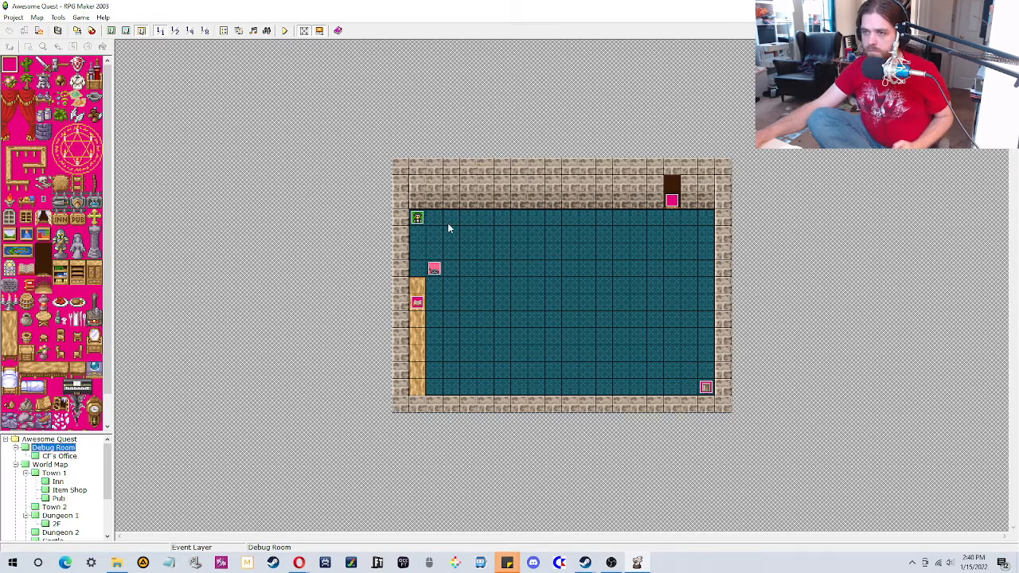
right_click(512, 219)
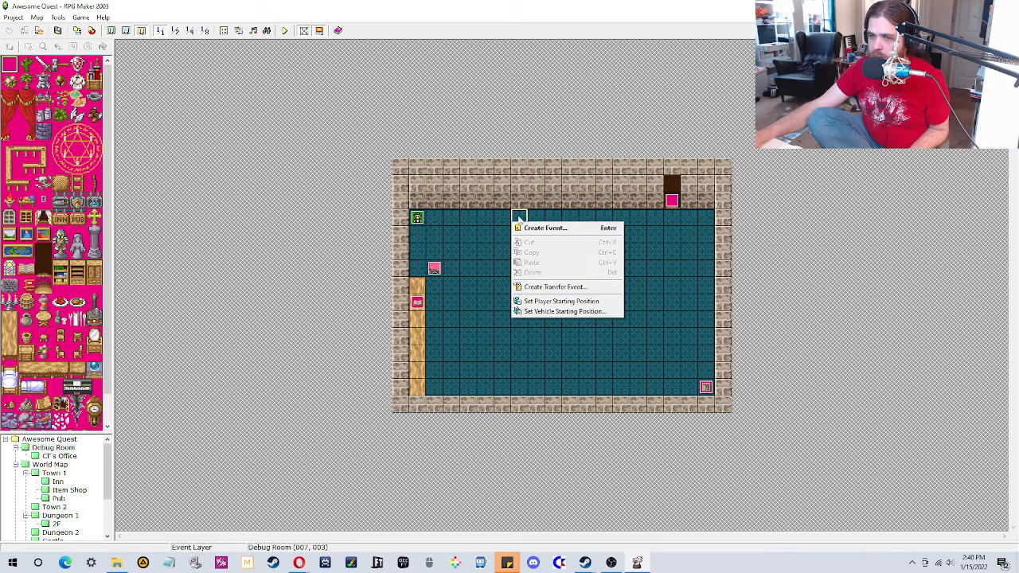
key(Return)
Step: Set the new event's graphic to the first character of the People4 set
double_click(279, 338)
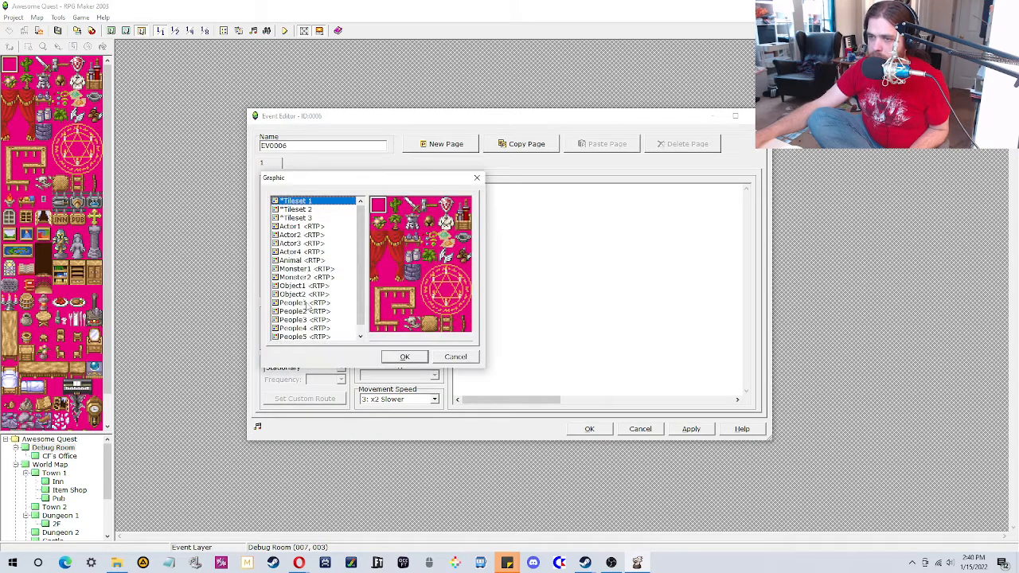
scroll(306, 305, down, 1)
click(303, 303)
click(303, 312)
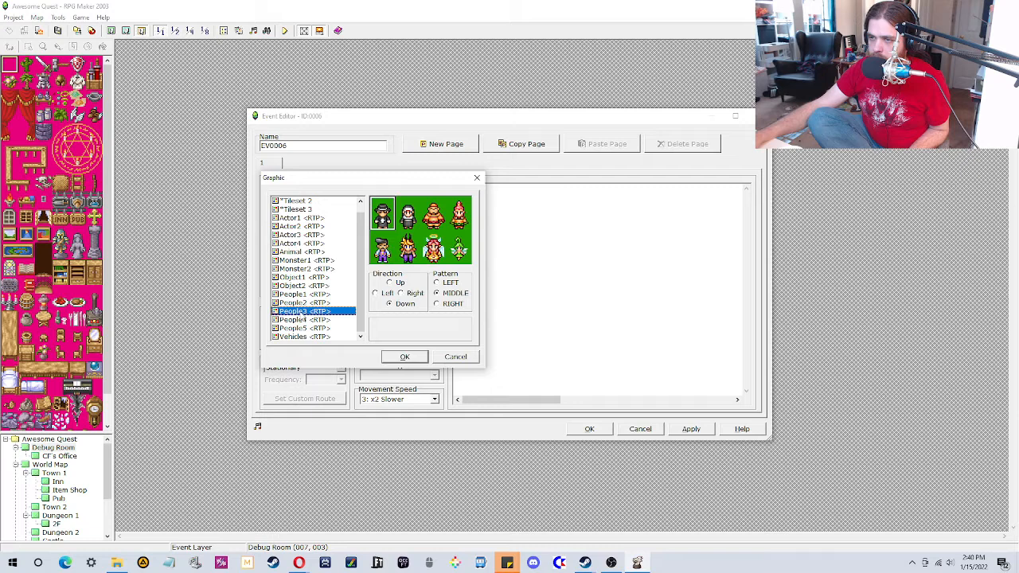
click(304, 321)
double_click(384, 229)
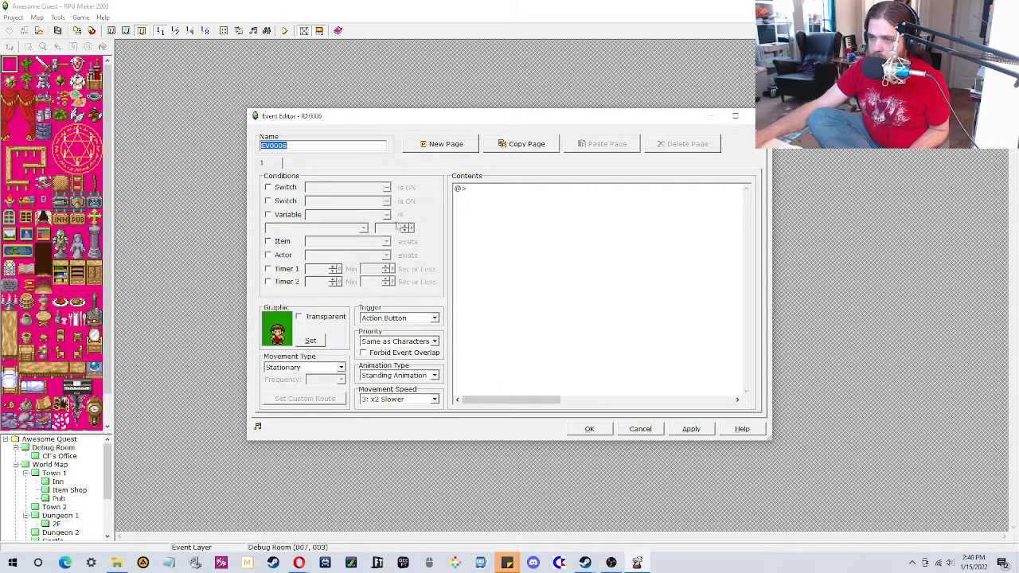
Step: Add a Show Choices command to the event with the options 1, 10, 20 and No Change
double_click(466, 191)
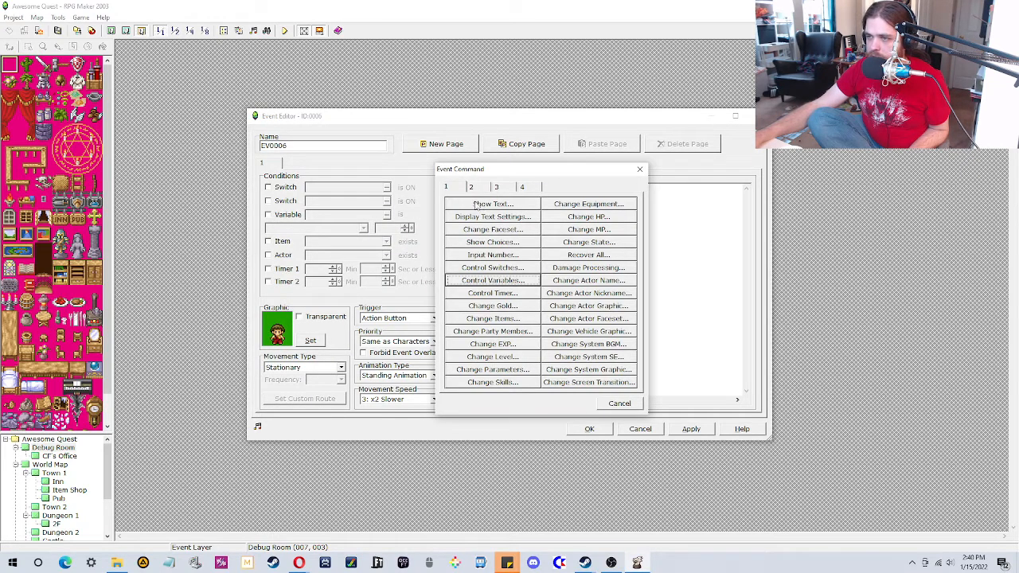
click(493, 243)
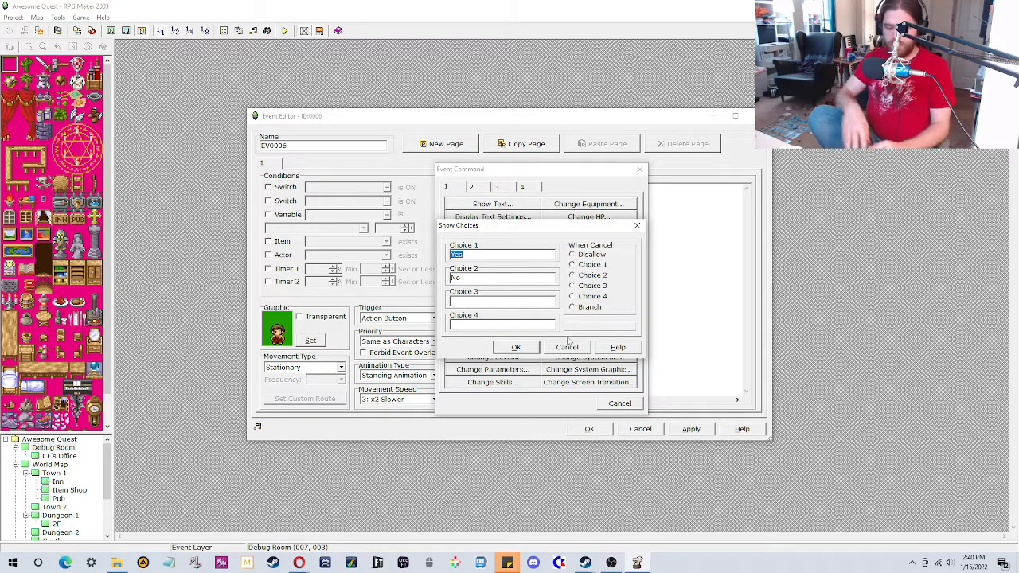
text(1)
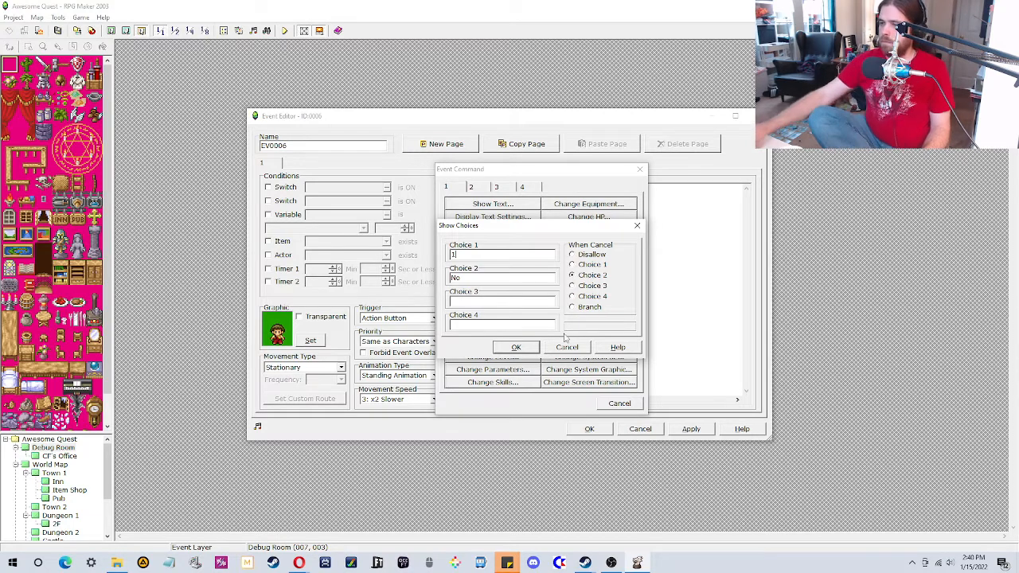
key(Tab)
text(10)
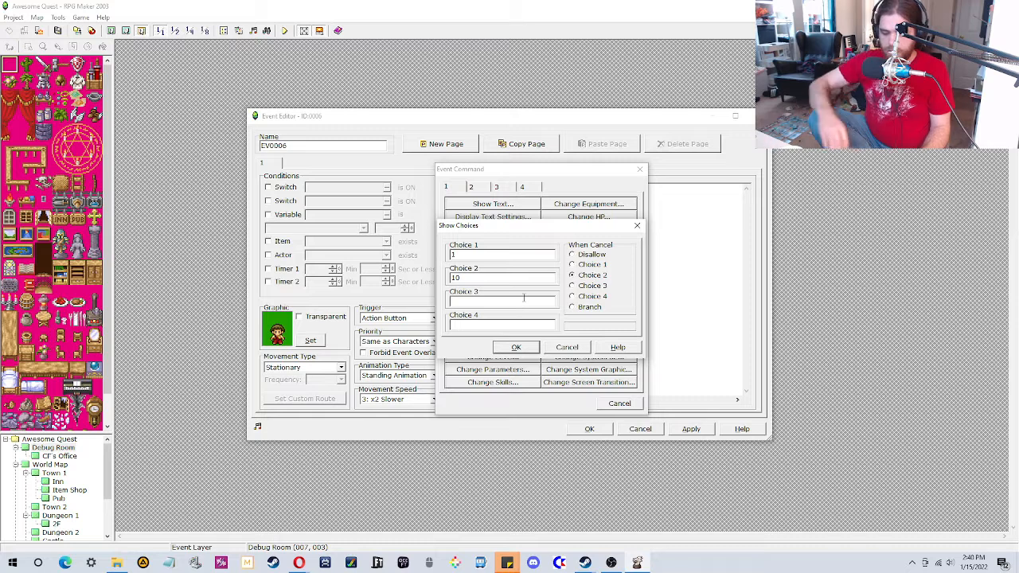
text(20)
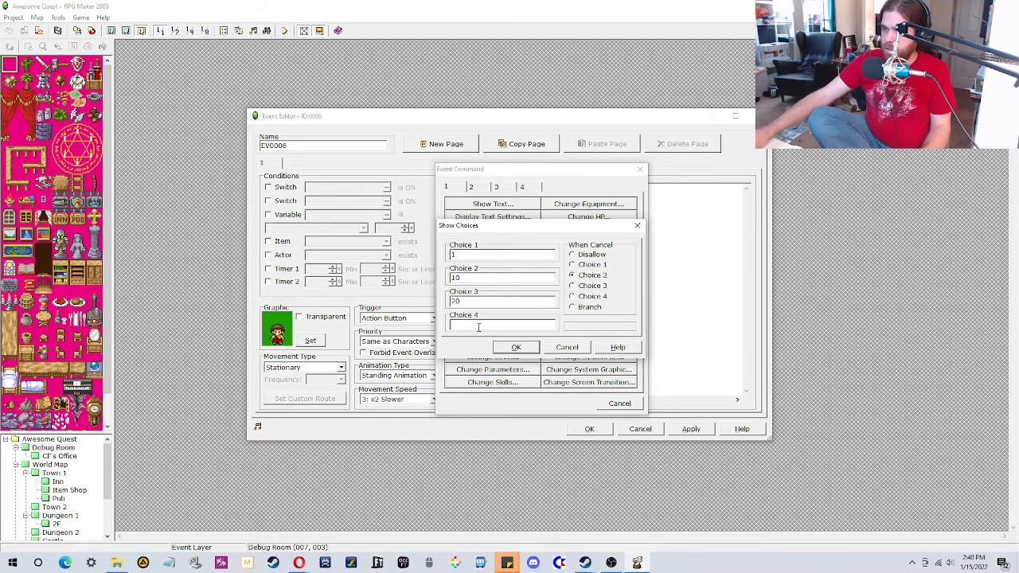
click(495, 320)
text(No Change)
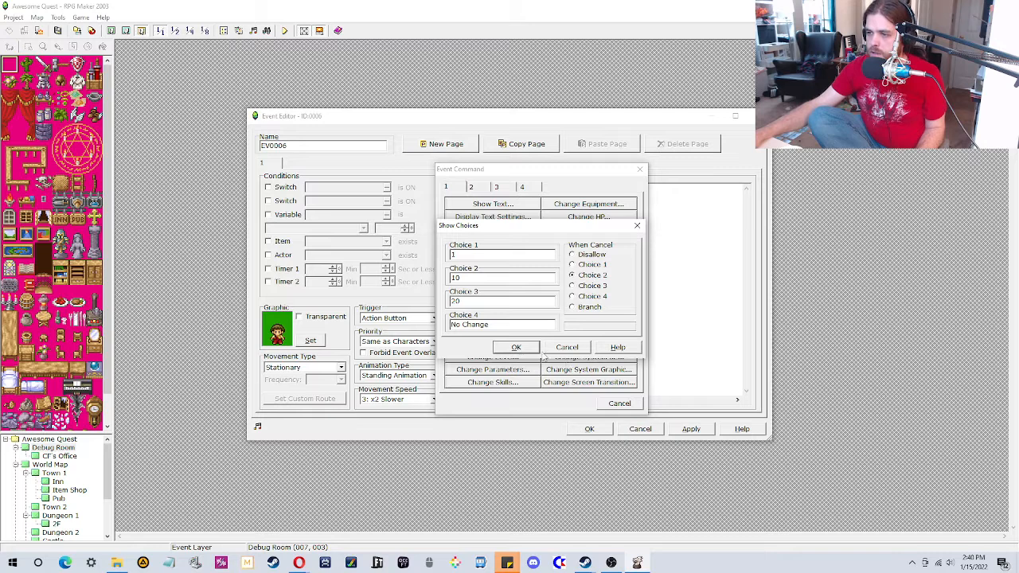
click(516, 348)
Step: Insert a Show Text command reading "Set reputation to:" above the Show Choices command
click(494, 229)
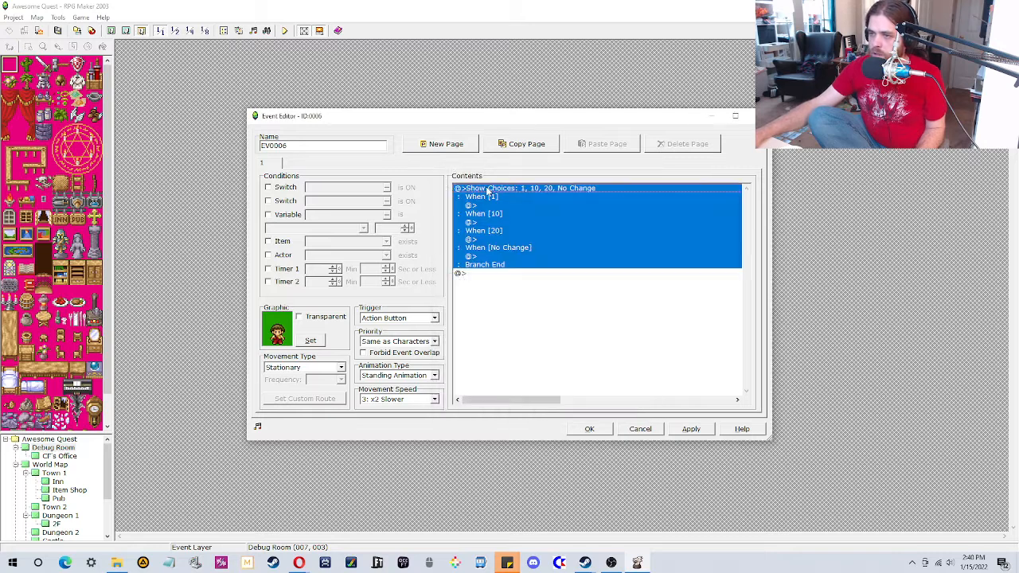
right_click(488, 188)
click(497, 196)
click(490, 205)
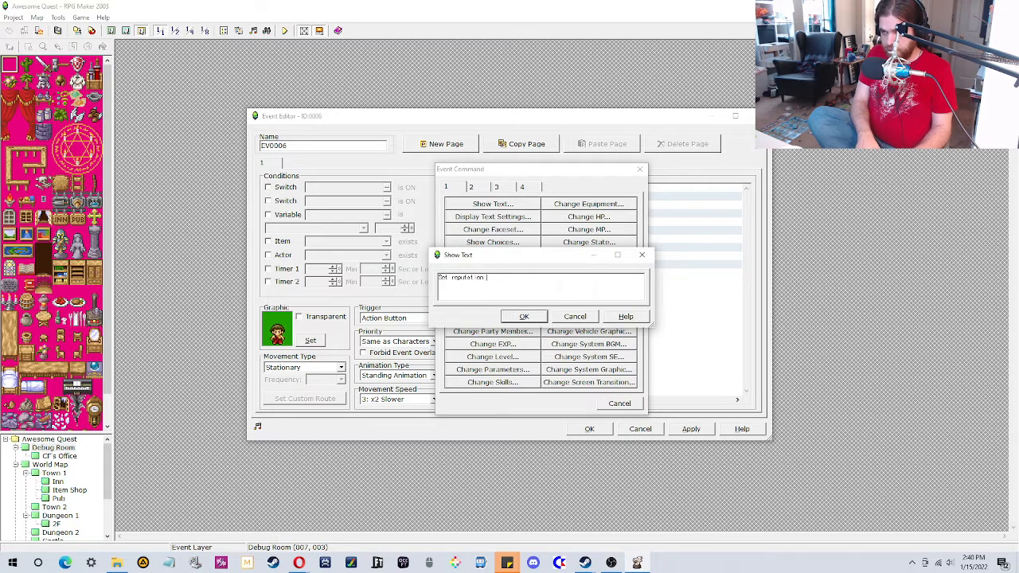
text(to:)
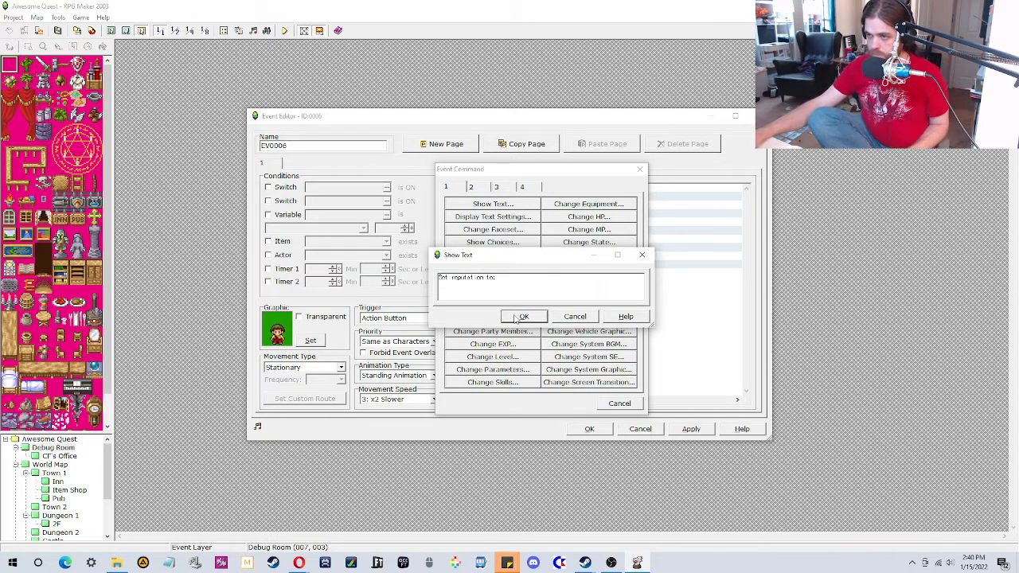
click(522, 317)
Step: Under the When [1] branch, add a Control Variables command that sets Hero Reputation to 1
click(507, 214)
double_click(507, 214)
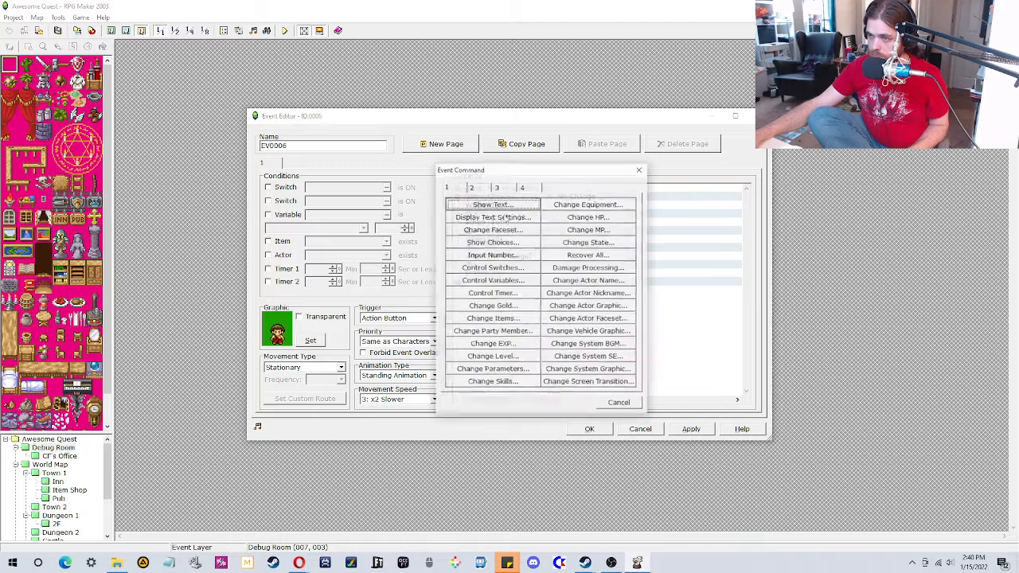
click(483, 280)
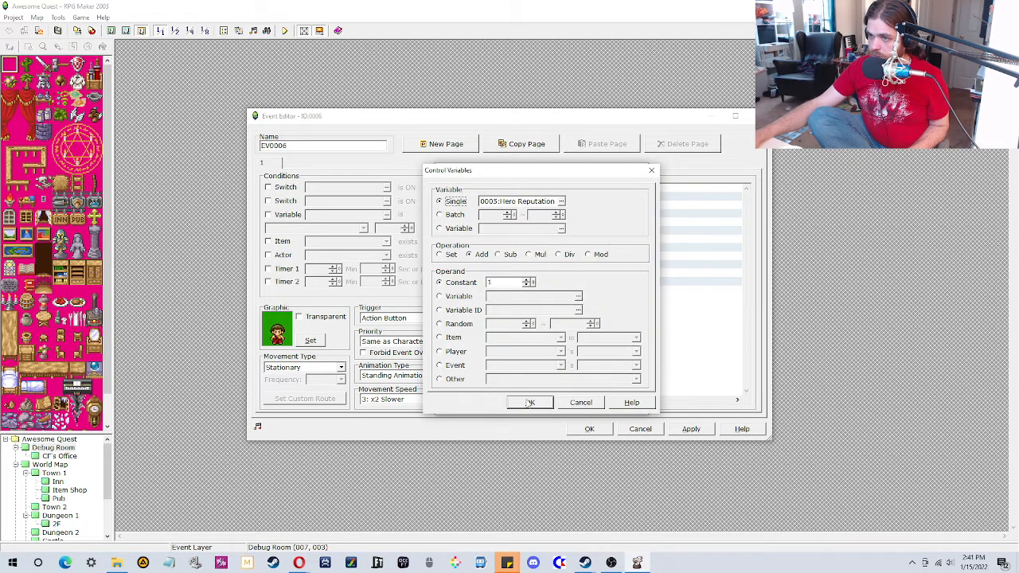
click(533, 402)
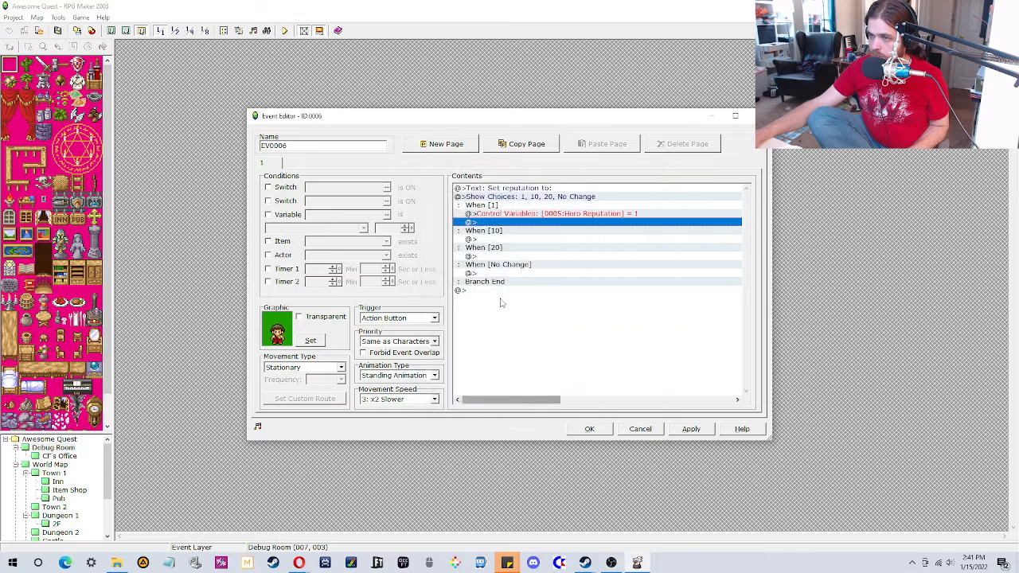
Step: Copy the Hero Reputation command into the When [10] branch and change its constant to 10
click(513, 215)
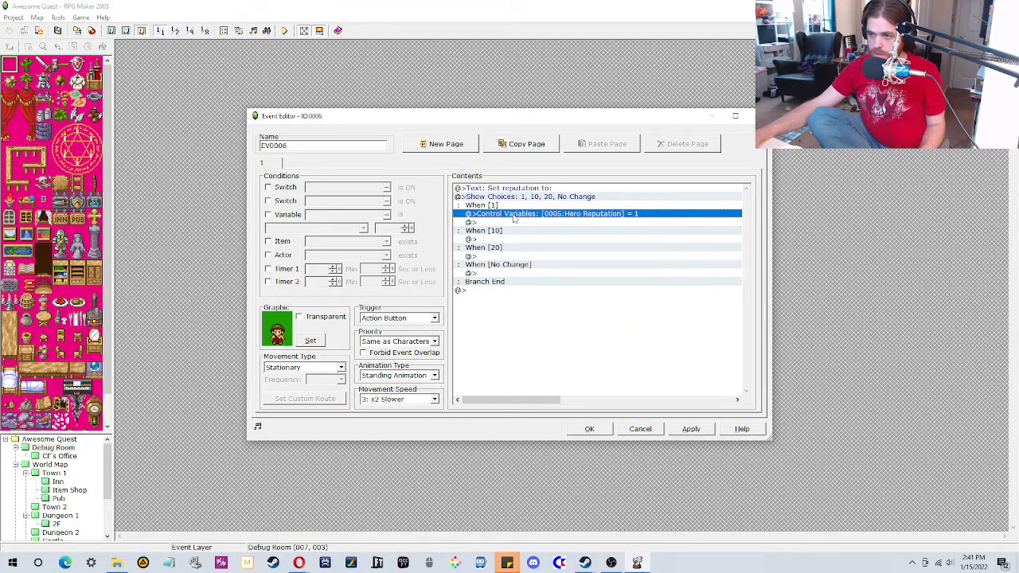
click(510, 239)
text(@>Control Variables: [0005:Hero Reputation] = 1)
right_click(508, 241)
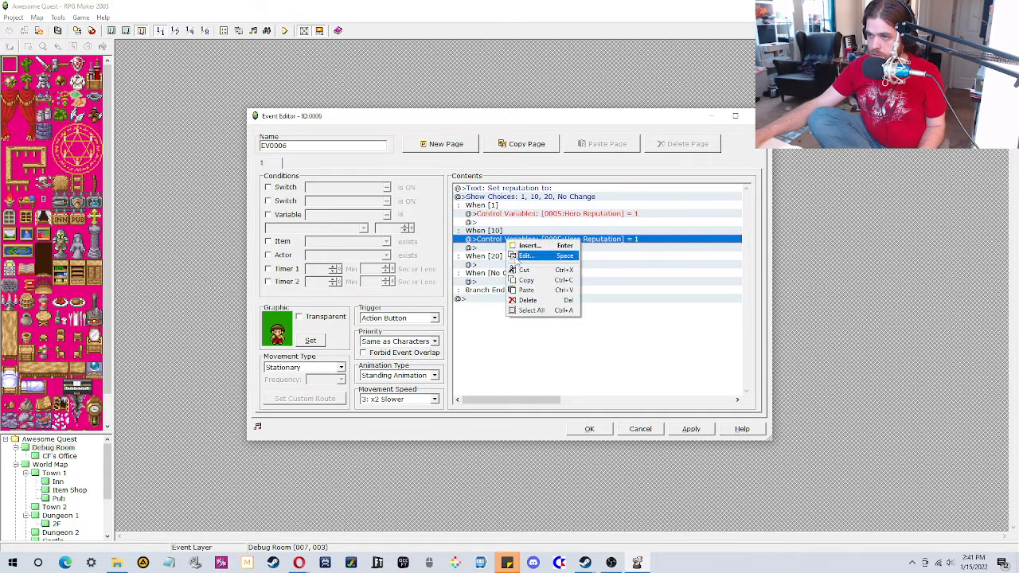
click(523, 256)
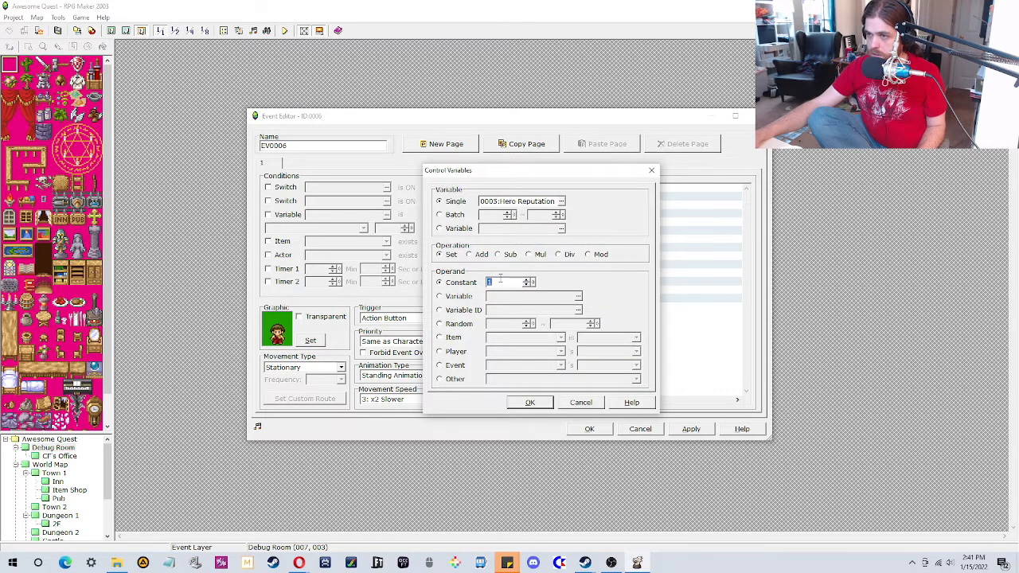
text(10)
click(529, 402)
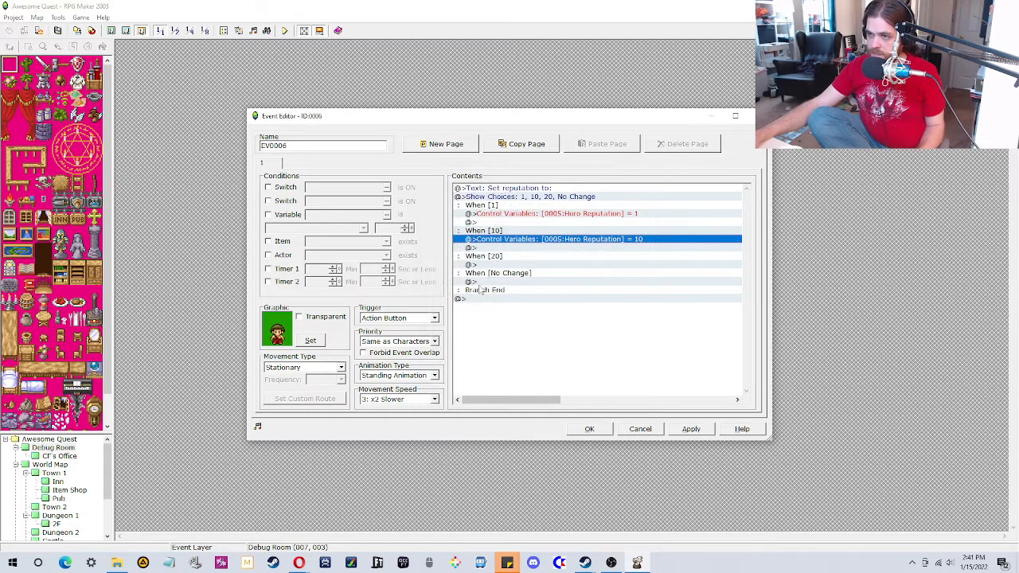
Step: Paste the copied command into the When [20] branch, insert one setting Hero Reputation to 20 above it, and save the event
click(487, 264)
key(ctrl+v)
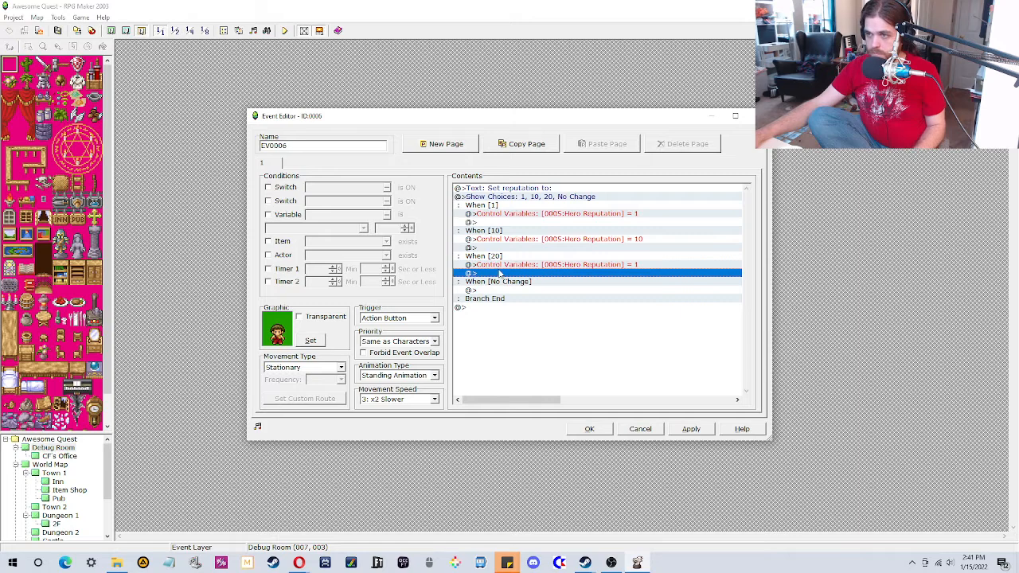
double_click(500, 273)
key(Escape)
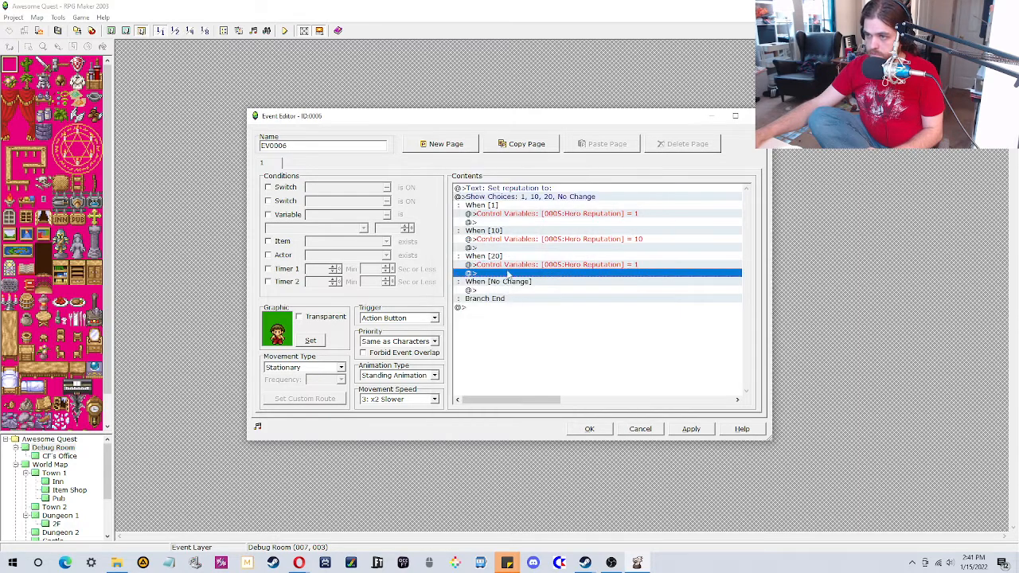
double_click(508, 274)
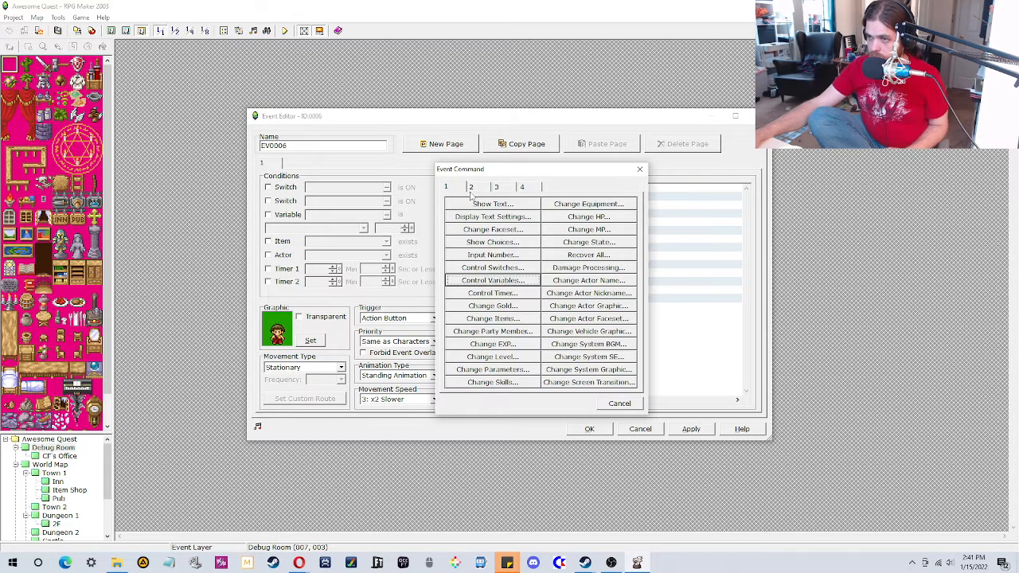
click(493, 284)
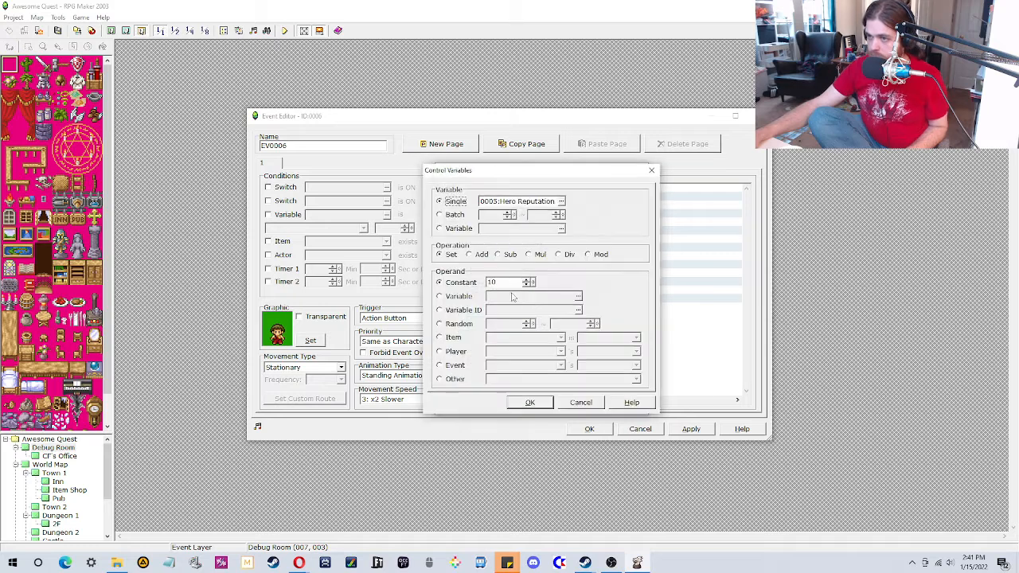
text(20)
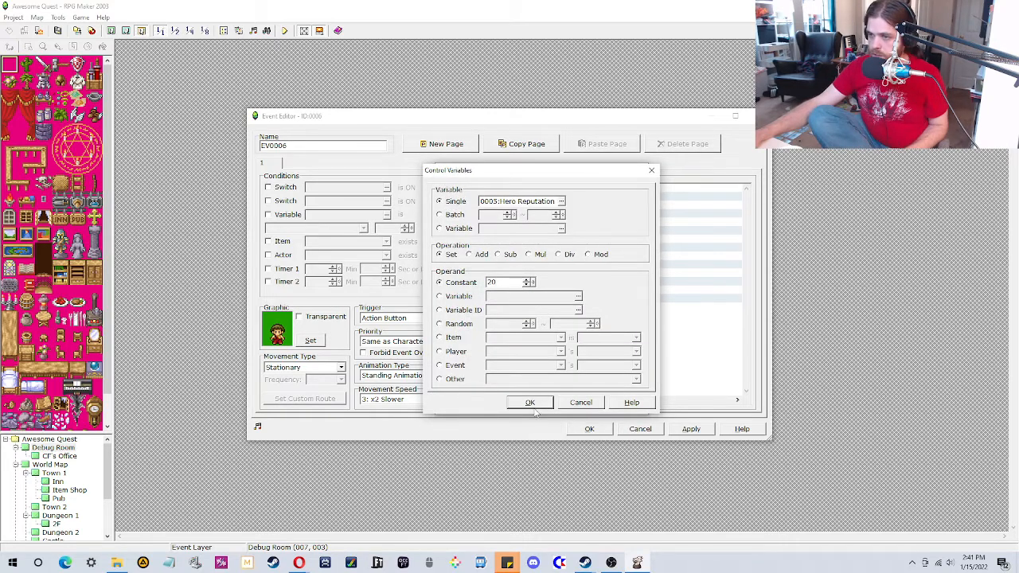
click(531, 403)
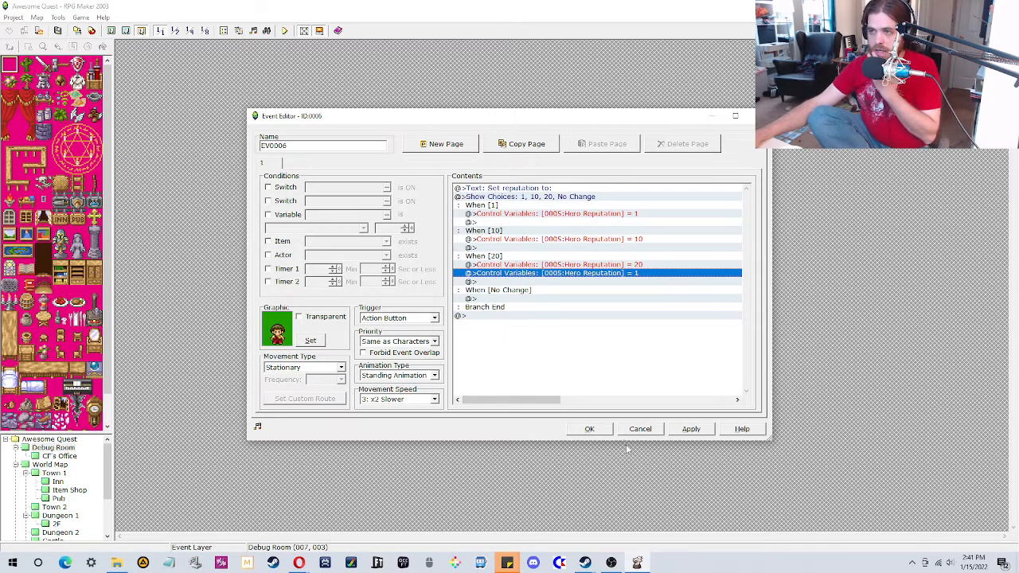
click(590, 430)
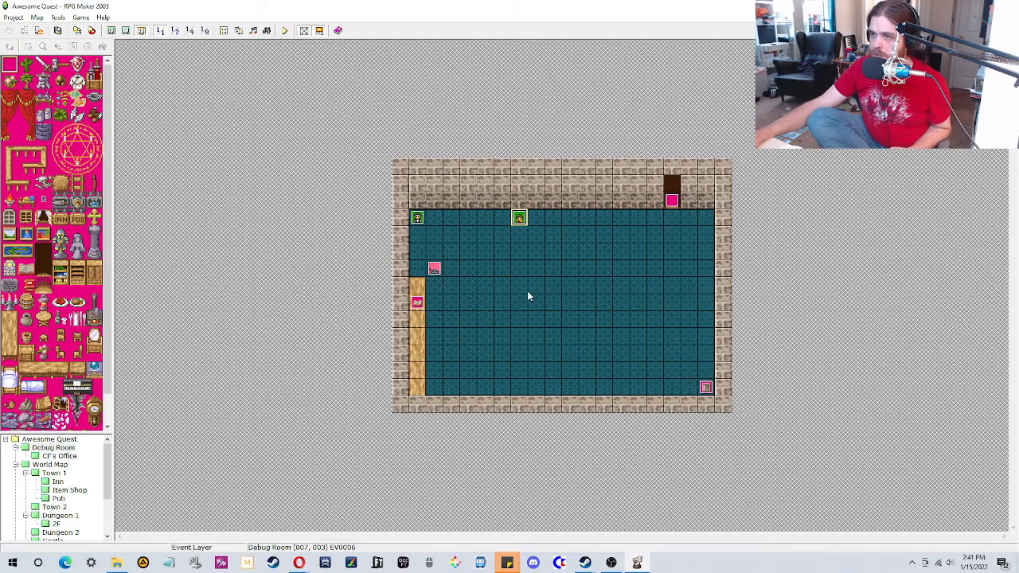
Step: Reopen the reputation event, change its movement type to Random, and save it
right_click(522, 217)
click(545, 221)
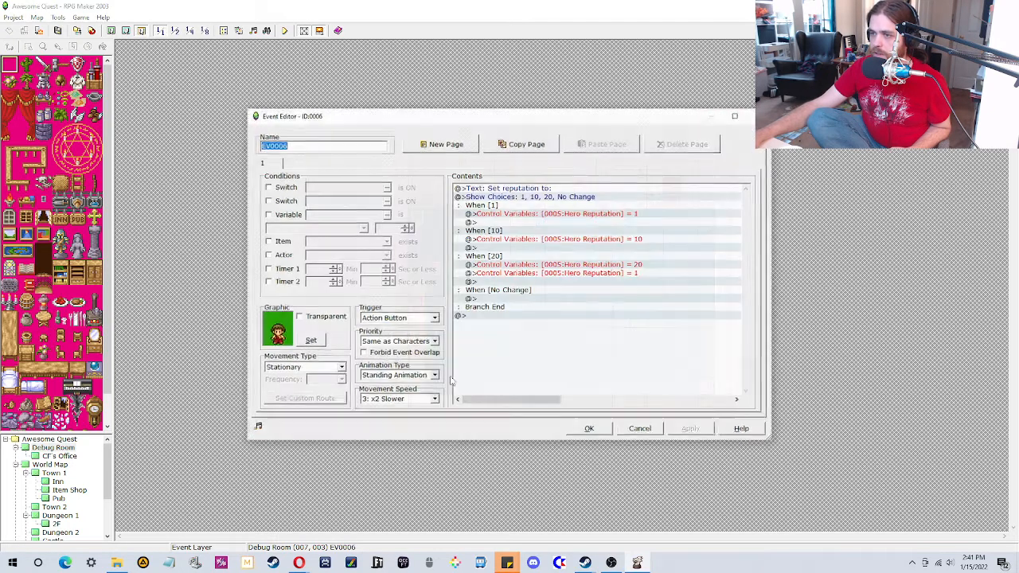
click(414, 319)
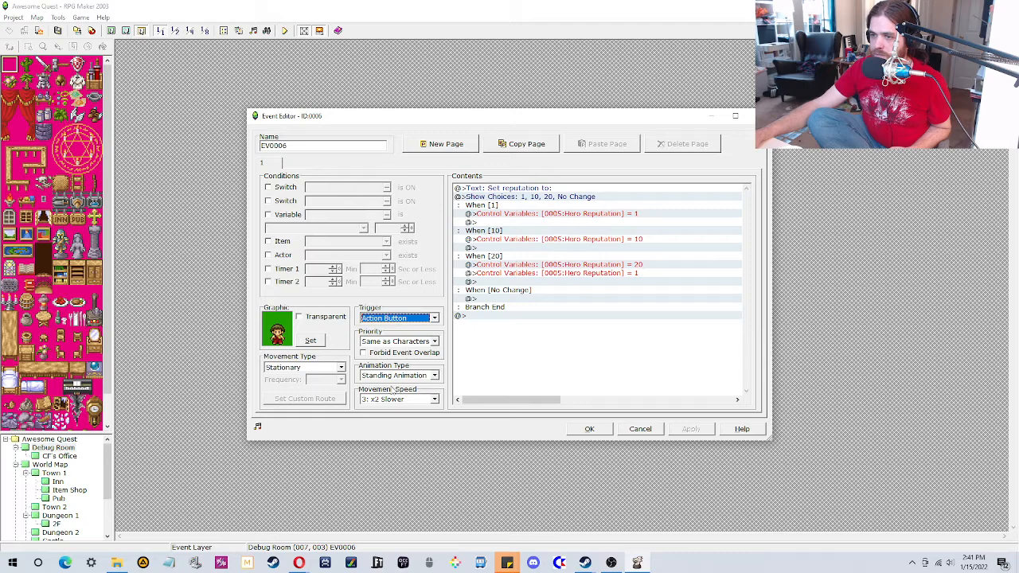
click(336, 368)
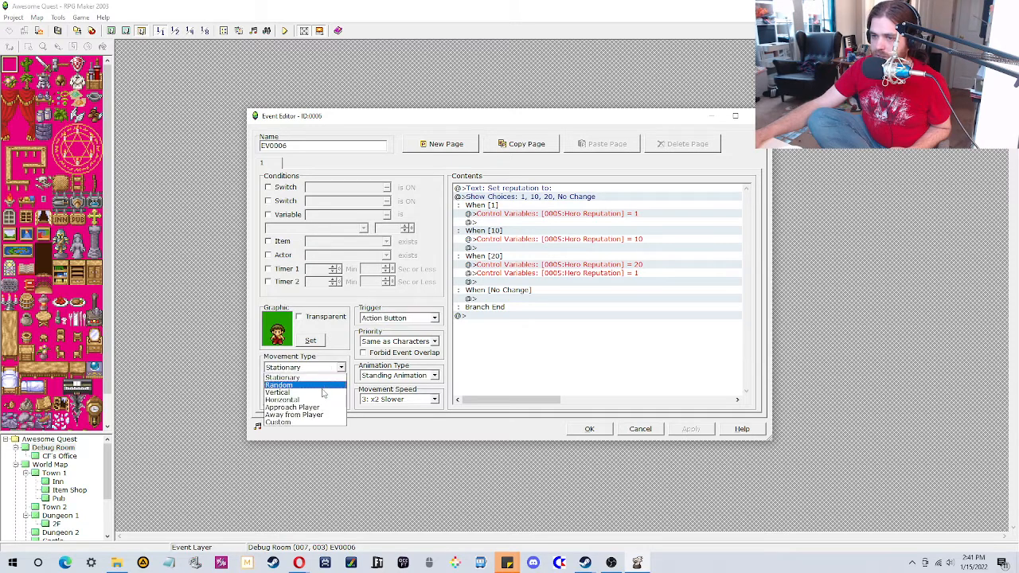
click(321, 385)
click(591, 429)
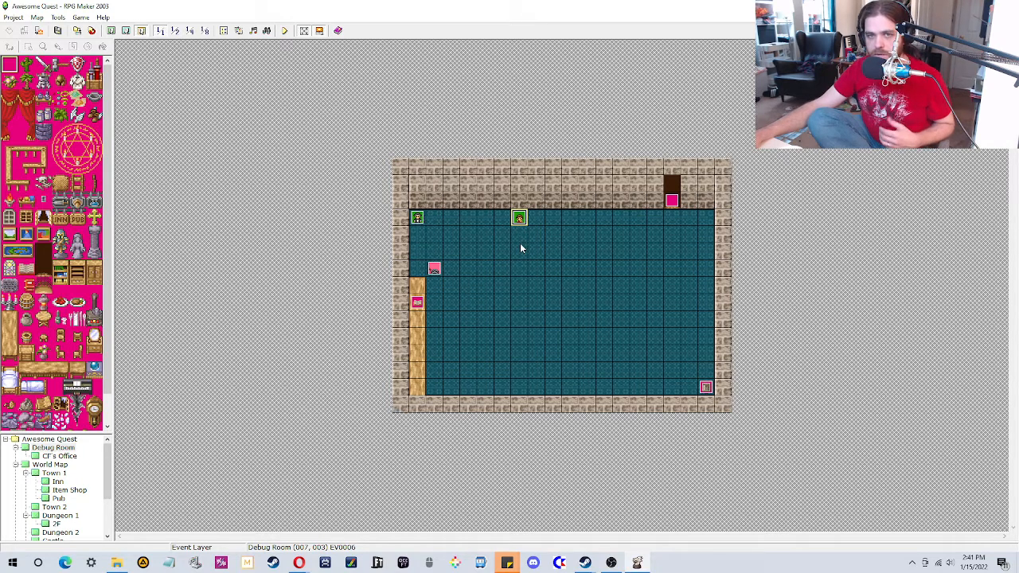
click(224, 31)
key(Escape)
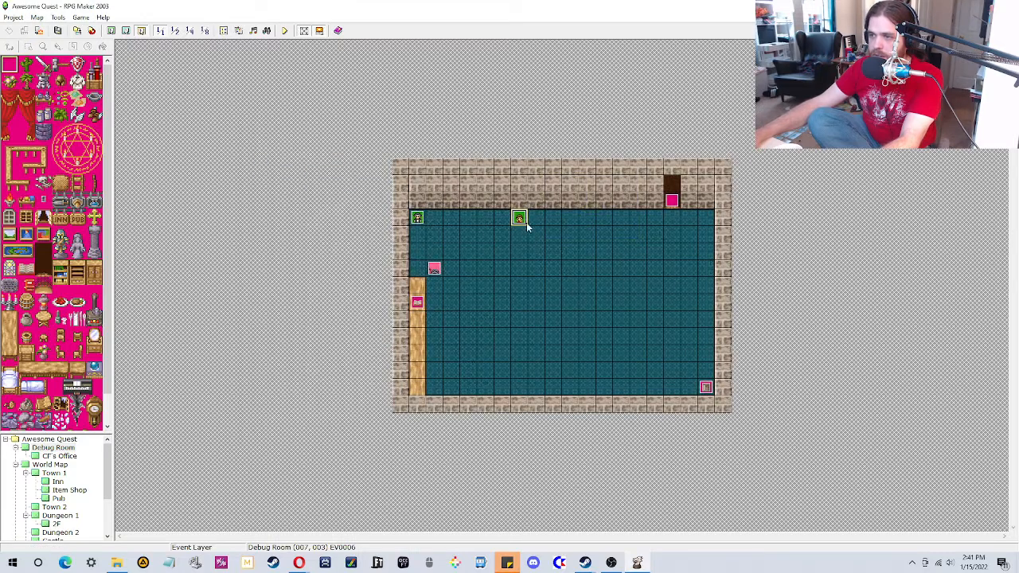
Step: Copy the reputation event from the Debug Room and paste it on the Pub map's southeast corner floor tile at (017, 012)
right_click(526, 223)
click(538, 244)
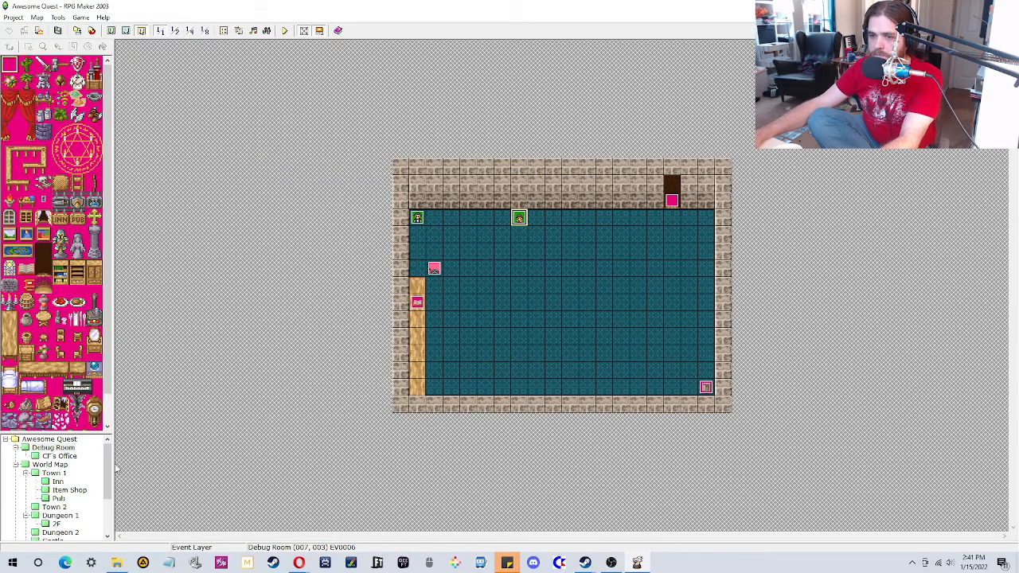
click(58, 498)
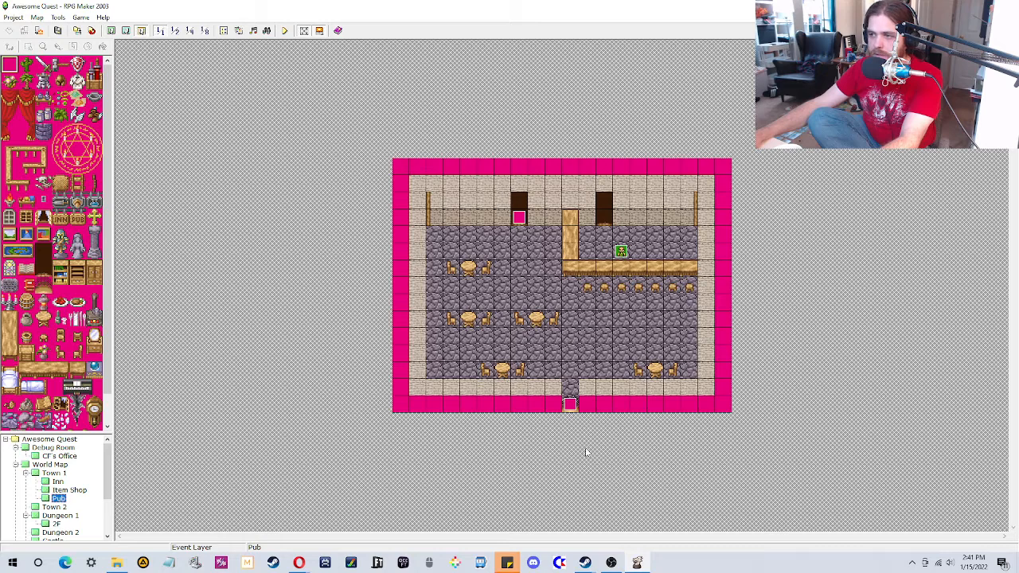
right_click(689, 371)
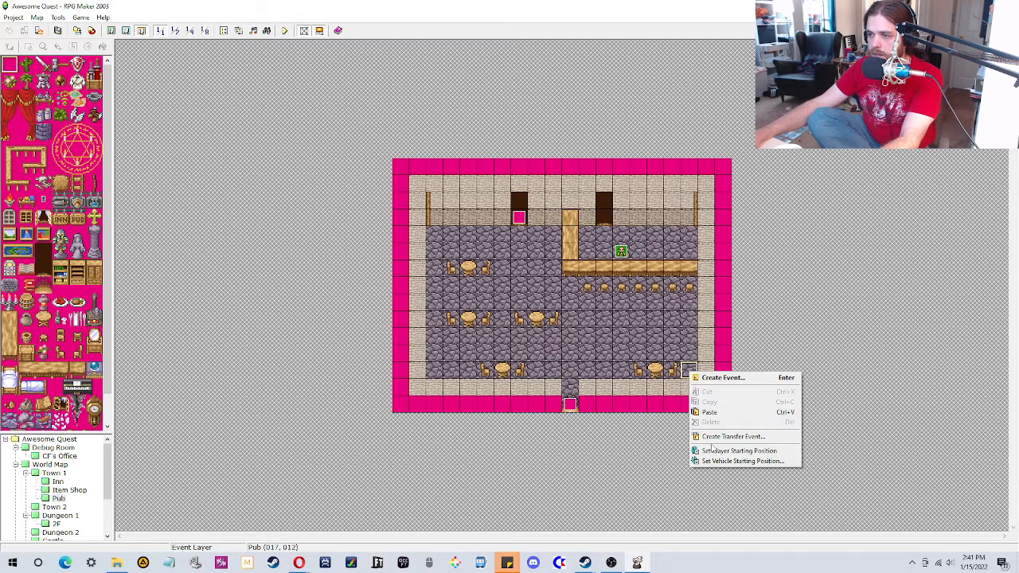
click(698, 410)
Step: Add a second page to the pasted event in the Pub's southeast corner and give it the blank Tileset 1 graphic
right_click(690, 371)
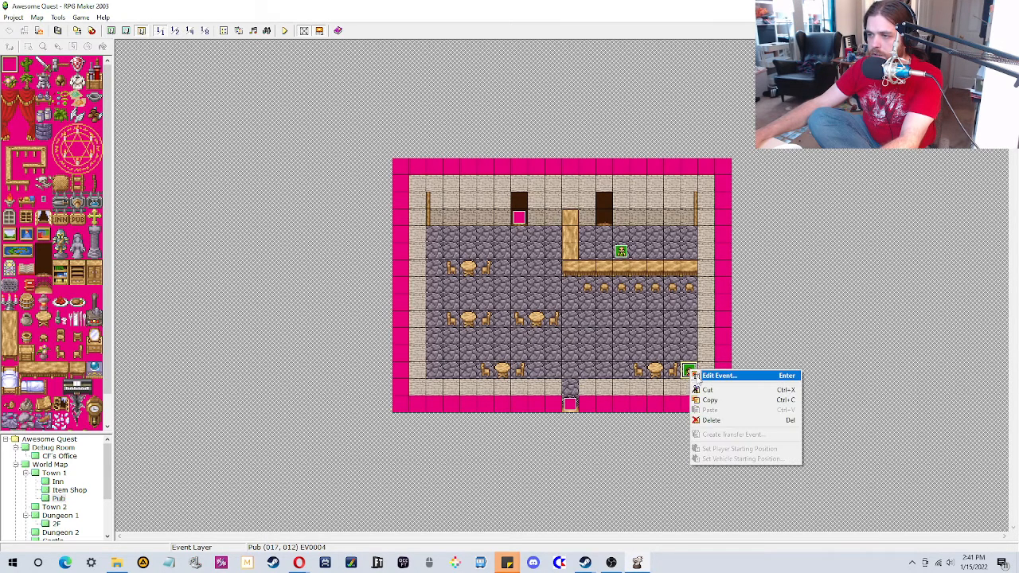
click(711, 377)
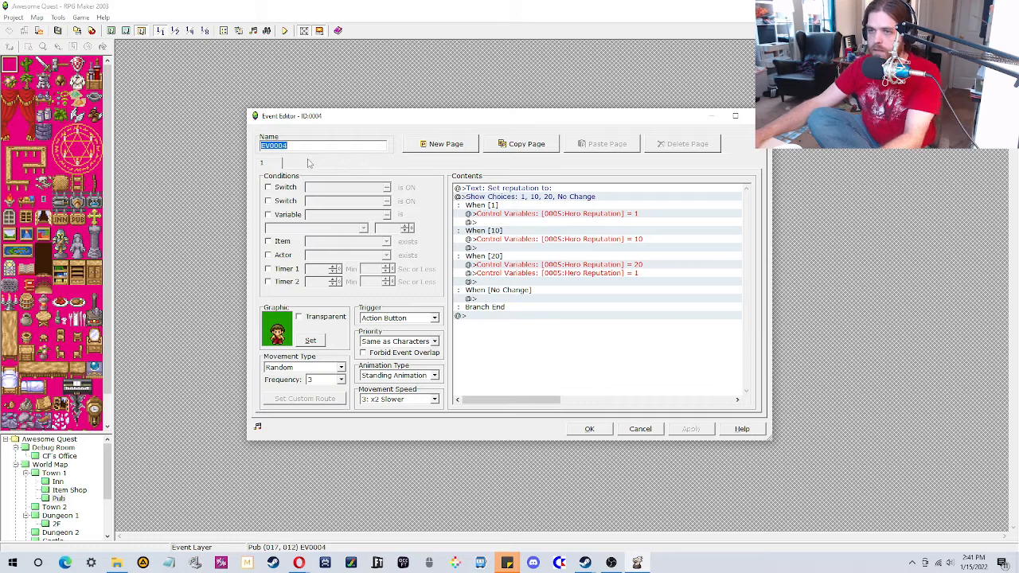
click(449, 144)
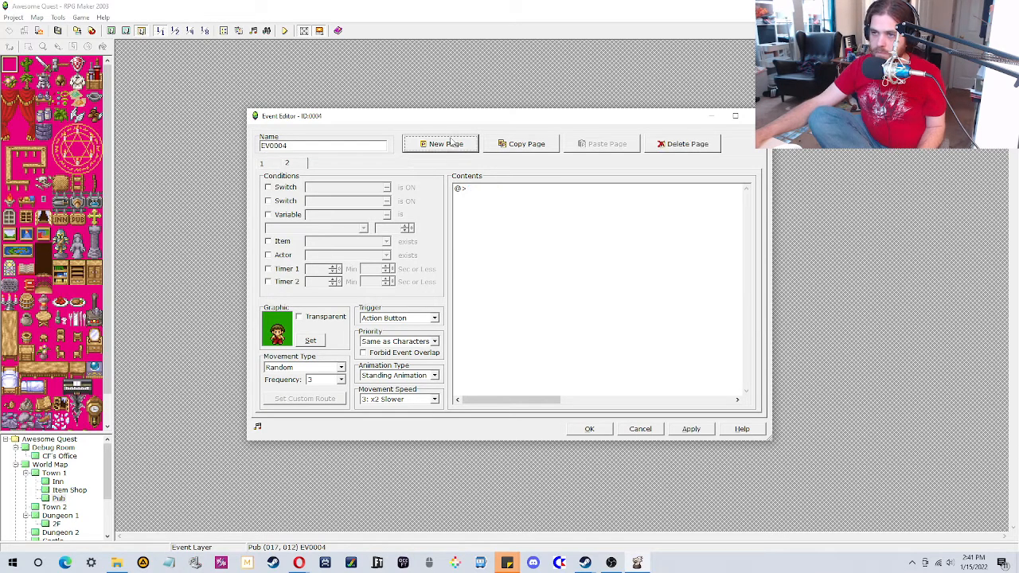
click(313, 341)
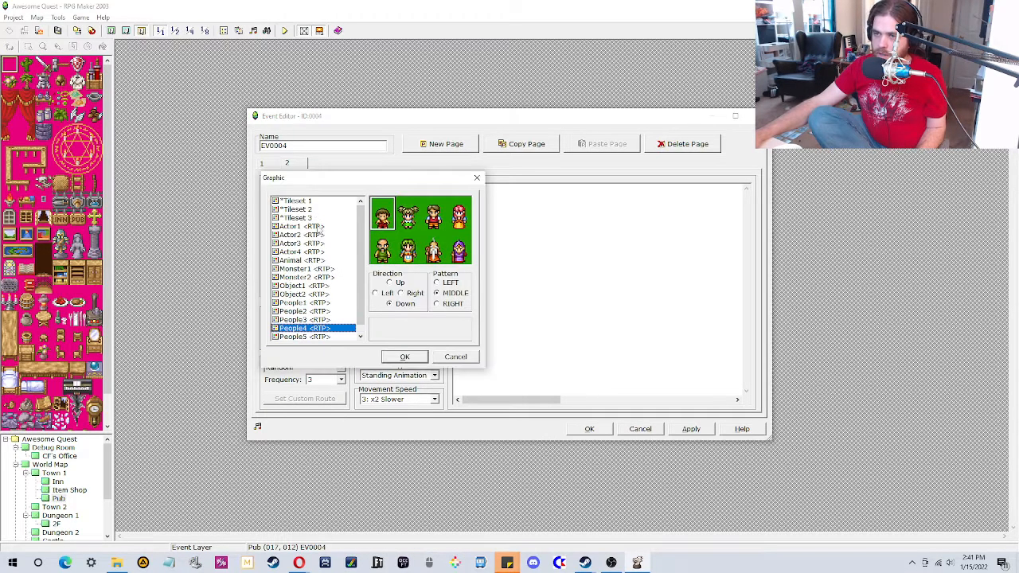
click(311, 204)
click(414, 356)
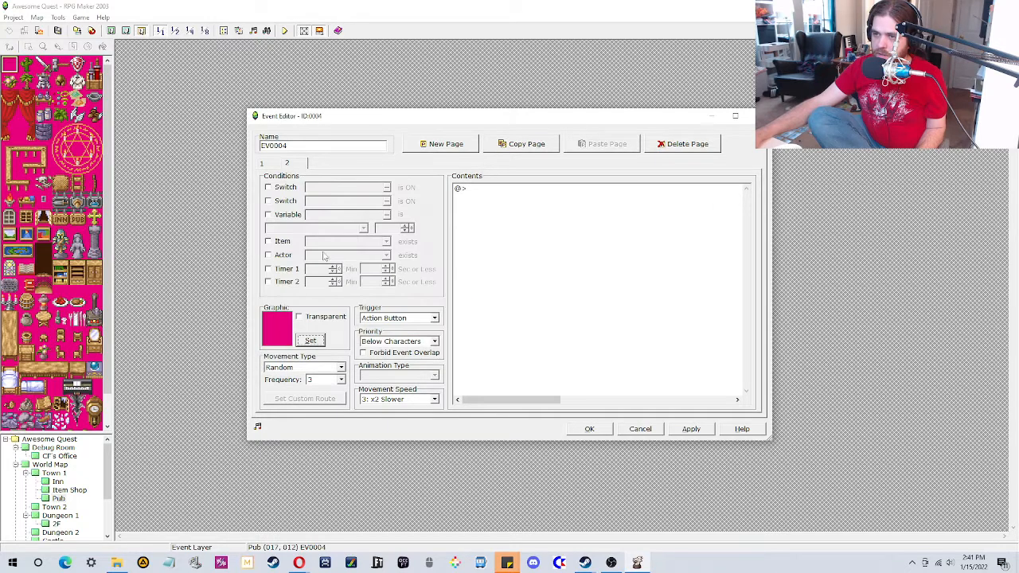
Step: Give page 1 the blue Monster2 sprite, require switch 0001:Debug Tools to be ON, and save the event
click(262, 164)
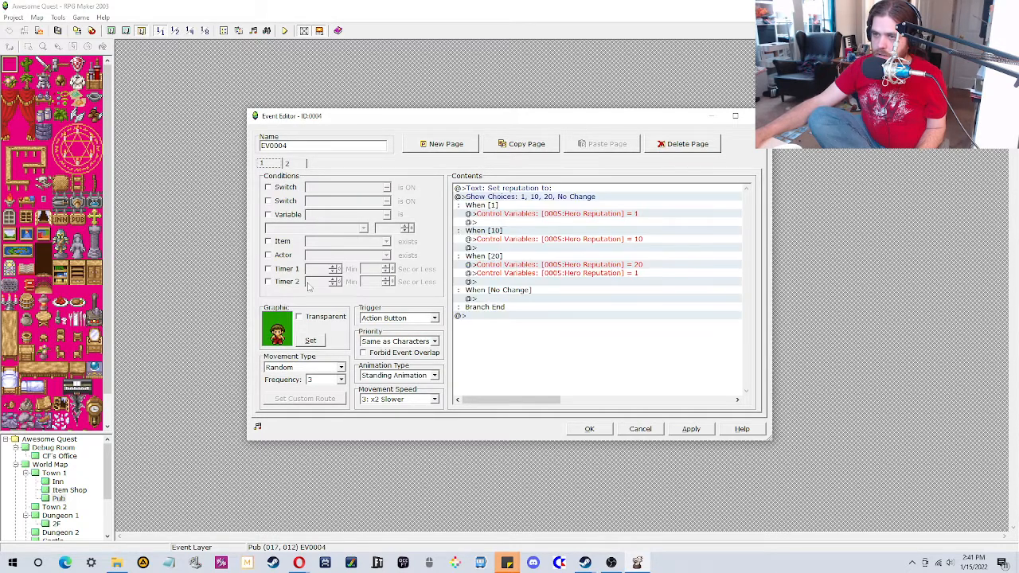
click(311, 340)
click(302, 277)
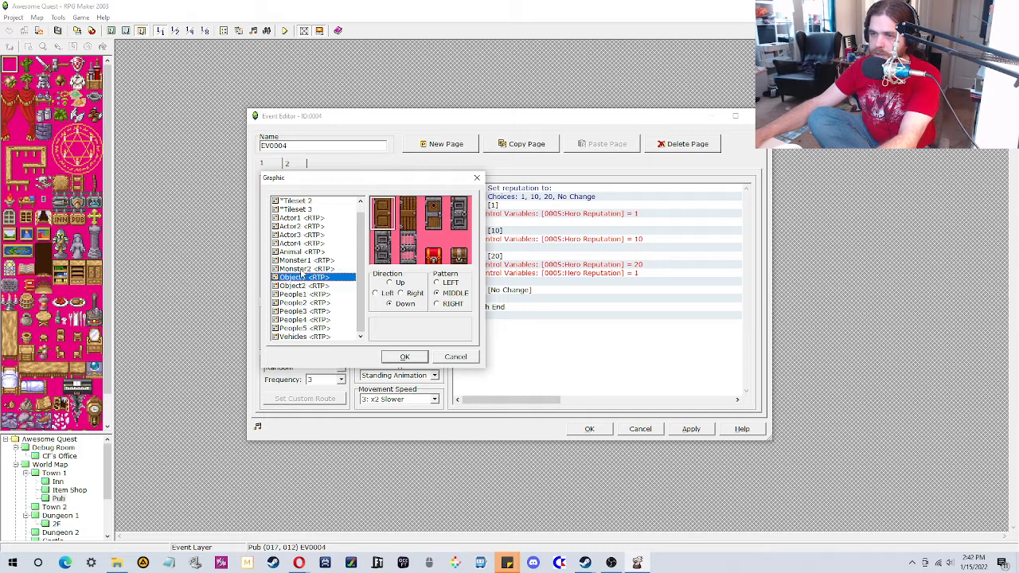
click(303, 269)
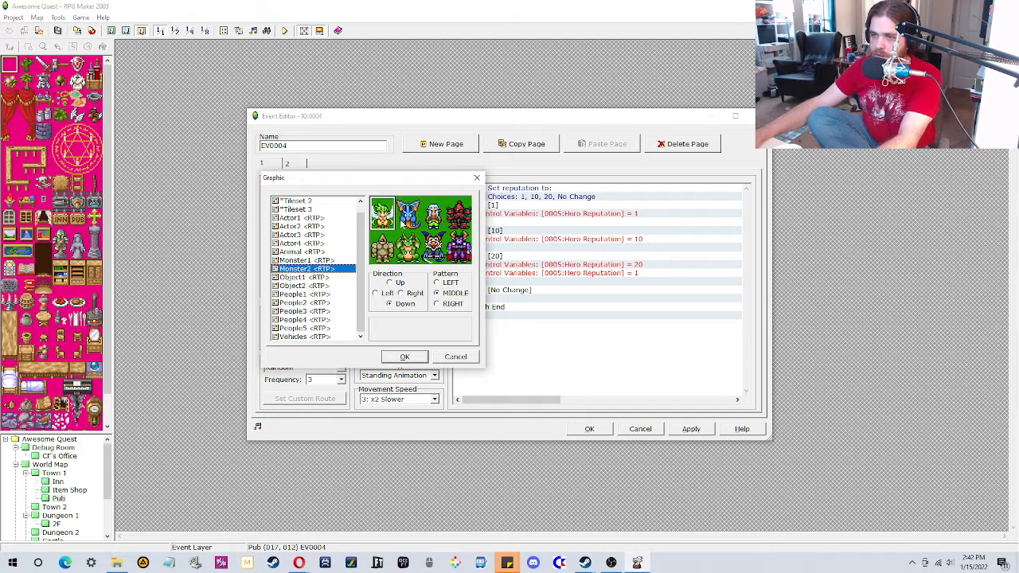
click(407, 220)
click(403, 357)
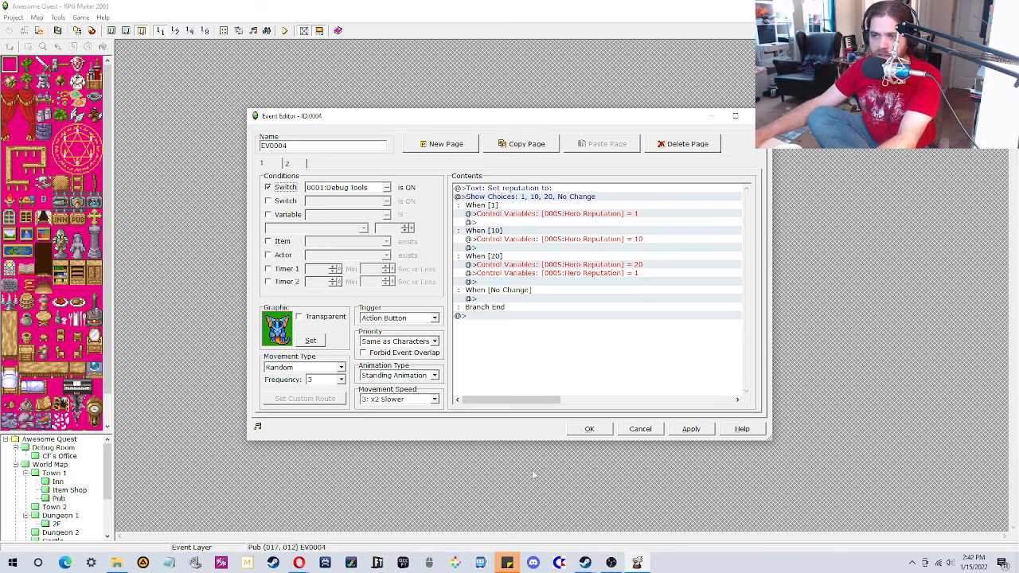
click(609, 433)
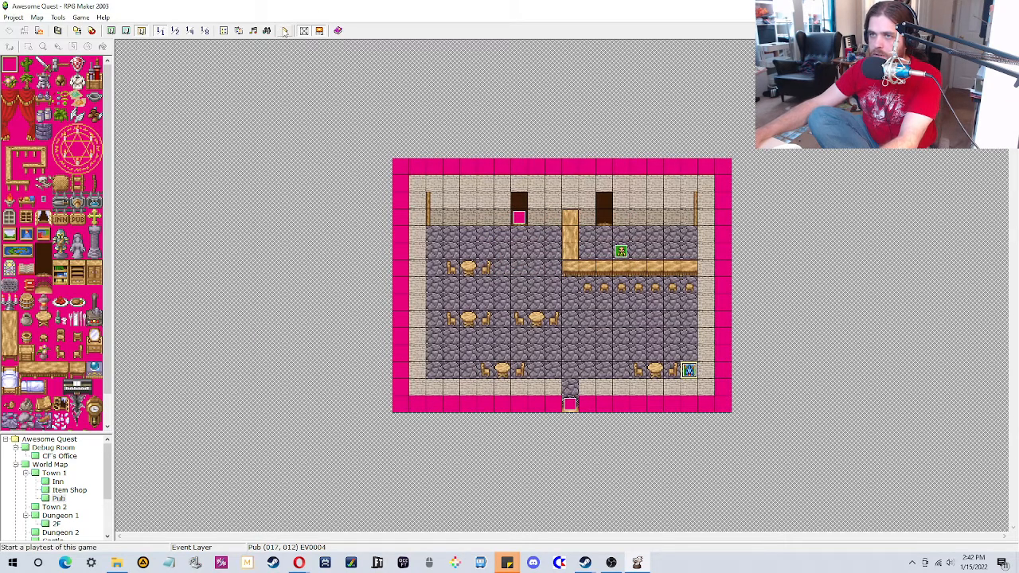
Step: Start a playtest with a new game, dismiss the intro text, and walk the hero into the pub
click(284, 31)
click(495, 305)
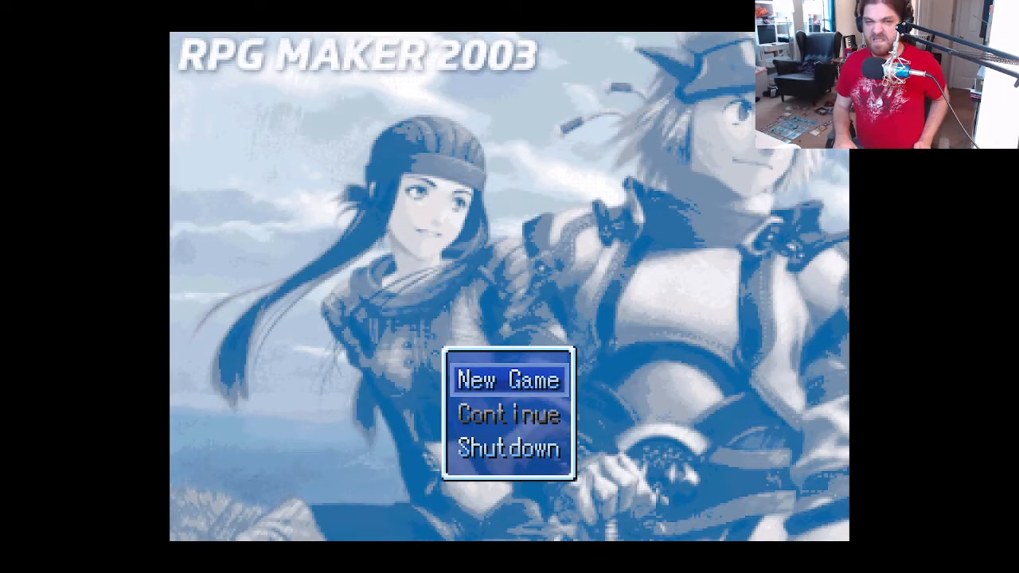
key(Return)
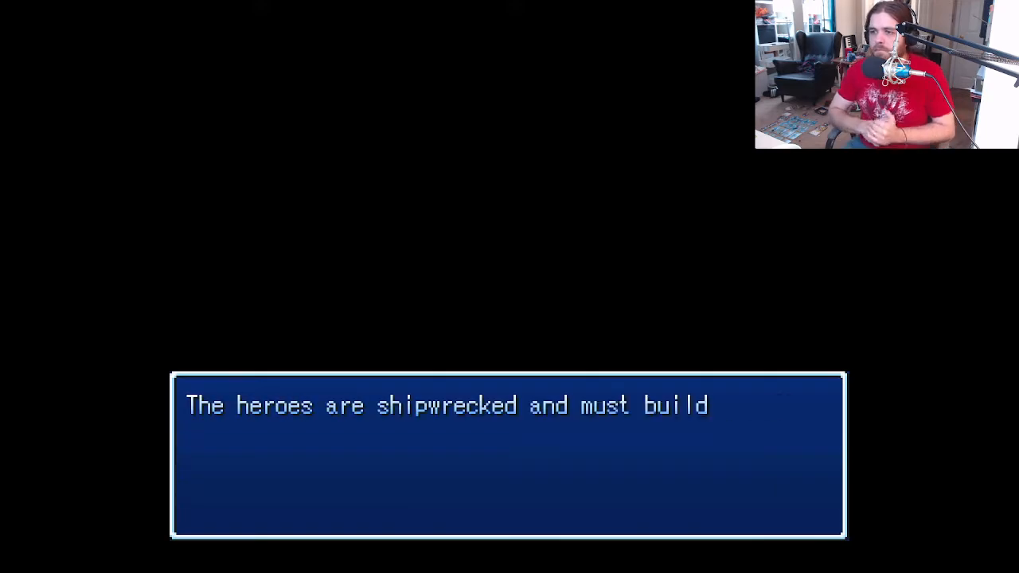
key(Return)
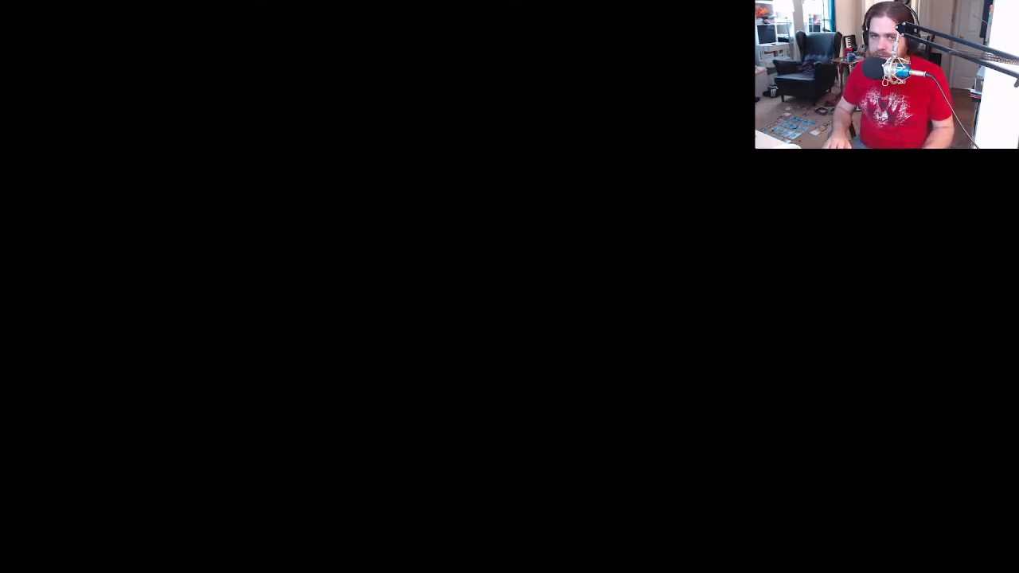
key(Up)
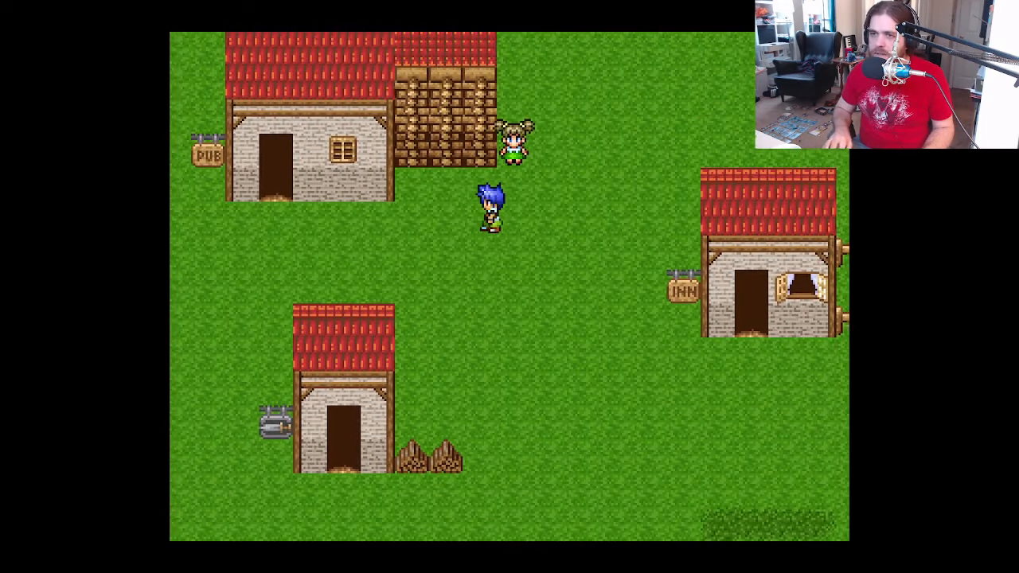
key(Left)
key(Up)
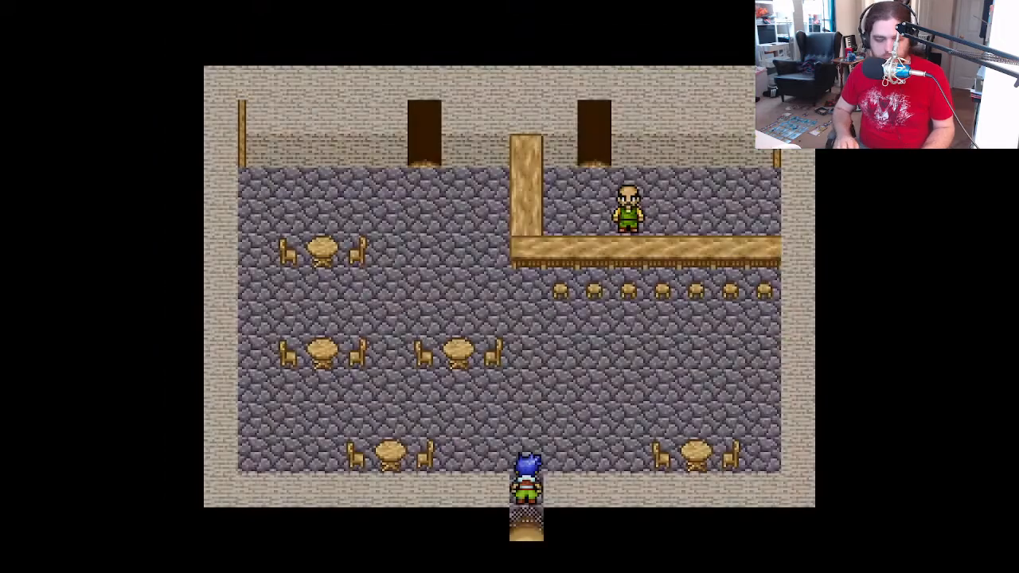
Step: Walk the hero up to the pub's western back doorway, test its event, and dismiss the message
key(Up)
key(Left)
key(Up)
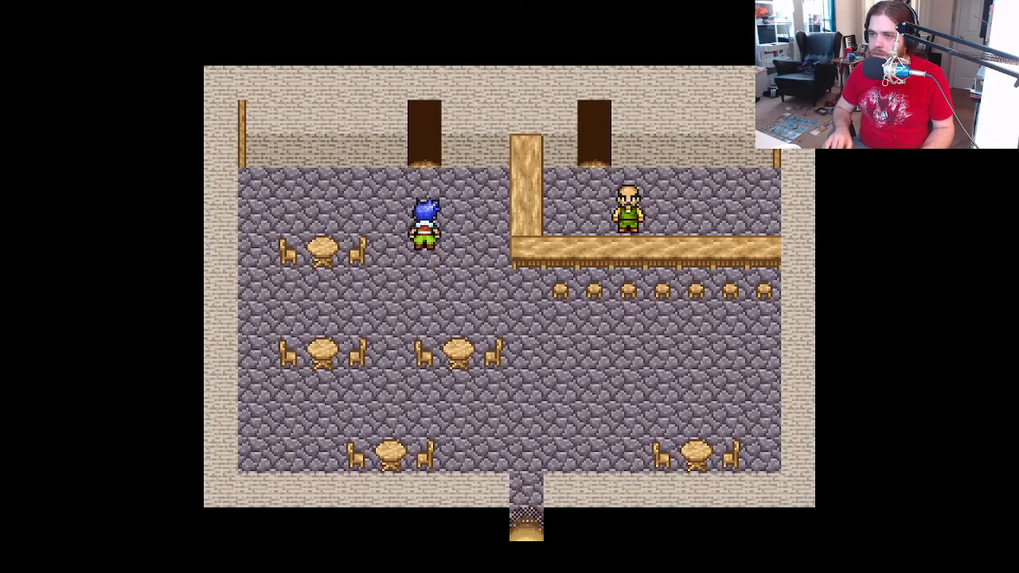
key(Up)
key(Return)
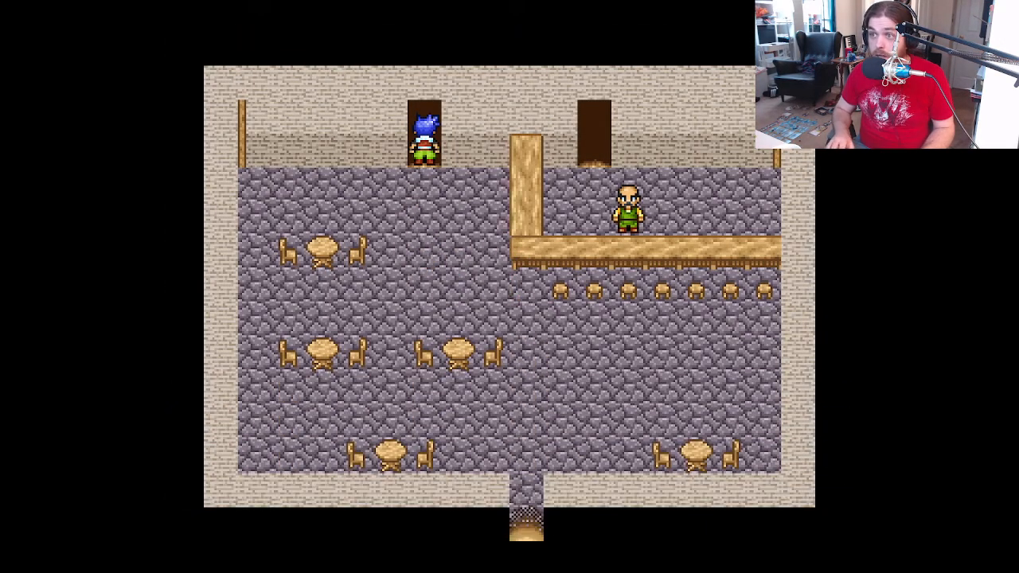
key(Down)
key(Up)
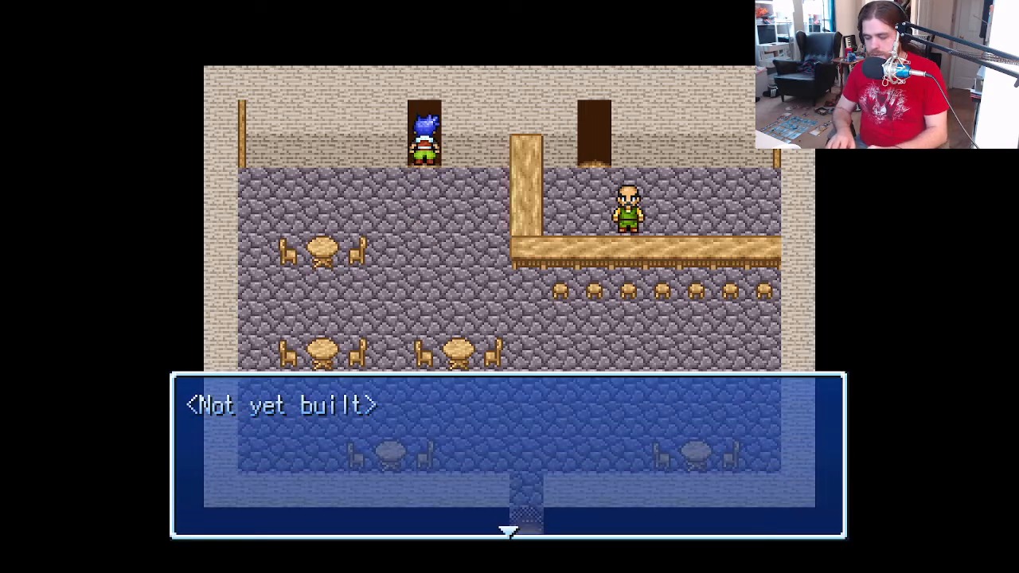
key(Return)
Step: Open the playtest debug menu and bring up the variables in range 0001-0010
key(F9)
key(Down)
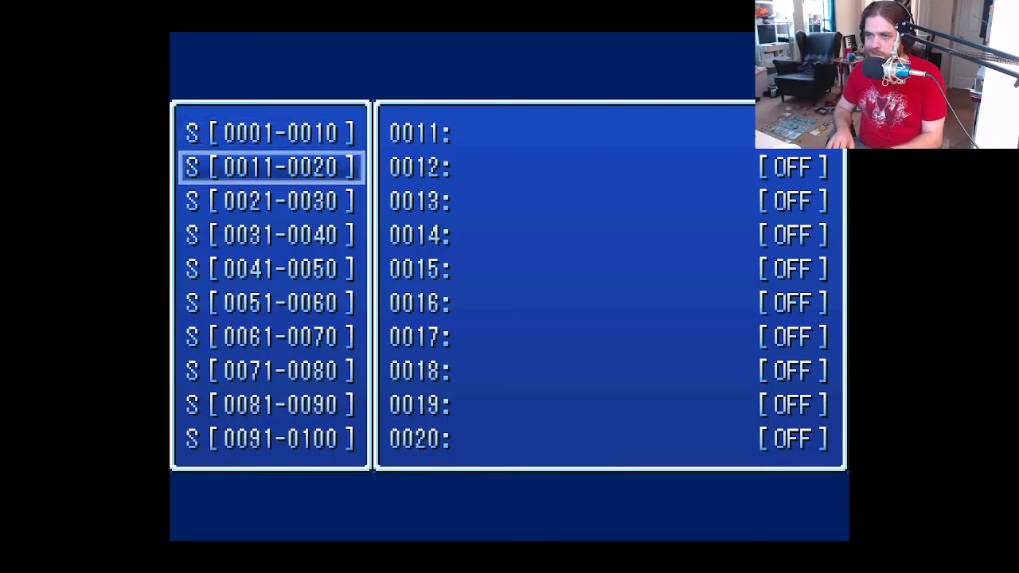
key(Down)
key(Down)
key(Up)
key(Down)
key(Right)
key(Up)
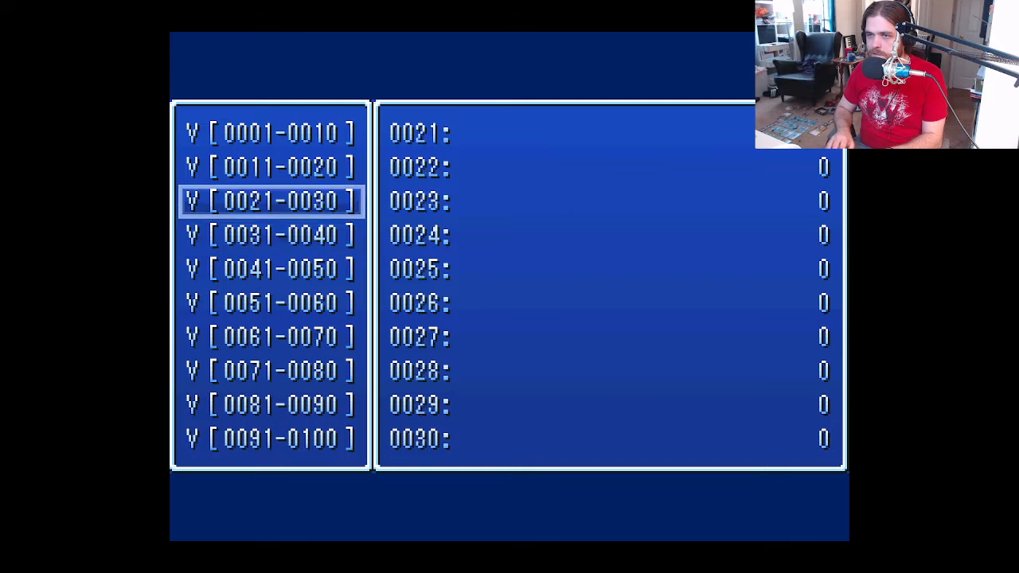
key(Up)
key(Up)
key(Return)
Step: Set variable 0005:Hero Reputation to 20 and return to the pub
key(Down)
key(Down)
key(Down)
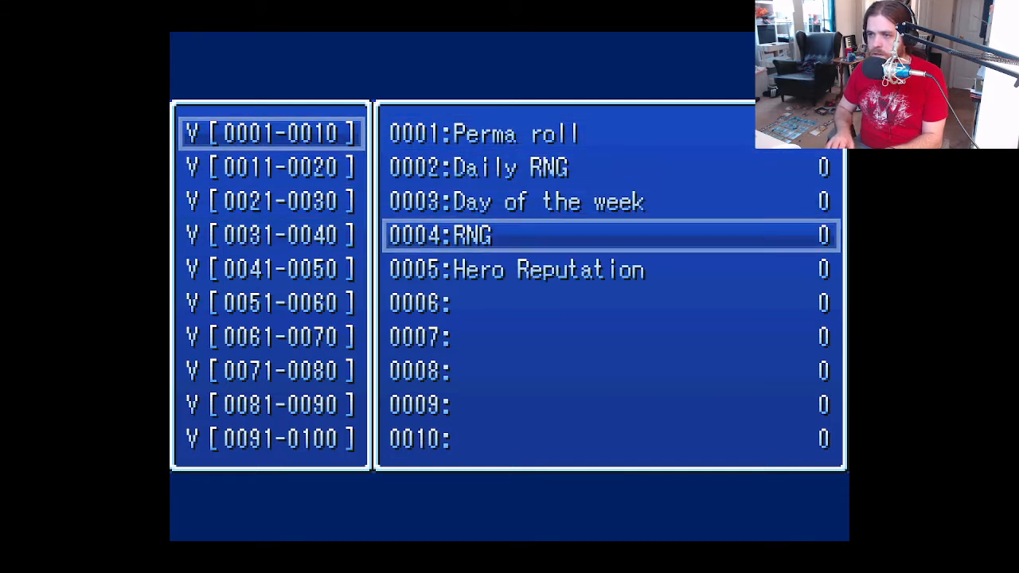
key(Down)
key(Return)
key(Left)
key(Up)
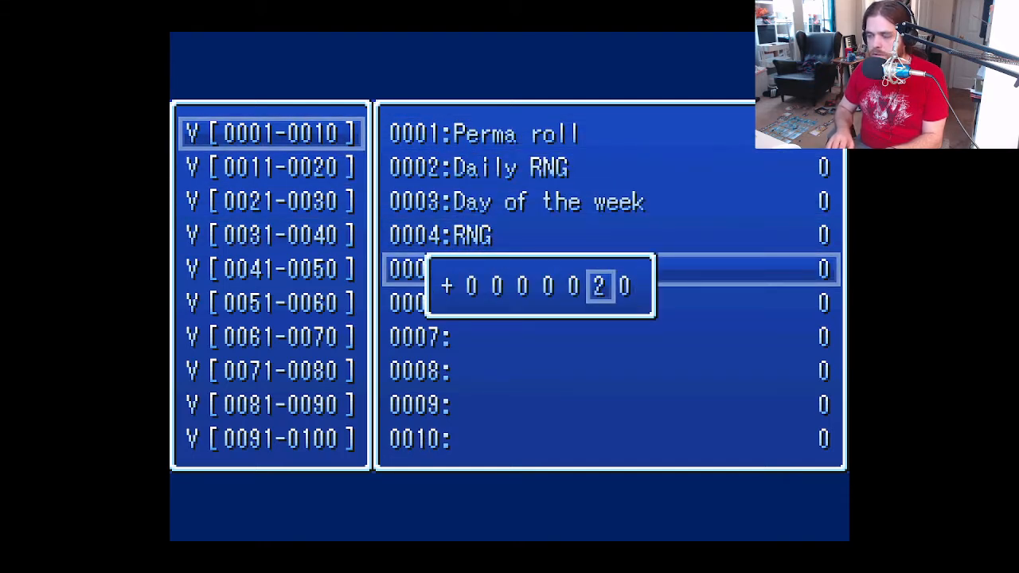
key(Return)
key(Escape)
key(Escape)
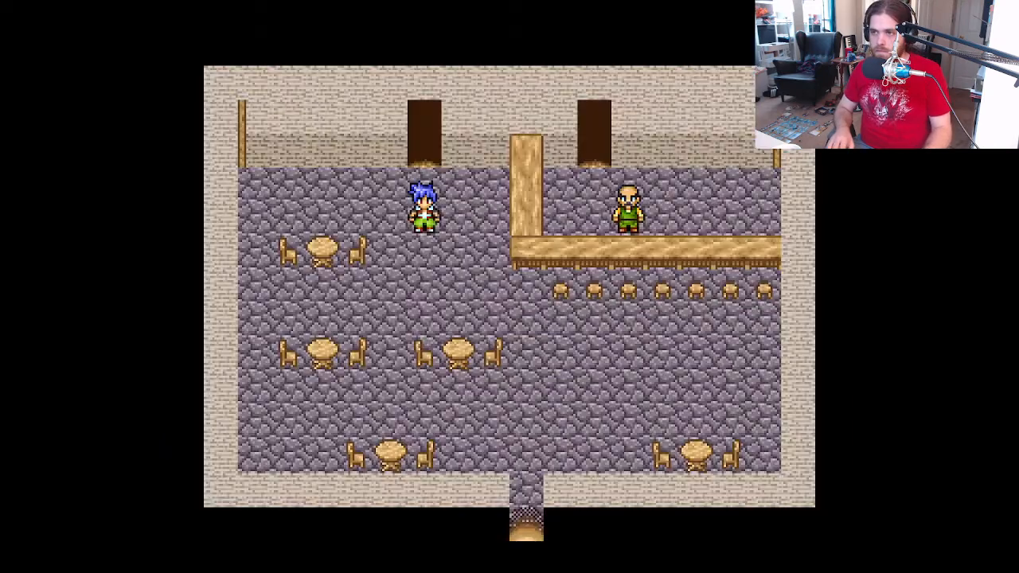
Step: Test the western back doorway repeatedly with the hero's reputation at 20
key(Return)
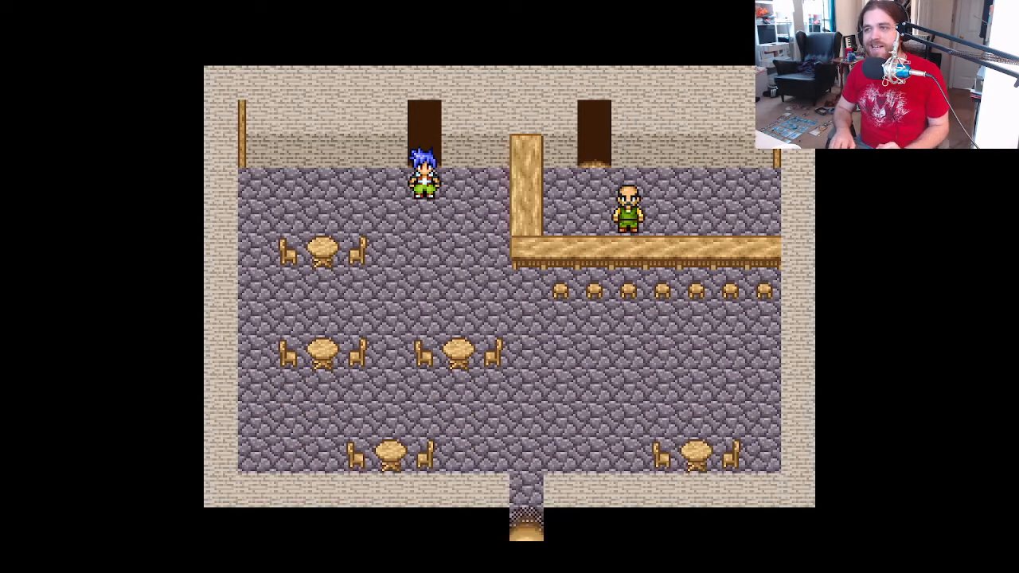
key(Return)
key(Up)
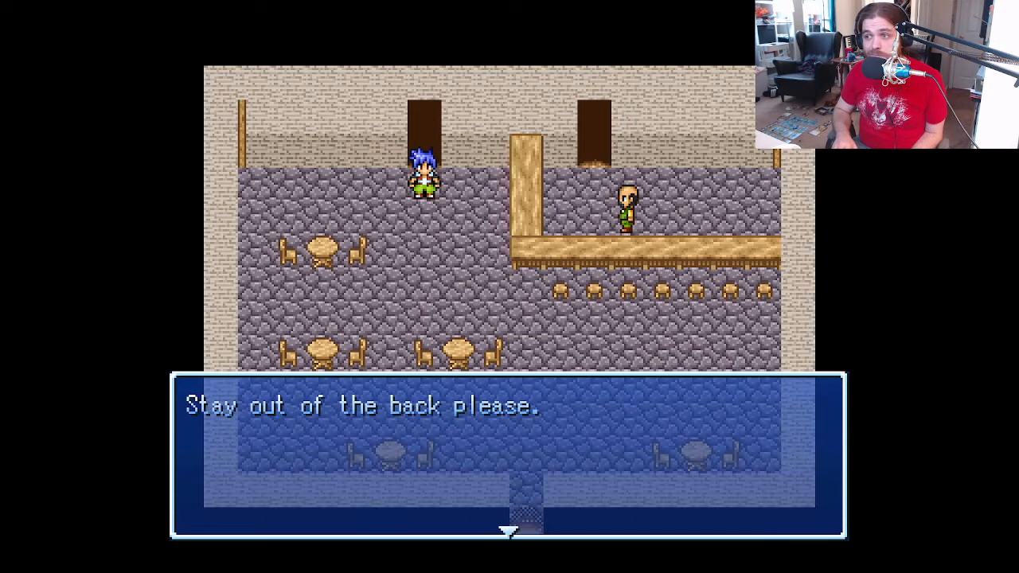
key(Return)
key(Up)
key(Return)
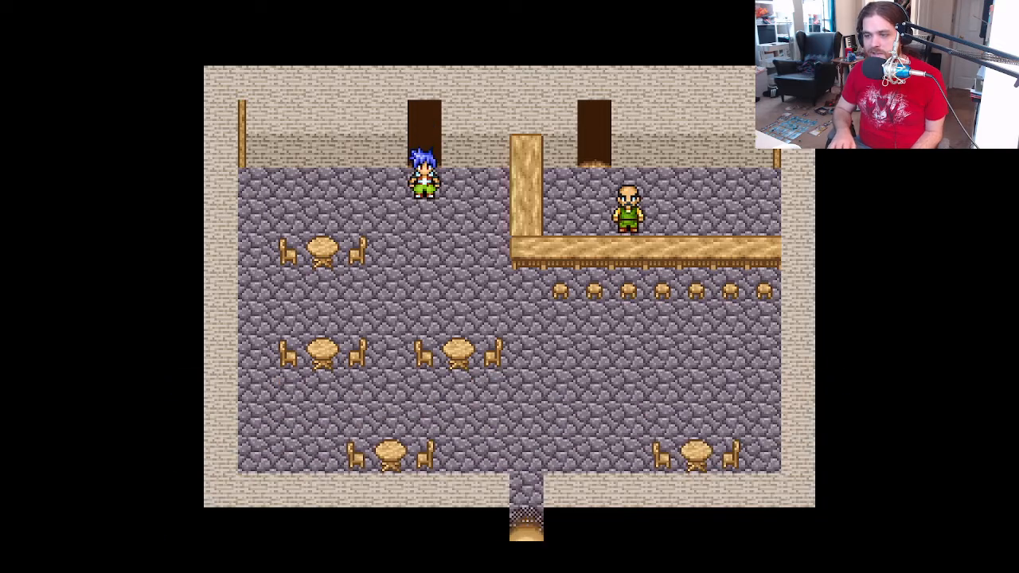
Step: Reopen the debug variables and set Hero Reputation to 12
key(F9)
key(Return)
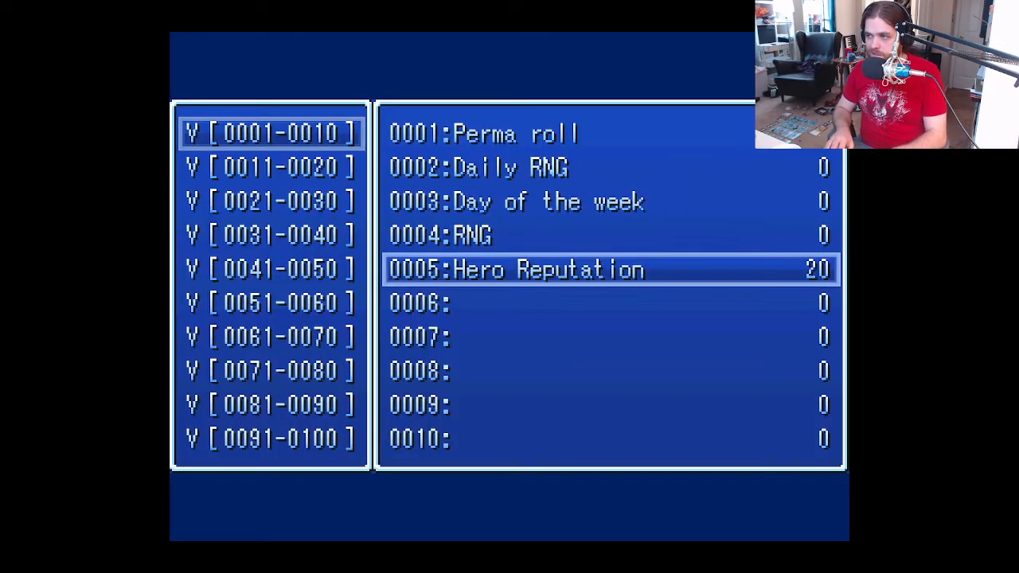
key(Return)
key(Left)
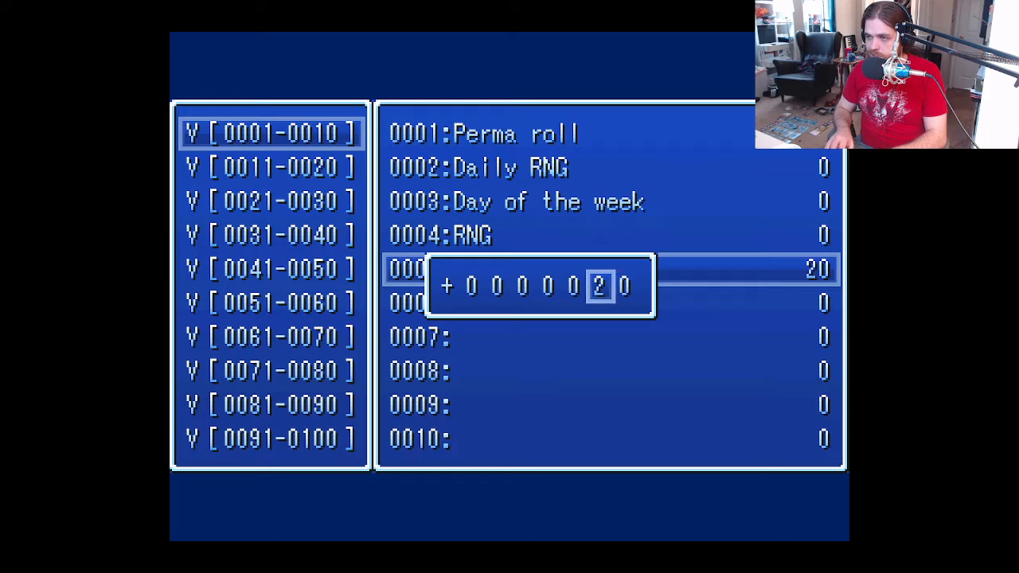
key(Right)
key(Up)
key(Up)
key(Return)
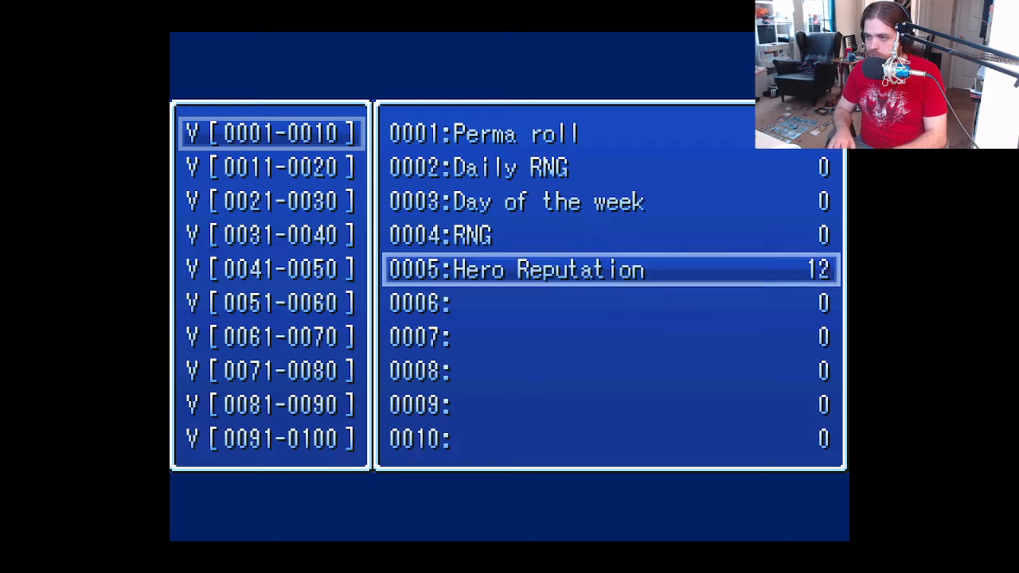
Step: Leave the debug menu and test the western back doorway with the reputation at 12
key(Escape)
key(Escape)
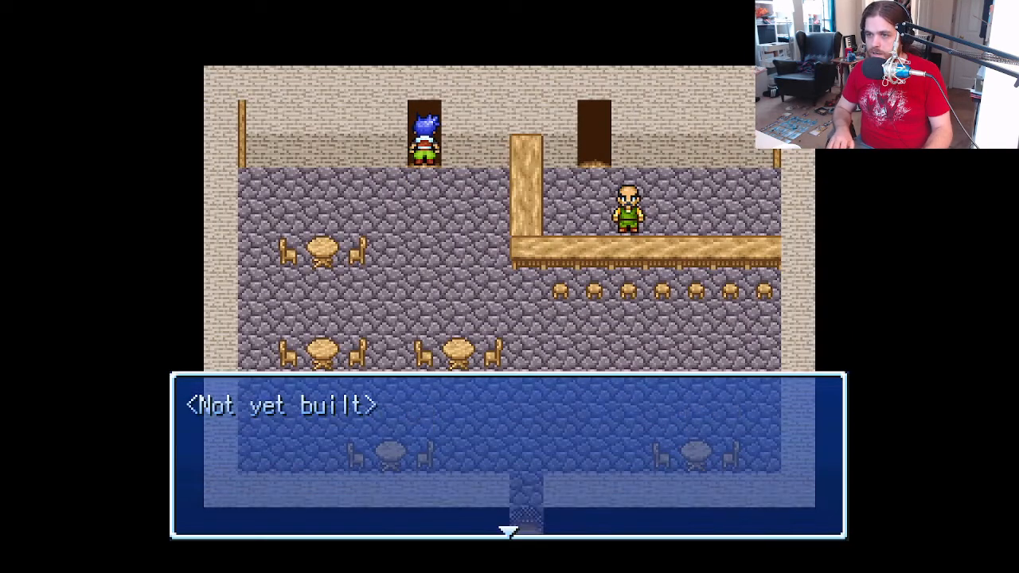
key(Return)
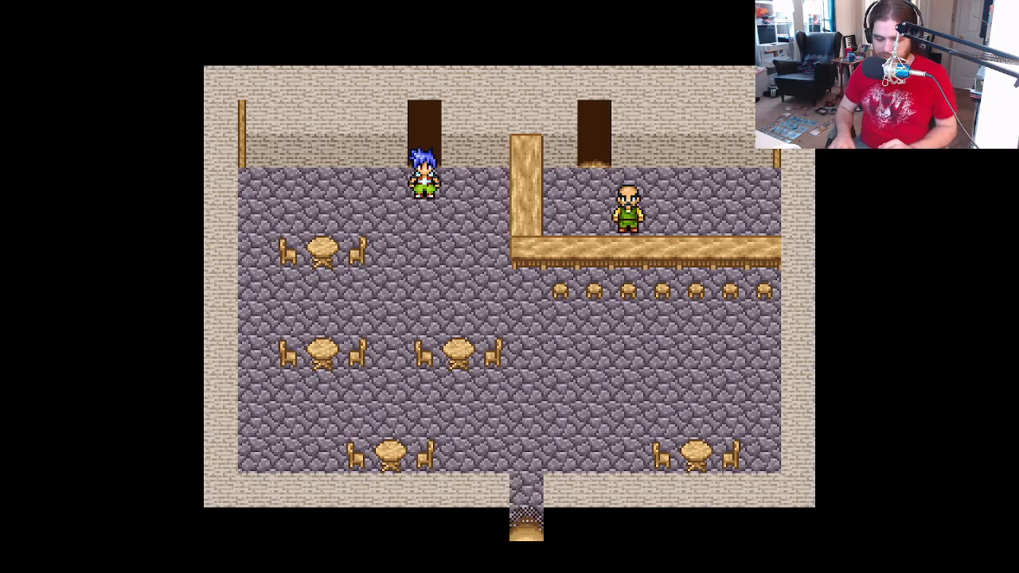
Step: Bring up switches 0001-0010 in the debug menu, select 0001:Debug Tools, and go back to the game
key(F9)
key(Page_Up)
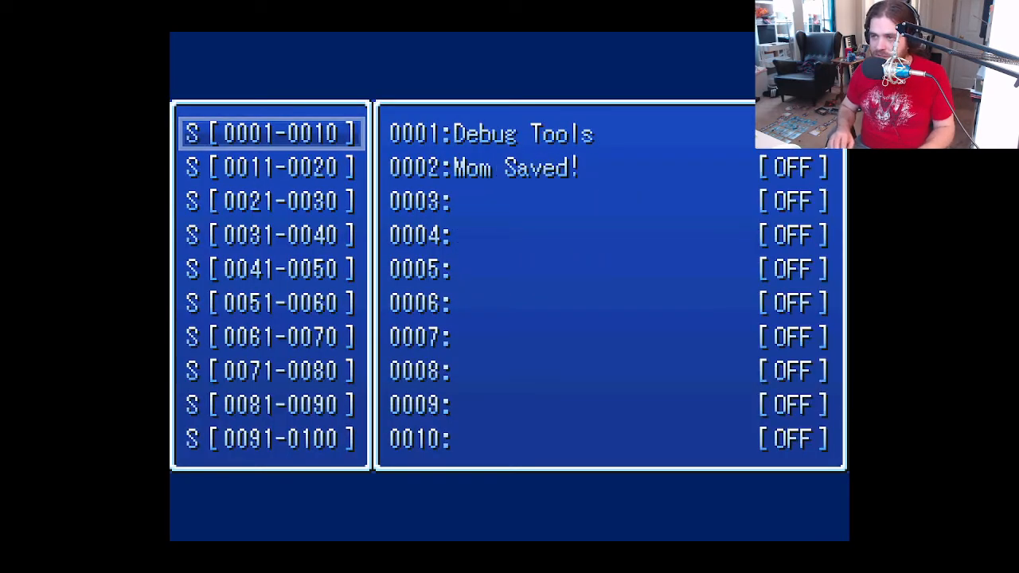
key(Return)
key(Up)
key(Up)
key(Up)
key(Up)
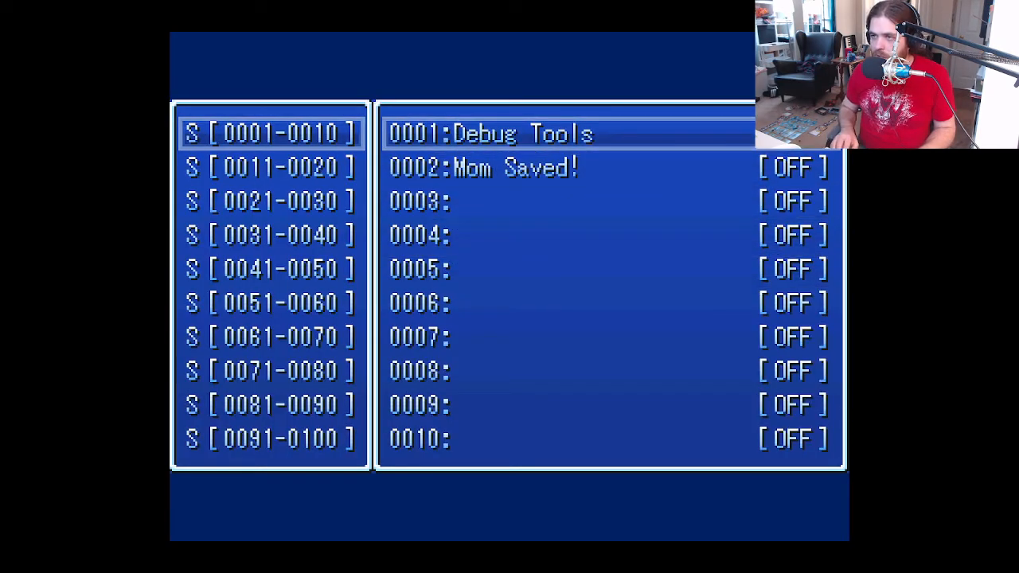
key(Escape)
key(Escape)
Step: Check switch 0001:Debug Tools and the Hero Reputation variable in the debug menu, and end the playtest
key(Right)
key(Down)
key(Escape)
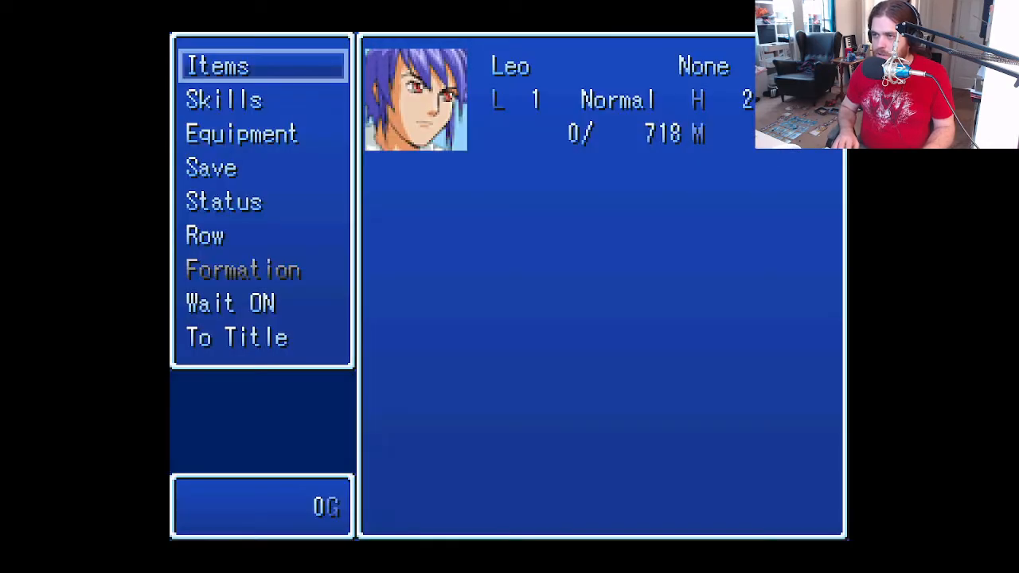
key(Escape)
key(F9)
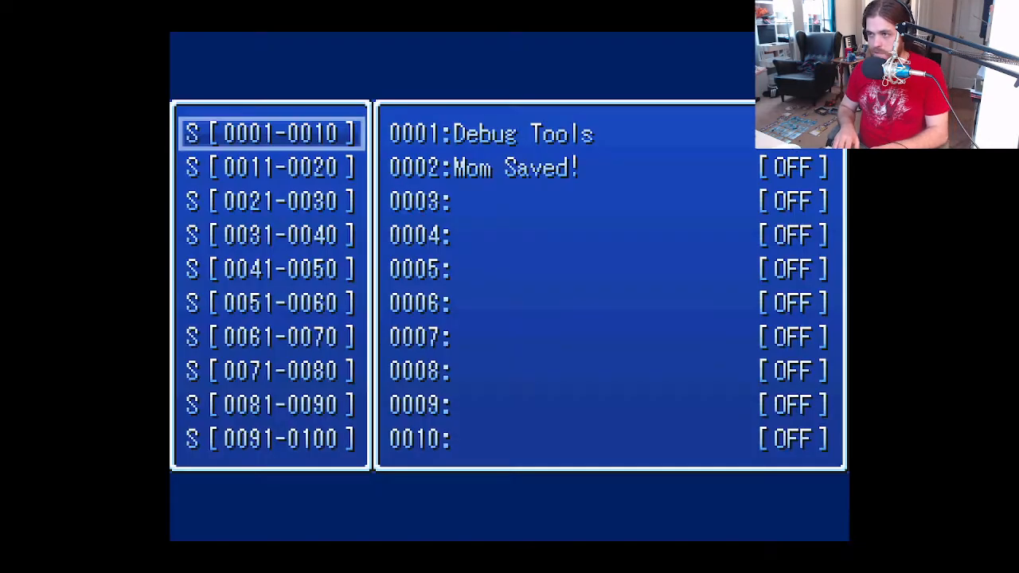
key(Page_Down)
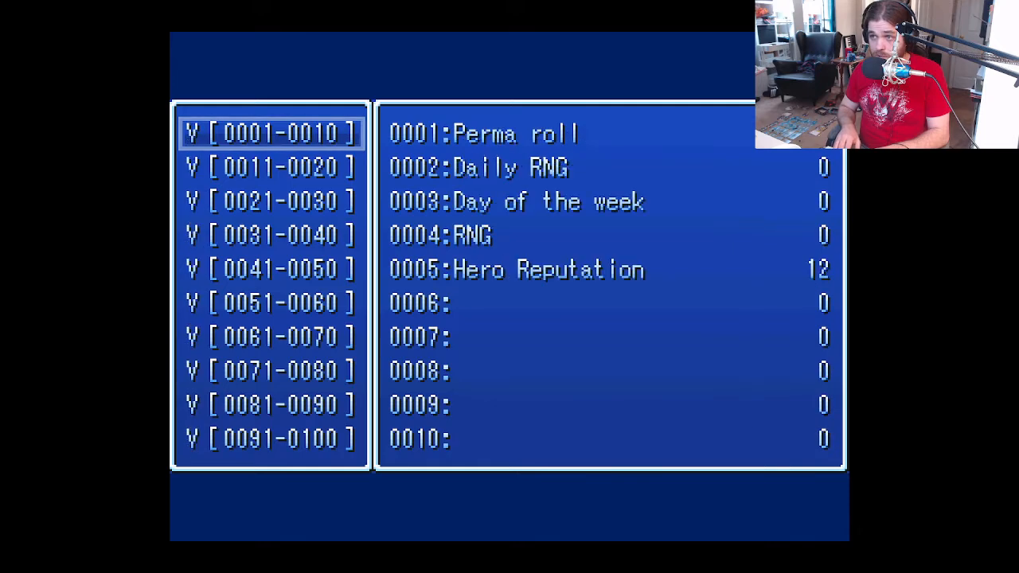
key(Page_Up)
key(alt+F4)
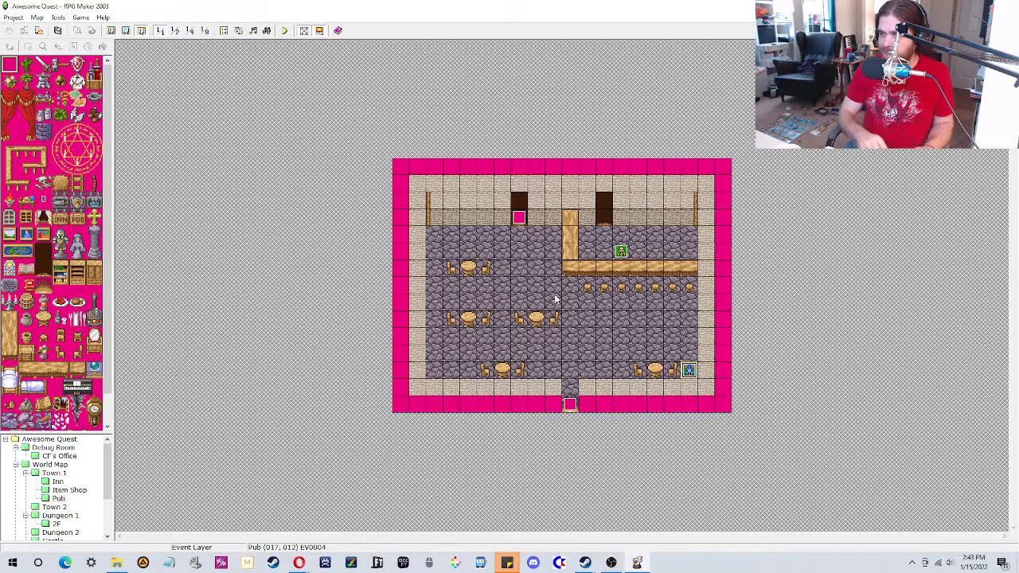
Step: Move event EV0004's Debug Tools page behind its blank page by copying it, deleting the original and pasting it back
right_click(689, 370)
click(705, 371)
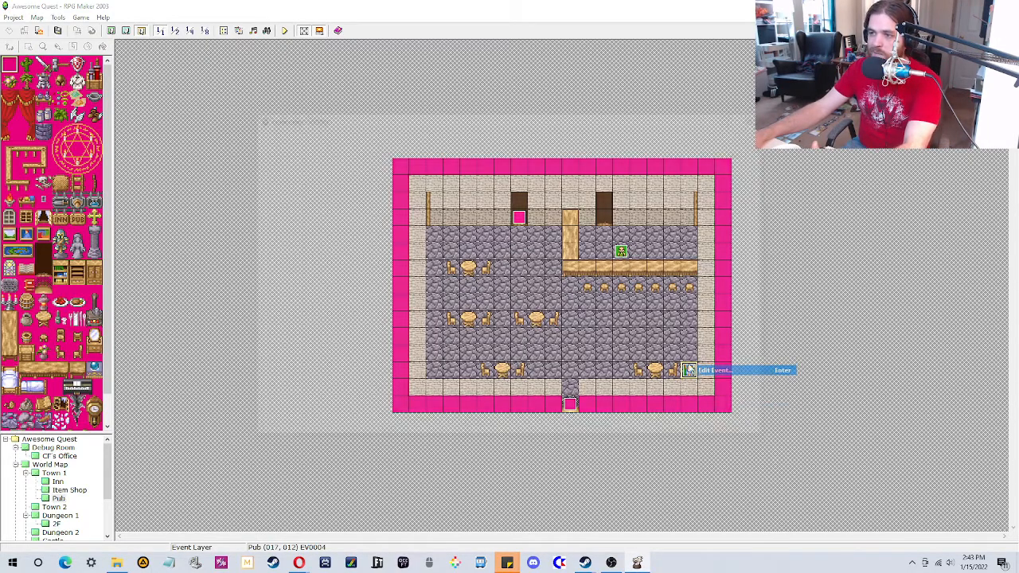
click(287, 163)
click(274, 164)
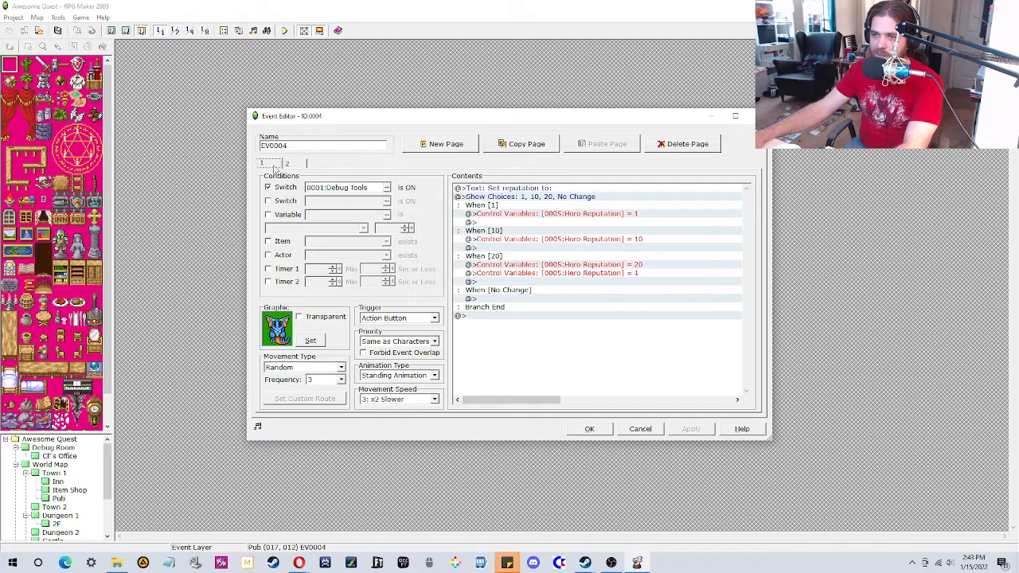
click(516, 147)
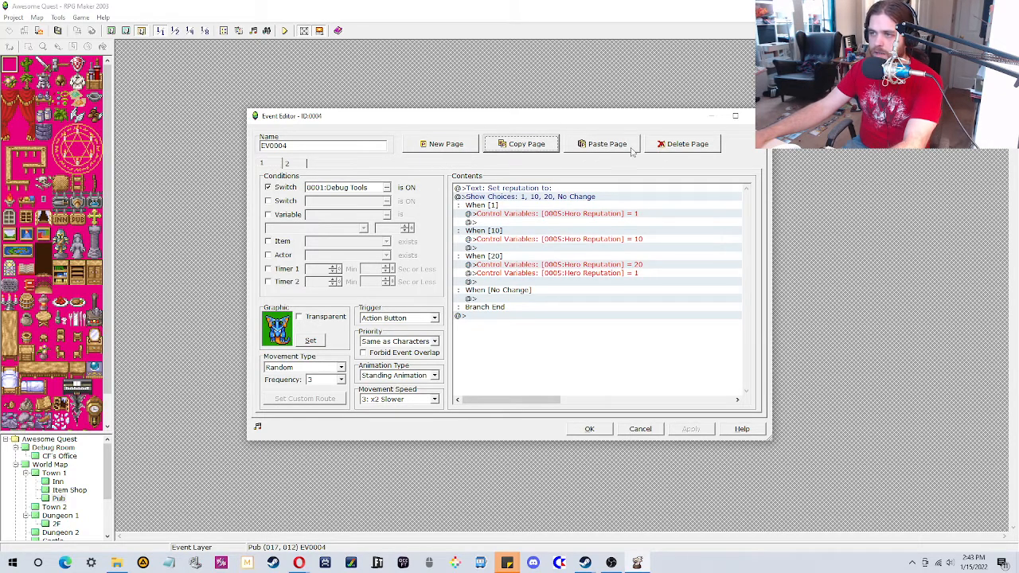
click(676, 147)
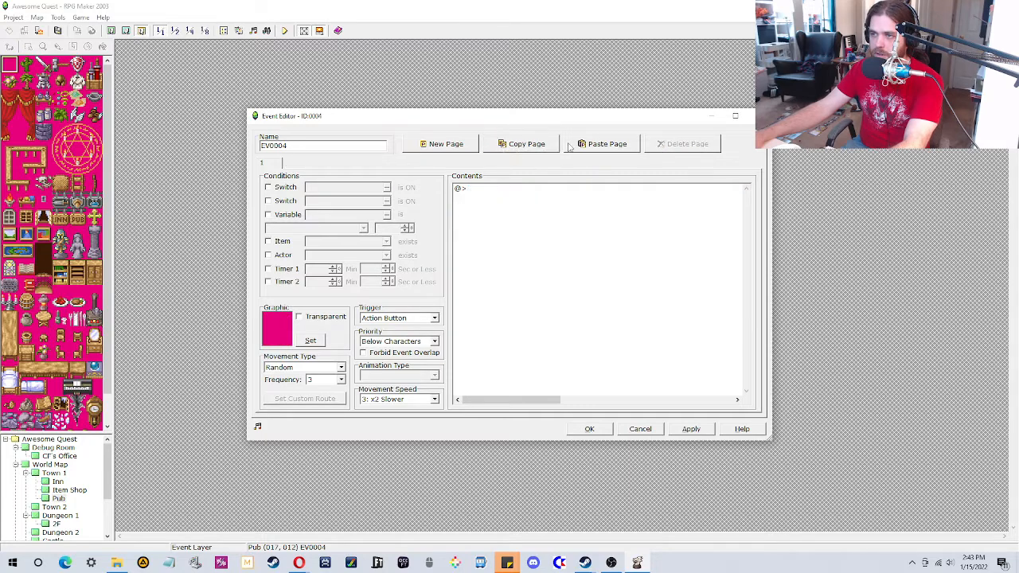
click(593, 144)
click(590, 429)
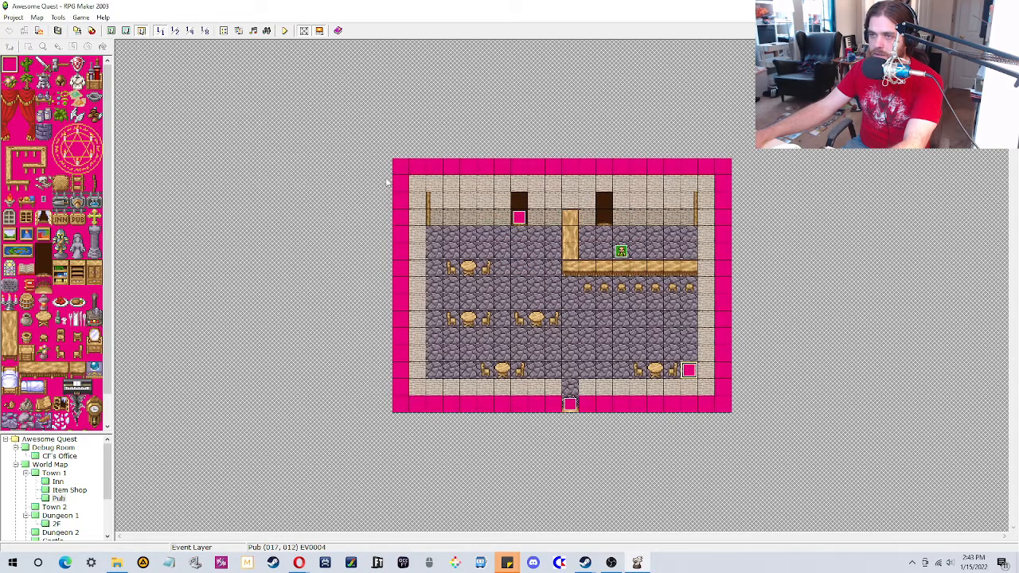
Step: Start a new playtest, begin a new game, dismiss the intro text and walk the hero into the Pub
click(282, 31)
click(501, 303)
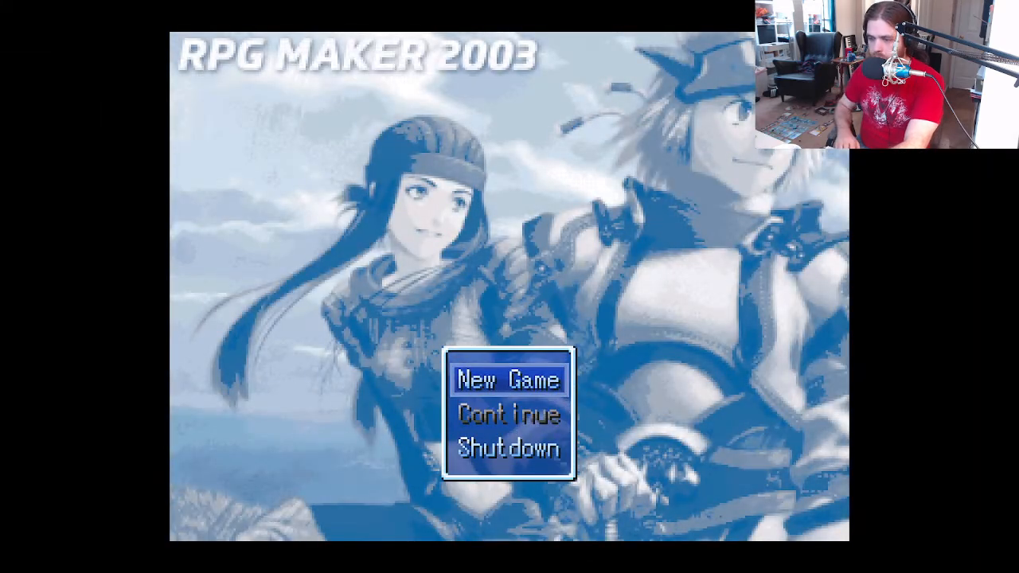
key(Return)
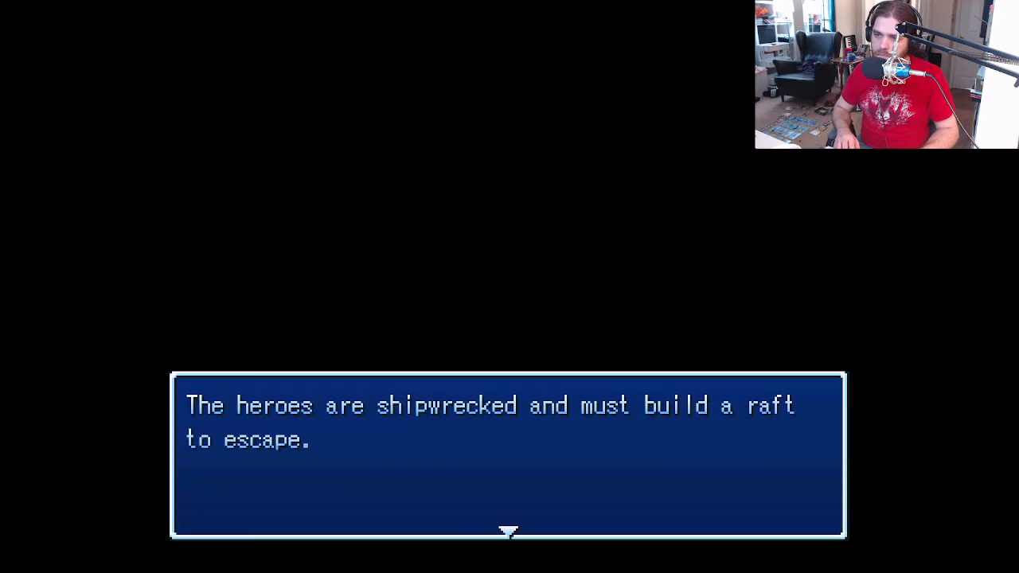
key(Return)
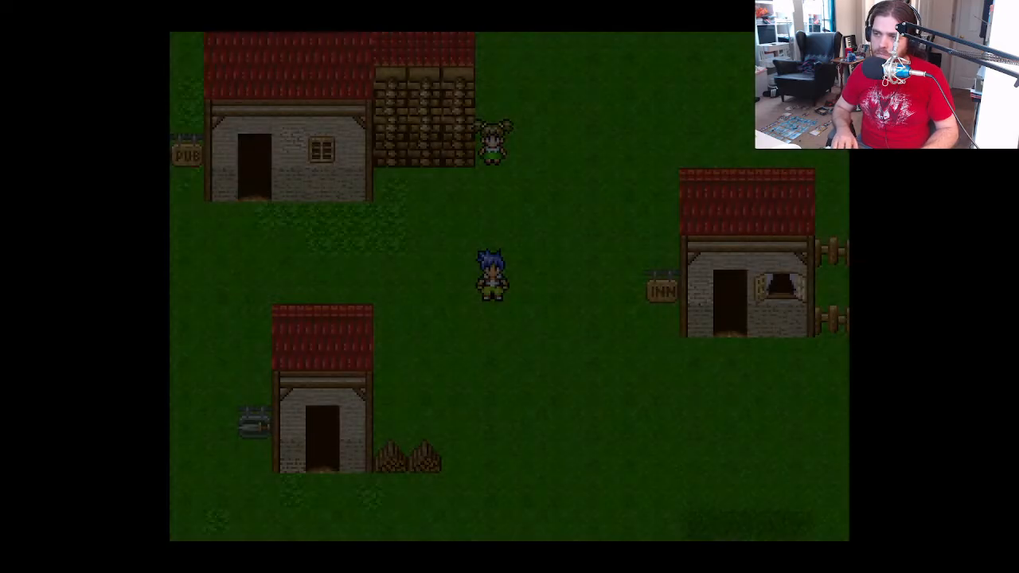
key(Left)
key(Left)
key(Up)
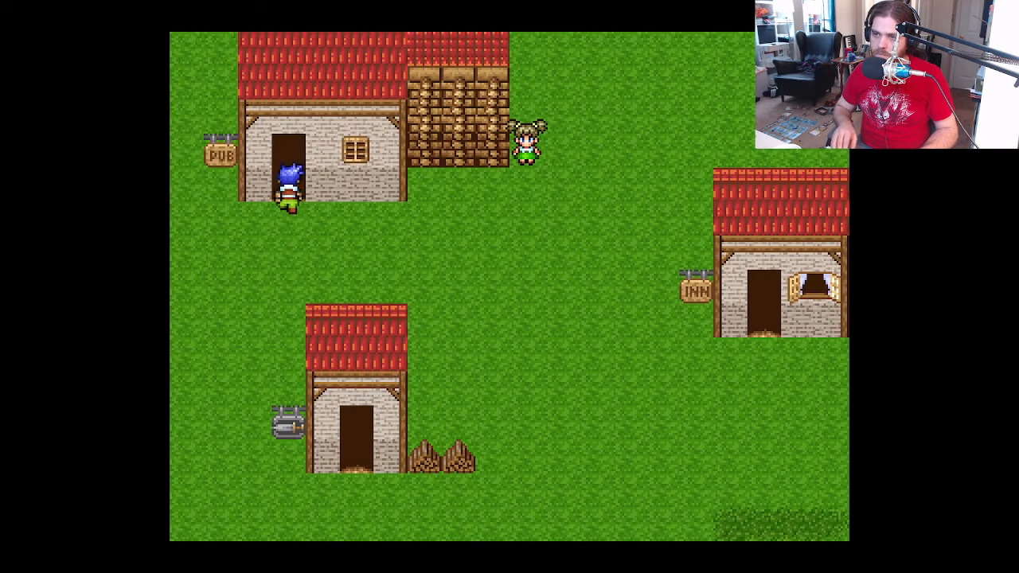
key(Up)
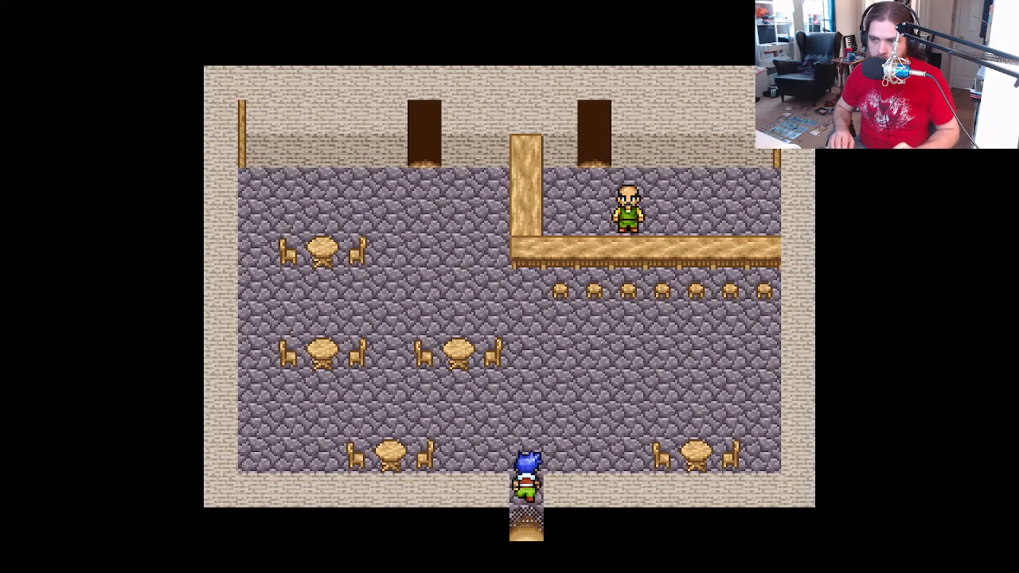
Step: Turn on switch 0001:Debug Tools in the debug menu and go back to the Pub
key(Right)
key(F9)
key(Return)
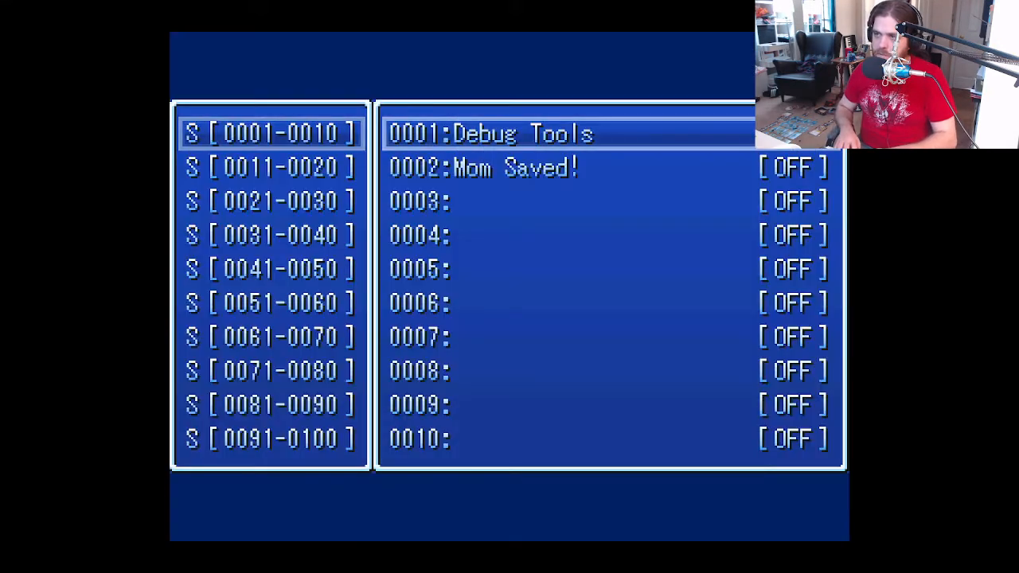
key(Escape)
key(Escape)
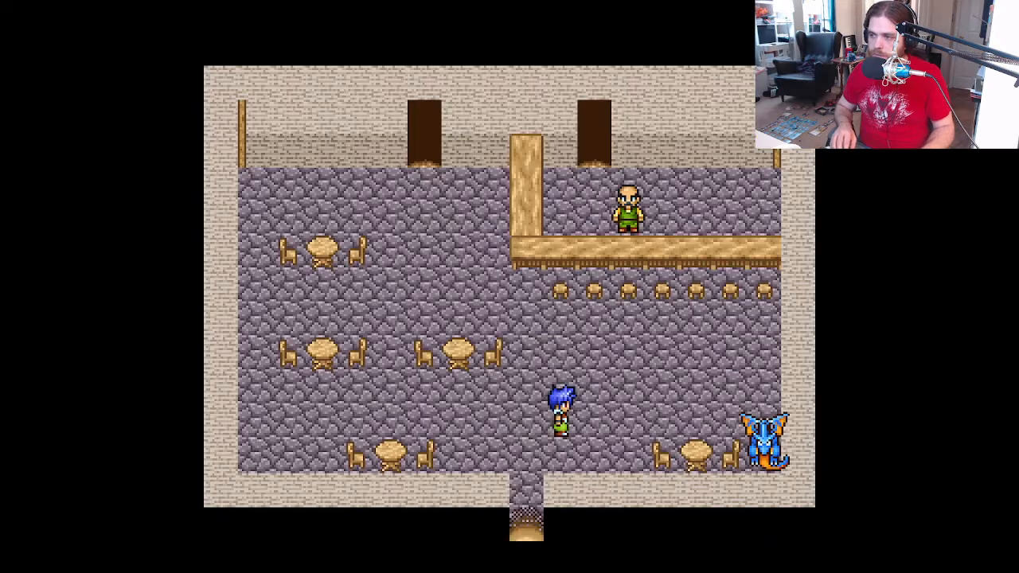
Step: Talk to the blue creature in the Pub and choose 20 as the reputation
key(Right)
key(Return)
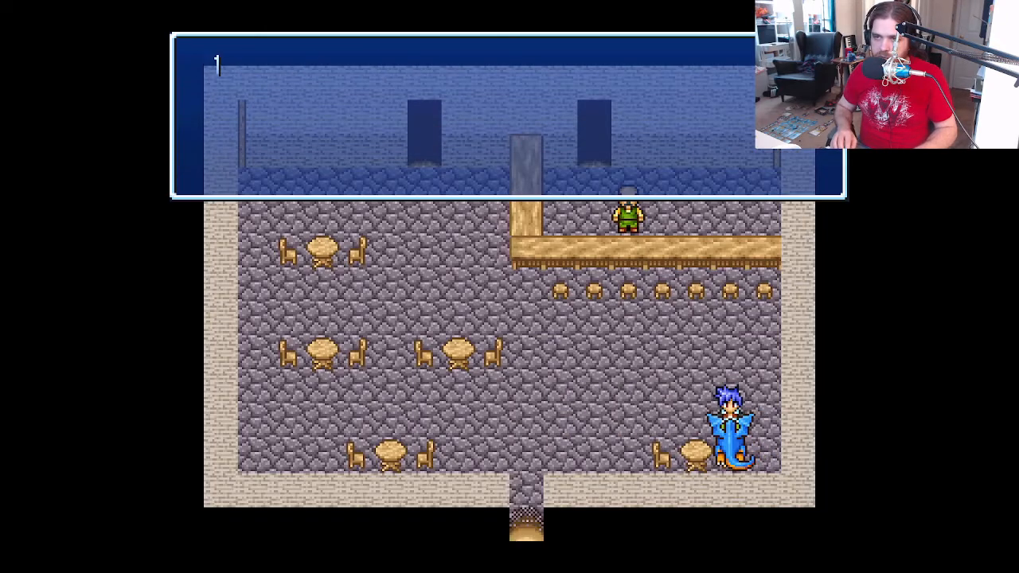
key(Down)
key(Down)
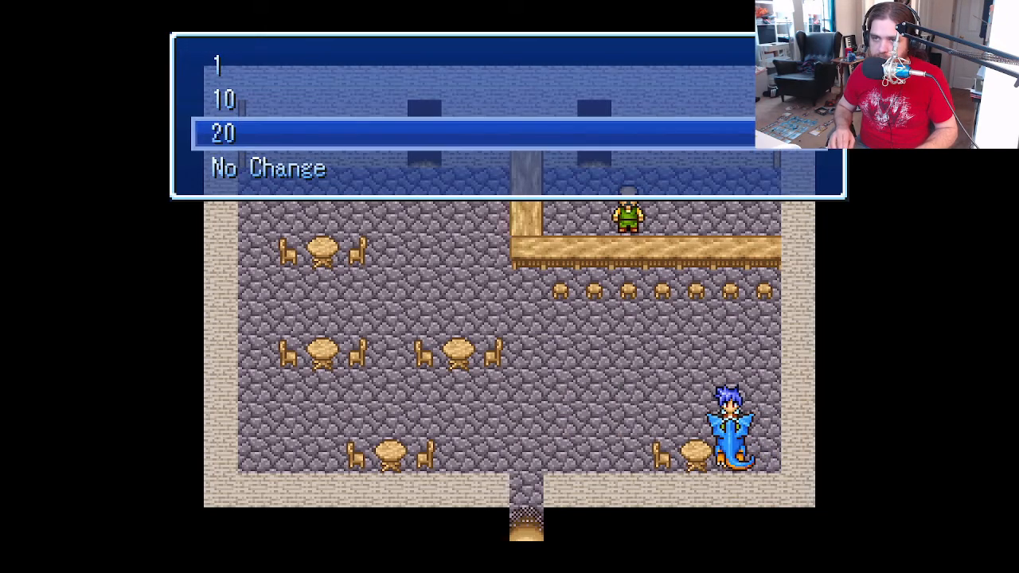
key(Return)
Step: Walk the hero into the western back doorway to test its response, and end the playtest
key(Left)
key(Left)
key(Up)
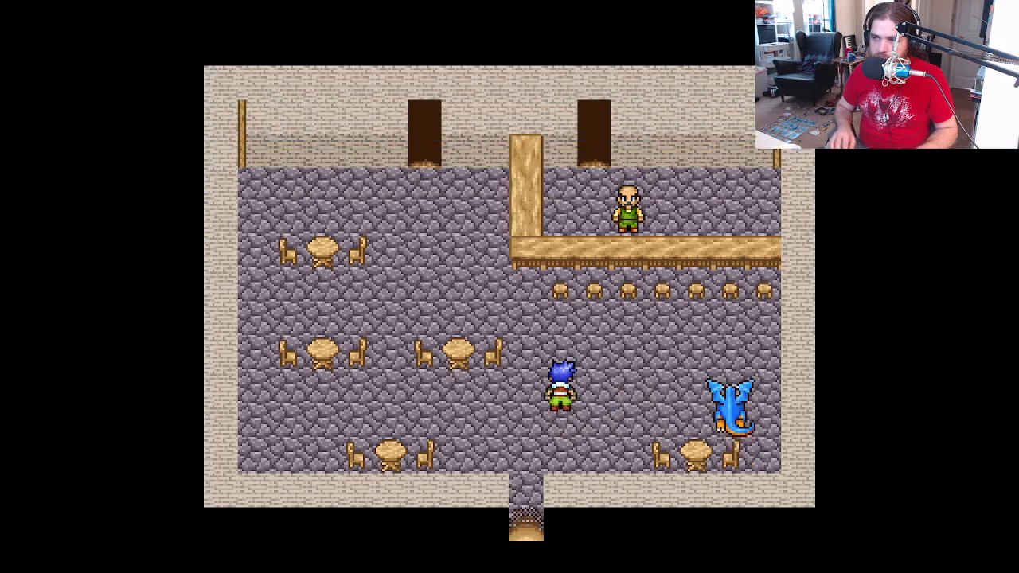
key(Left)
key(Up)
key(Return)
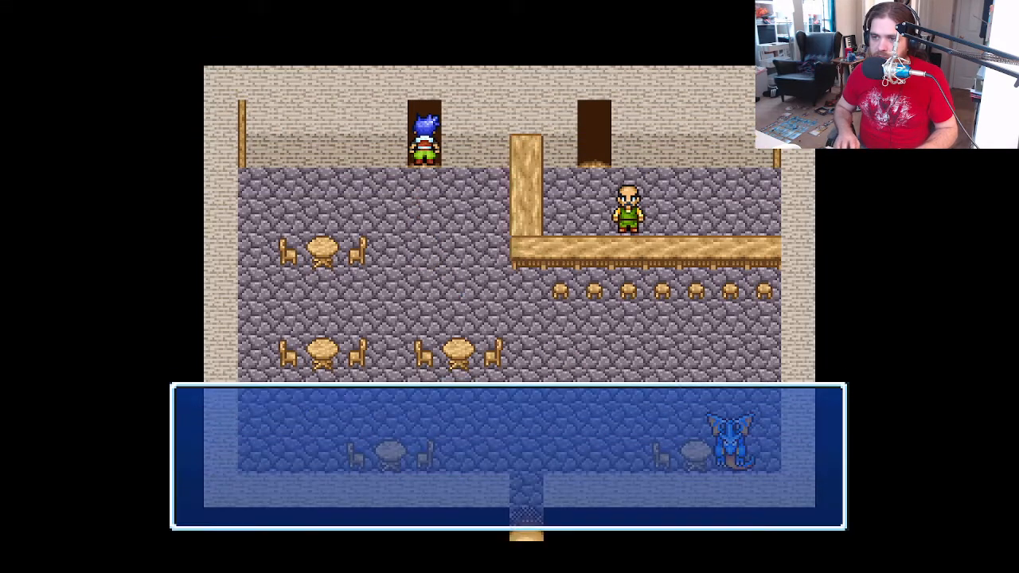
key(alt+F4)
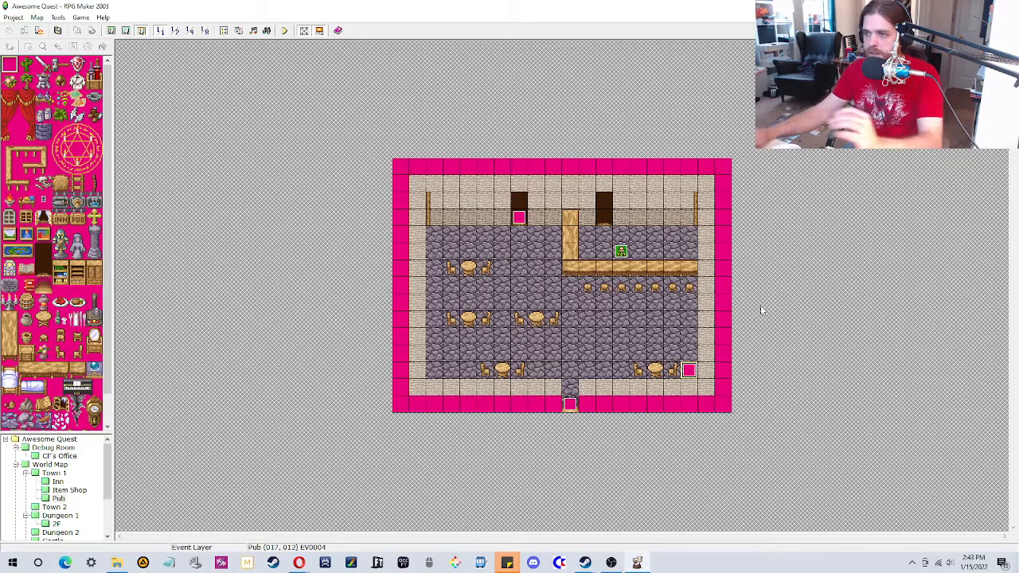
Step: Change the doorway event EV0003's conditional branch so Hero Reputation is checked as Less than 15, and save the event
right_click(524, 218)
click(557, 227)
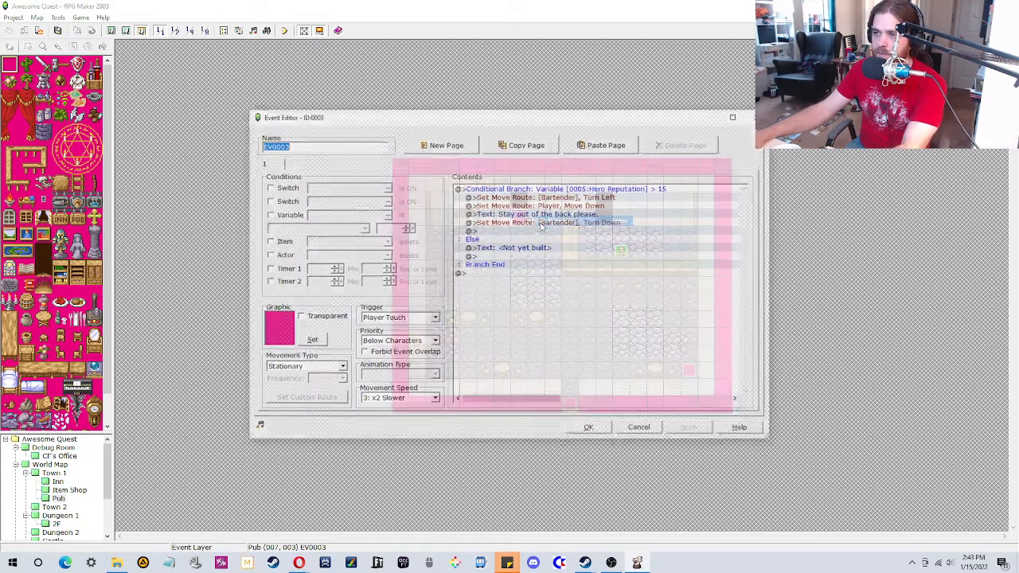
click(502, 197)
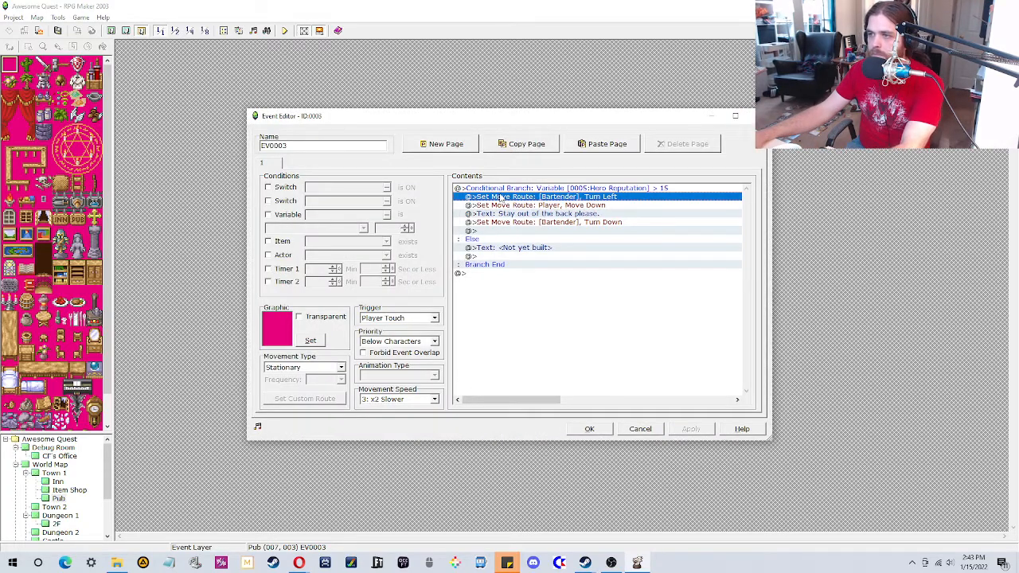
click(505, 190)
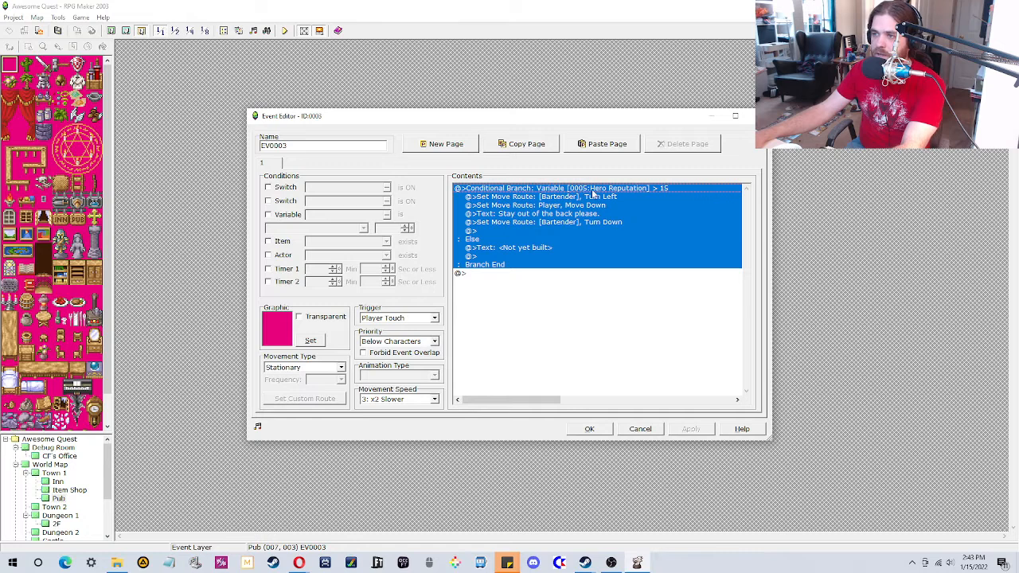
right_click(646, 190)
click(661, 206)
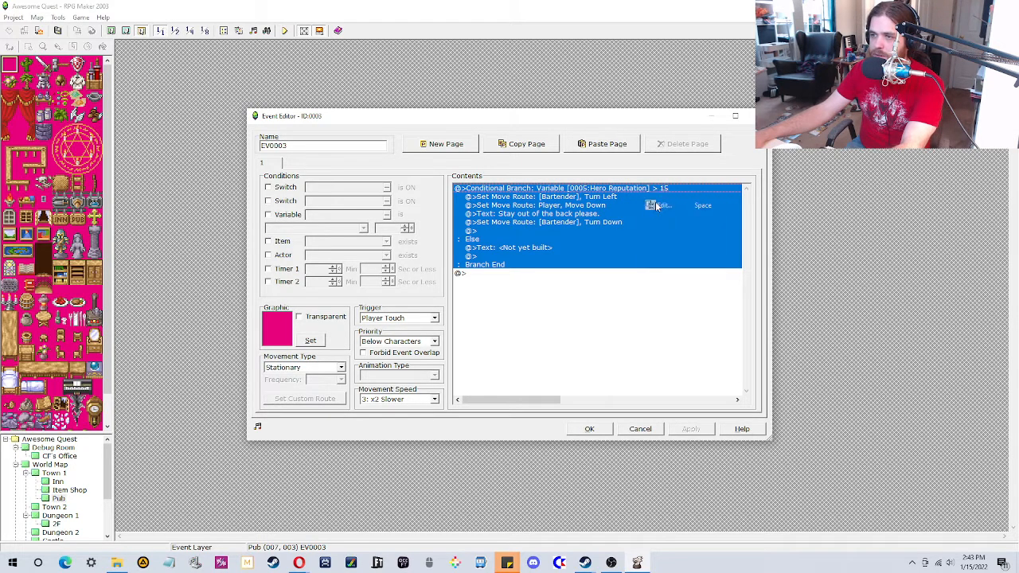
click(514, 260)
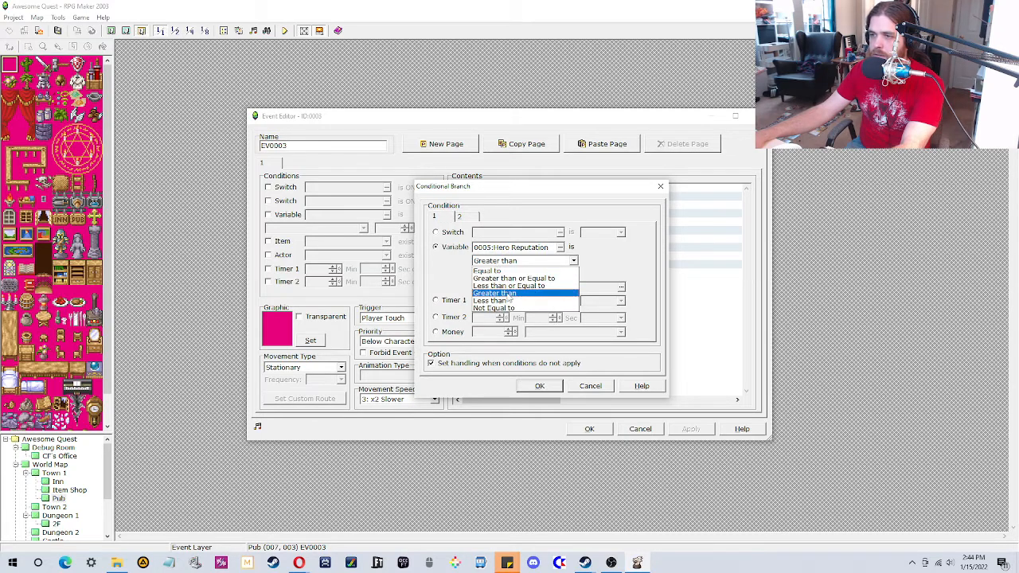
click(510, 301)
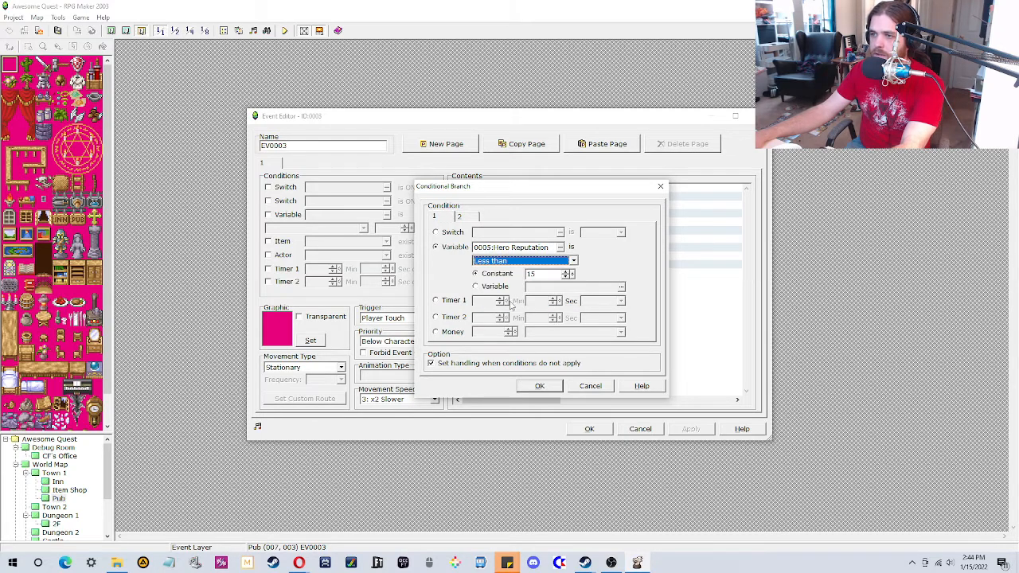
click(539, 386)
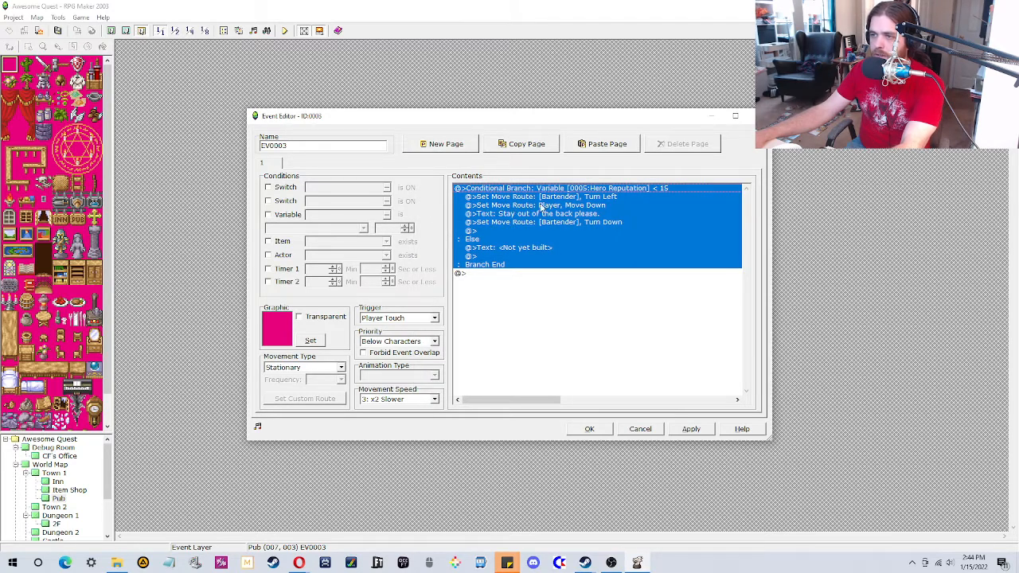
click(589, 429)
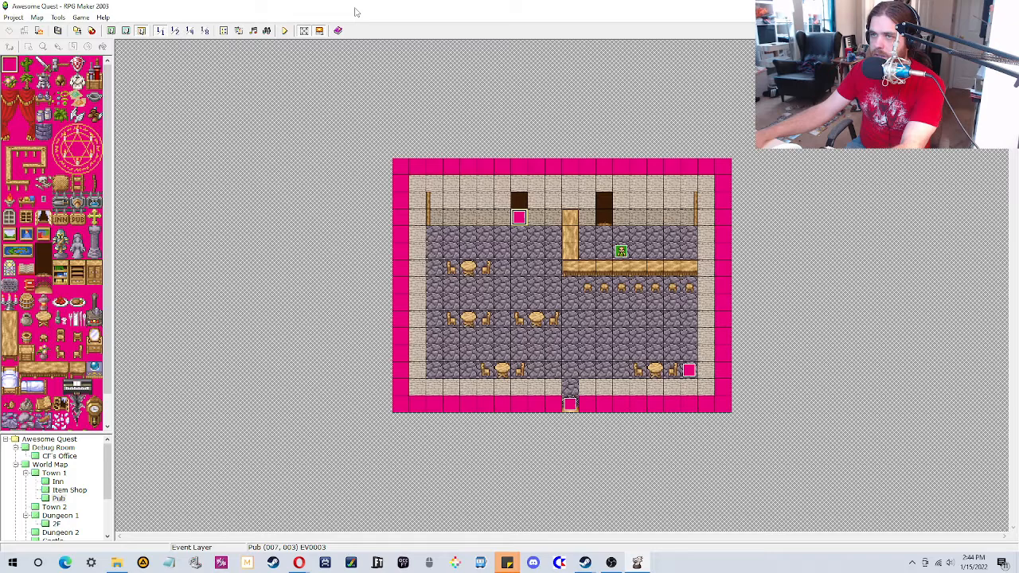
Step: Start another playtest with a new game and test the Pub's western back doorway without changing the reputation
click(284, 31)
click(505, 304)
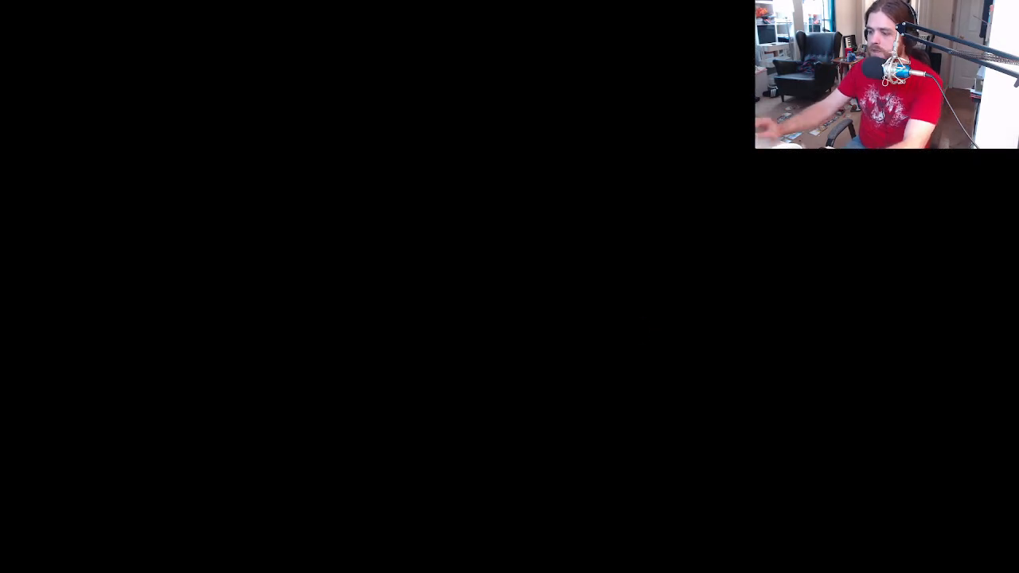
key(Return)
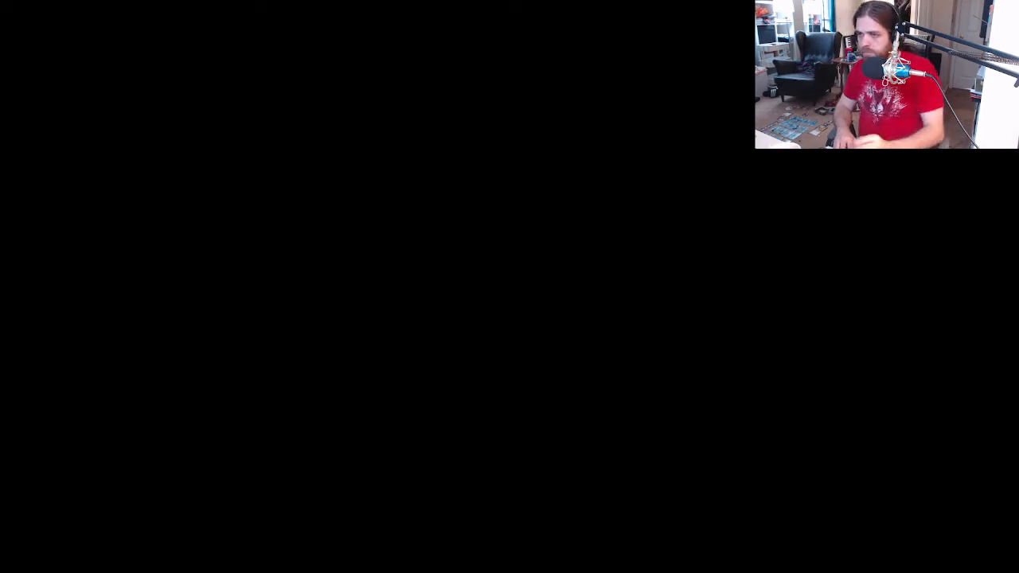
key(Return)
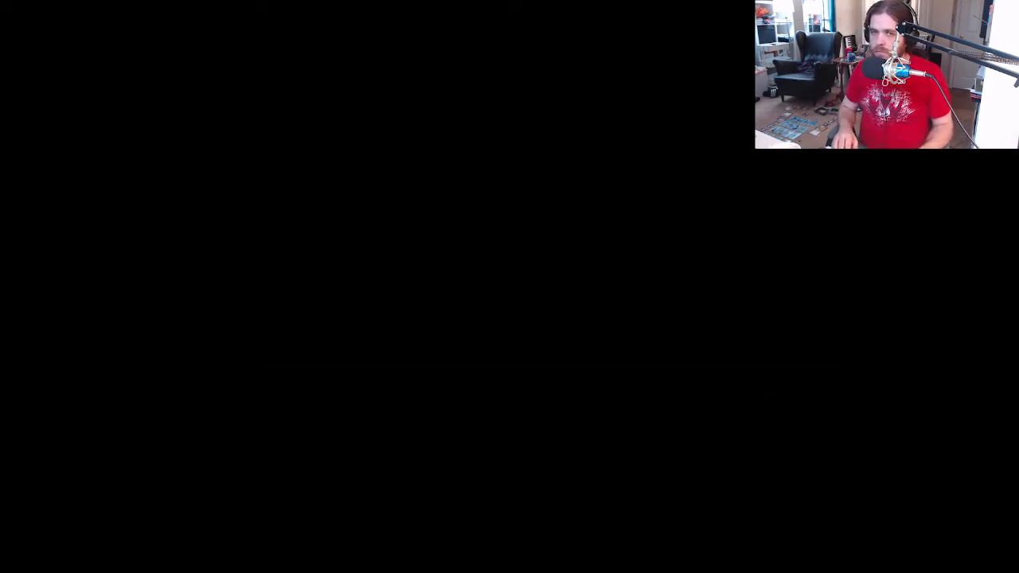
key(Left)
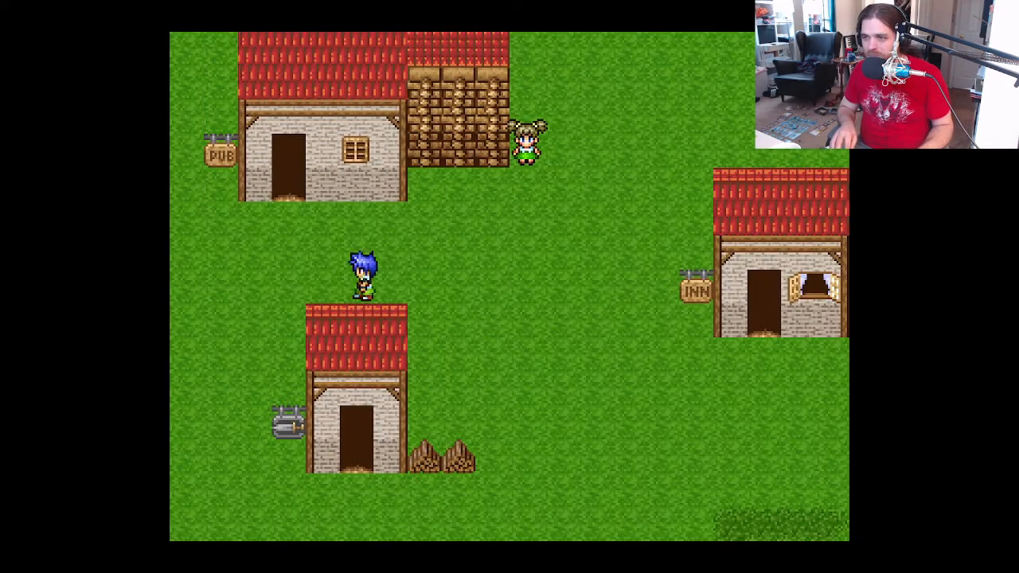
key(Up)
key(Up)
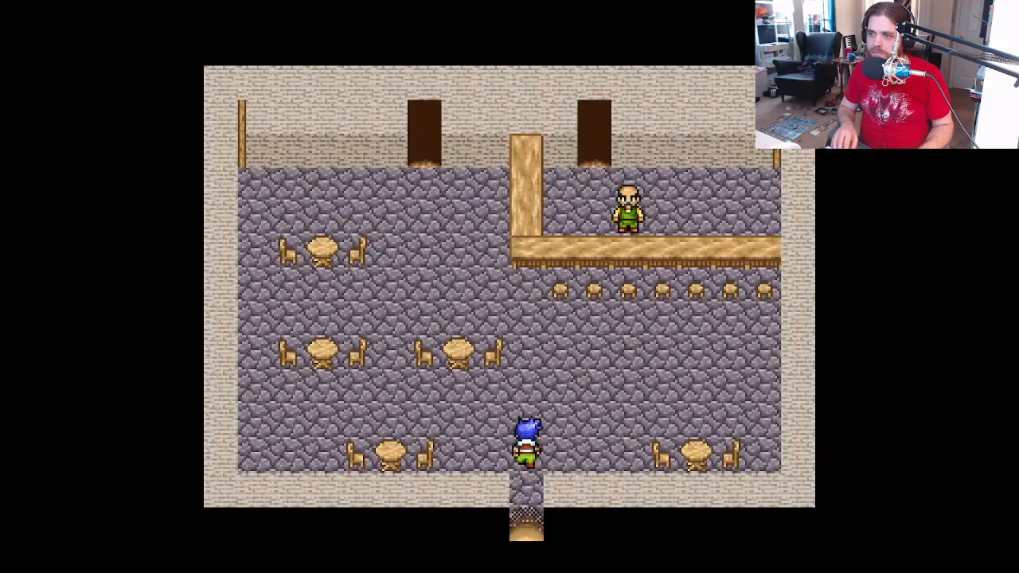
key(Left)
key(Up)
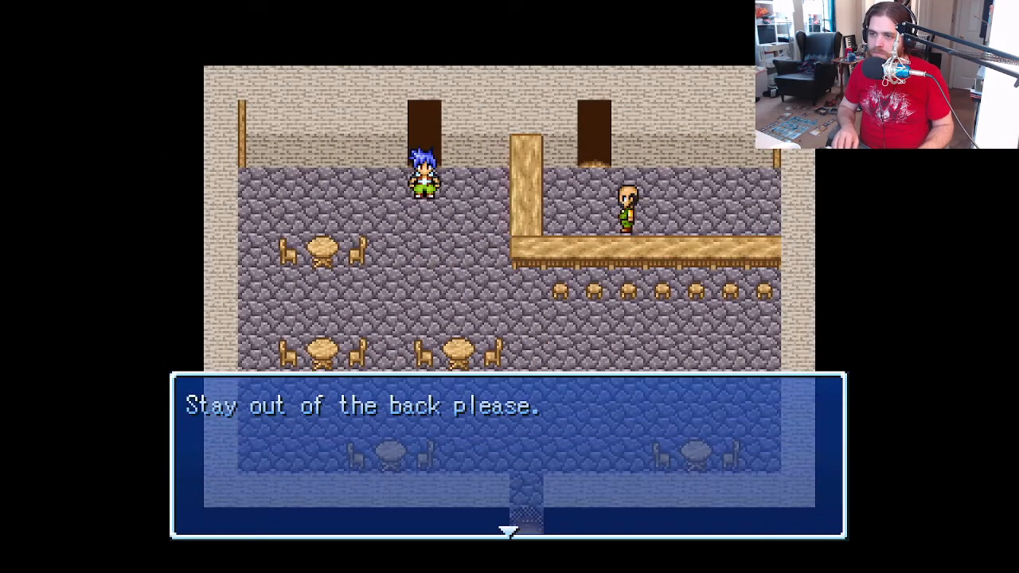
Step: Dismiss the bartender's message and walk the hero into the western back doorway once more
key(Return)
key(Up)
key(Return)
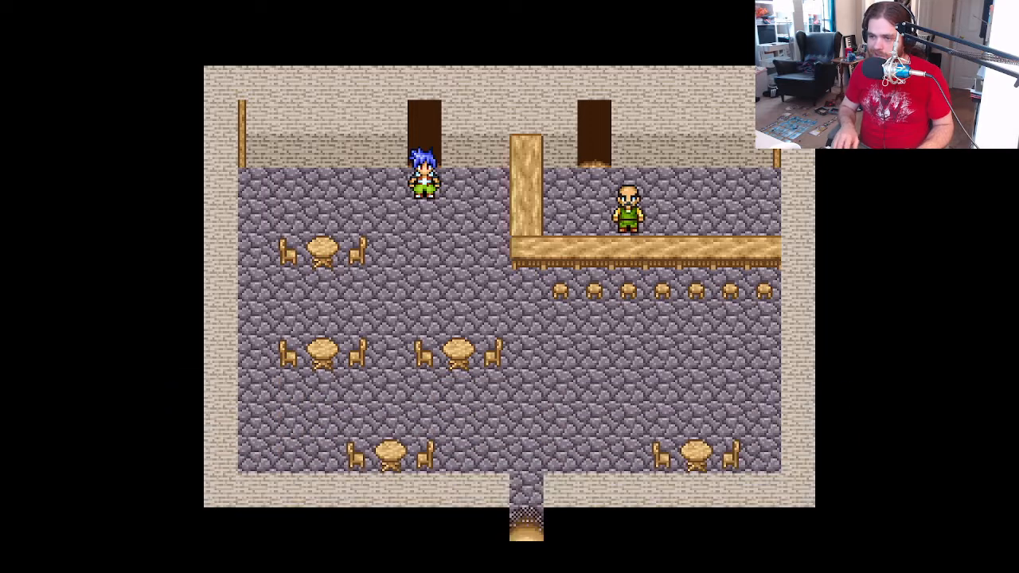
Step: Turn on the Debug Tools switch from the in-game debug screen and return to the Pub
key(F9)
key(Return)
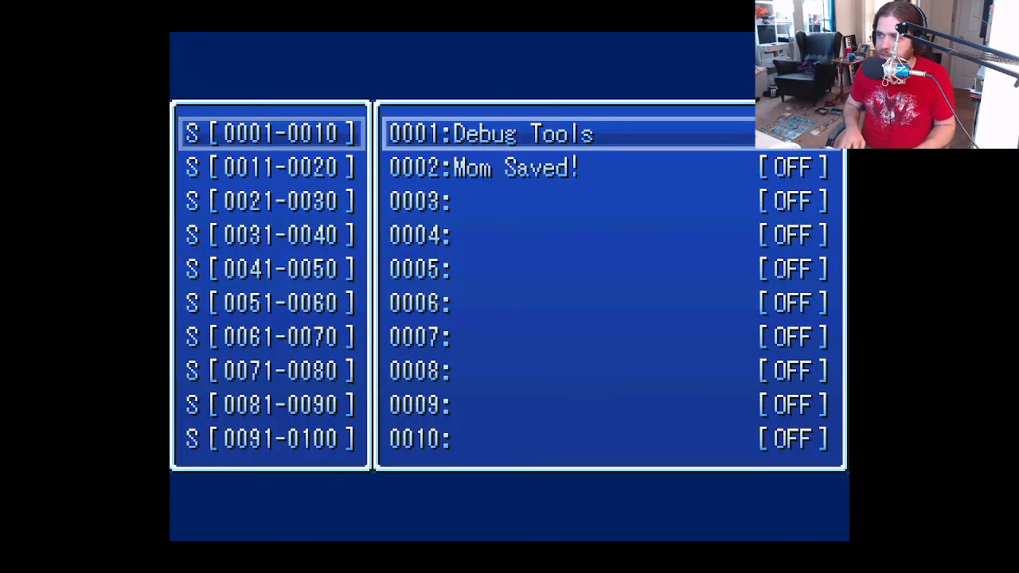
key(Escape)
key(Escape)
Step: Walk the hero to the blue creature in the Pub and choose a new reputation value from its options
key(Down)
key(Right)
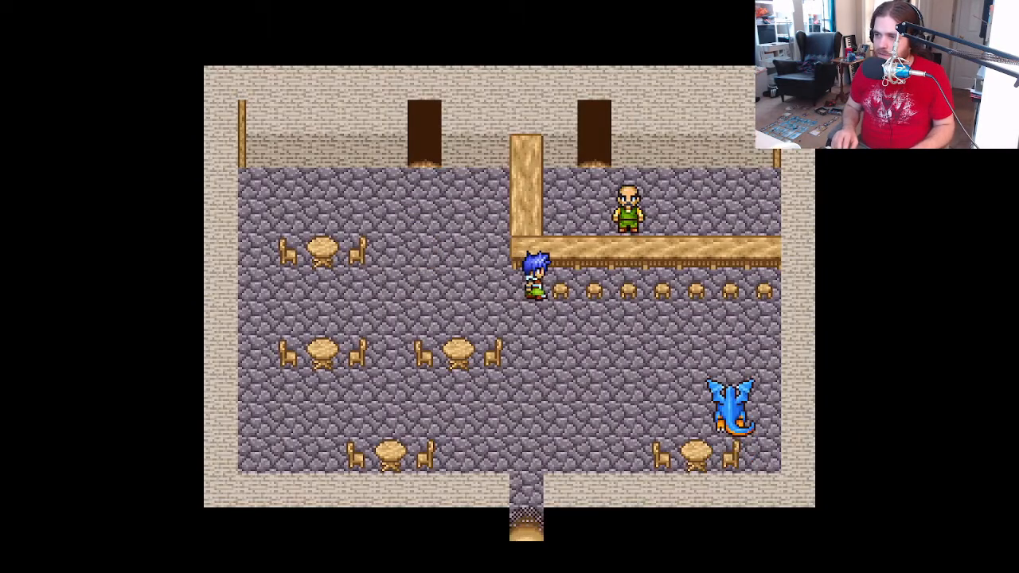
key(Down)
key(Return)
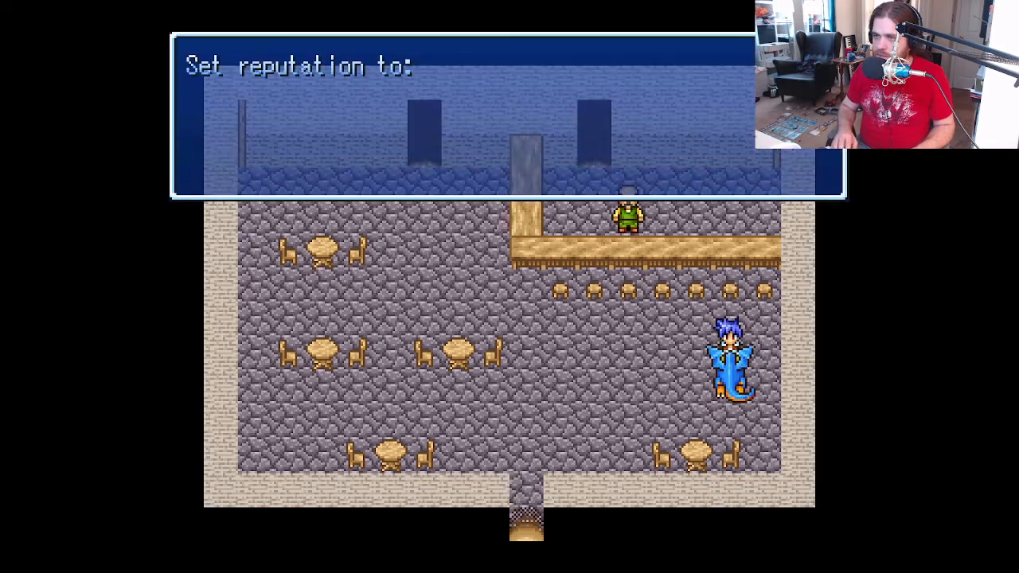
key(Return)
key(Down)
key(Down)
key(Return)
Step: Return the hero to the western back doorway and test its response with the newly chosen reputation
key(Left)
key(Up)
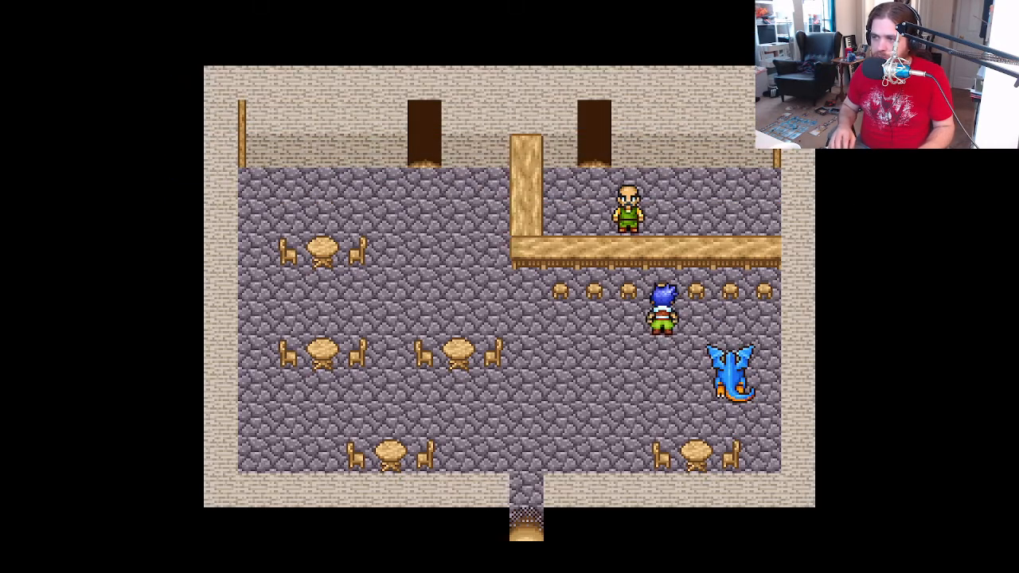
key(Left)
key(Up)
key(Up)
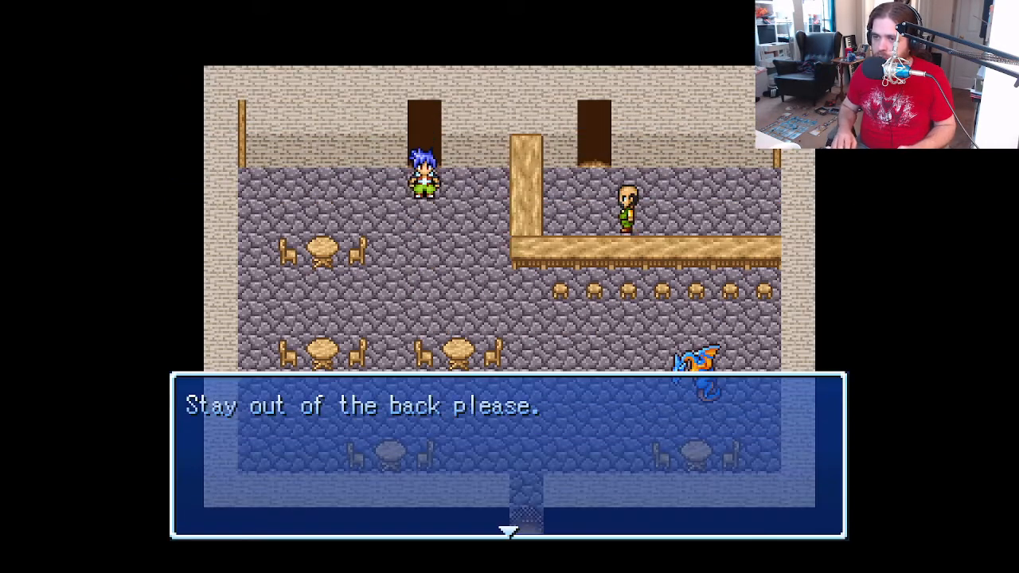
key(Return)
key(Up)
key(Return)
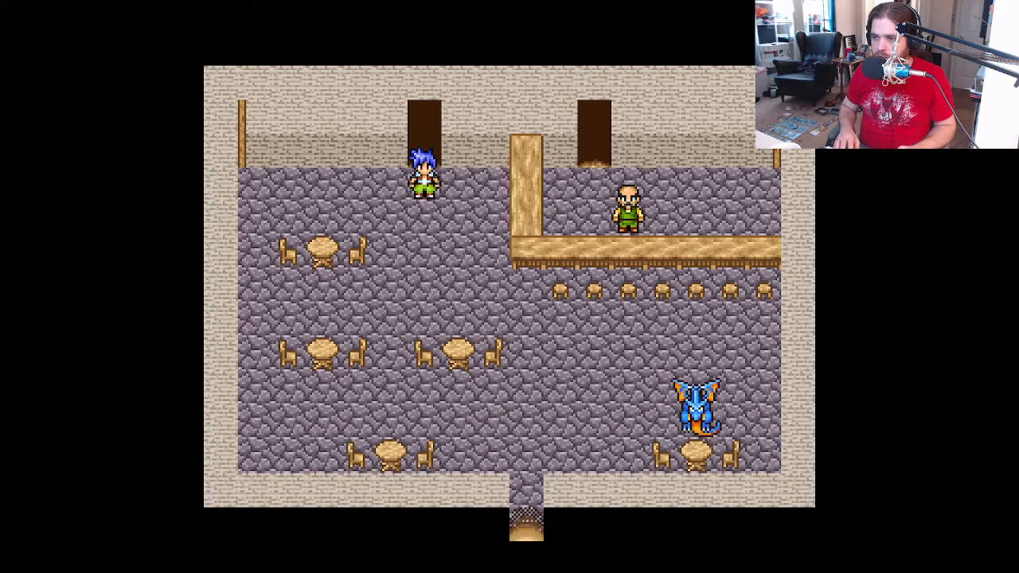
Step: Check the value of the Hero Reputation variable among variables 0001-0010 on the in-game debug screen
key(Down)
key(F9)
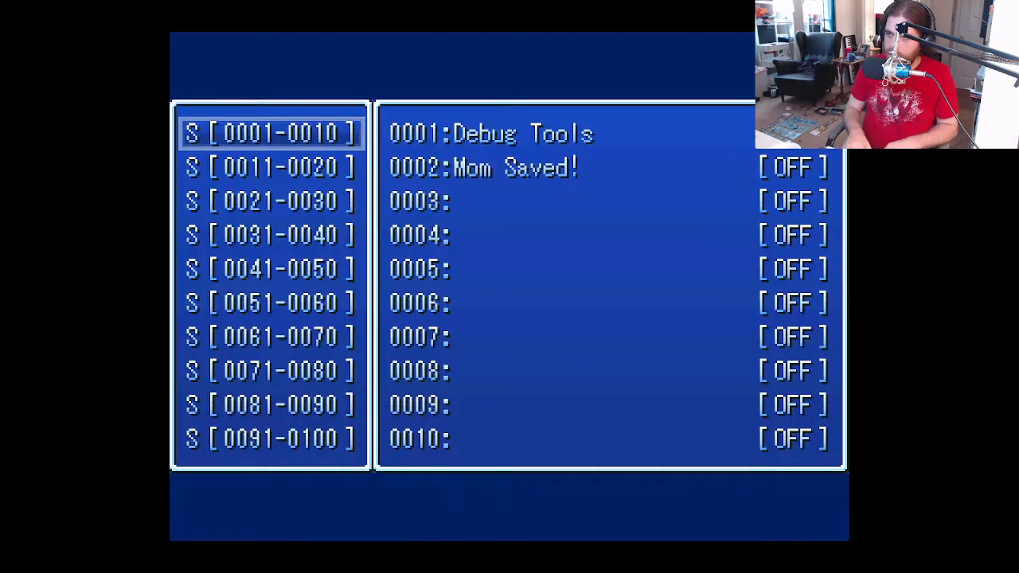
key(Page_Down)
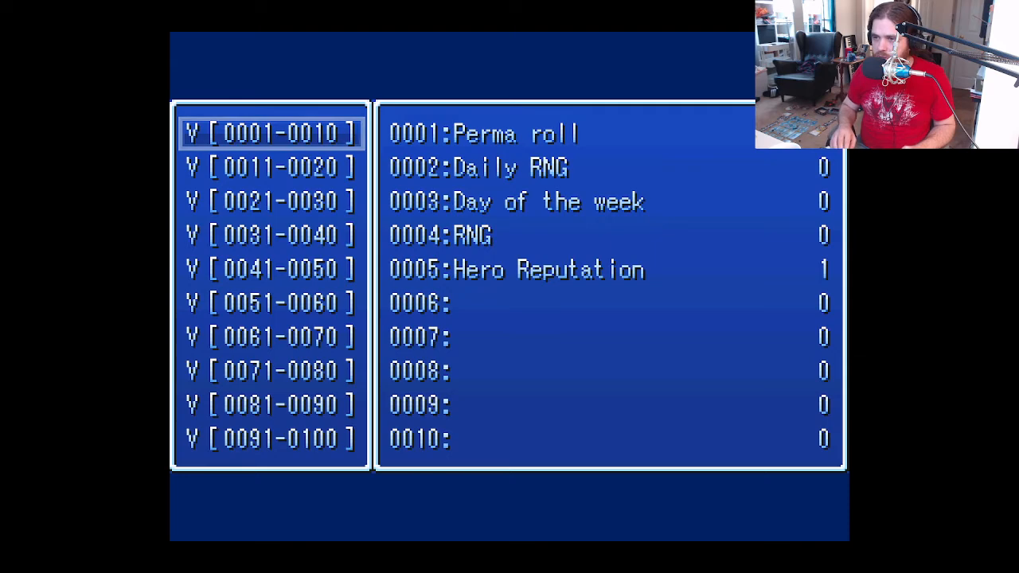
key(Down)
key(Down)
key(Up)
key(Up)
key(Page_Up)
key(Page_Down)
key(Return)
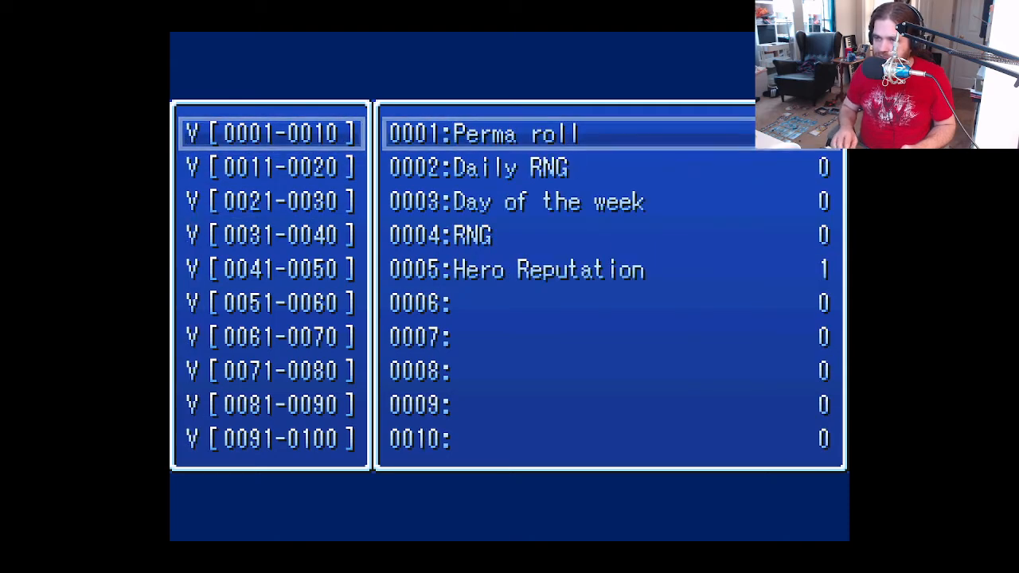
key(Down)
key(Down)
key(Down)
key(Down)
key(Return)
key(Left)
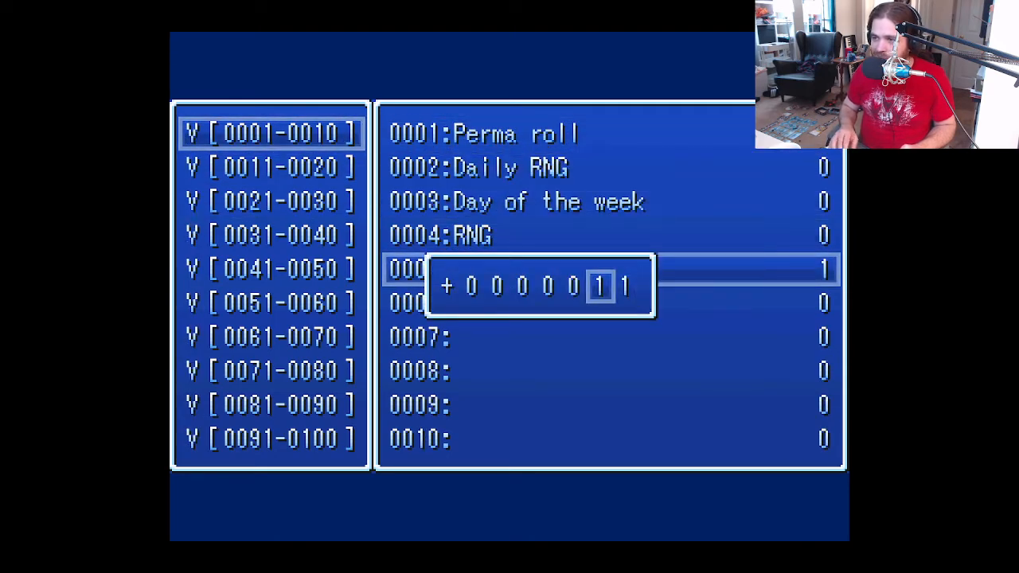
key(Escape)
key(Escape)
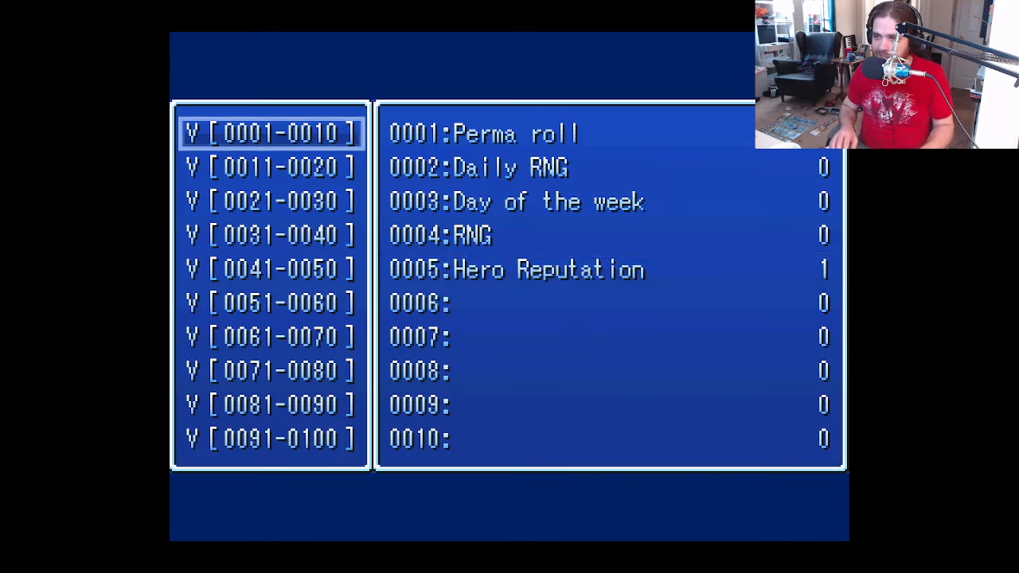
key(Escape)
Step: Send the hero into the western back doorway again, dismiss the message, and end the playtest
key(Up)
key(Return)
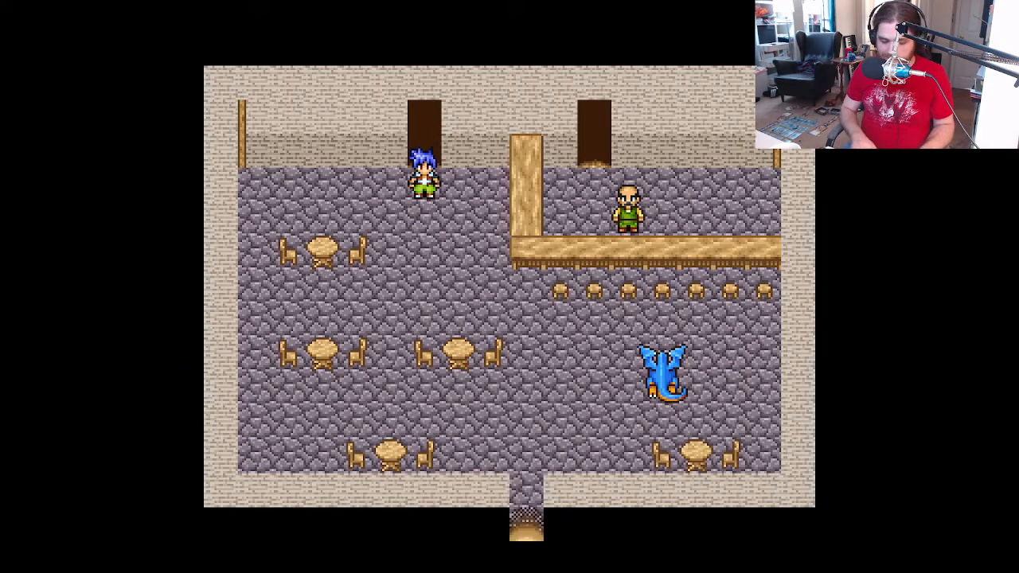
key(alt+F4)
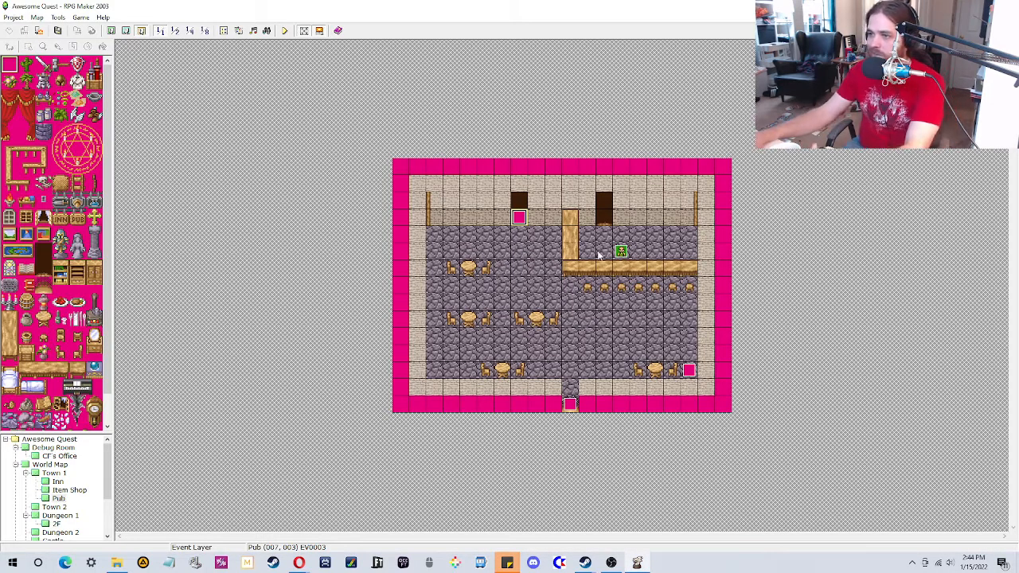
Step: Review the conditional branch and its Else contents in the doorway event EV0003, and close the event
right_click(515, 219)
click(539, 229)
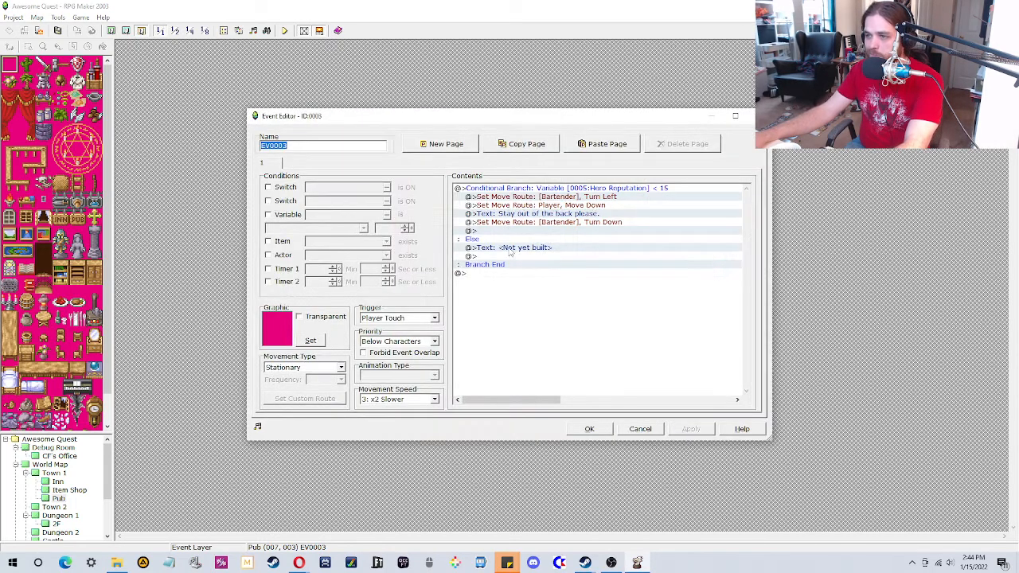
click(519, 222)
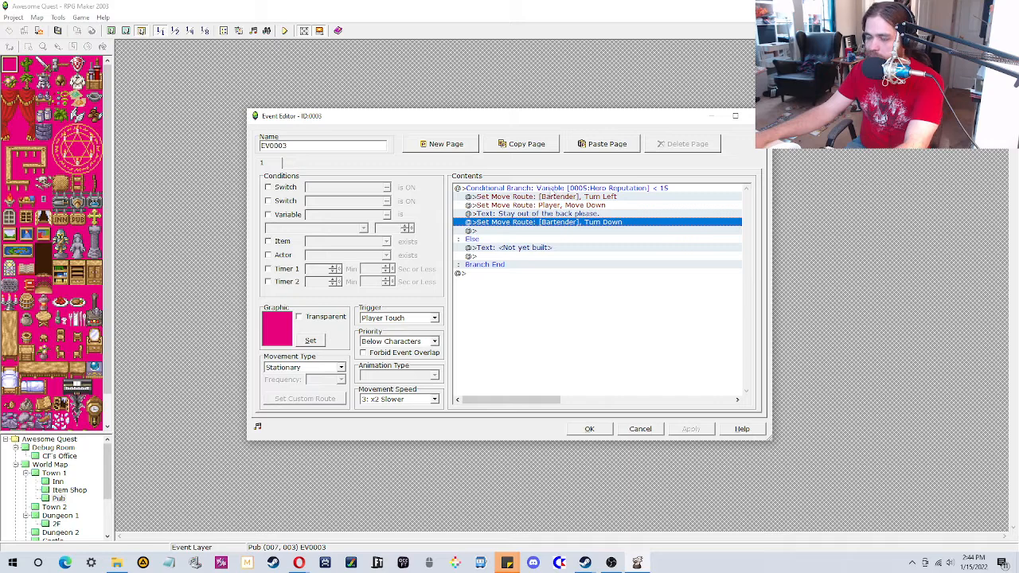
click(559, 189)
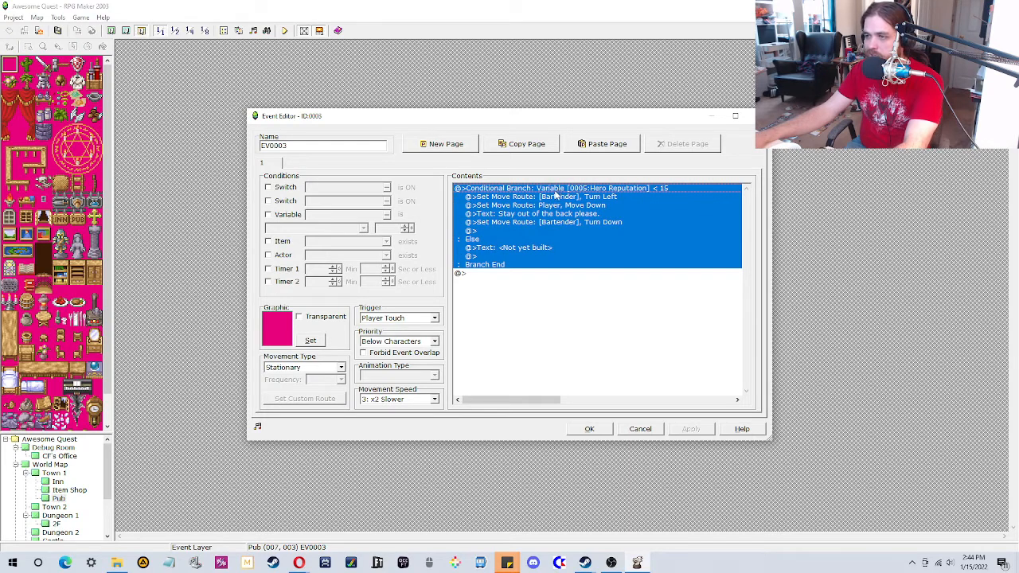
click(556, 204)
click(545, 239)
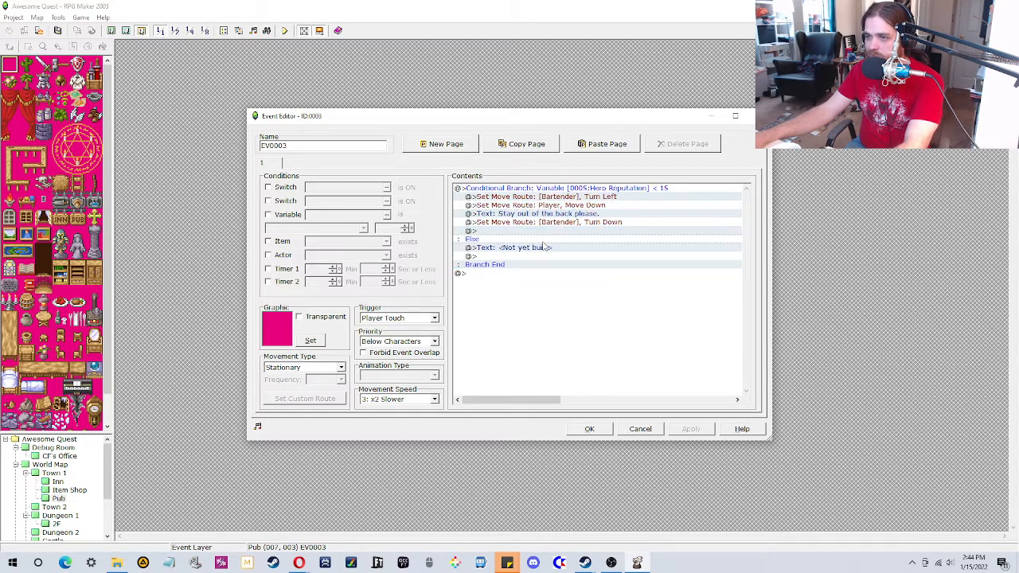
click(607, 431)
right_click(689, 371)
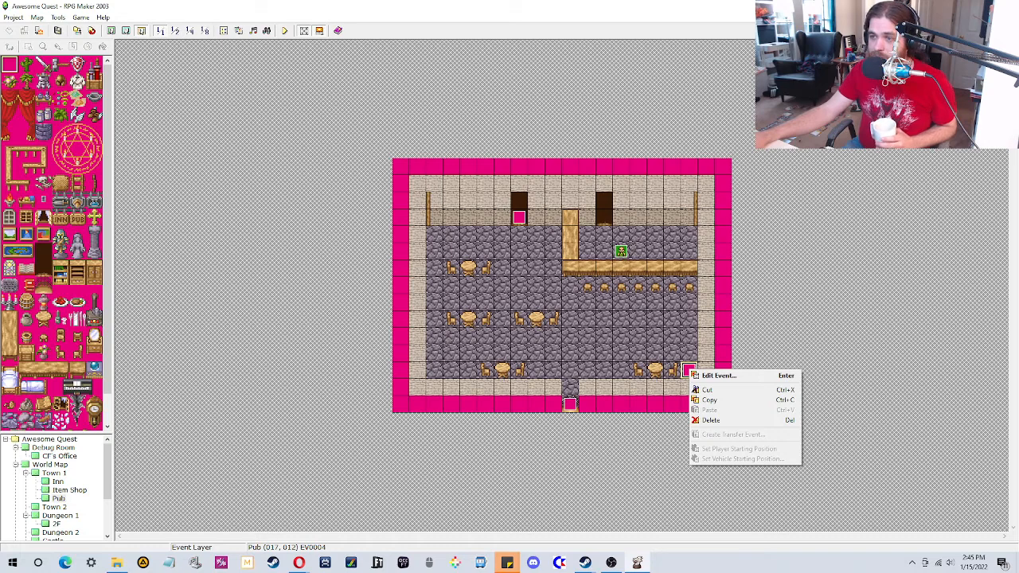
click(544, 509)
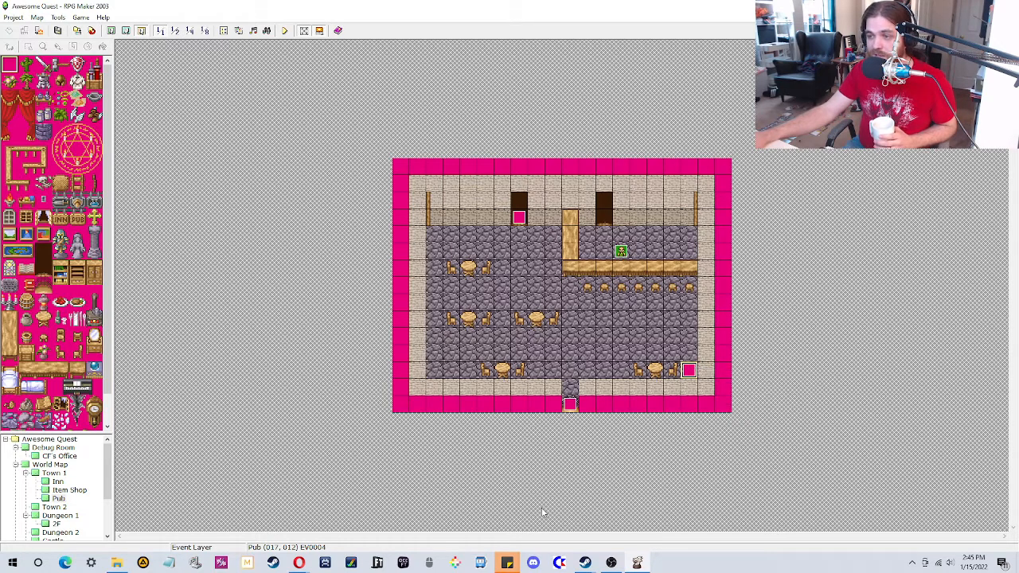